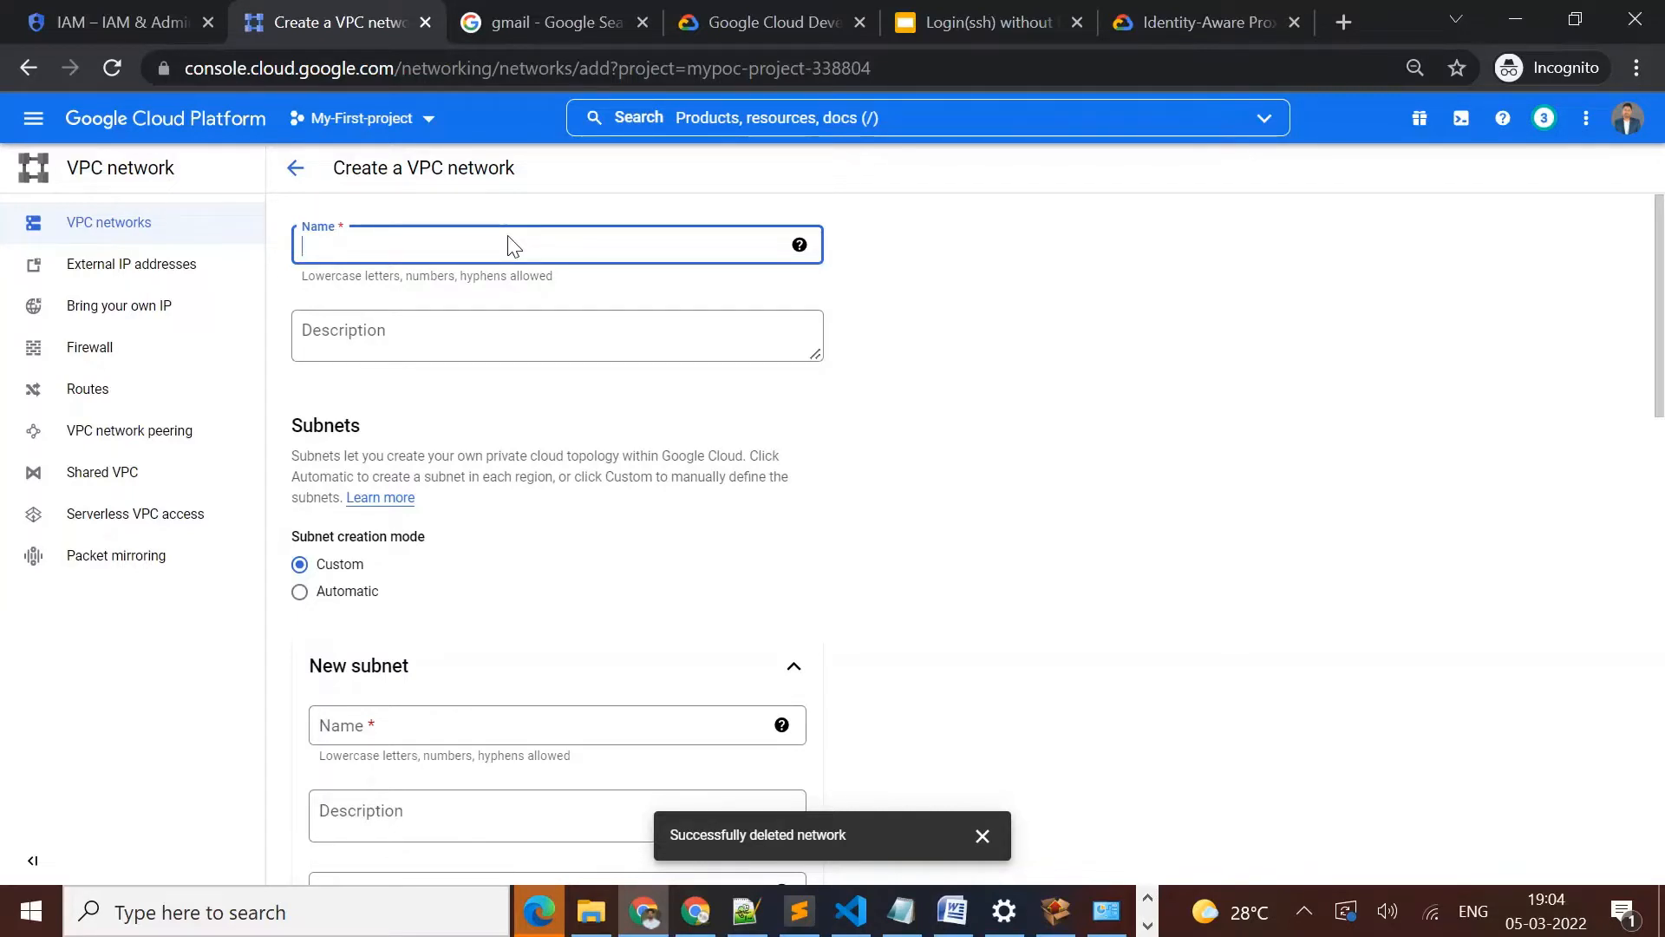
Name the new VPC network demo-vpc
type("demo-v")
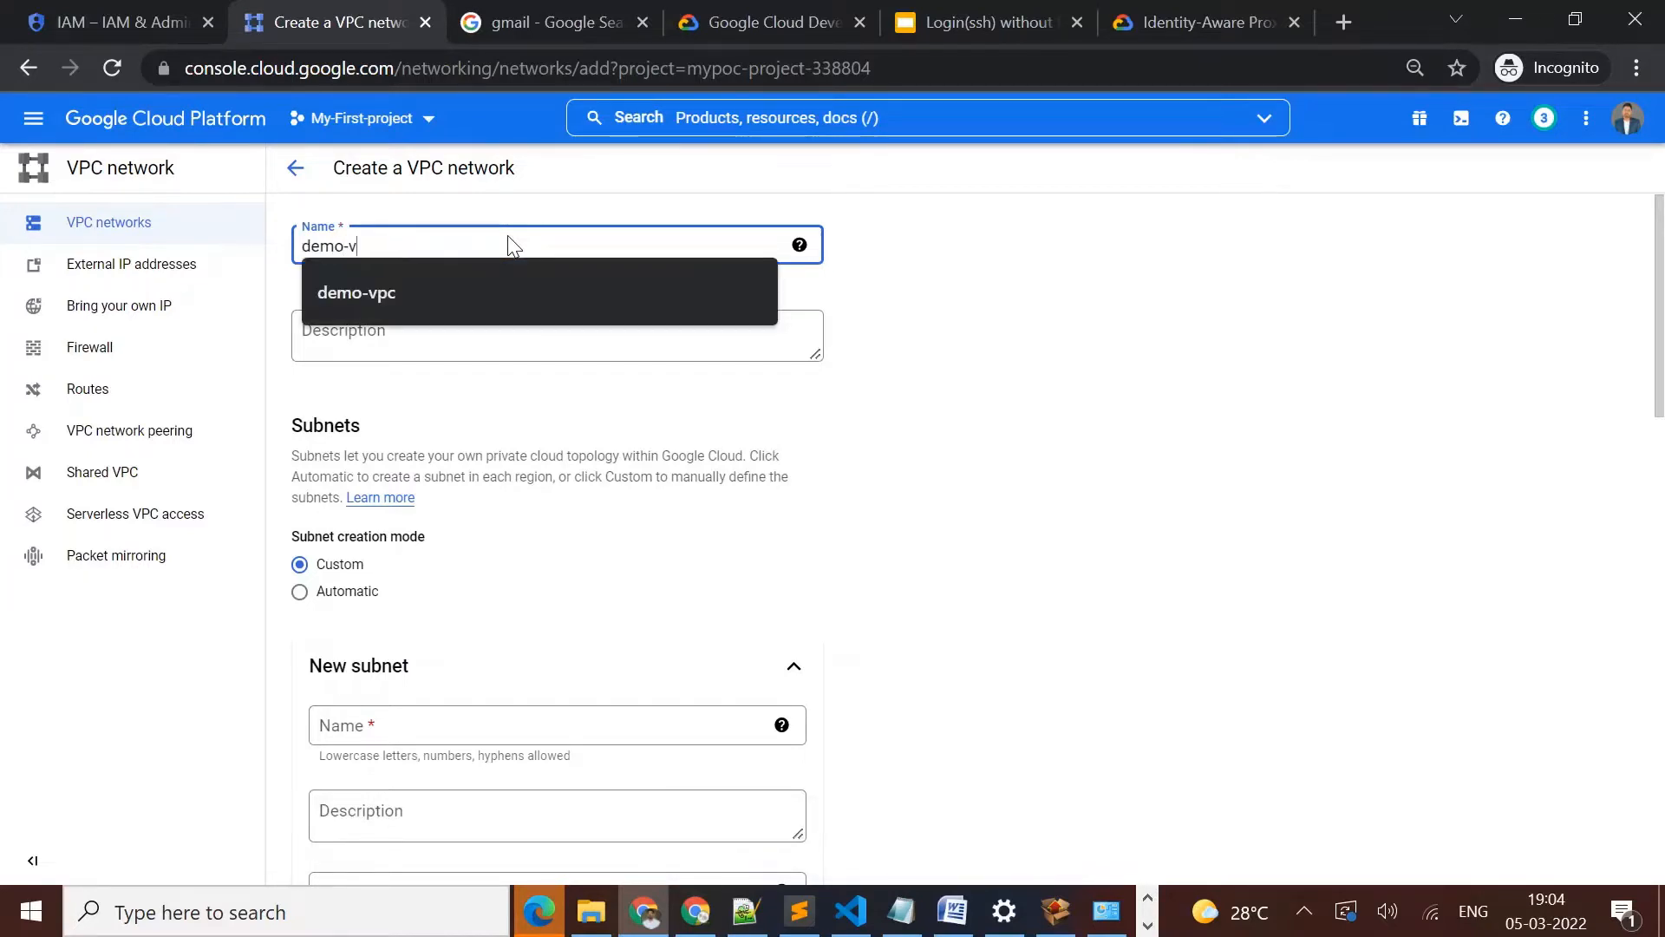
type("pc")
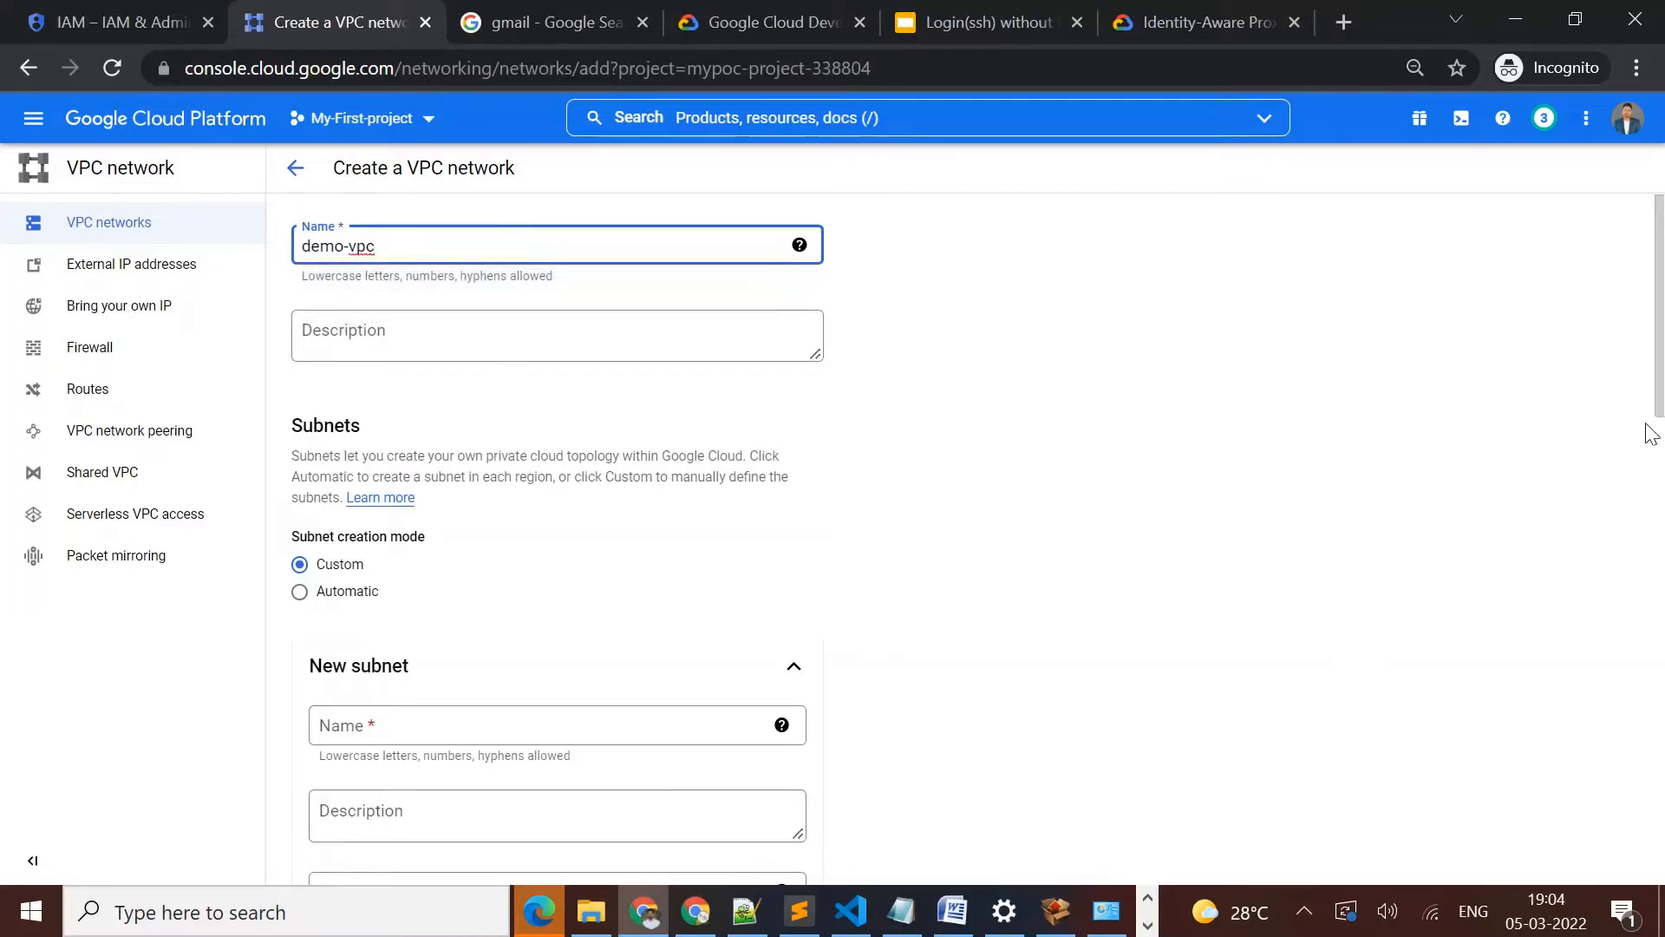
Define the new subnet as subnet-asia in region asia-south1 with the IP address range 10.0.0.0/24
scroll(1659, 385, "down", 3)
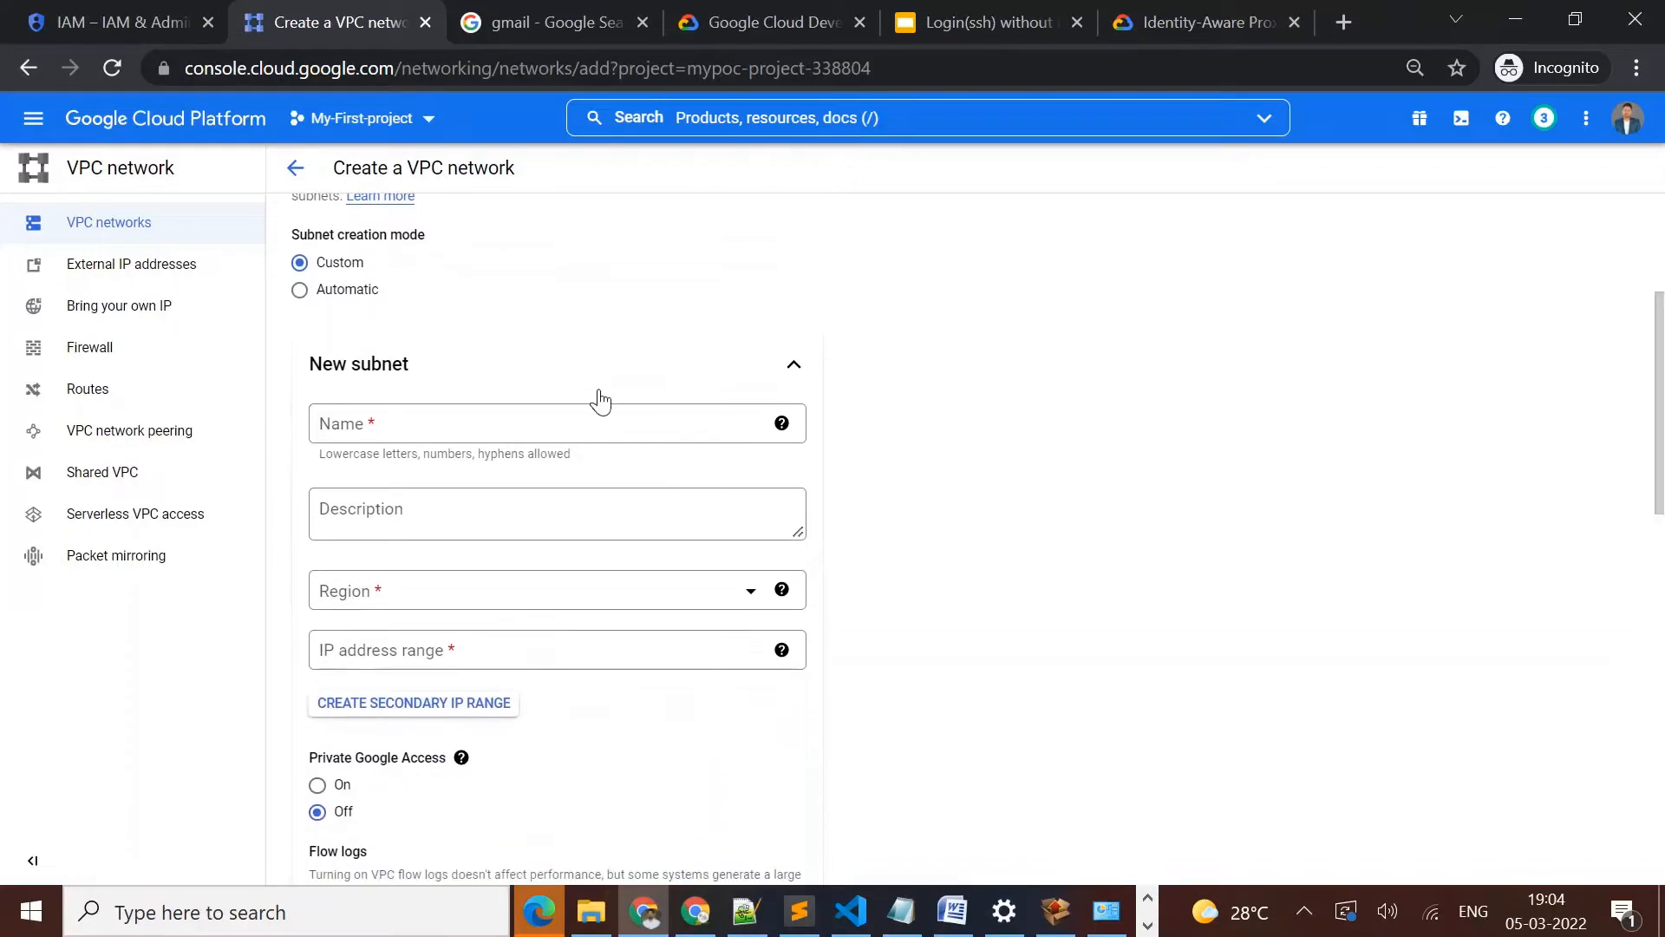
left_click(521, 426)
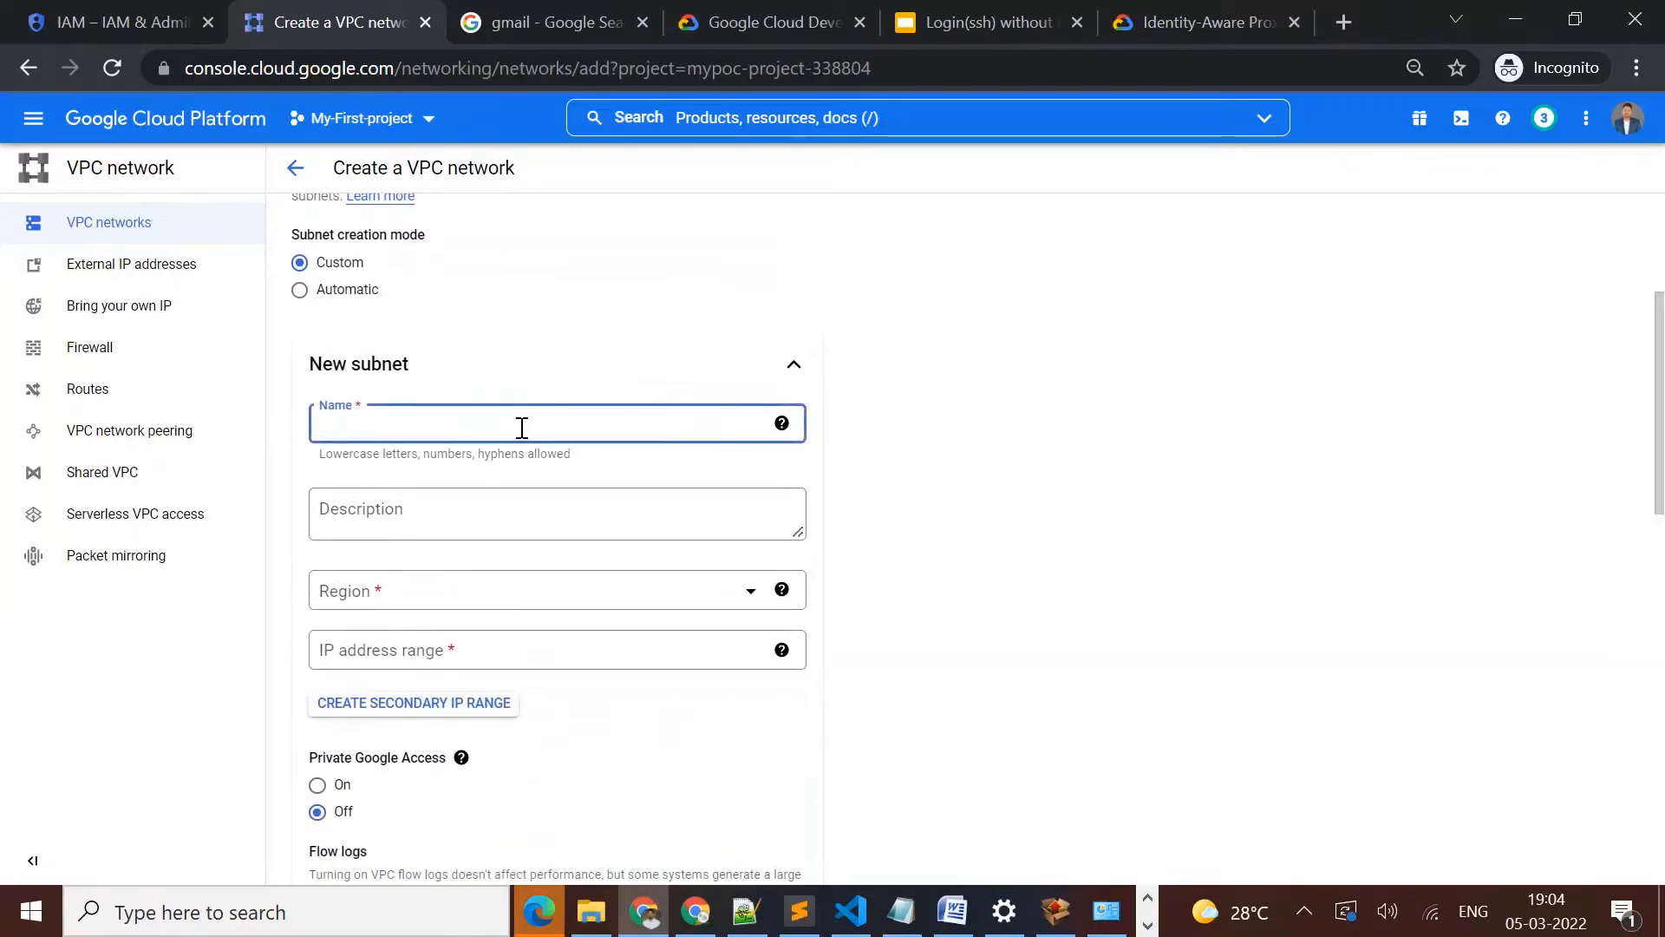
type("subne")
key("Down")
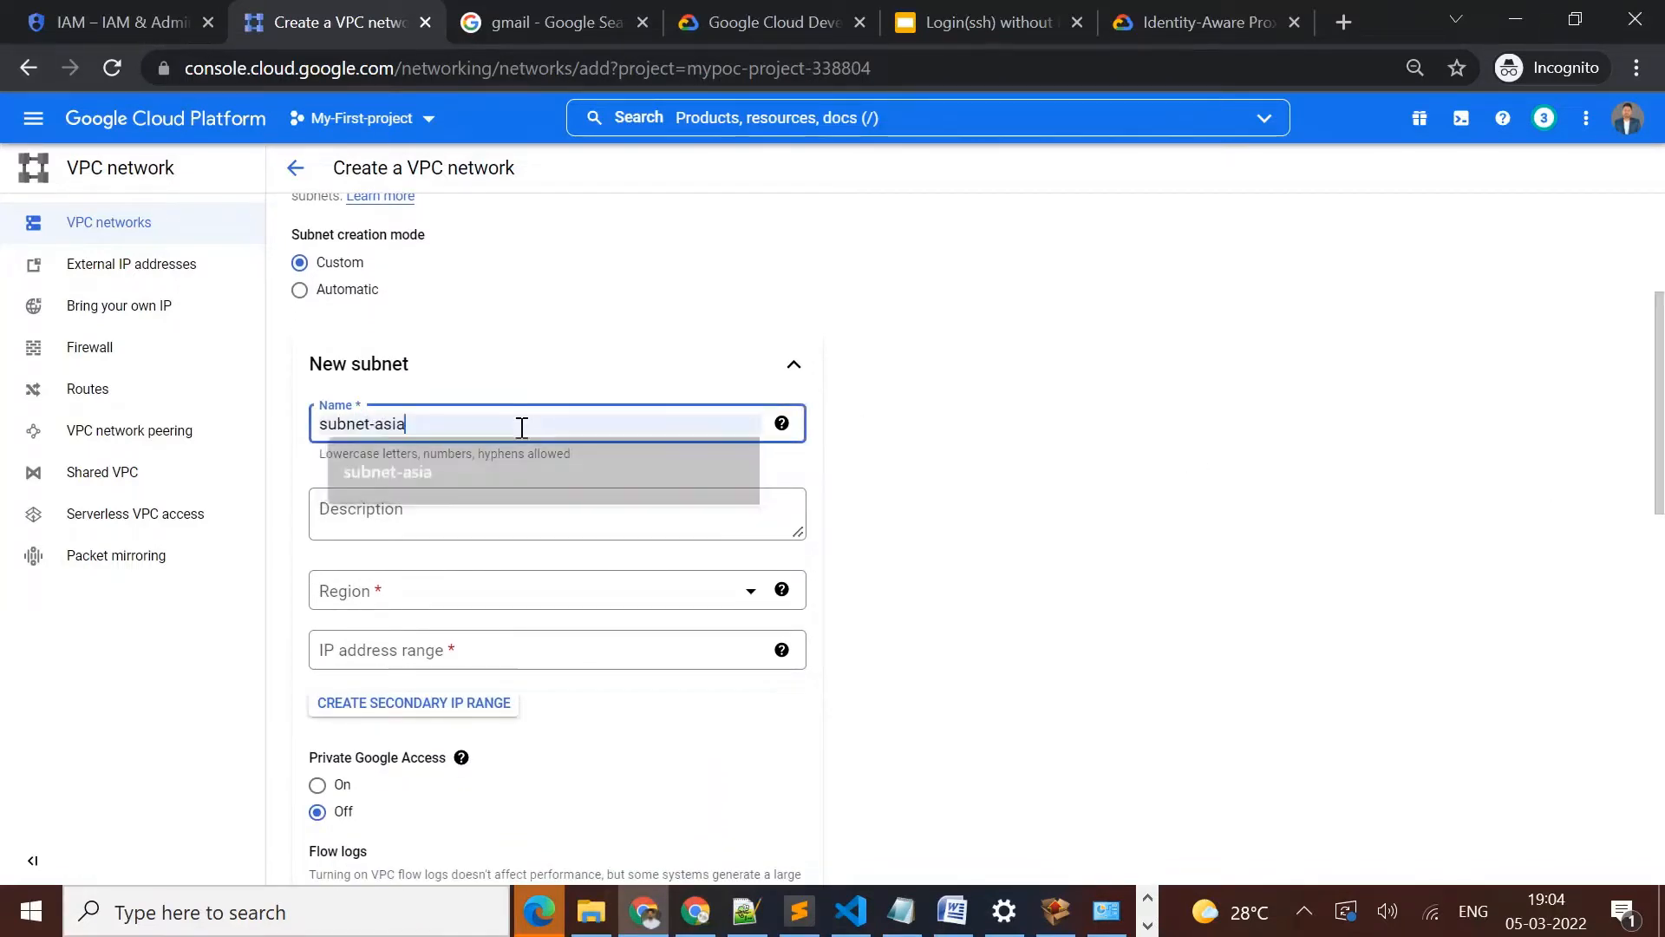
key("Return")
left_click(483, 596)
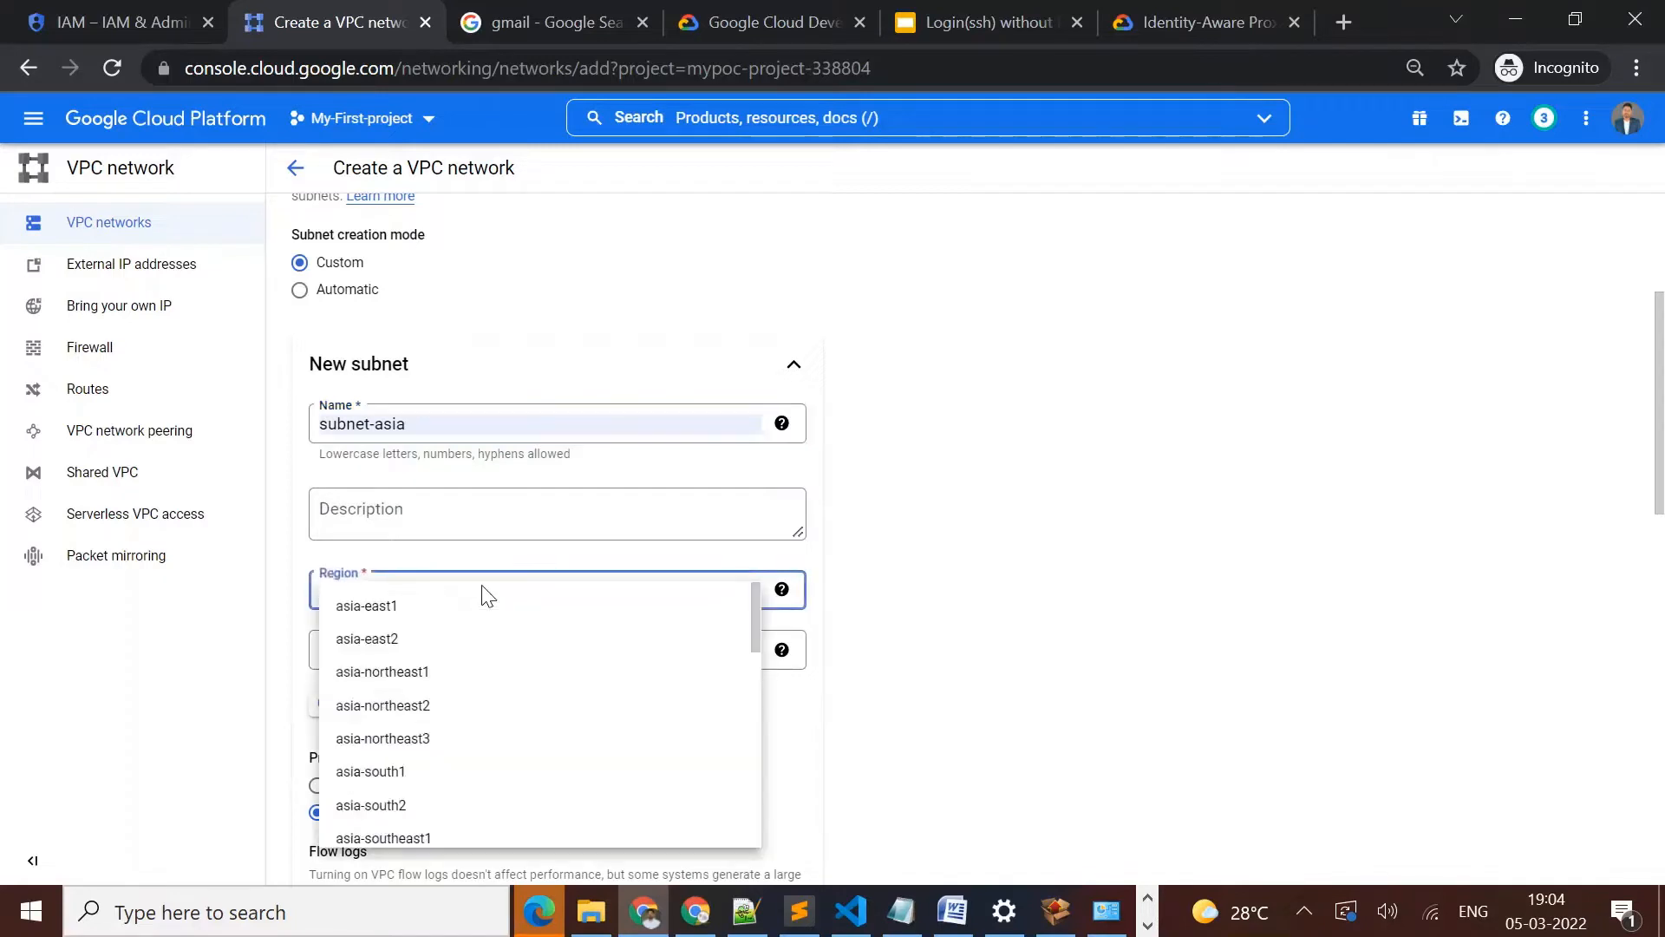
left_click(403, 778)
left_click(587, 661)
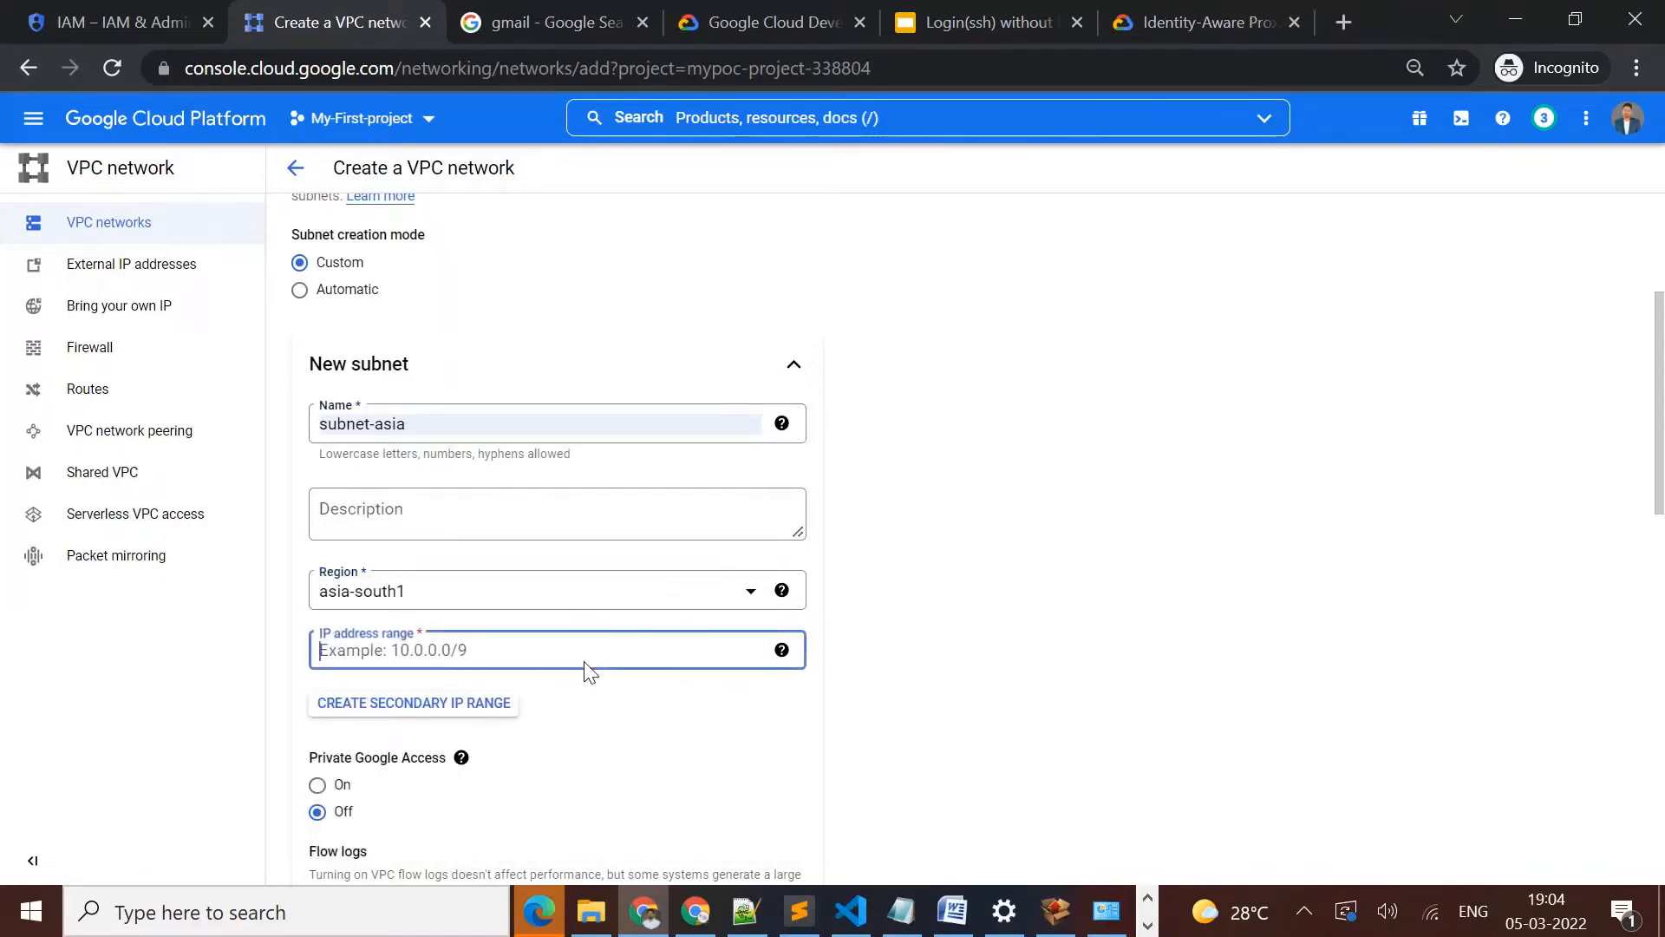
type("10.0.0.0/24")
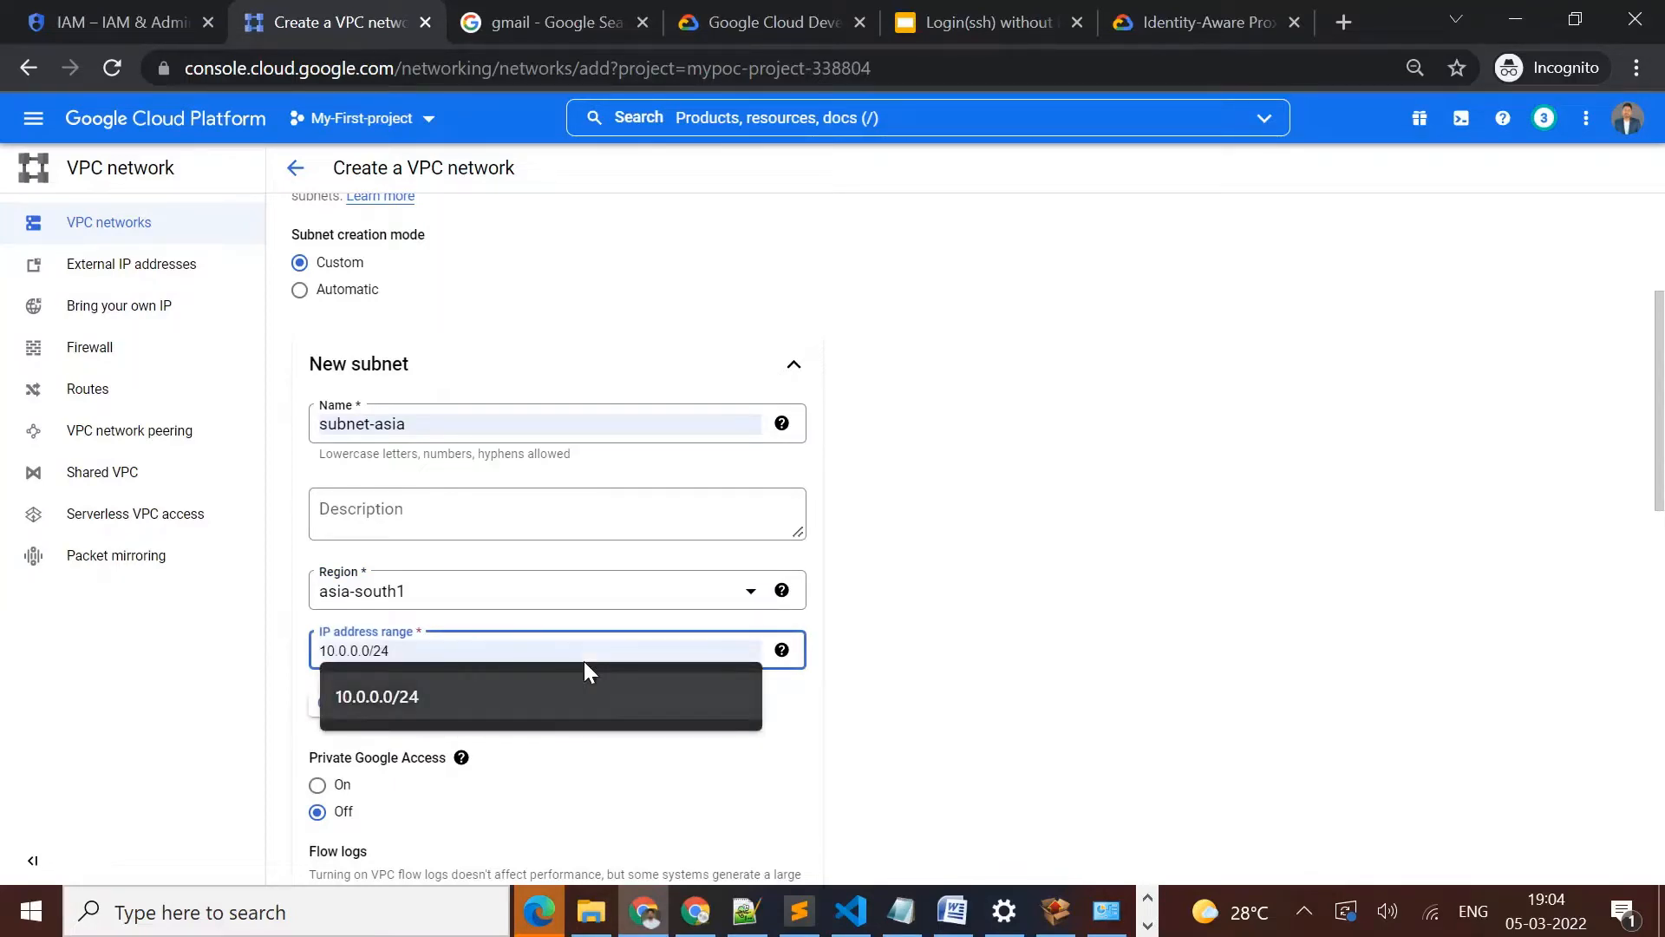
left_click(585, 664)
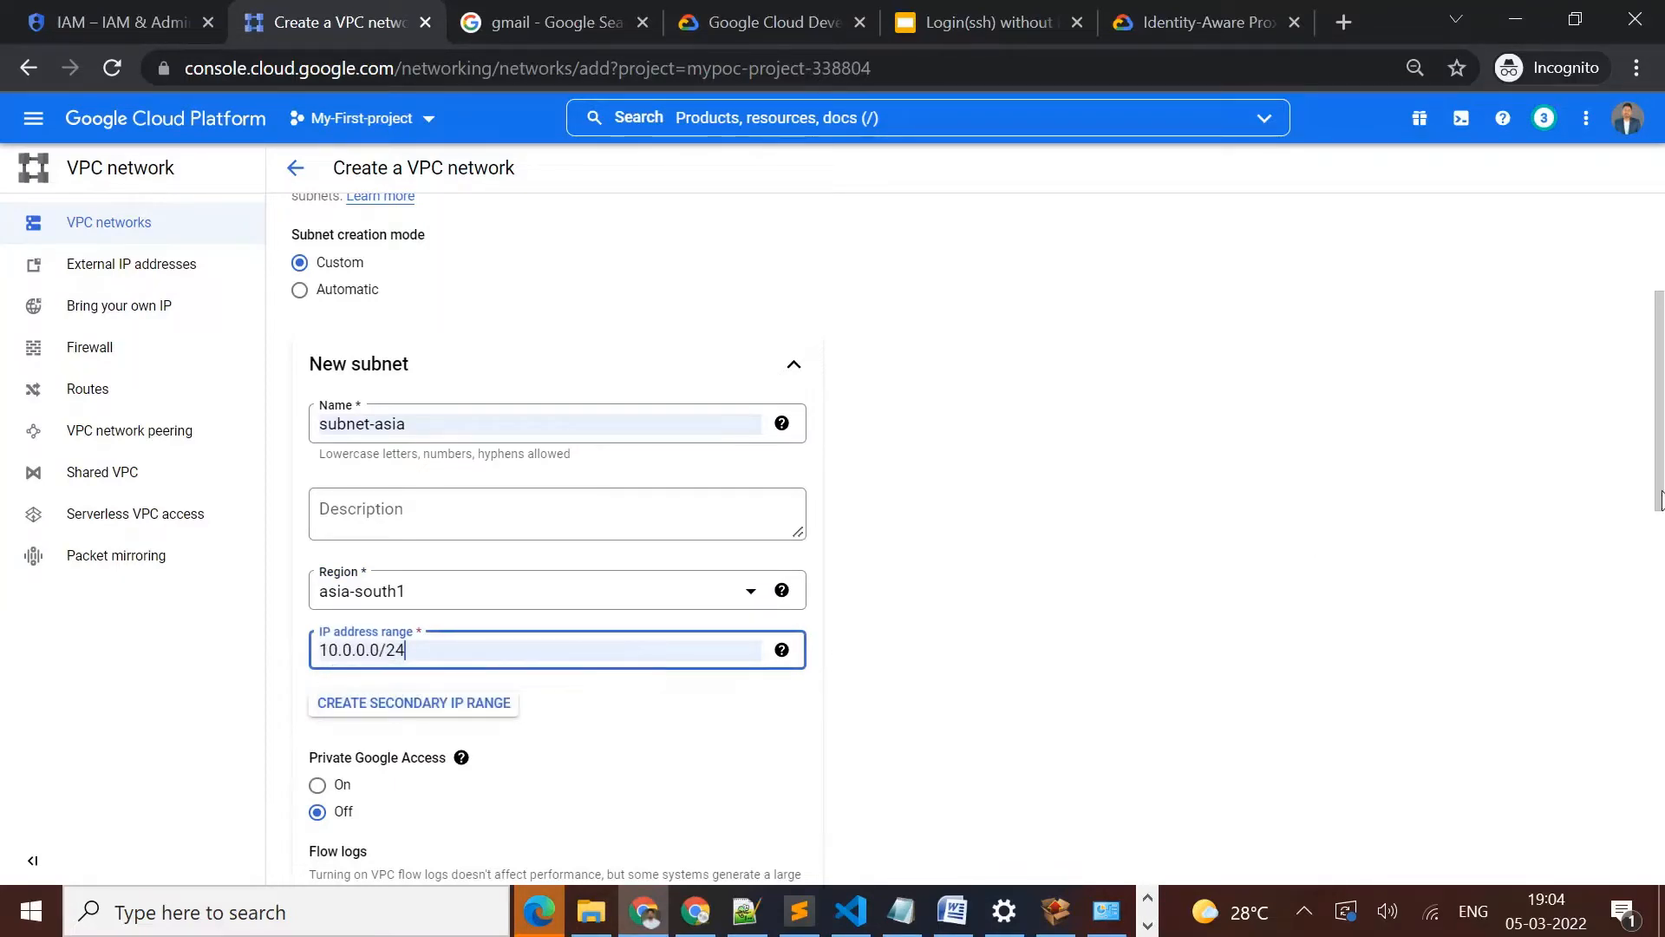
Include the demo-vpc-allow-ssh firewall rule, create the VPC network, and collapse the default network's subnet list
left_click_drag(1659, 431, 1659, 553)
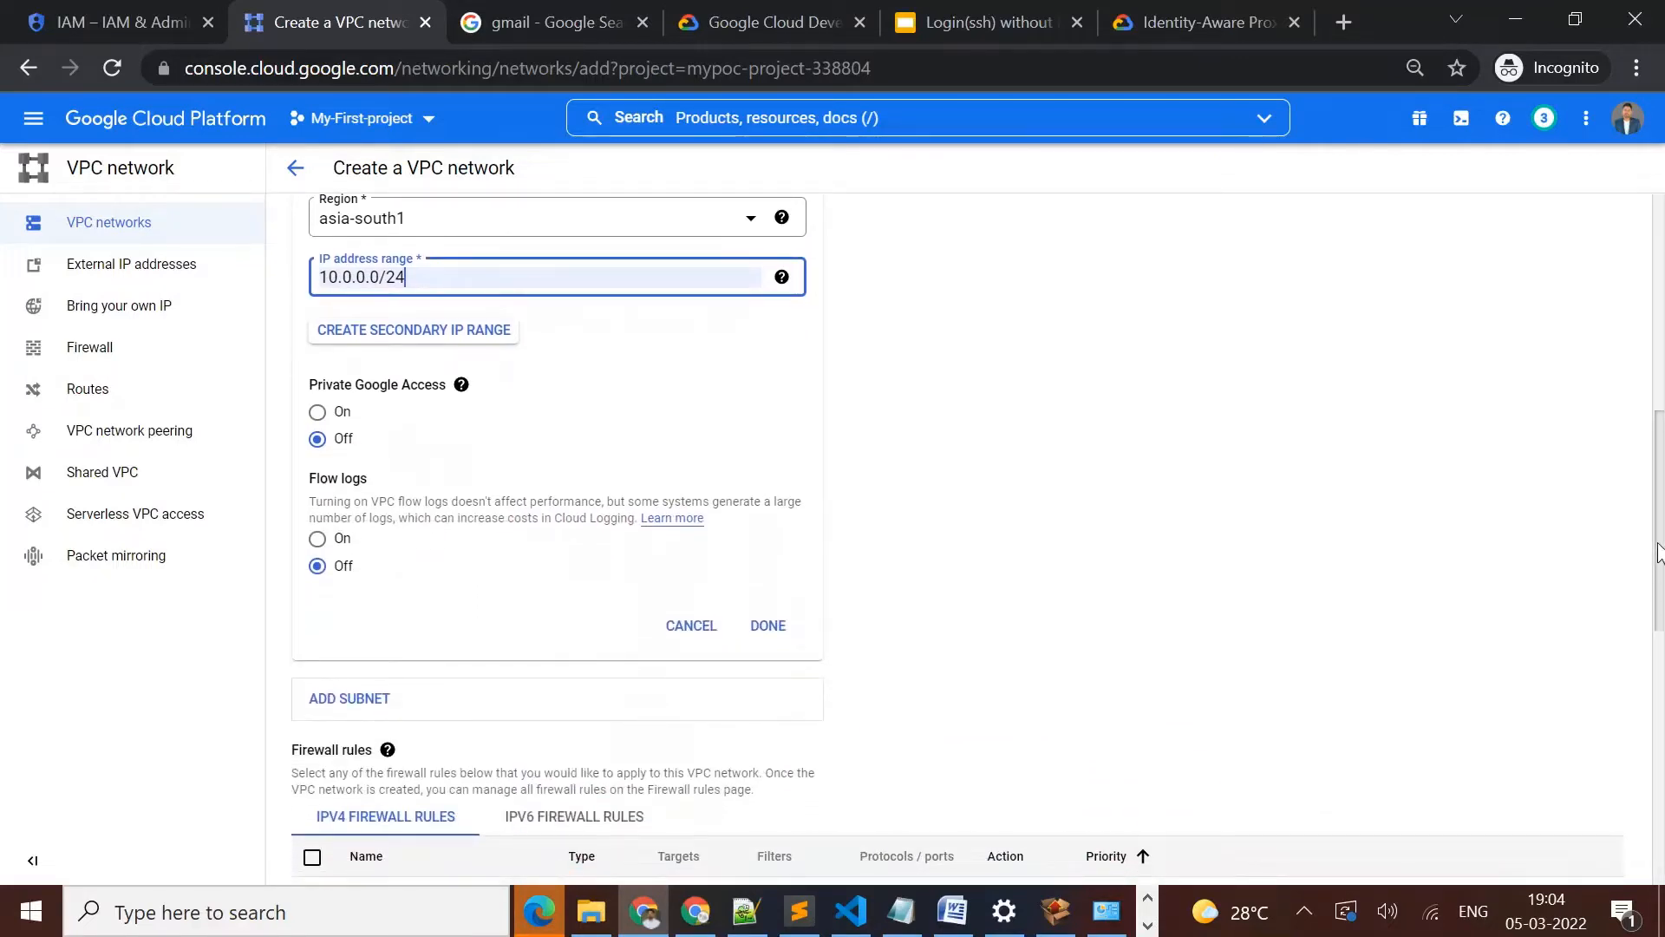
scroll(793, 609, "down", 6)
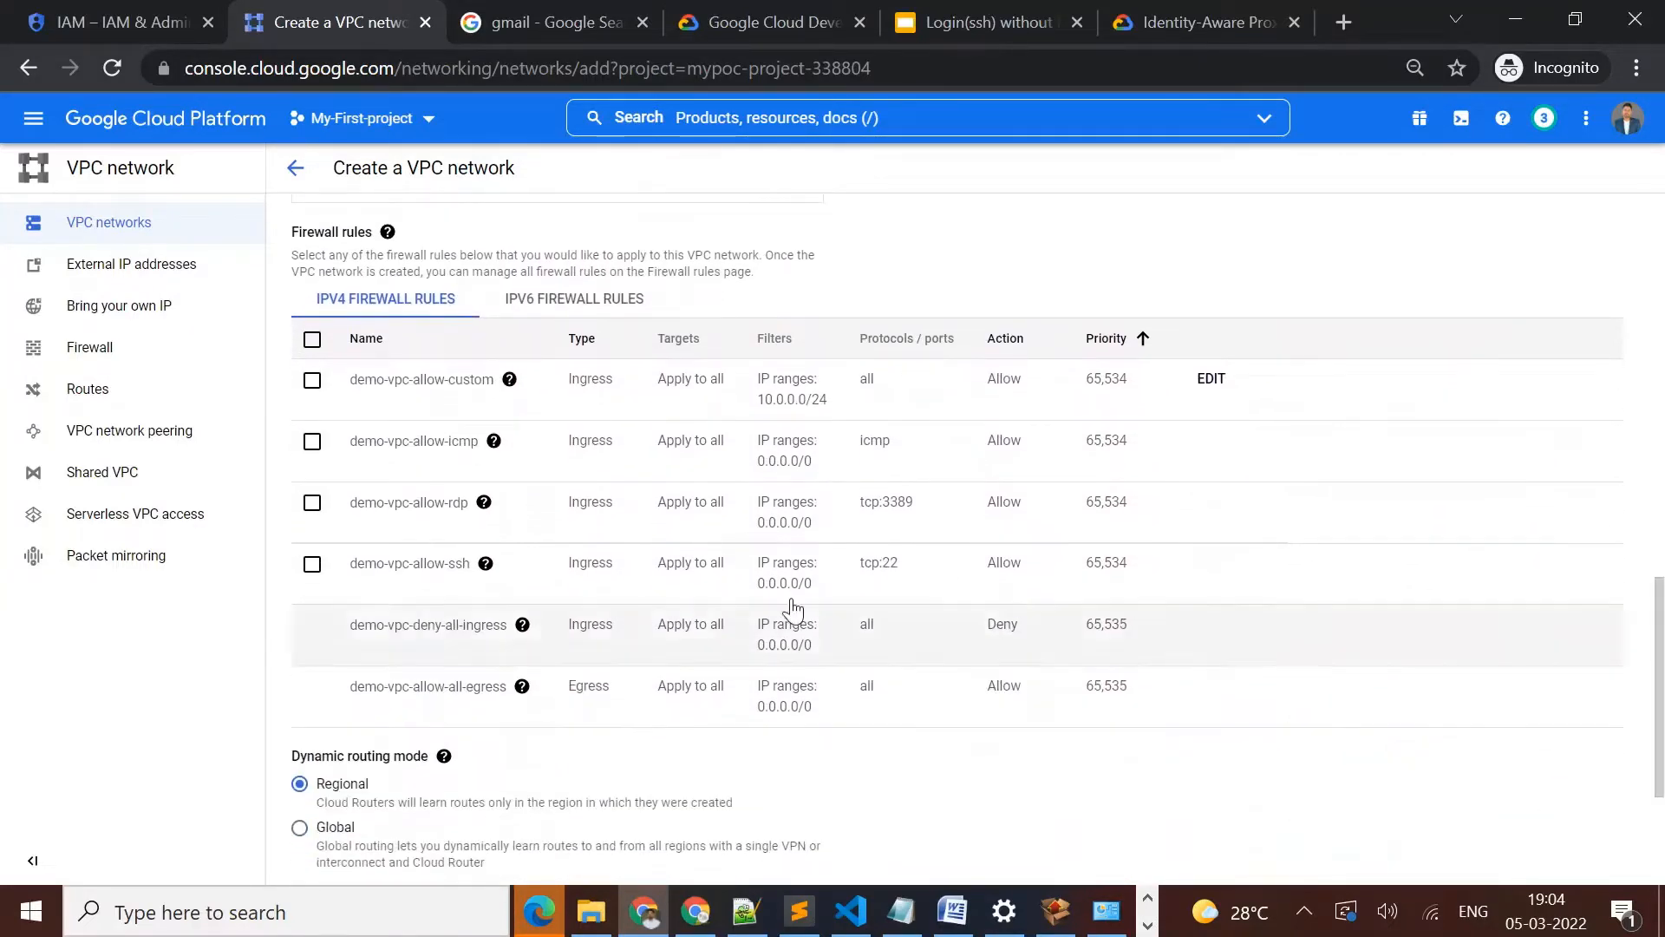
left_click(311, 565)
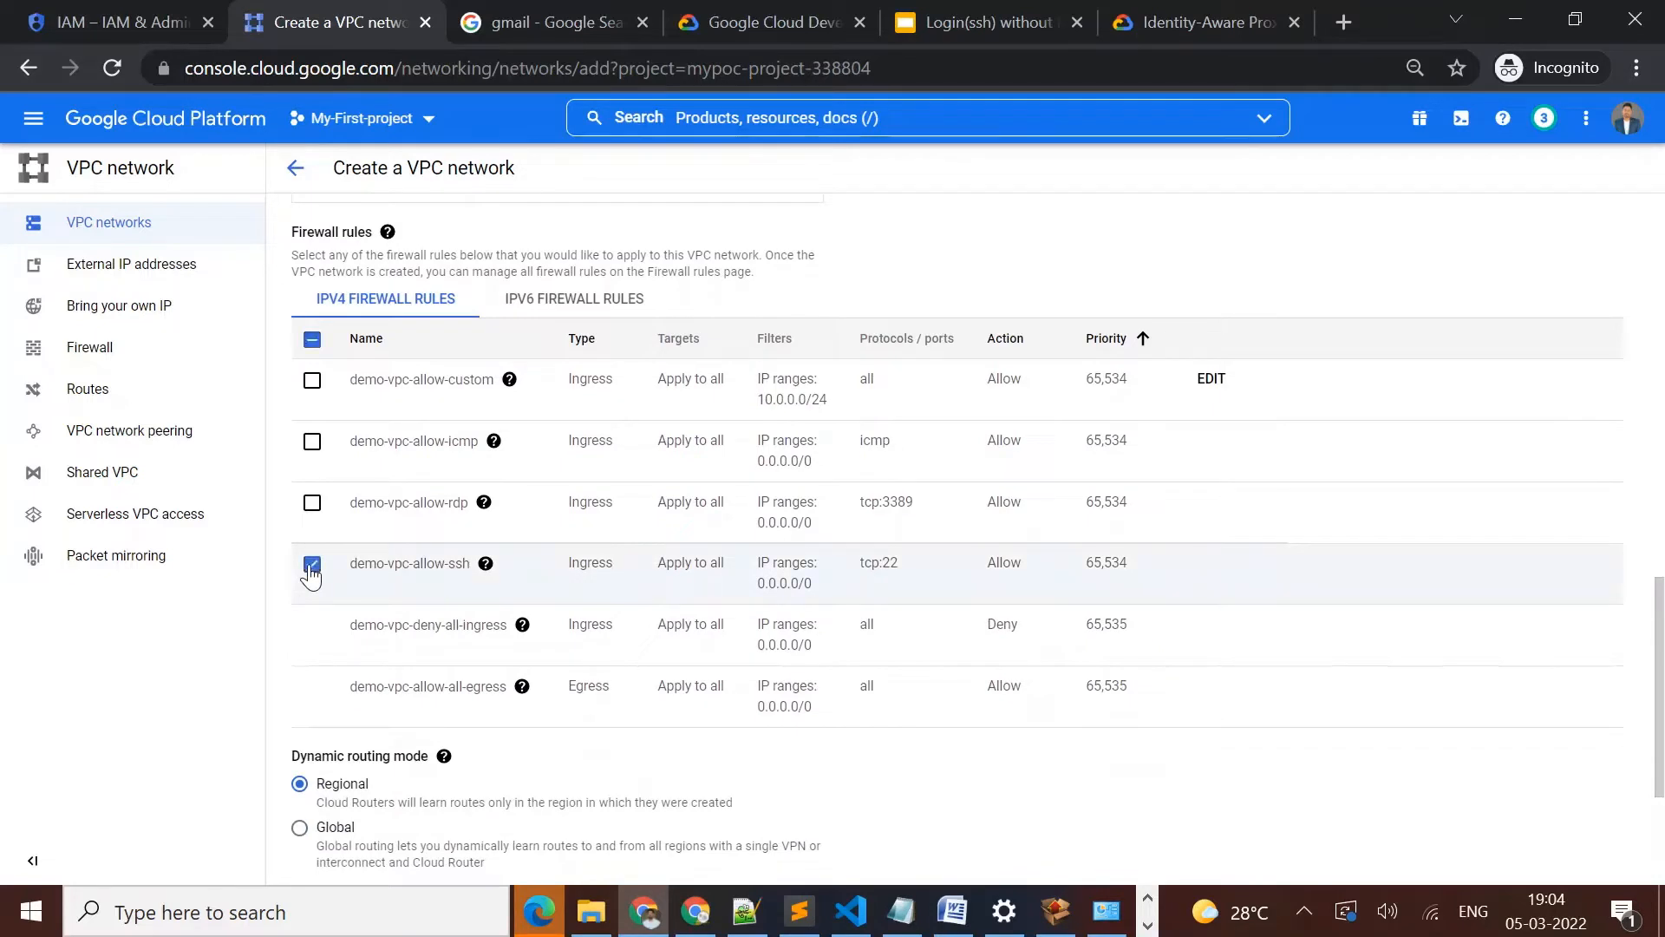
left_click_drag(1659, 630, 1662, 716)
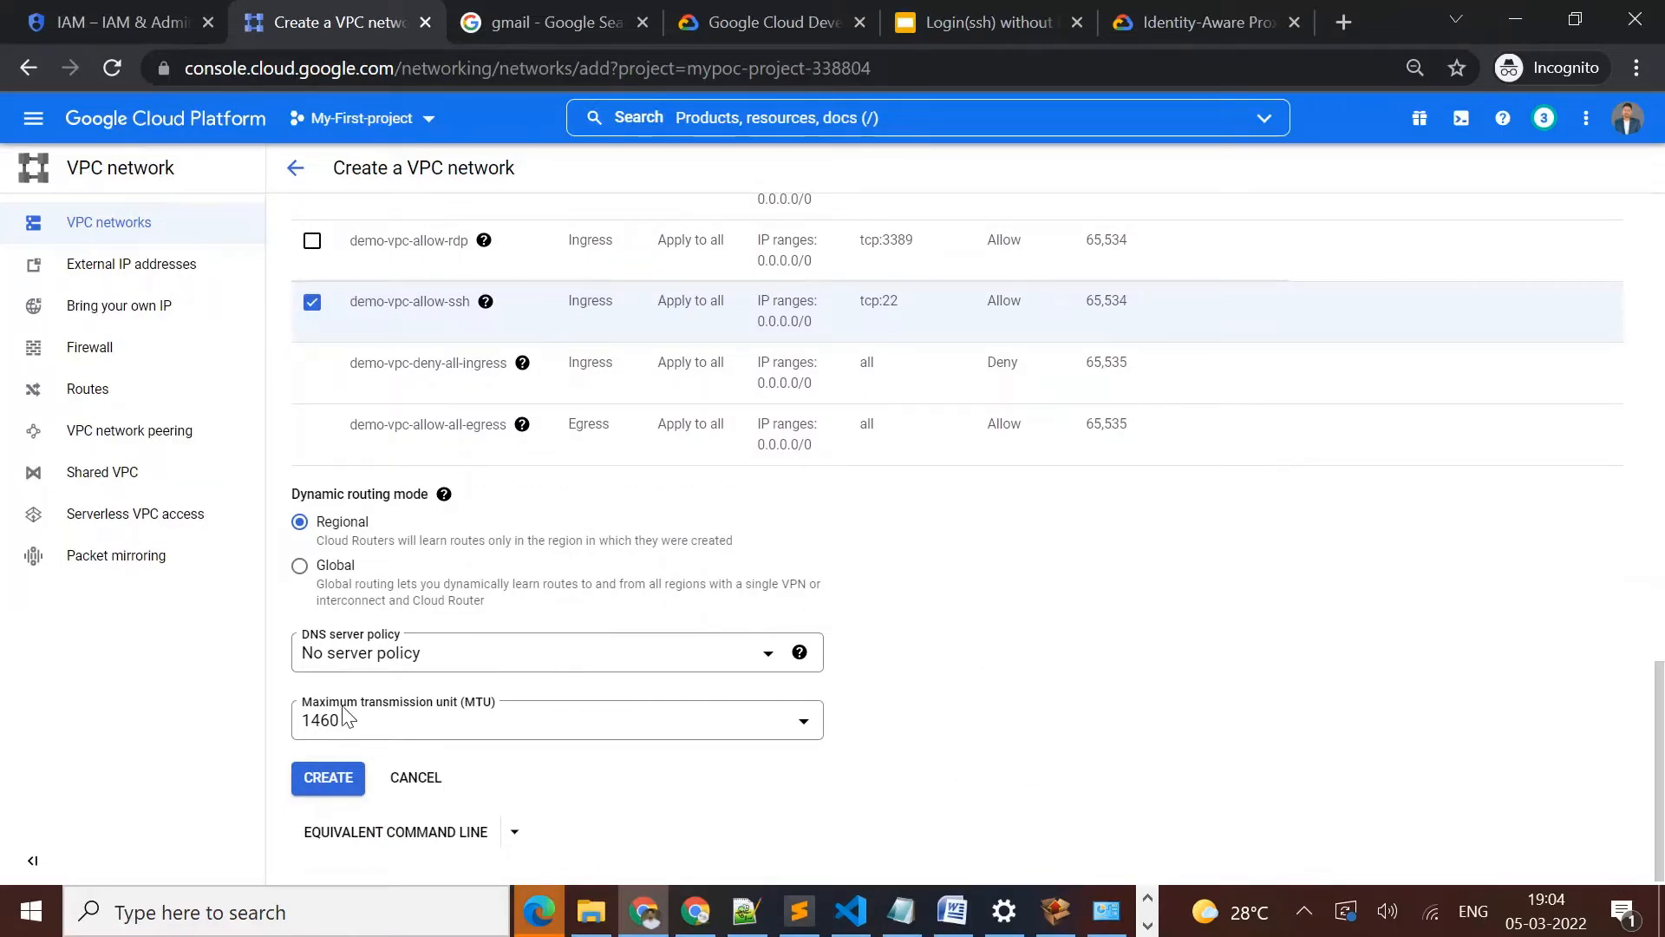
left_click(321, 787)
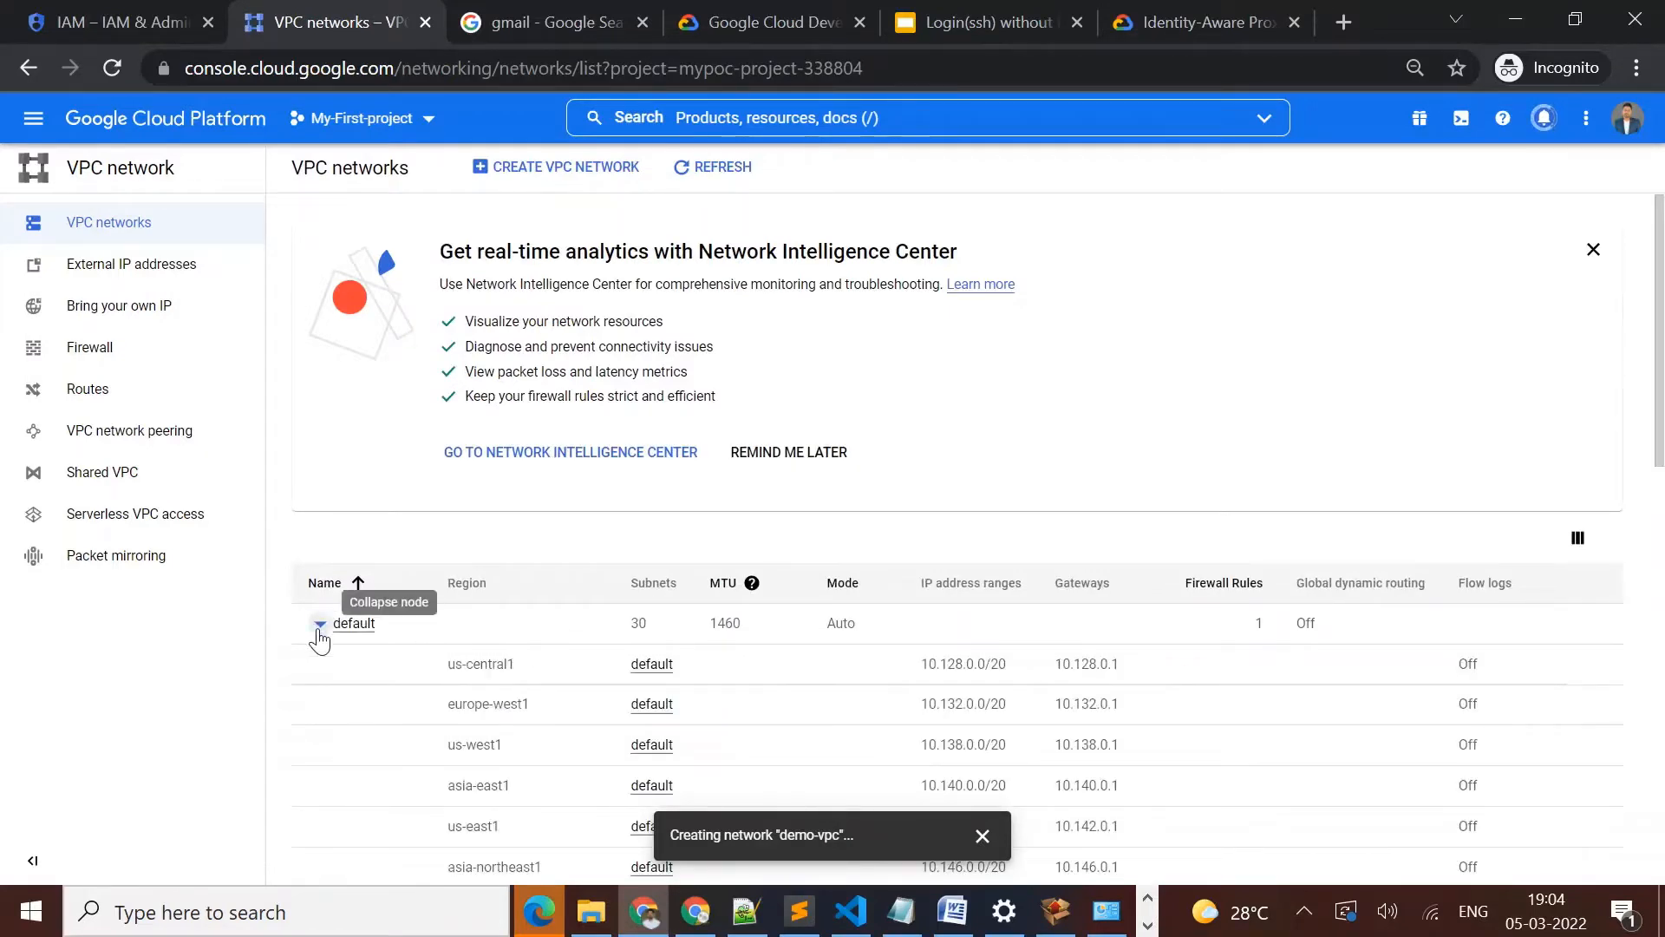
left_click(320, 626)
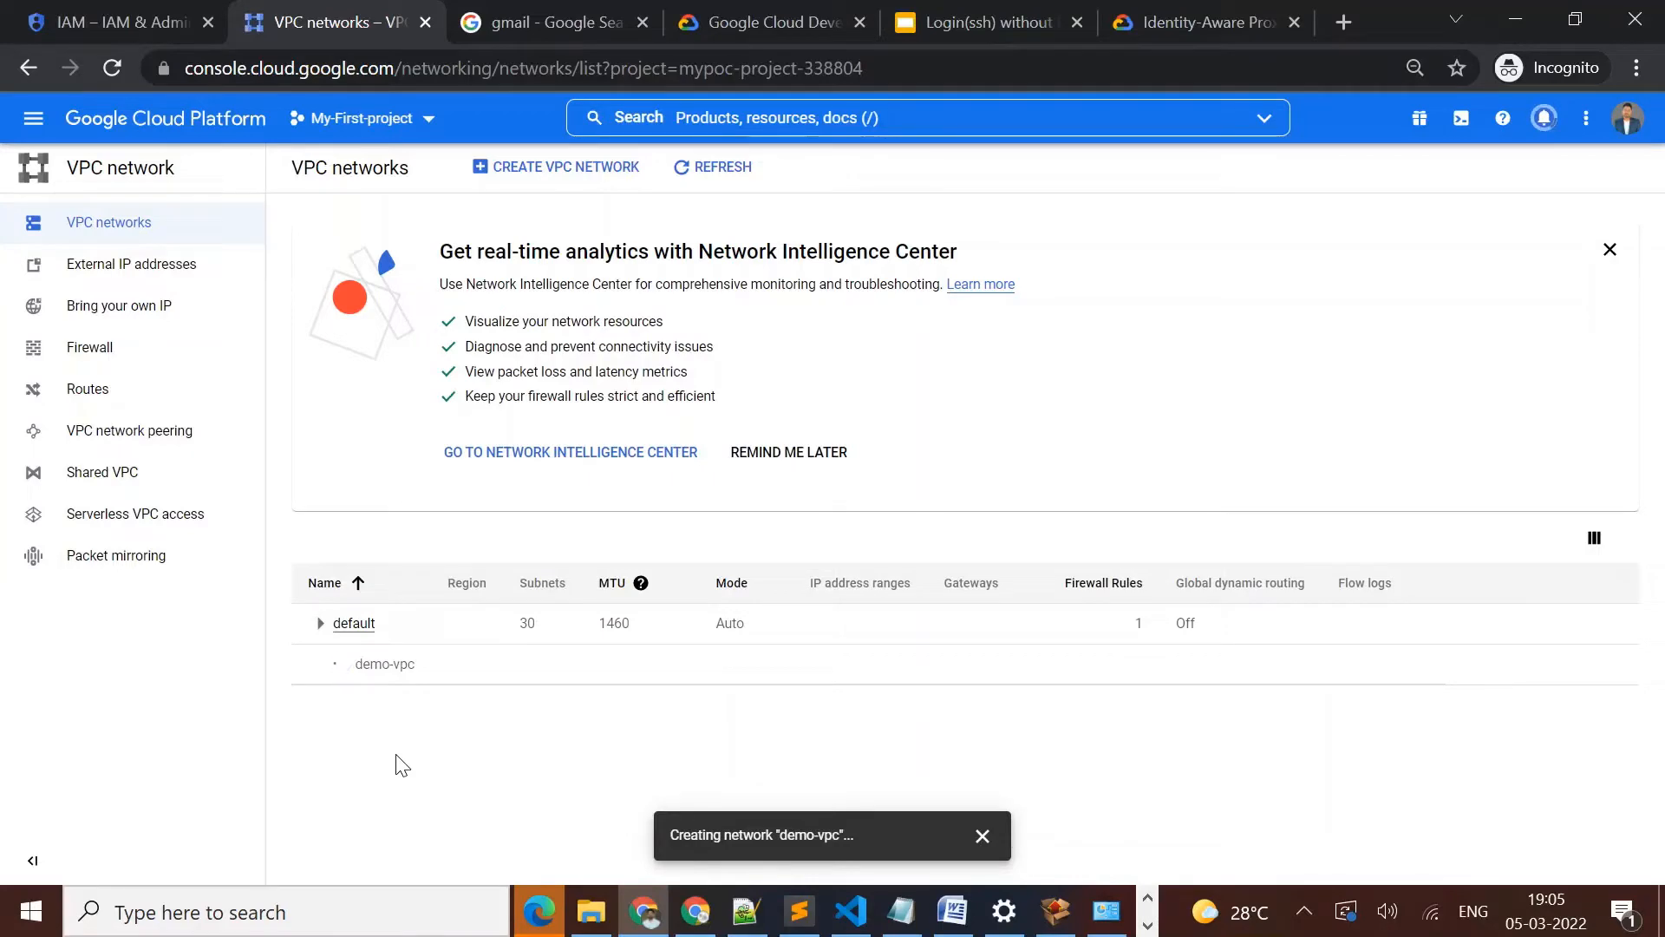
Go to the Compute Engine VM instances and start creating a new instance
left_click(122, 19)
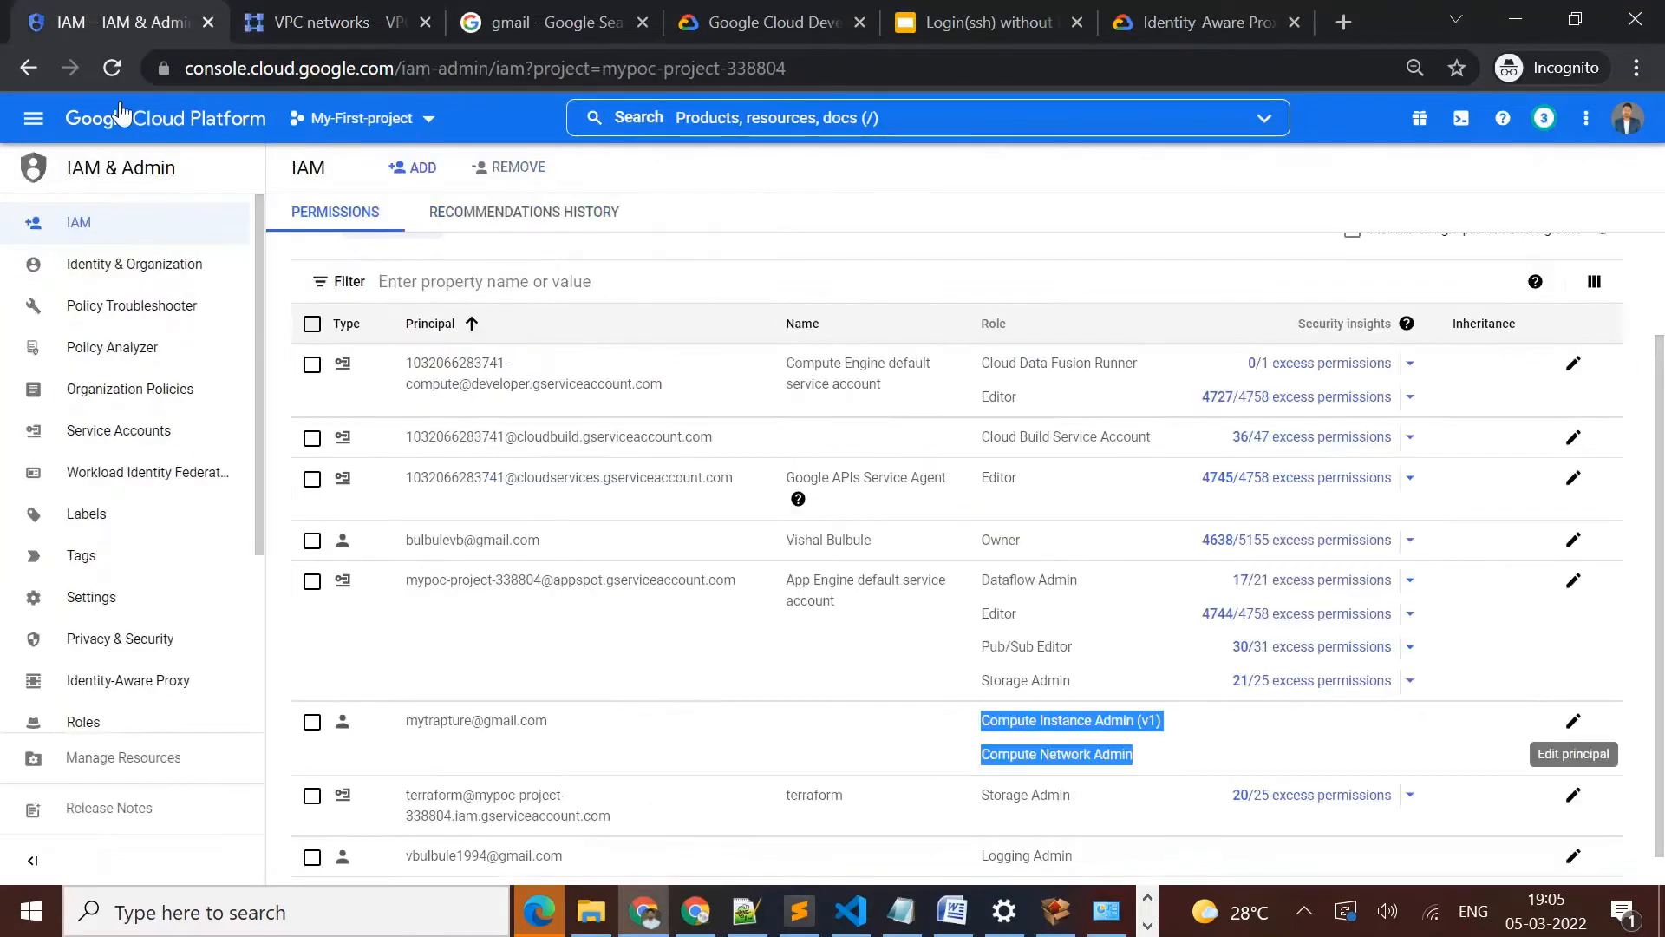
left_click(34, 119)
mouse_move(208, 382)
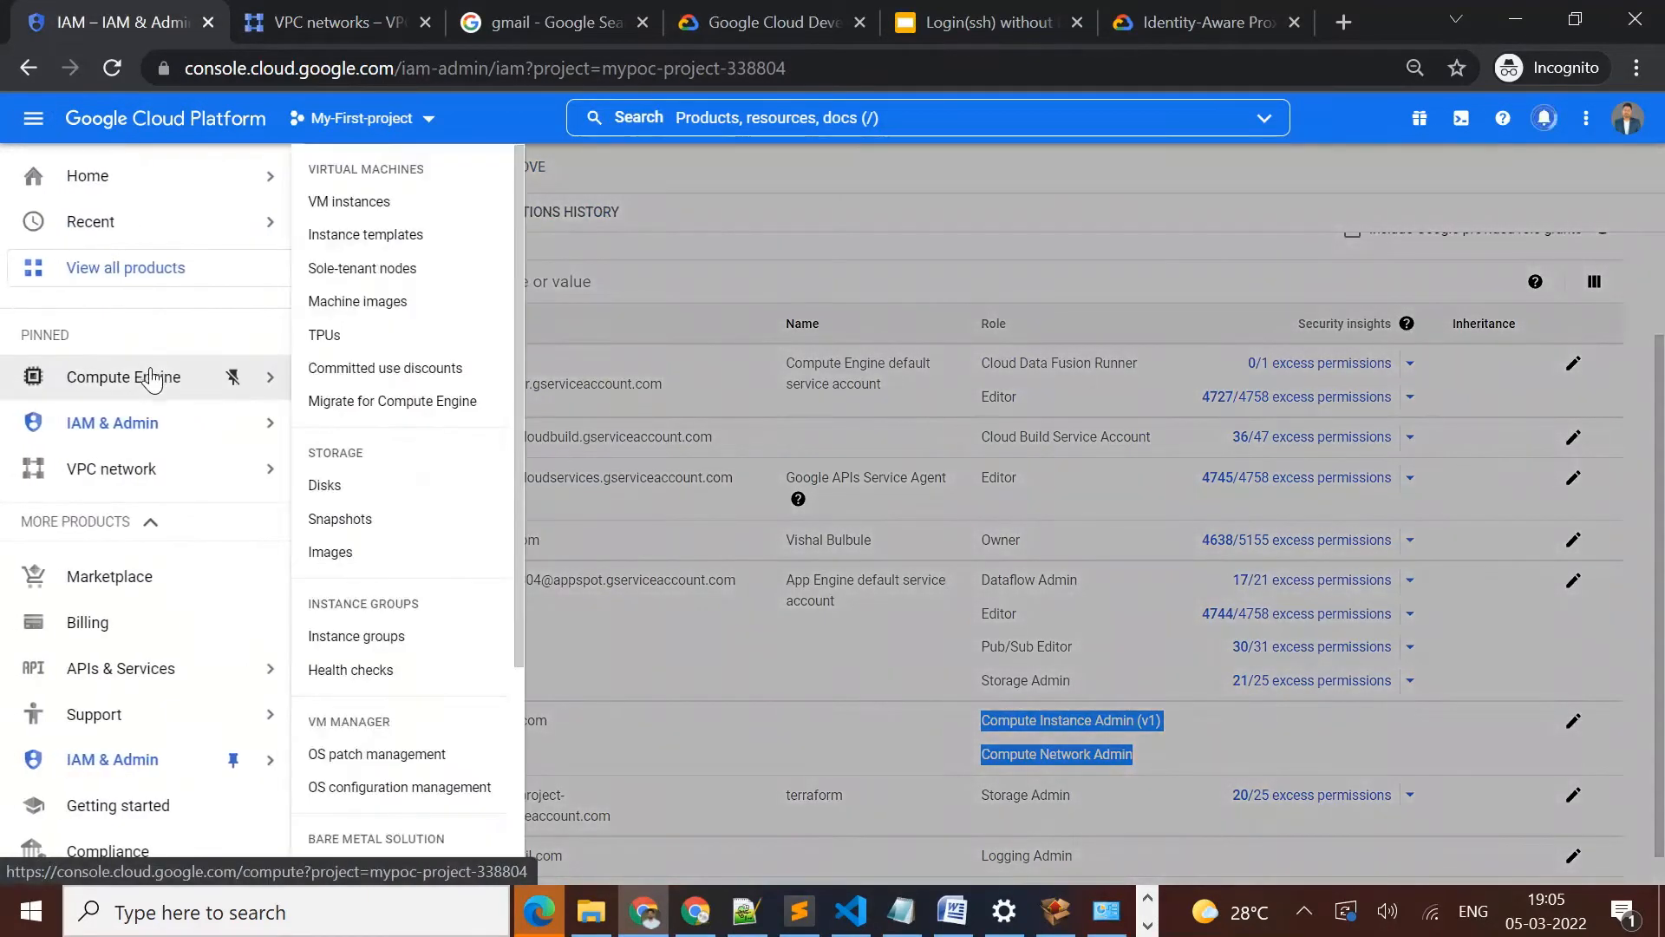
left_click(373, 204)
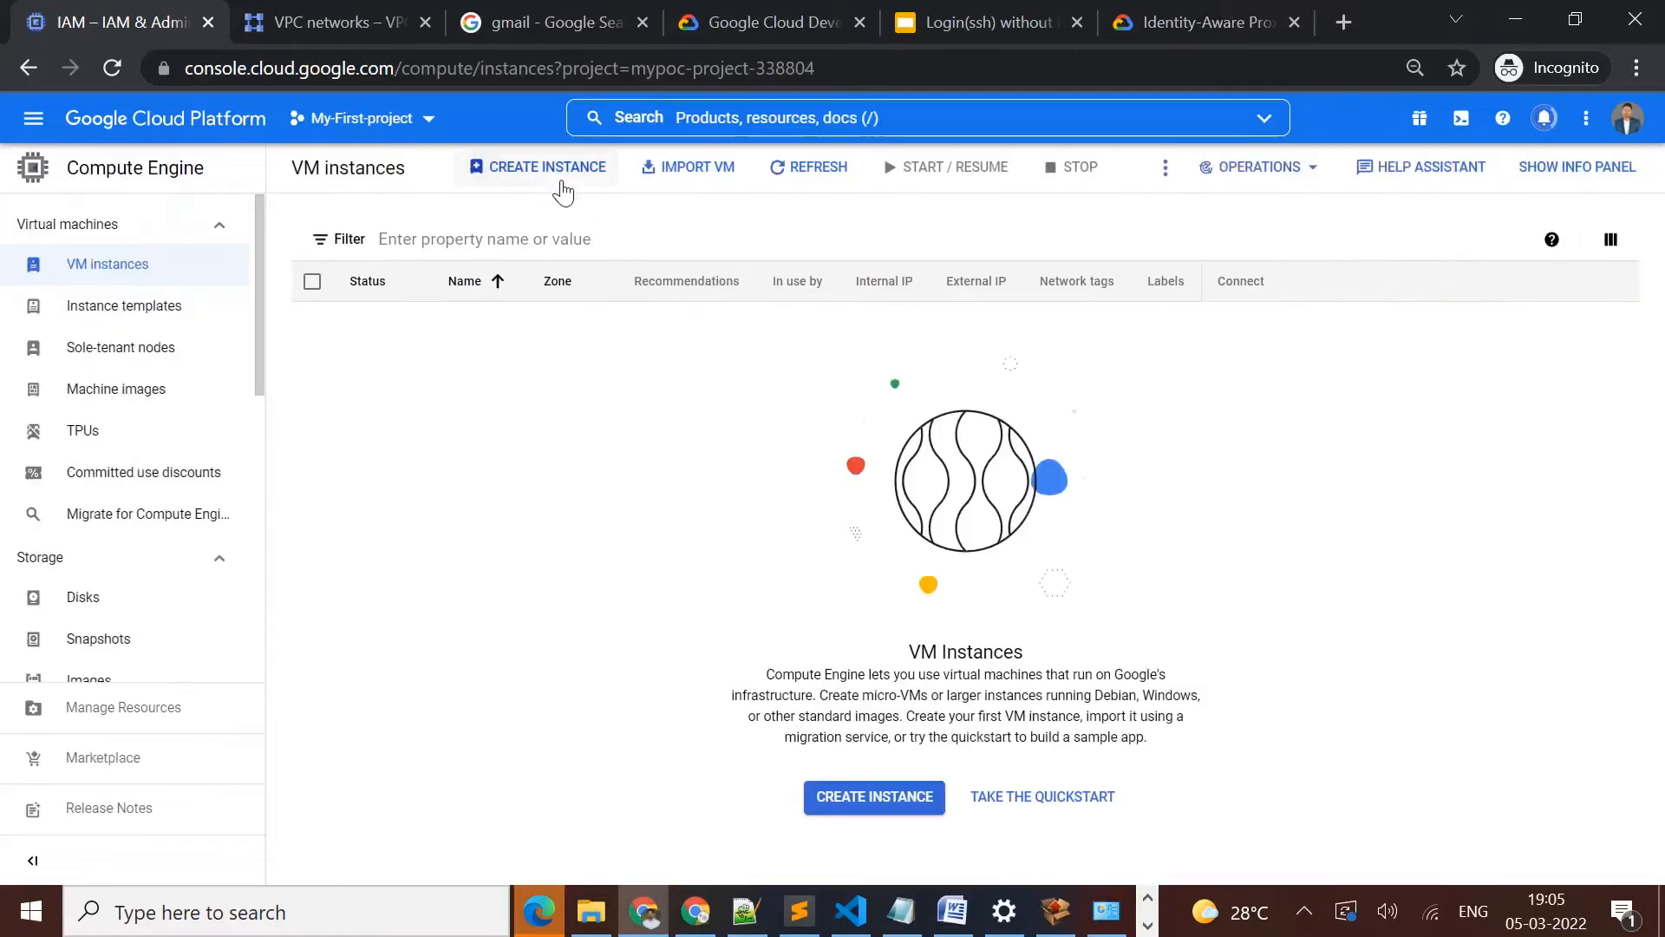
left_click(558, 184)
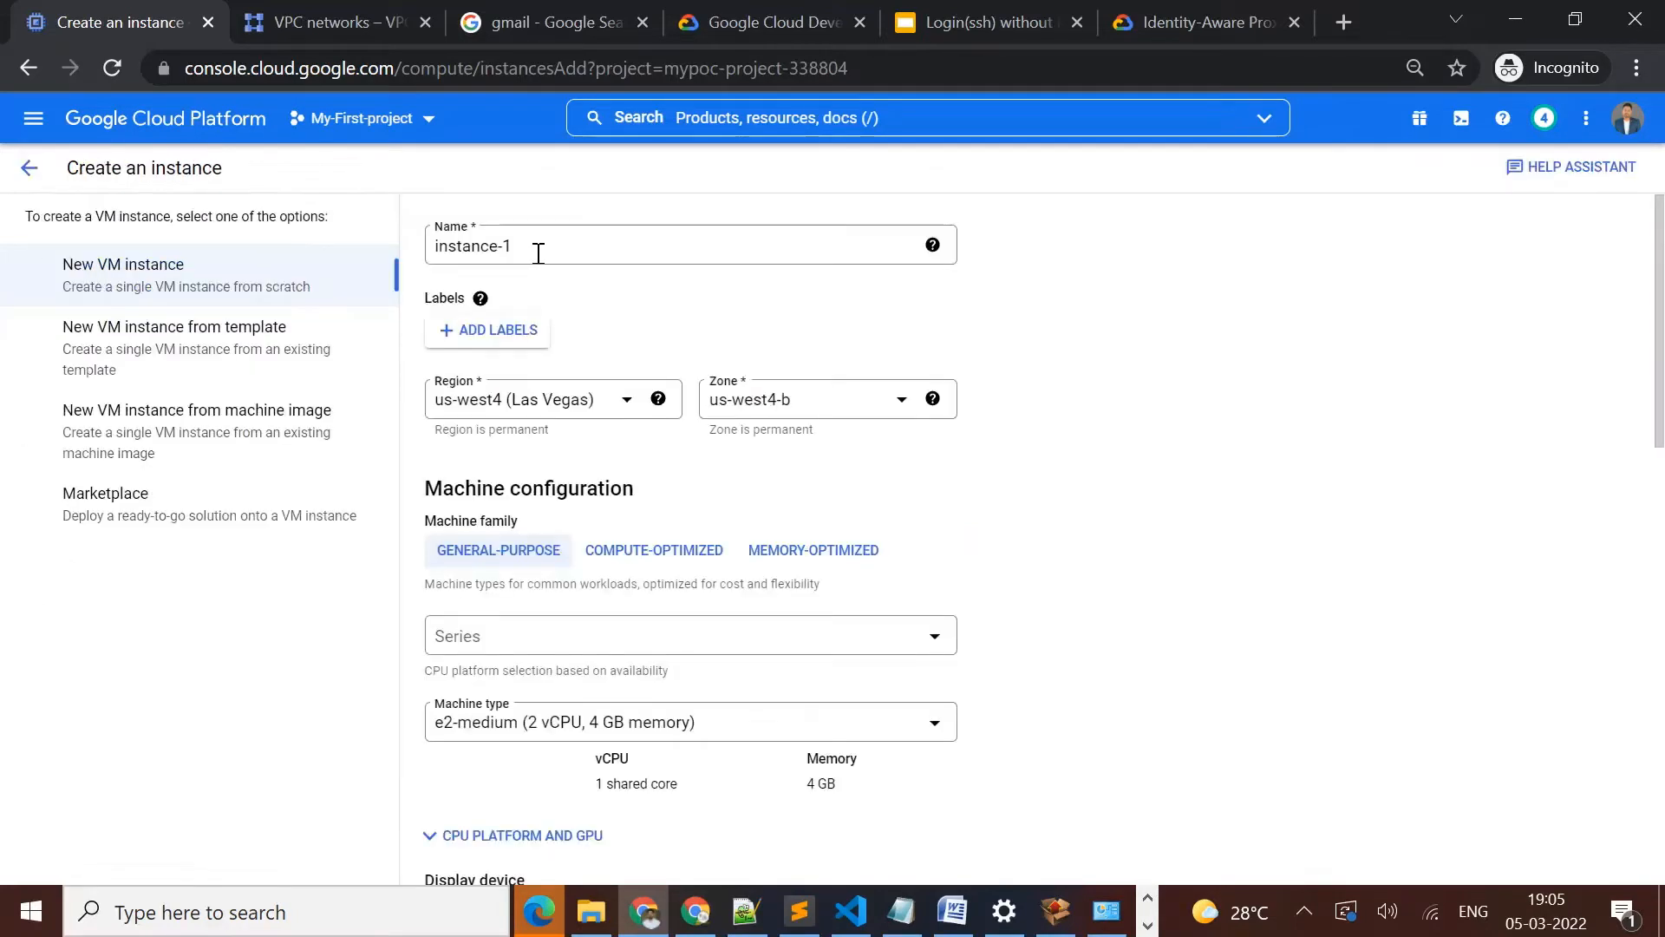
Name the VM demo-instance and set its region to asia-south1 (Mumbai)
triple_click(517, 246)
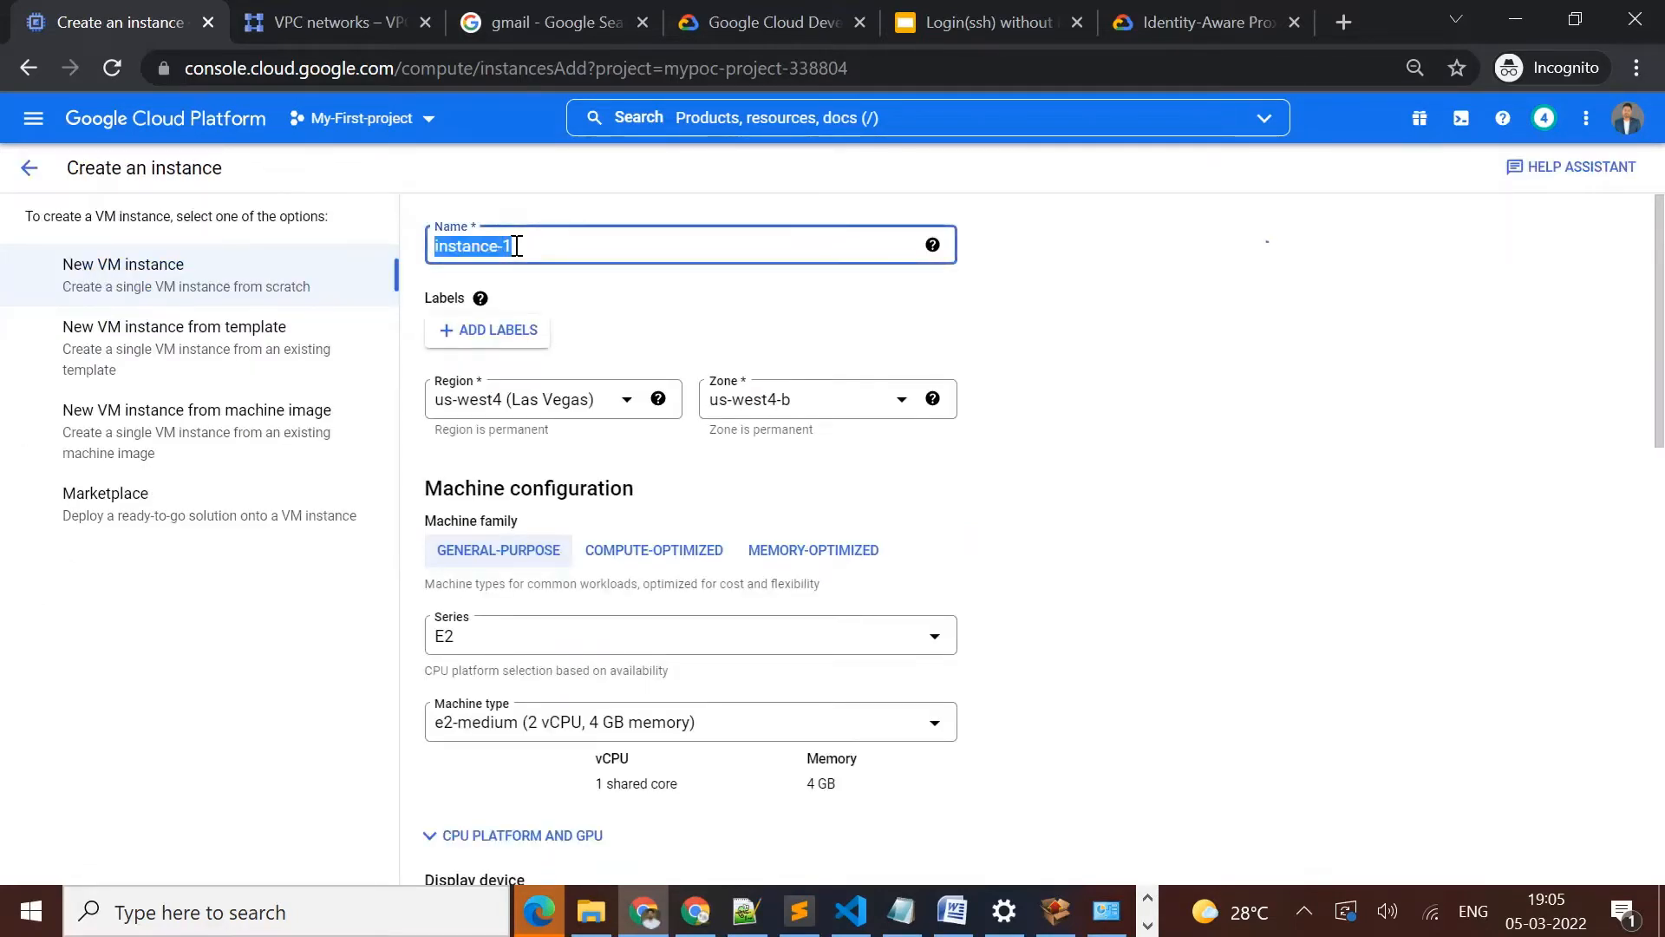
key("BackSpace")
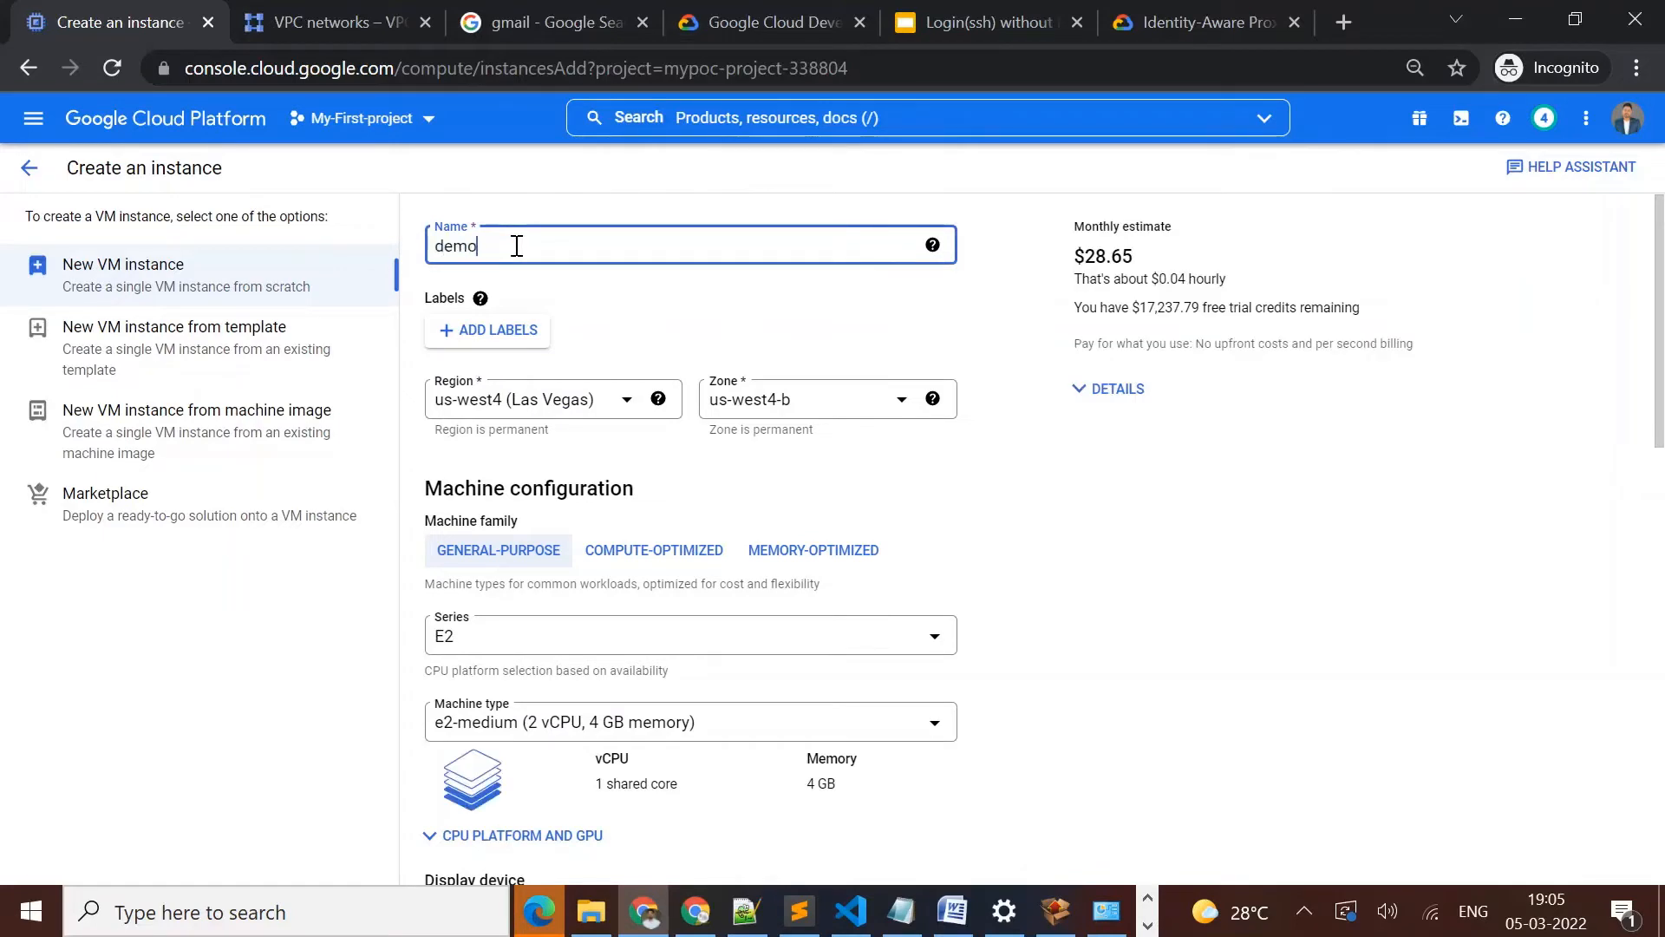
type("demo-instance")
left_click(554, 409)
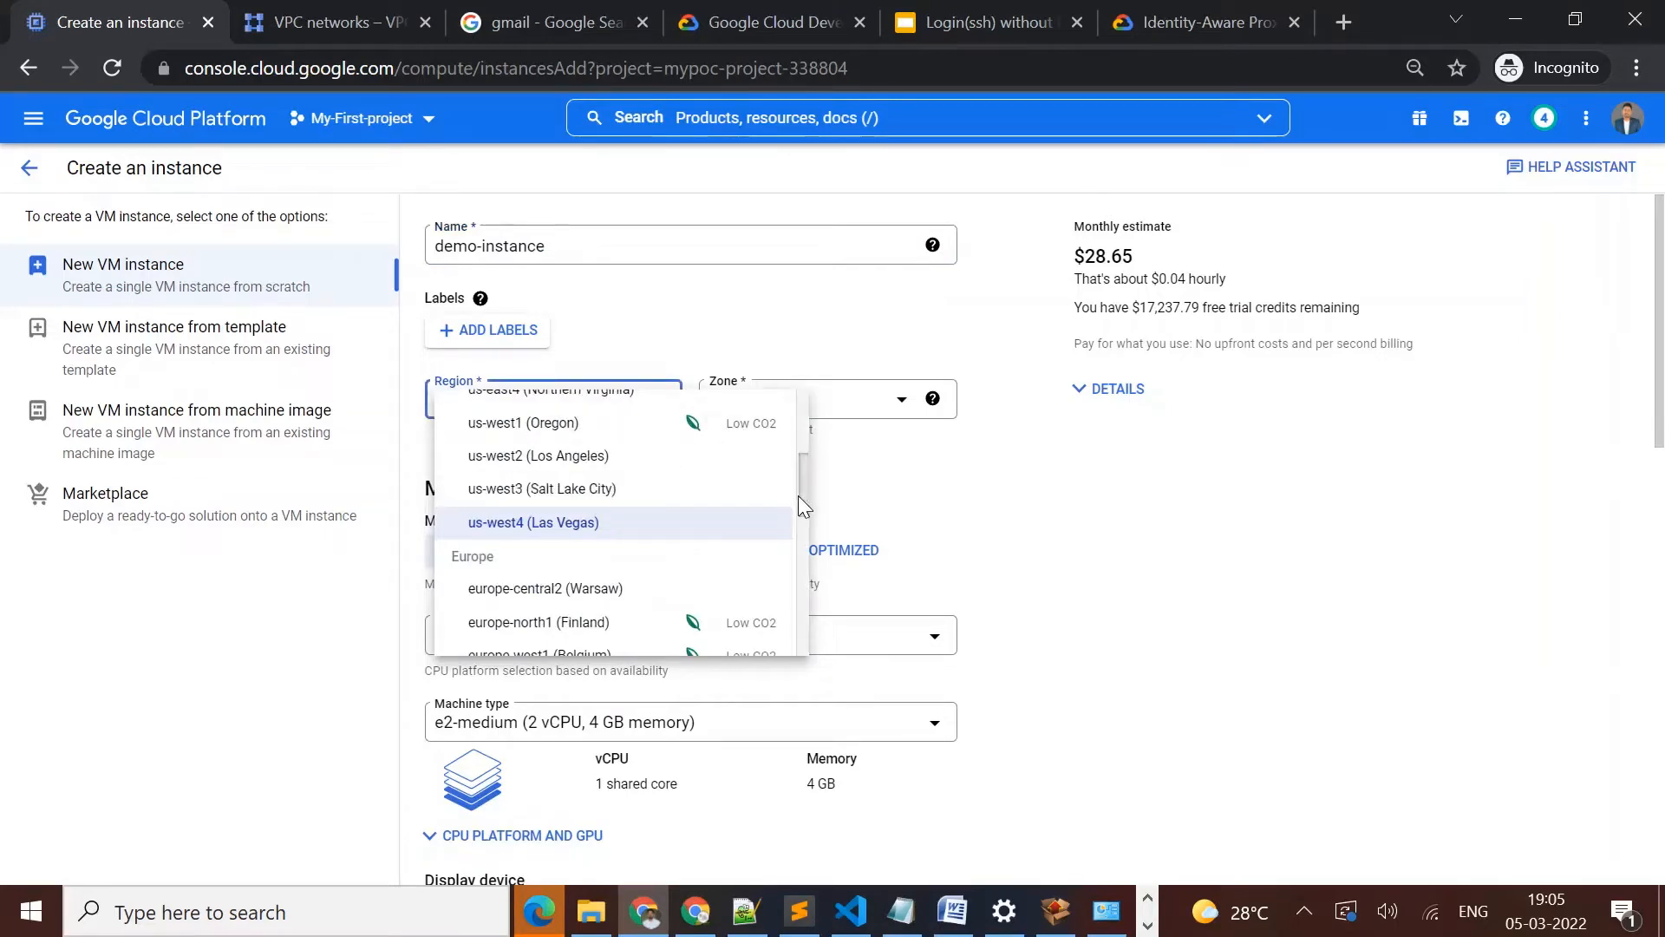
left_click_drag(798, 499, 820, 620)
left_click(565, 523)
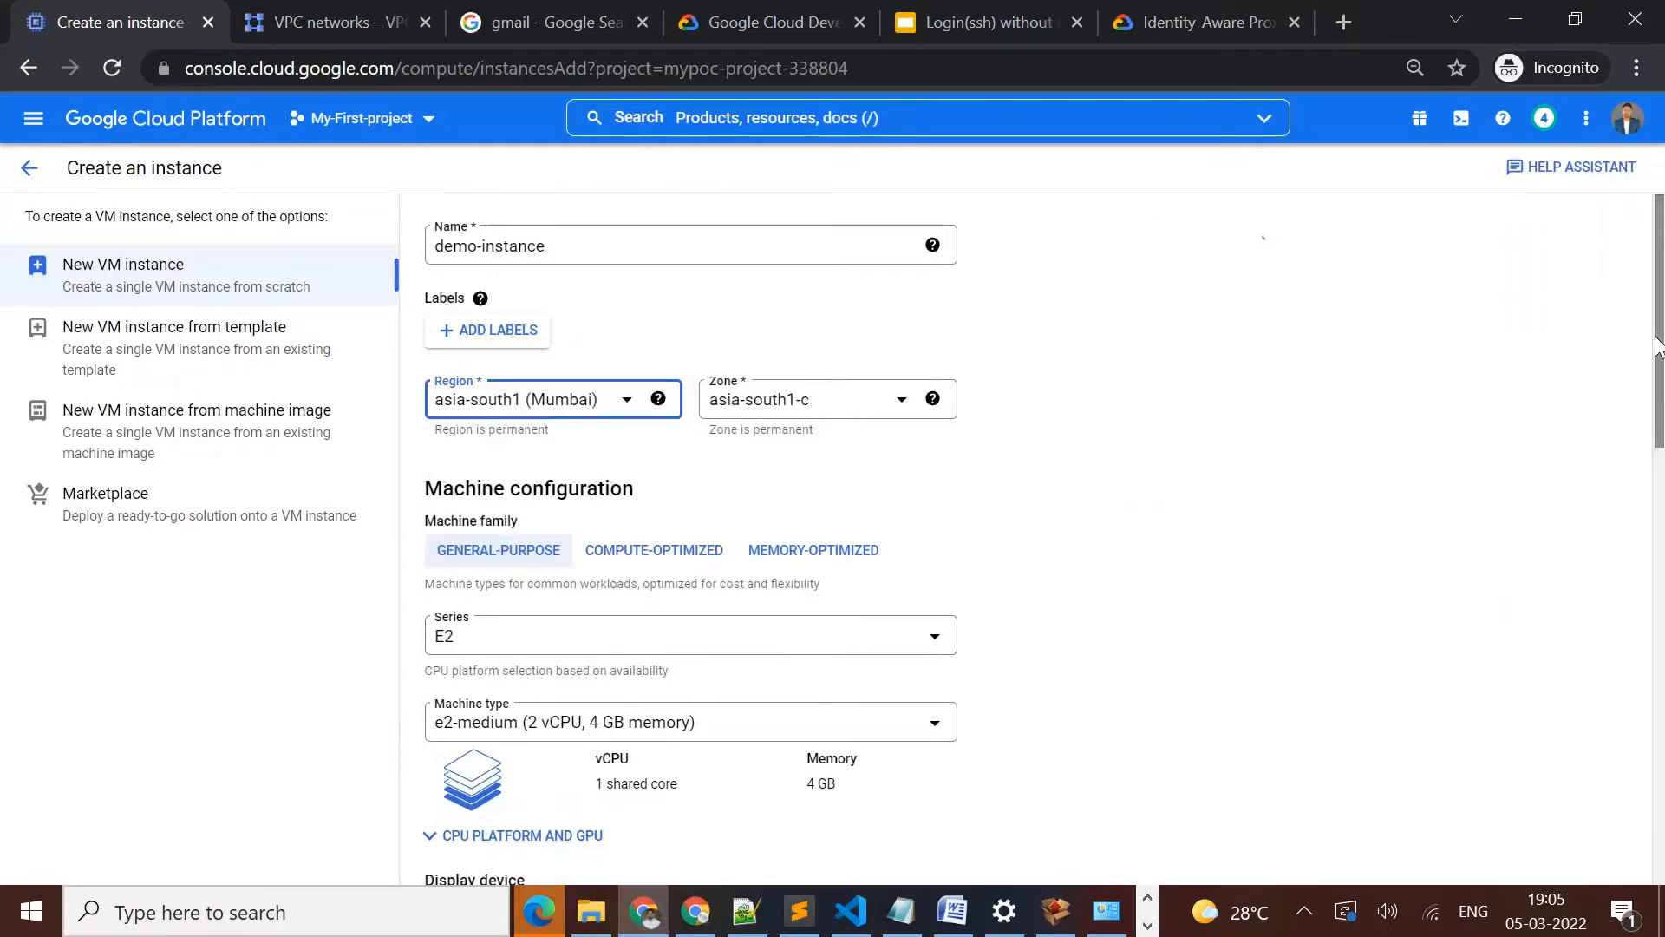
Add the network tag iap-demo in the instance's advanced networking options
left_click_drag(1658, 347, 1658, 802)
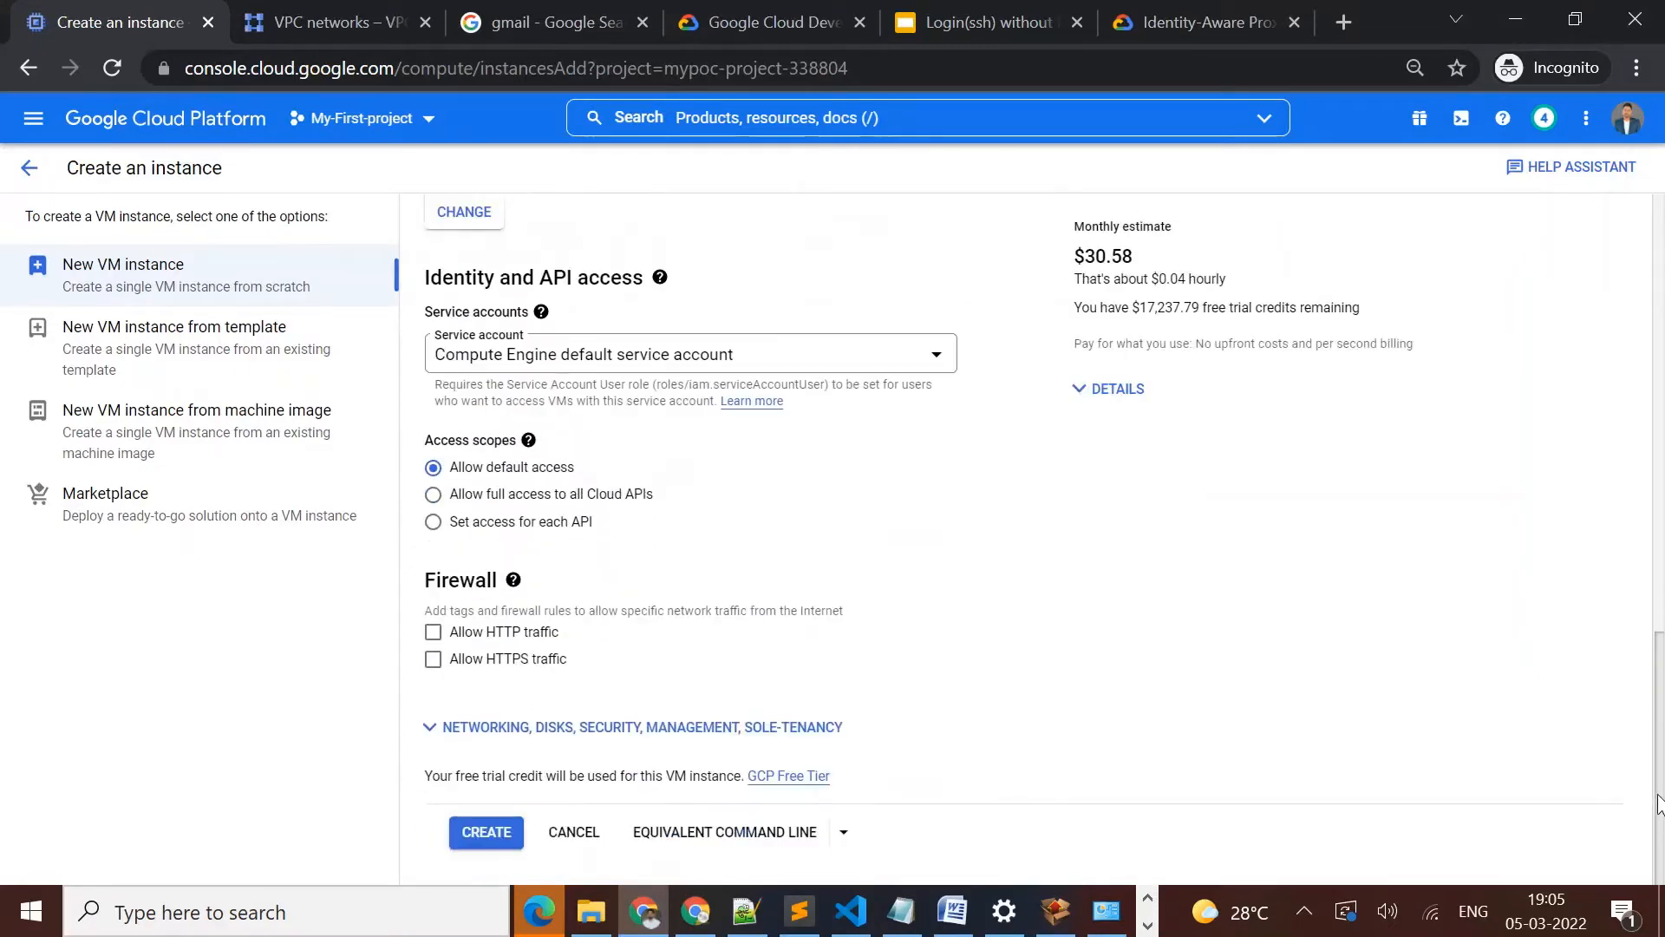
left_click(685, 727)
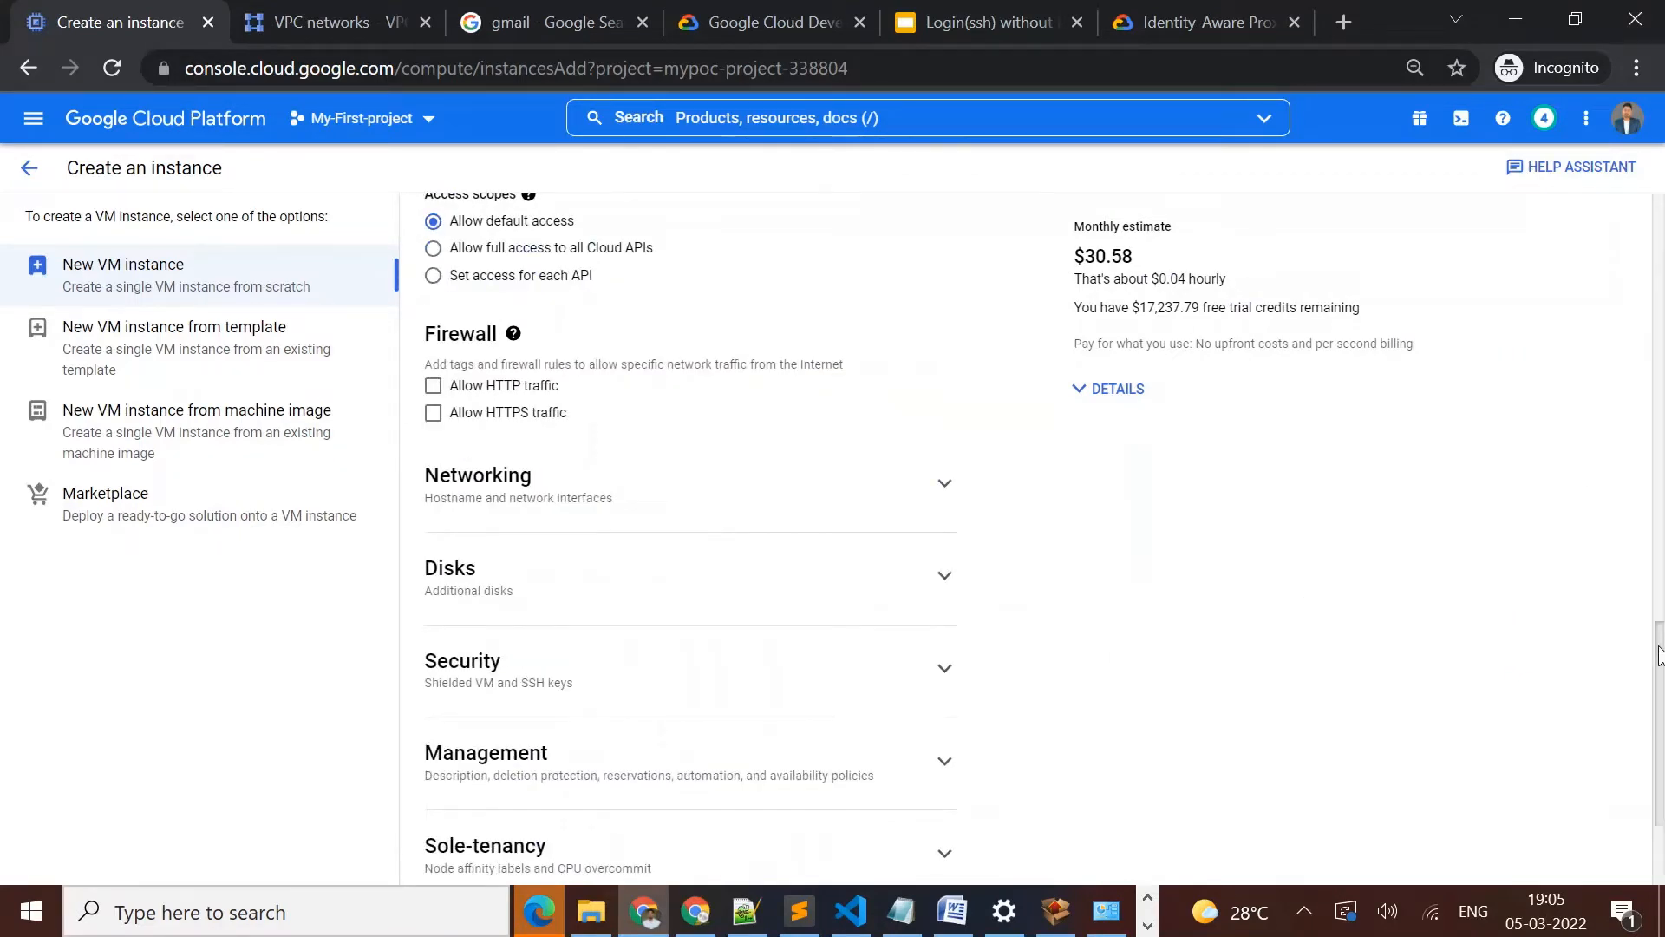
scroll(1658, 657, "down", 2)
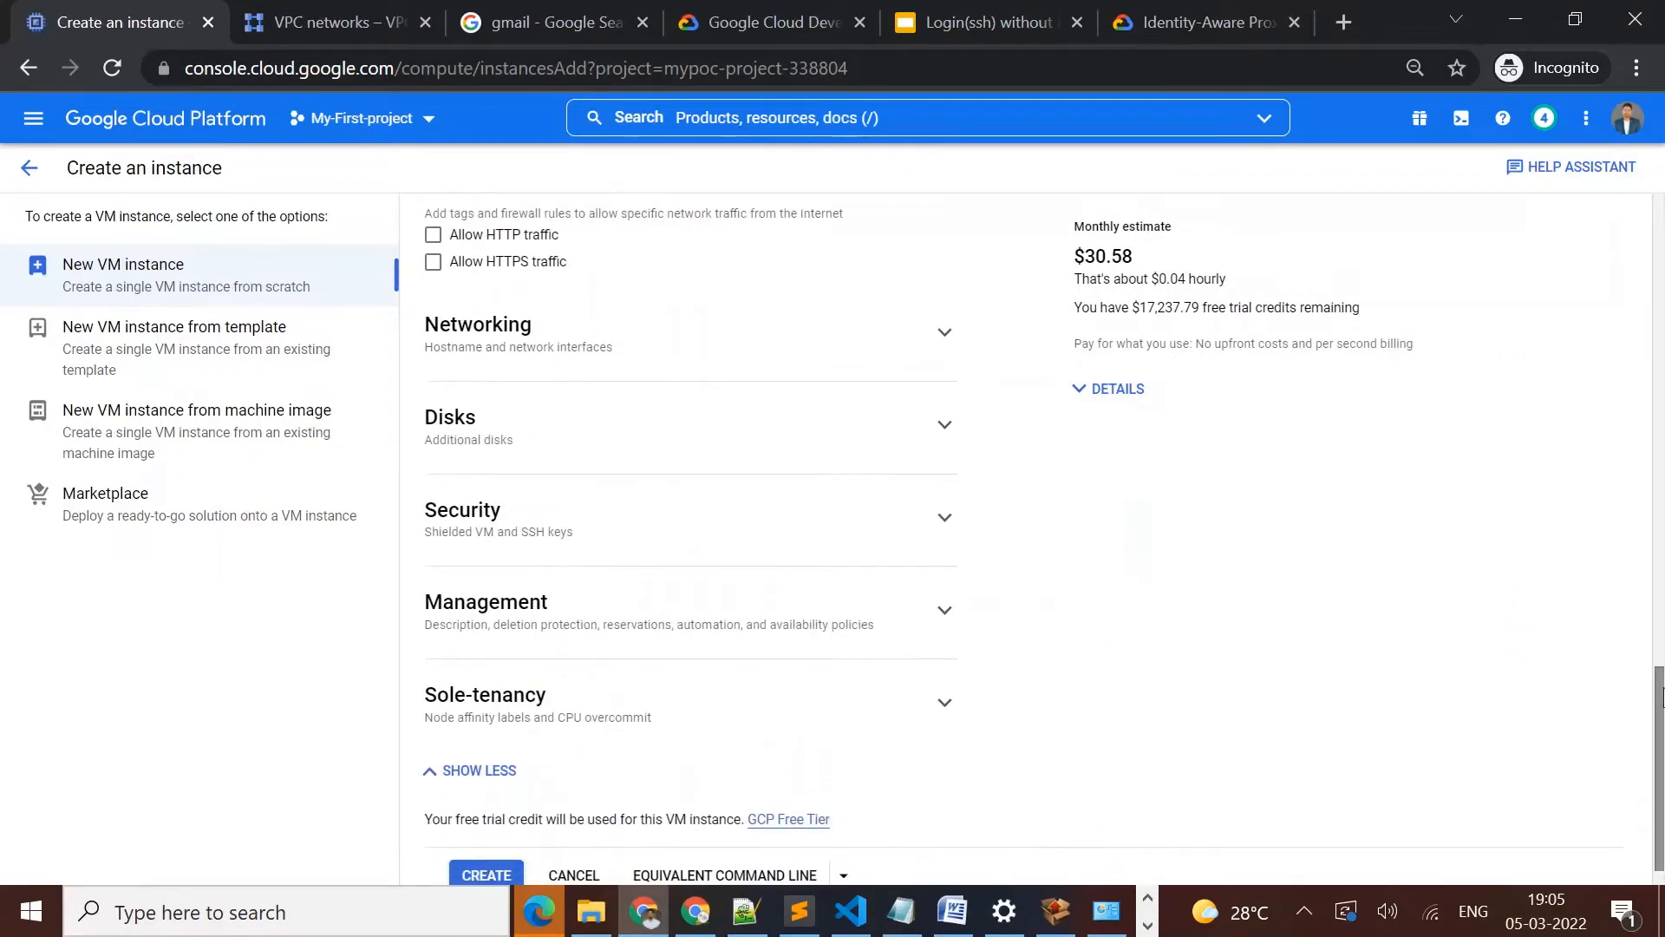
left_click(944, 335)
left_click(516, 396)
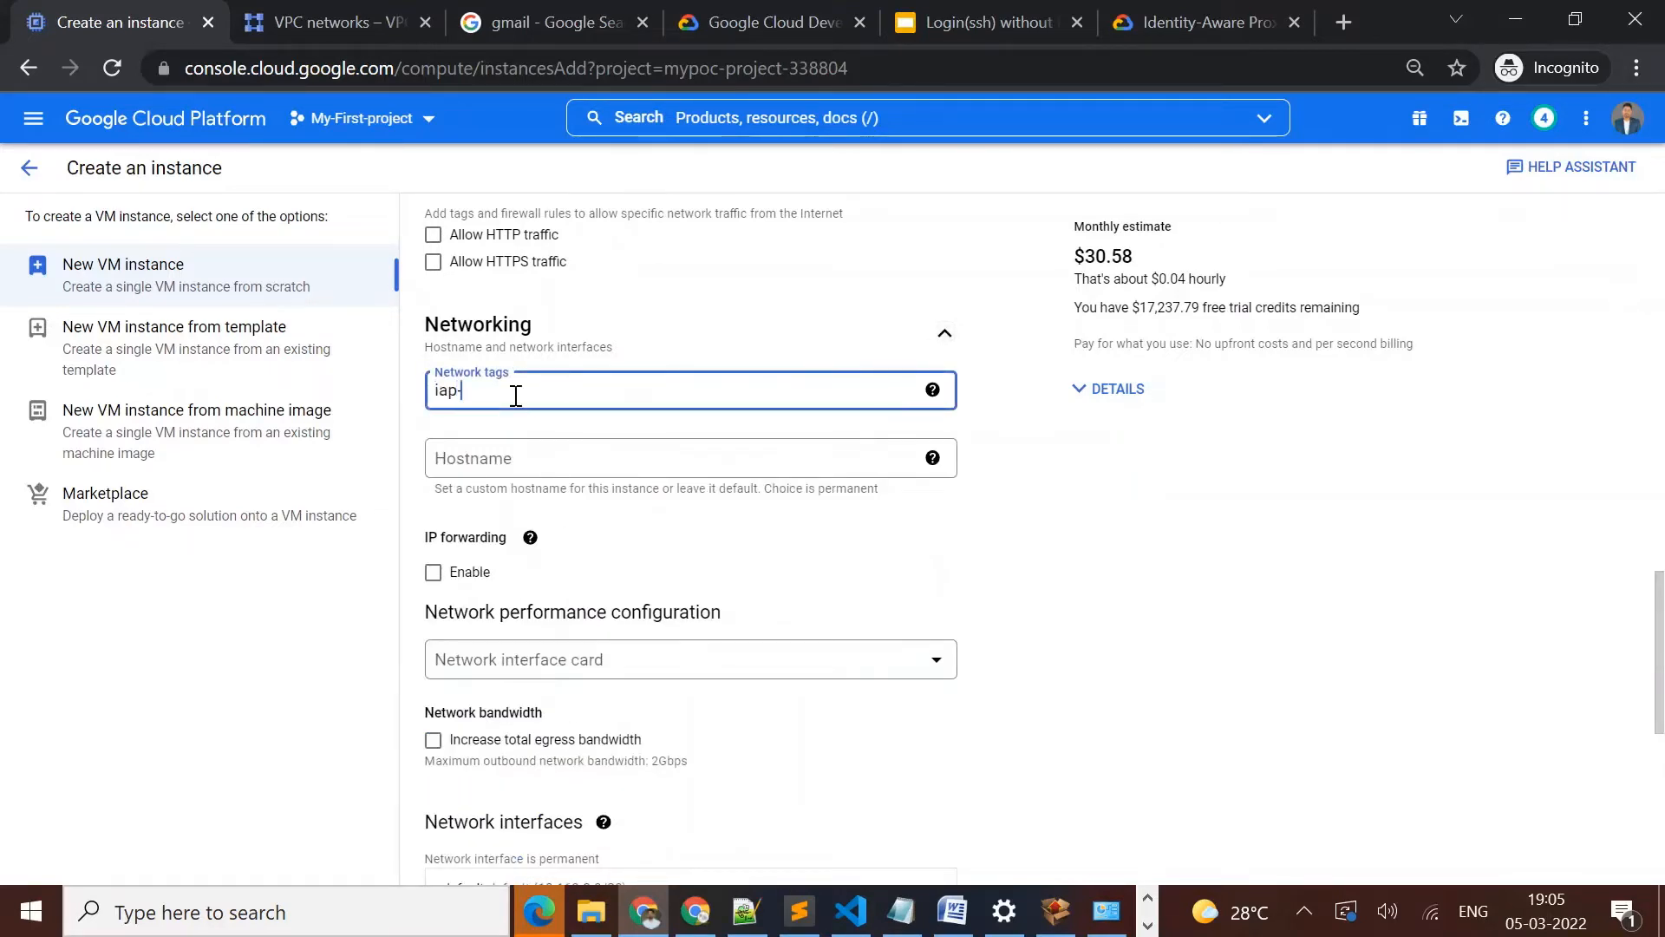
type("iap-demo")
key("Return")
Try to attach the instance's network interface to the demo-vpc network and choose a subnetwork
left_click_drag(1659, 637, 1652, 743)
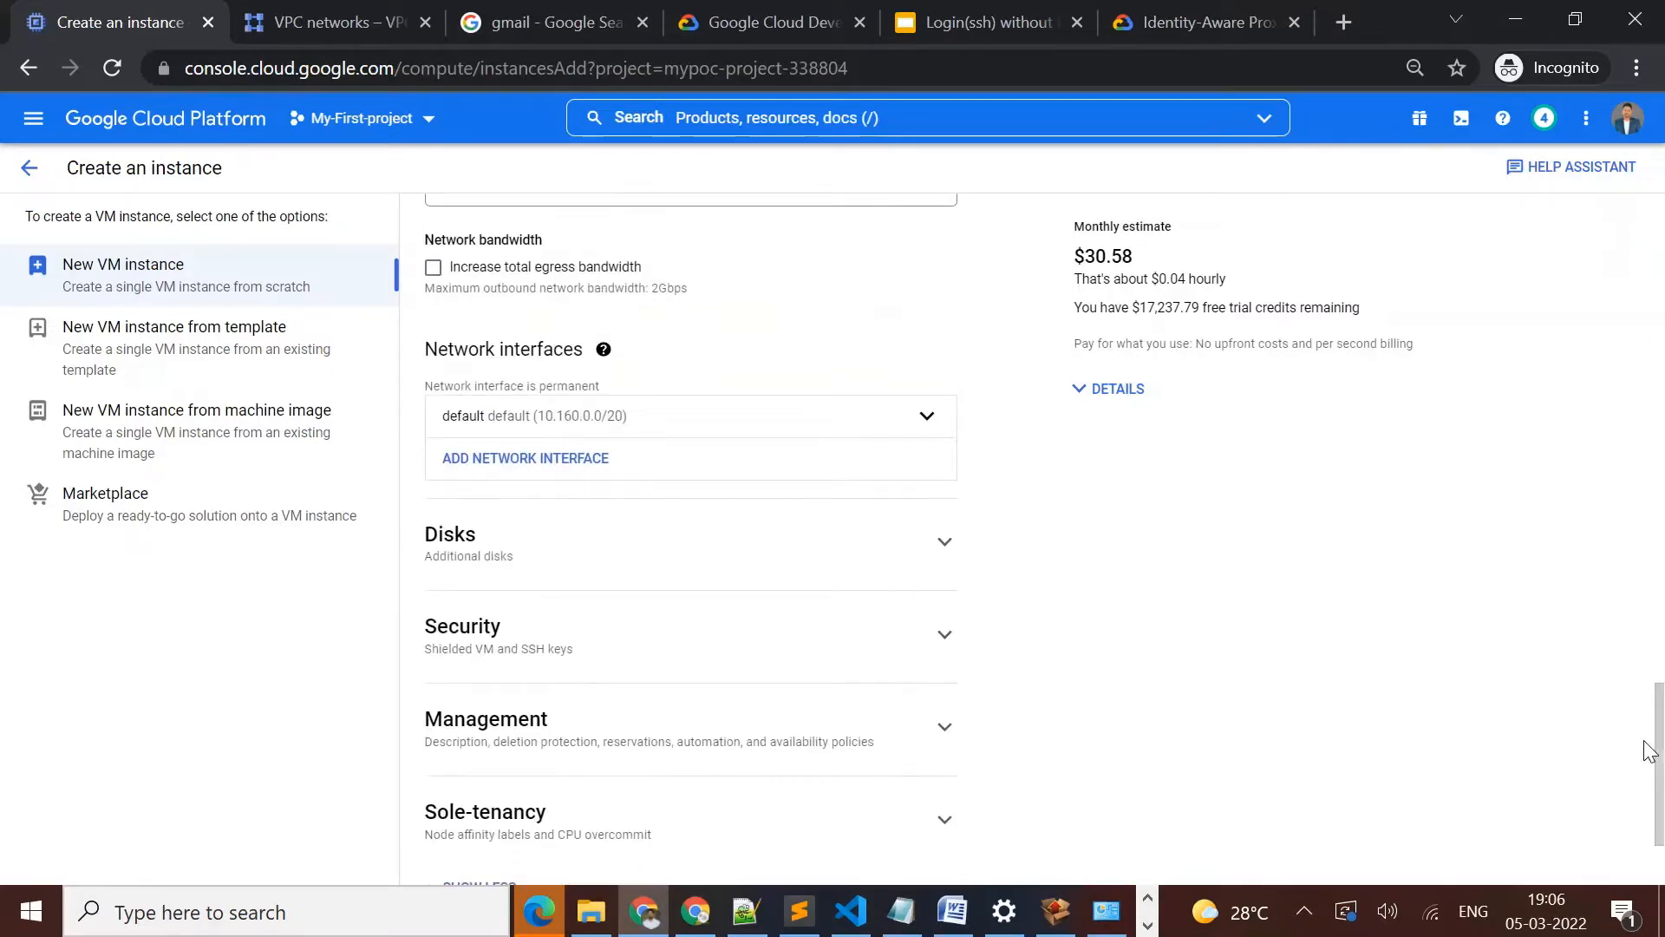
left_click(927, 417)
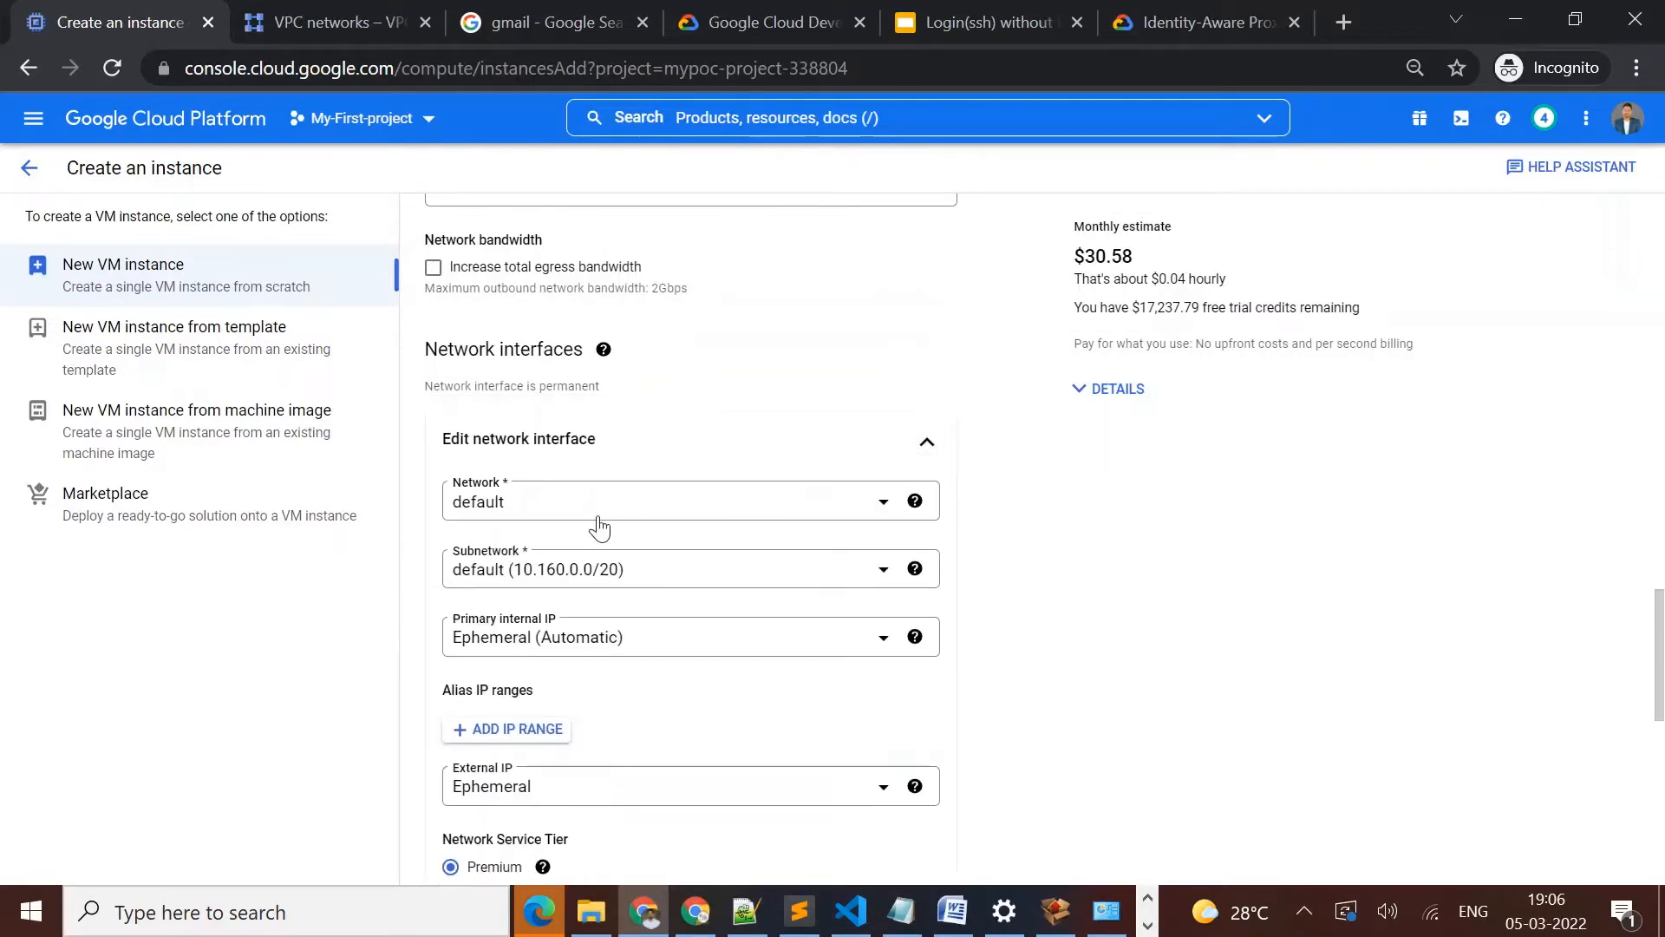
left_click(649, 518)
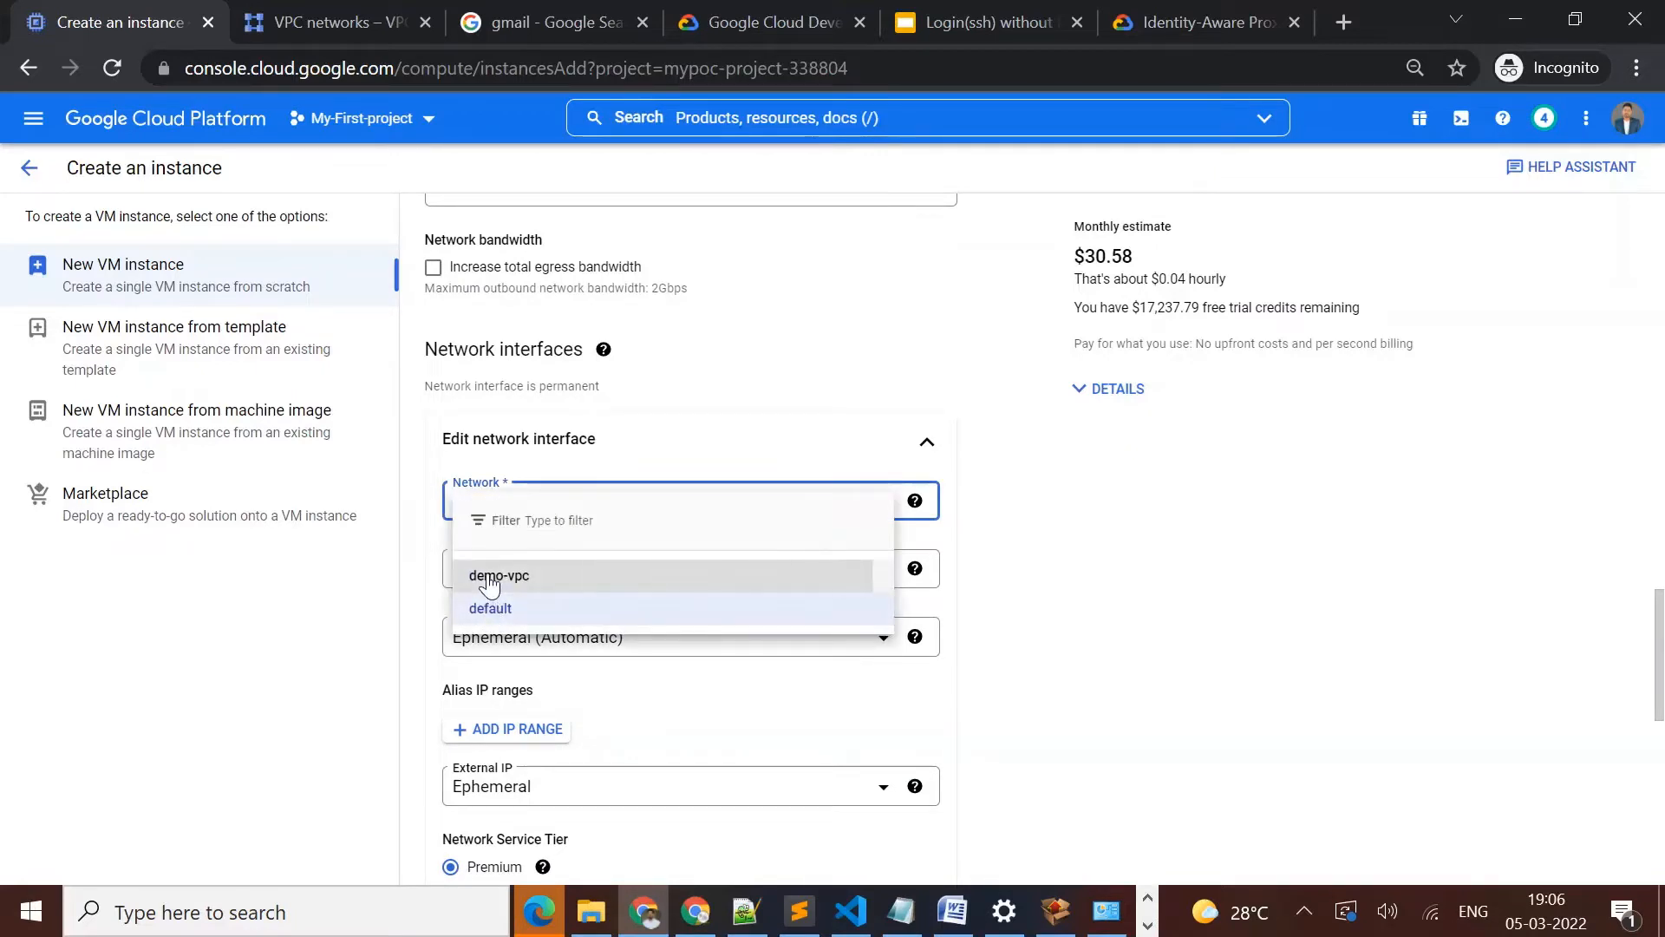
left_click(491, 579)
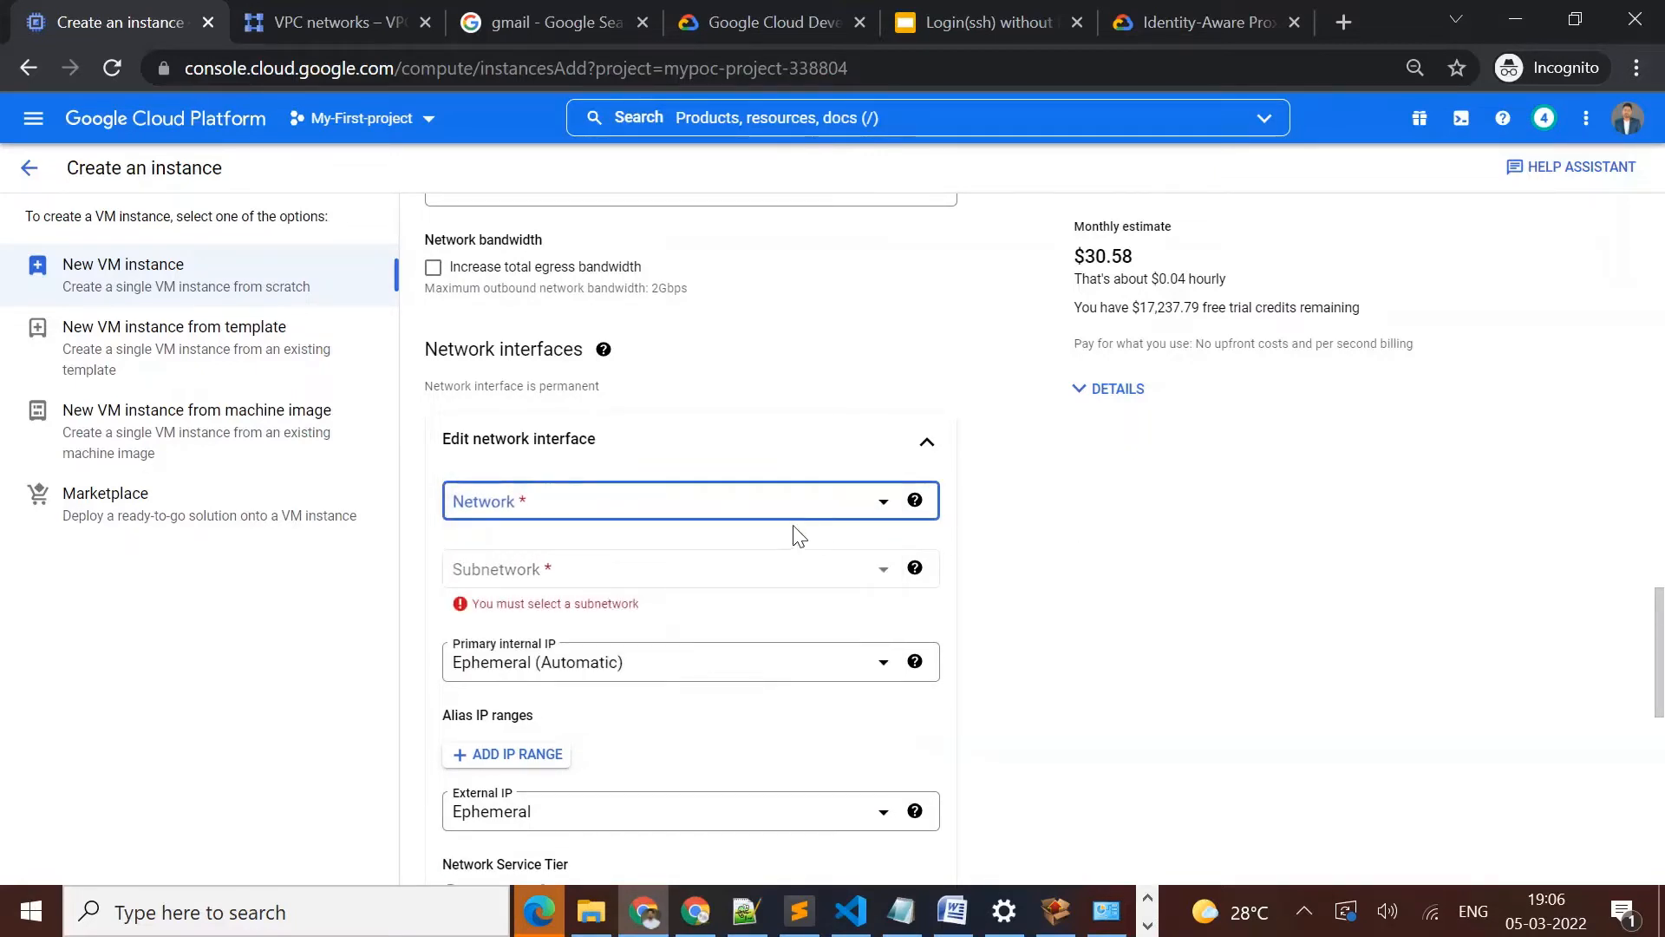
left_click(763, 562)
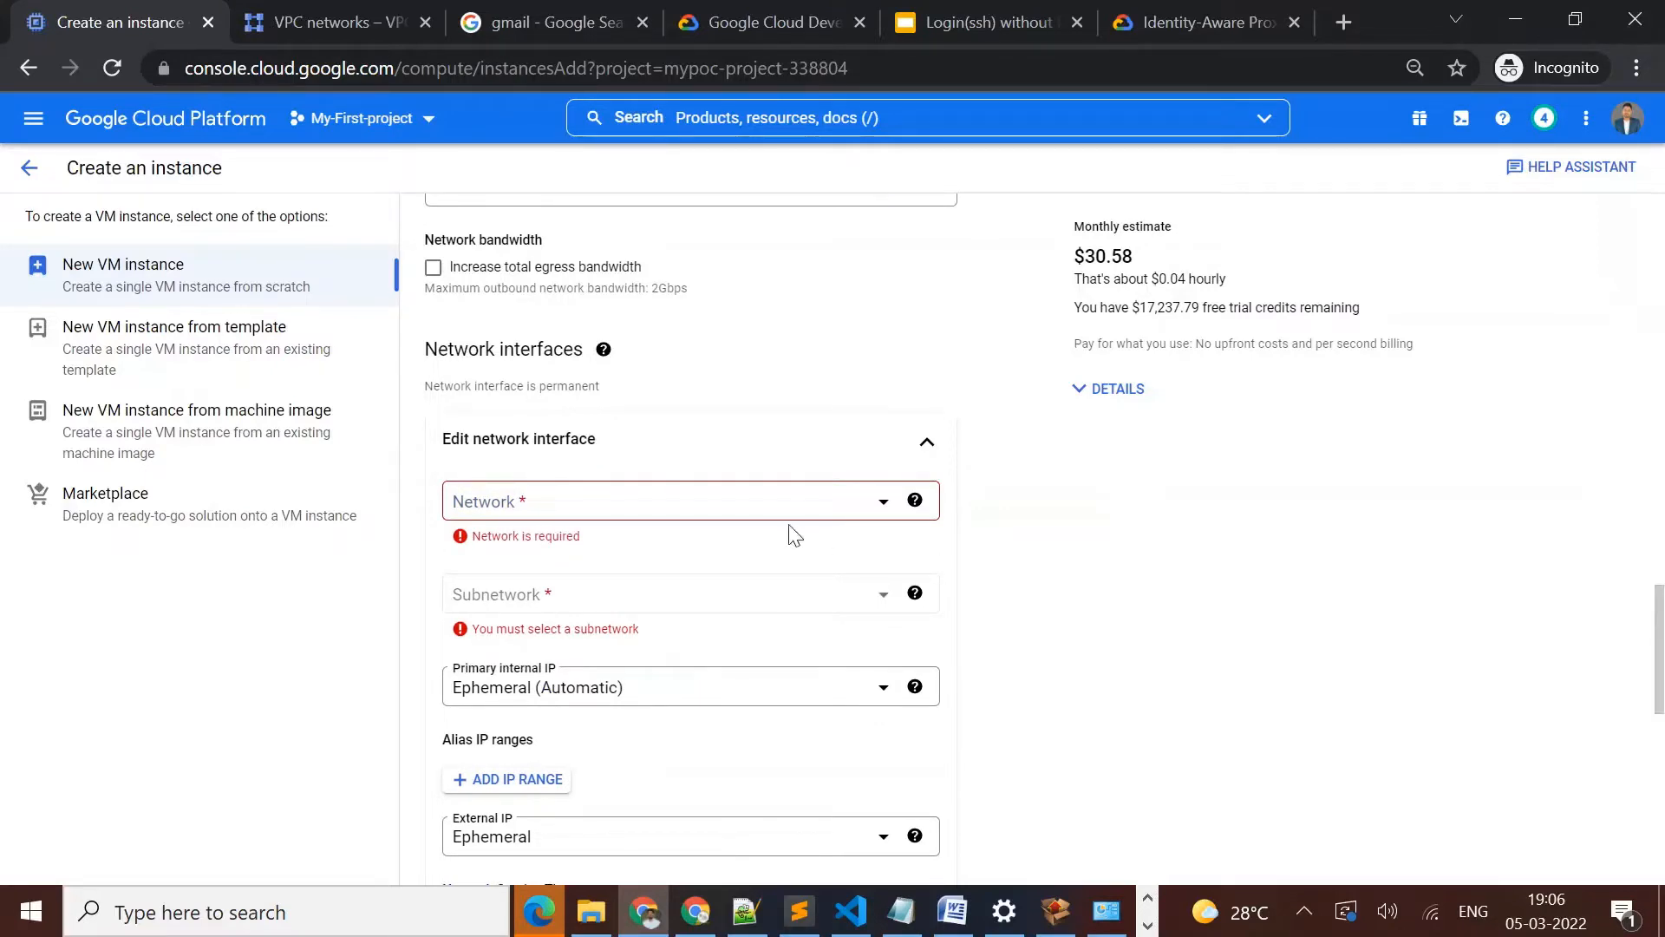
left_click(751, 513)
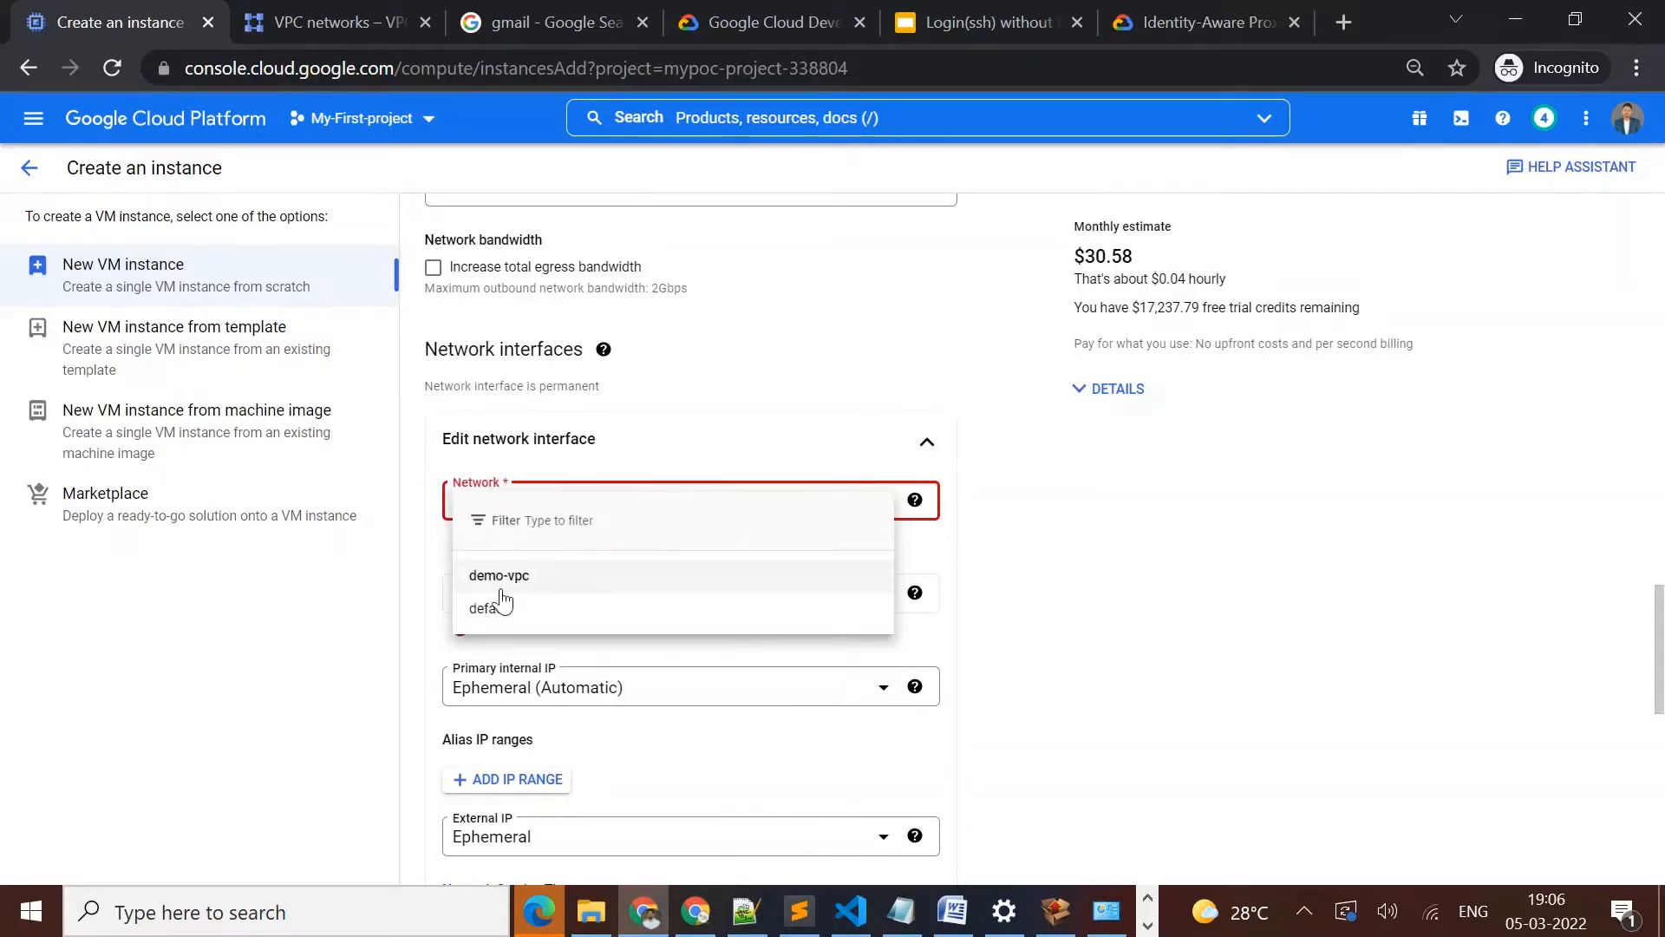
left_click(530, 581)
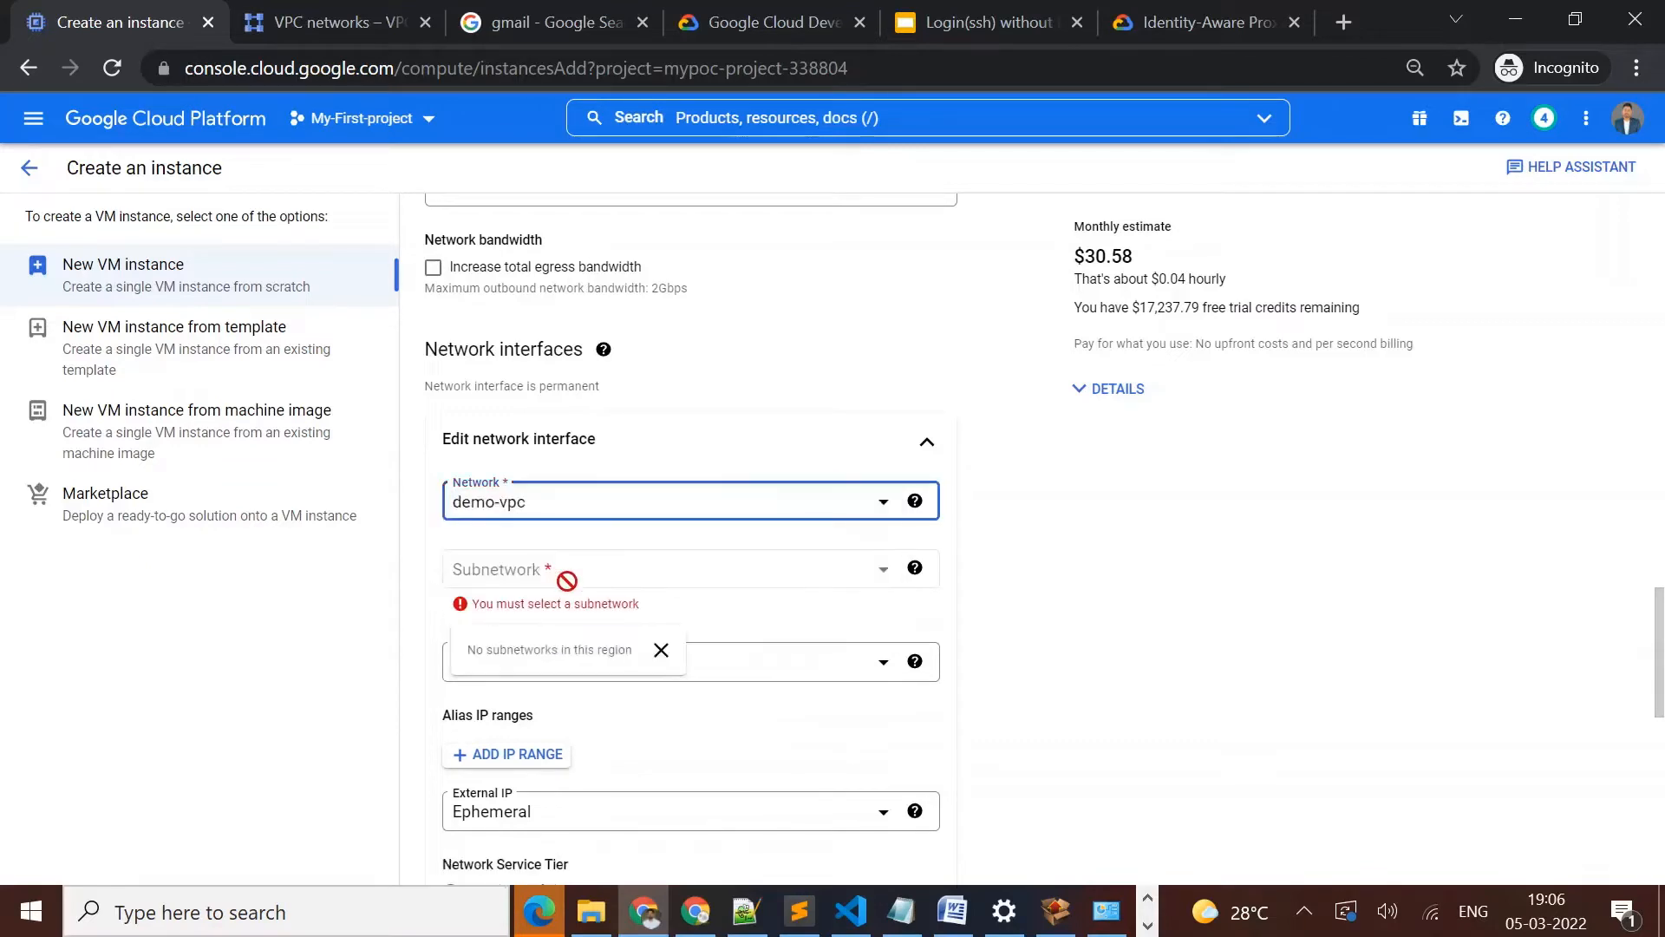
left_click(726, 565)
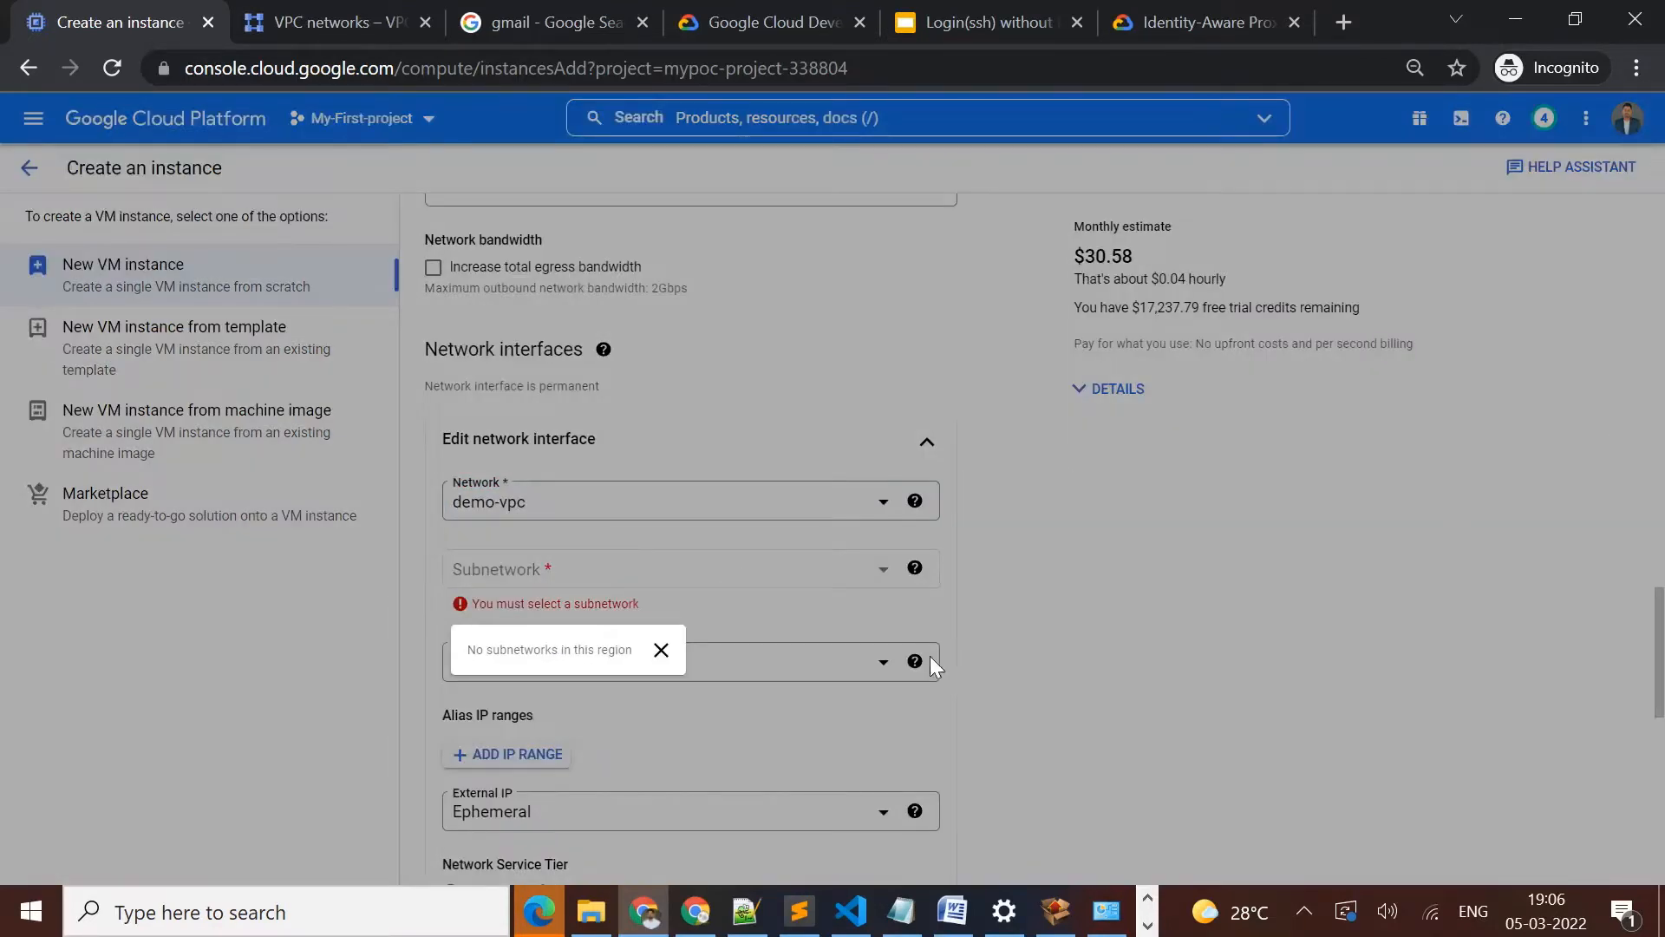
left_click(660, 649)
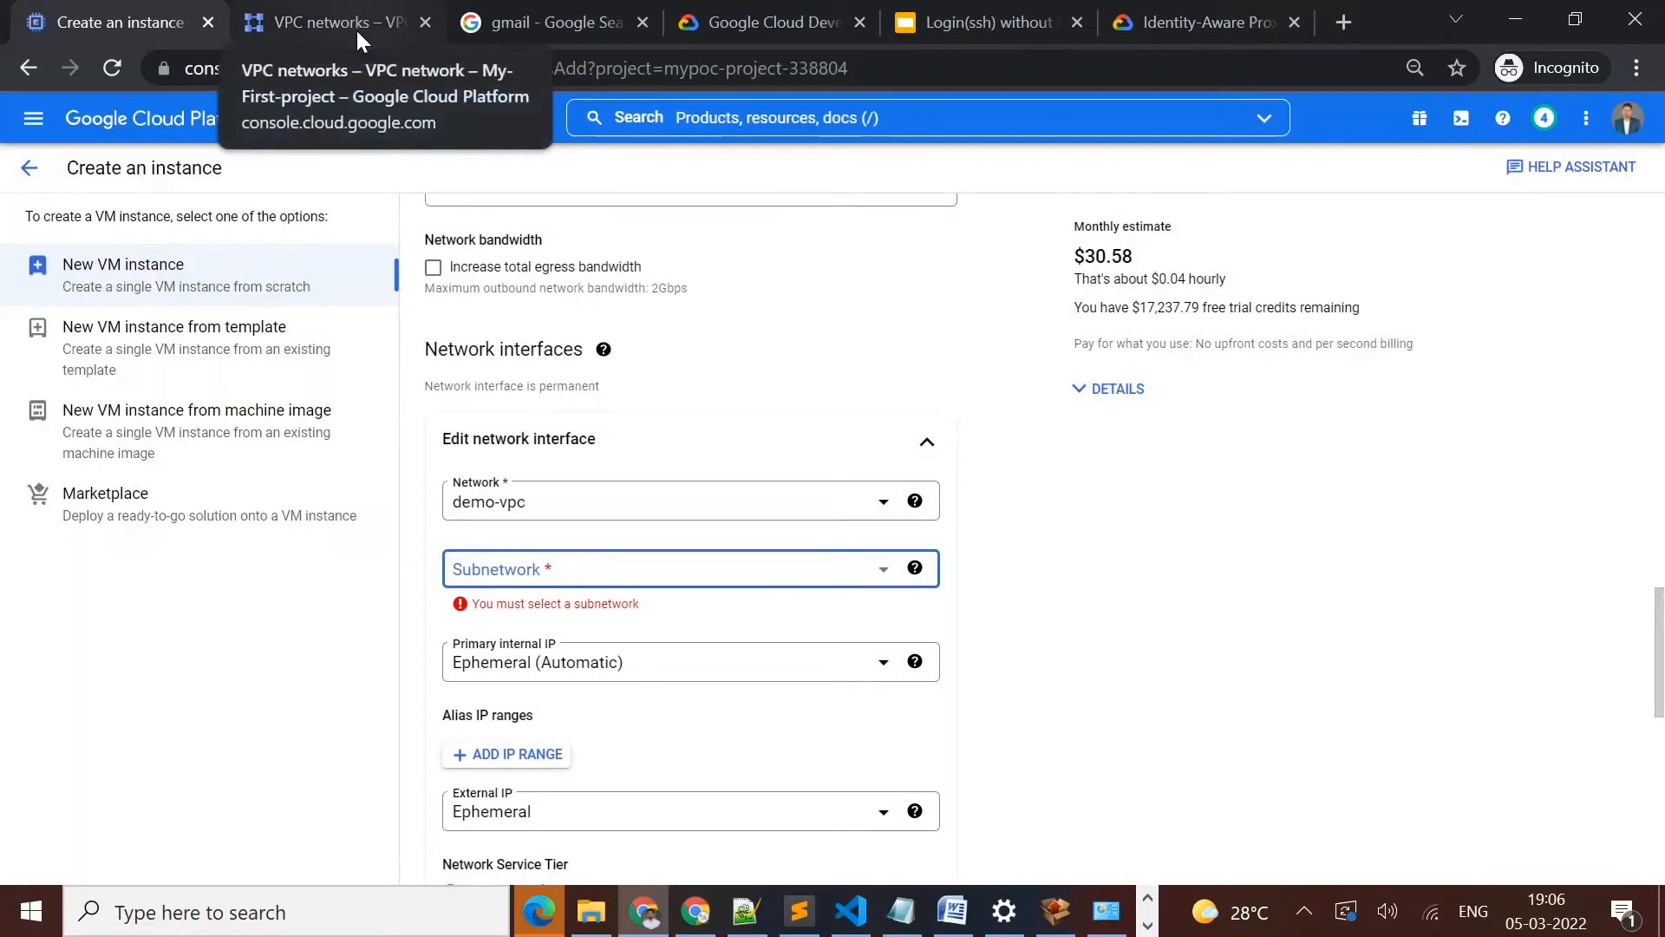
Check the region of demo-vpc's subnet in the VPC networks list, collapsing the default network, and return to the instance form
left_click(355, 28)
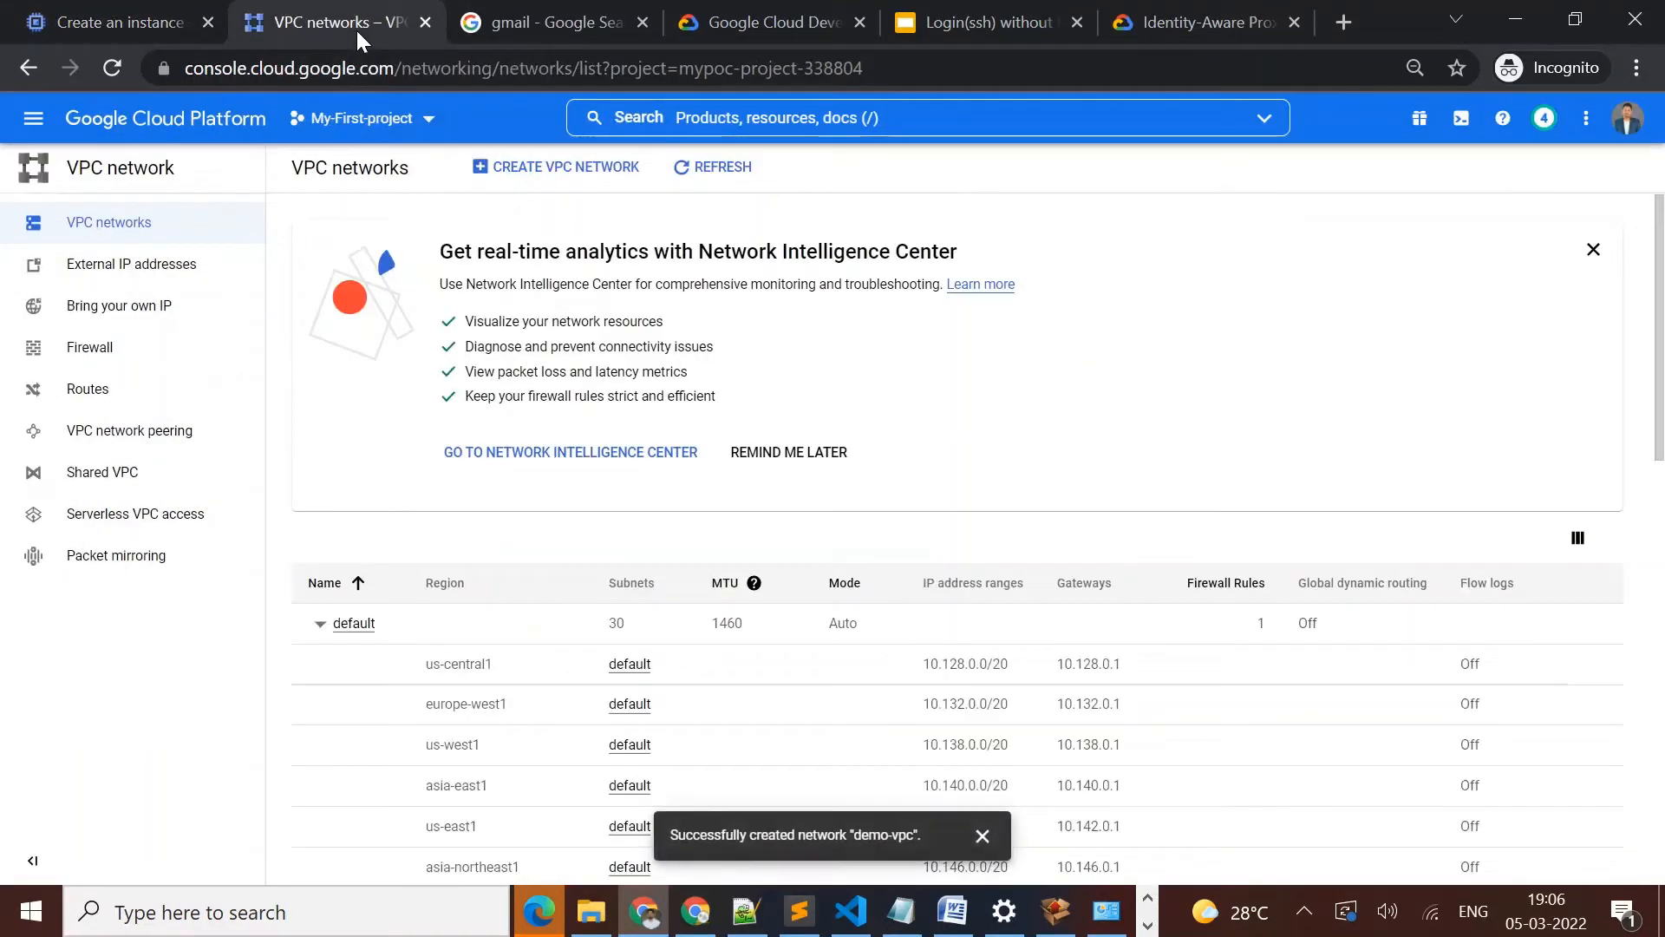
left_click(320, 622)
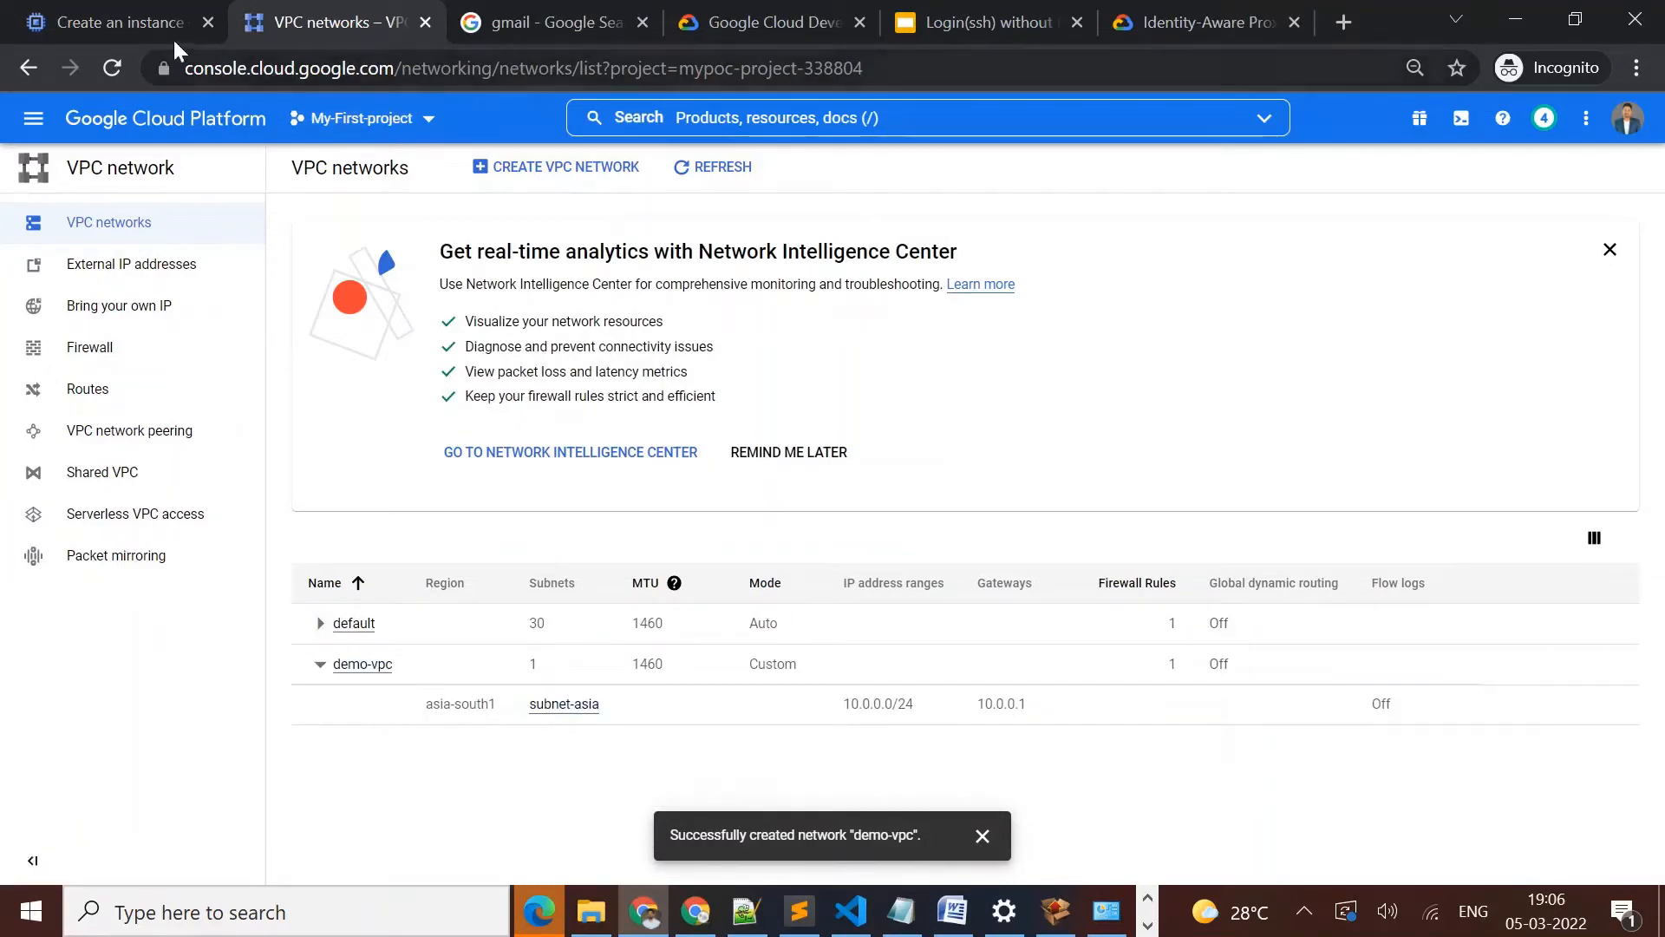
left_click(131, 19)
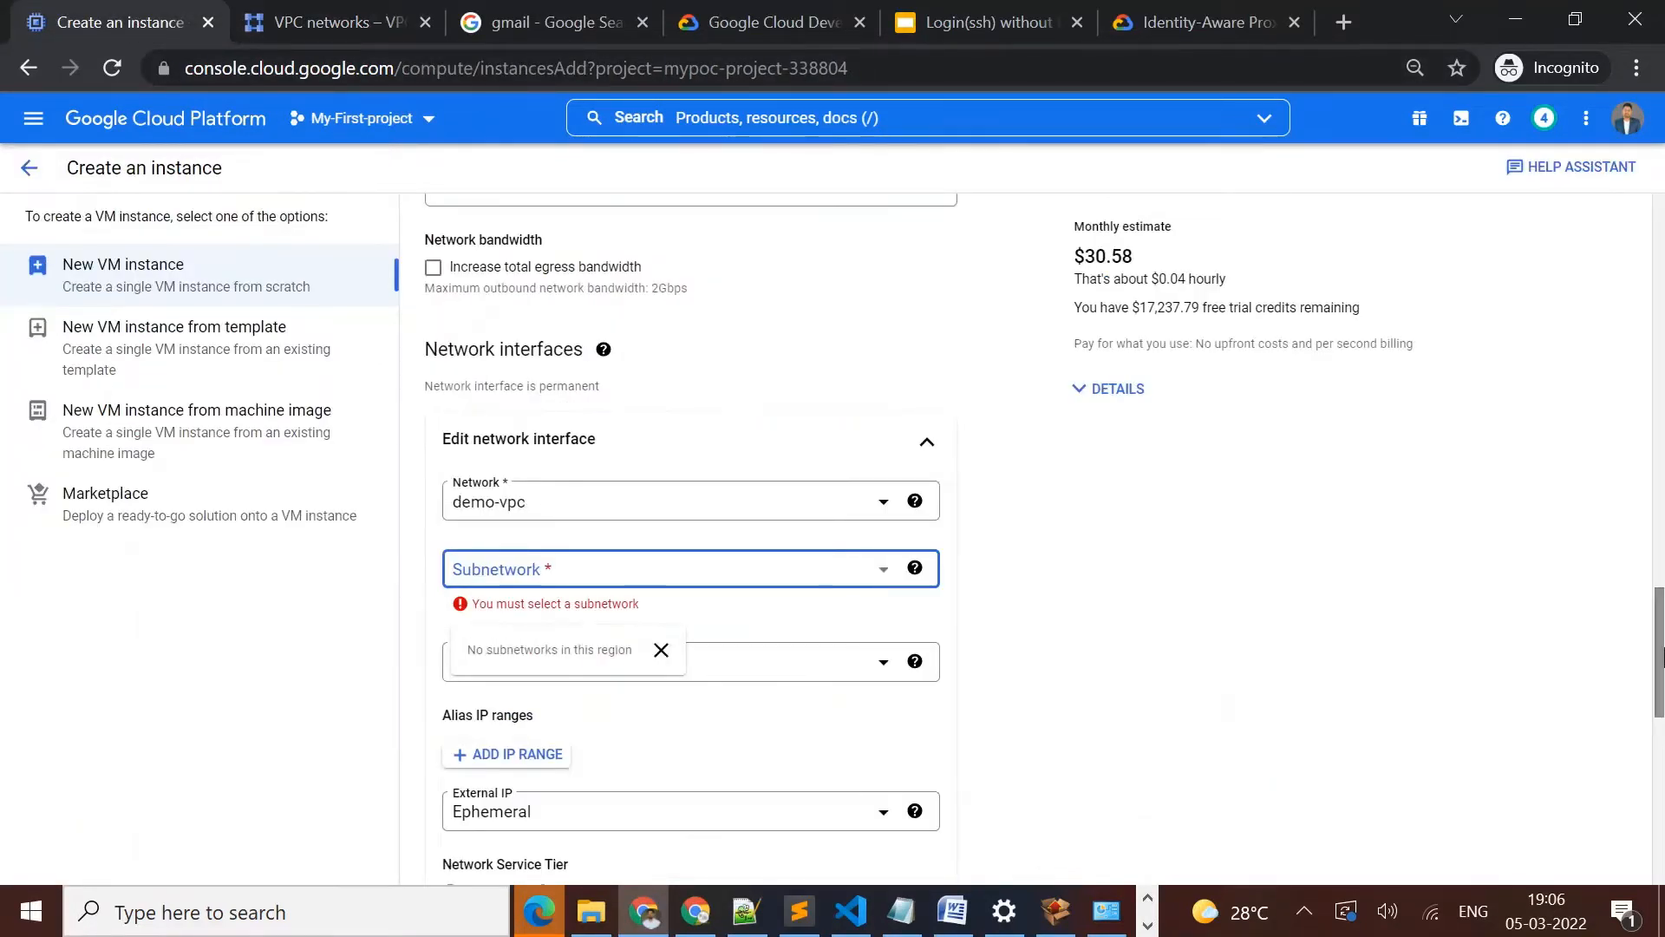
Try again to choose a subnetwork for the demo-vpc interface and reopen the network choices
left_click_drag(1661, 666, 1616, 687)
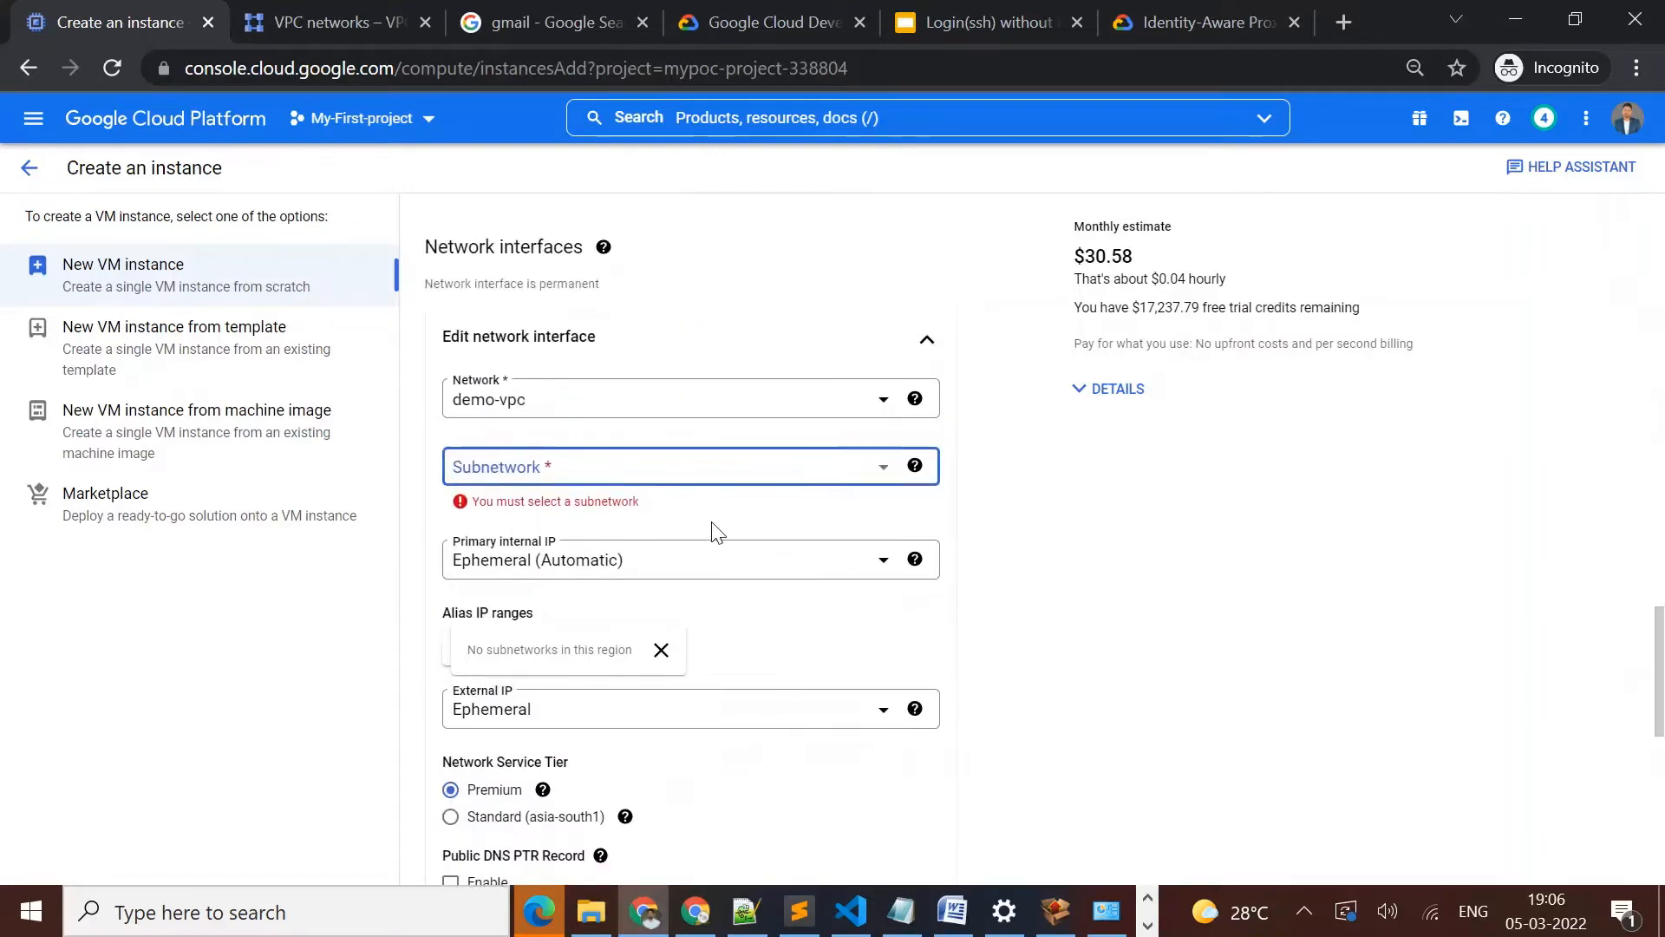
left_click(630, 469)
left_click(691, 477)
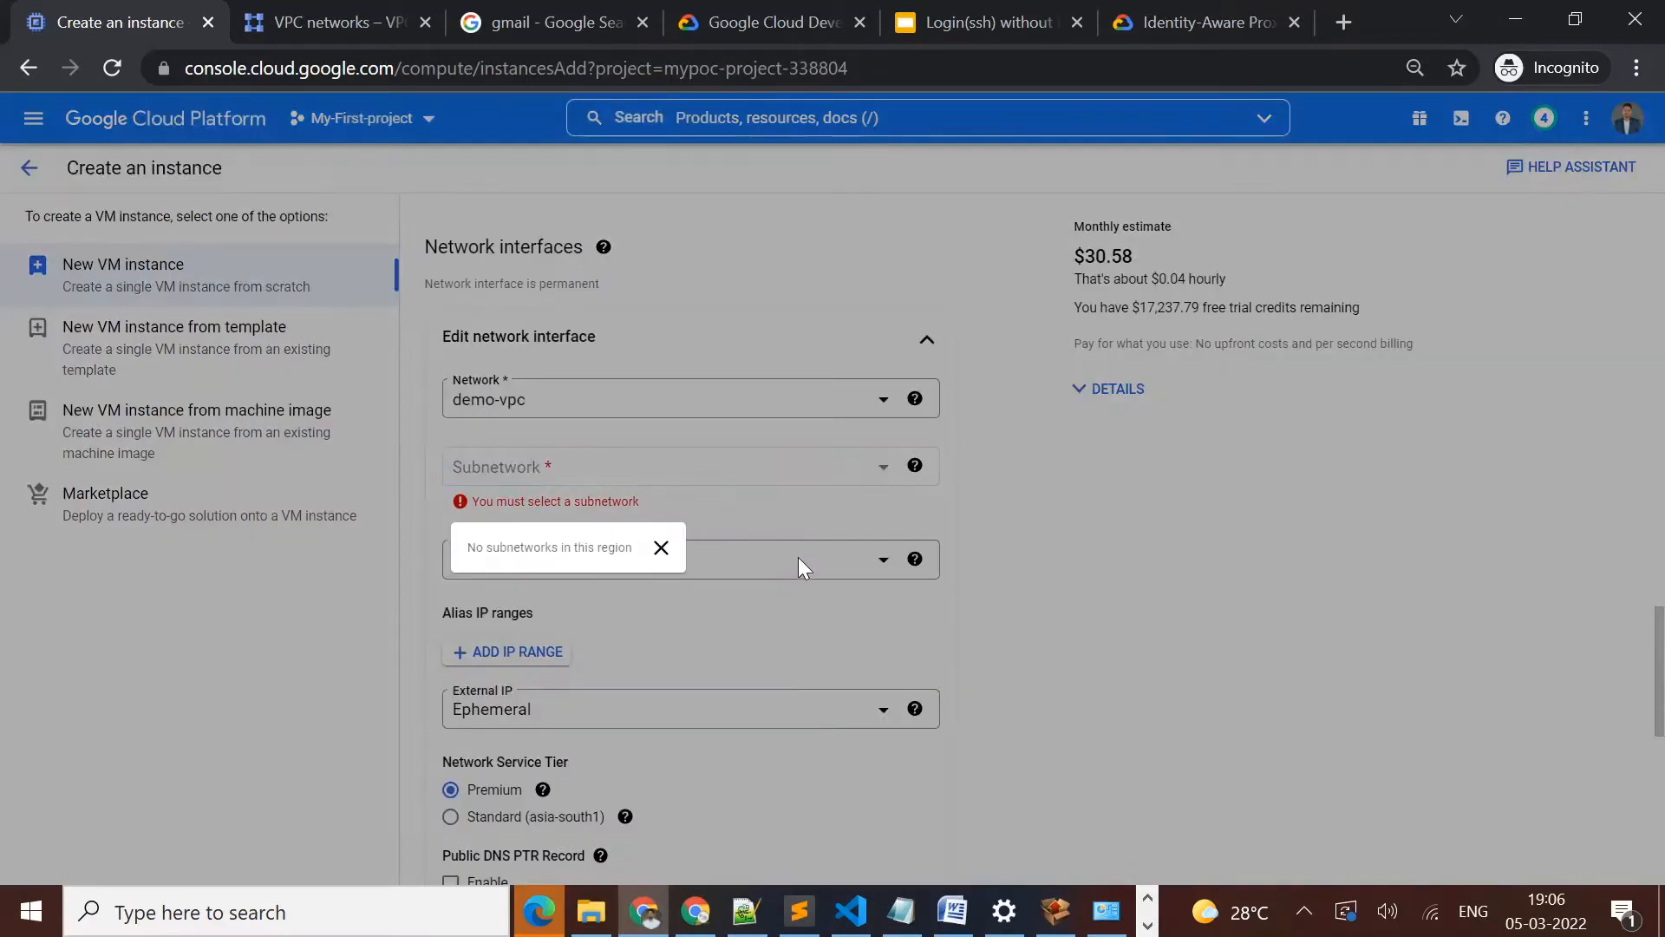
left_click(661, 547)
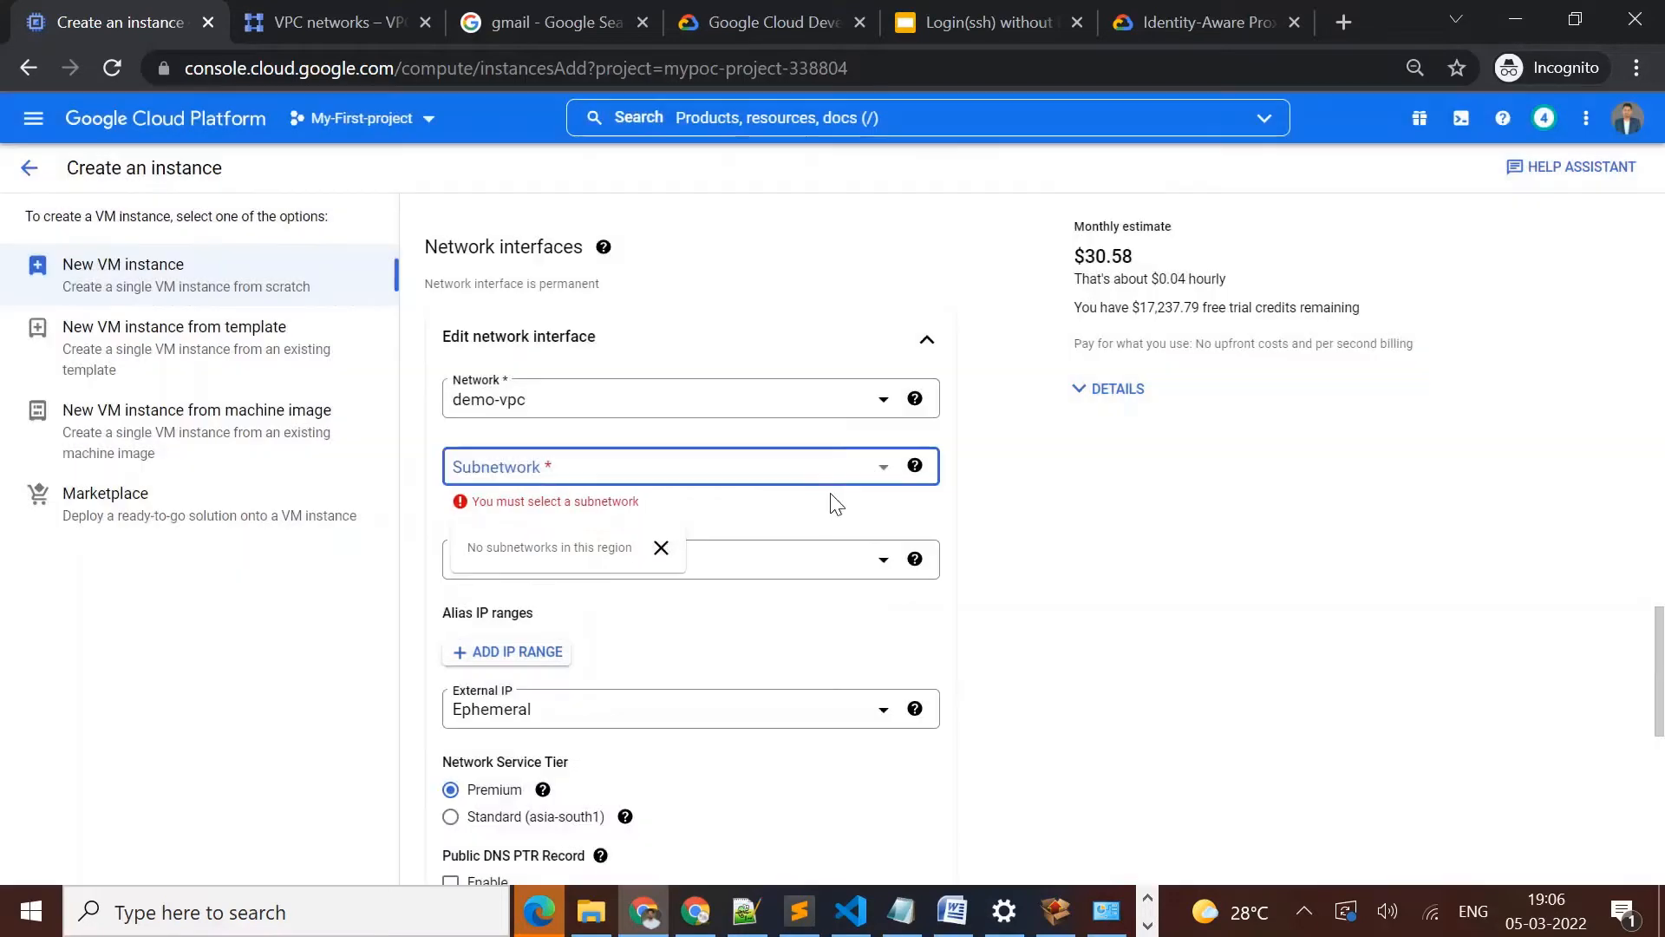
left_click(873, 413)
left_click(873, 413)
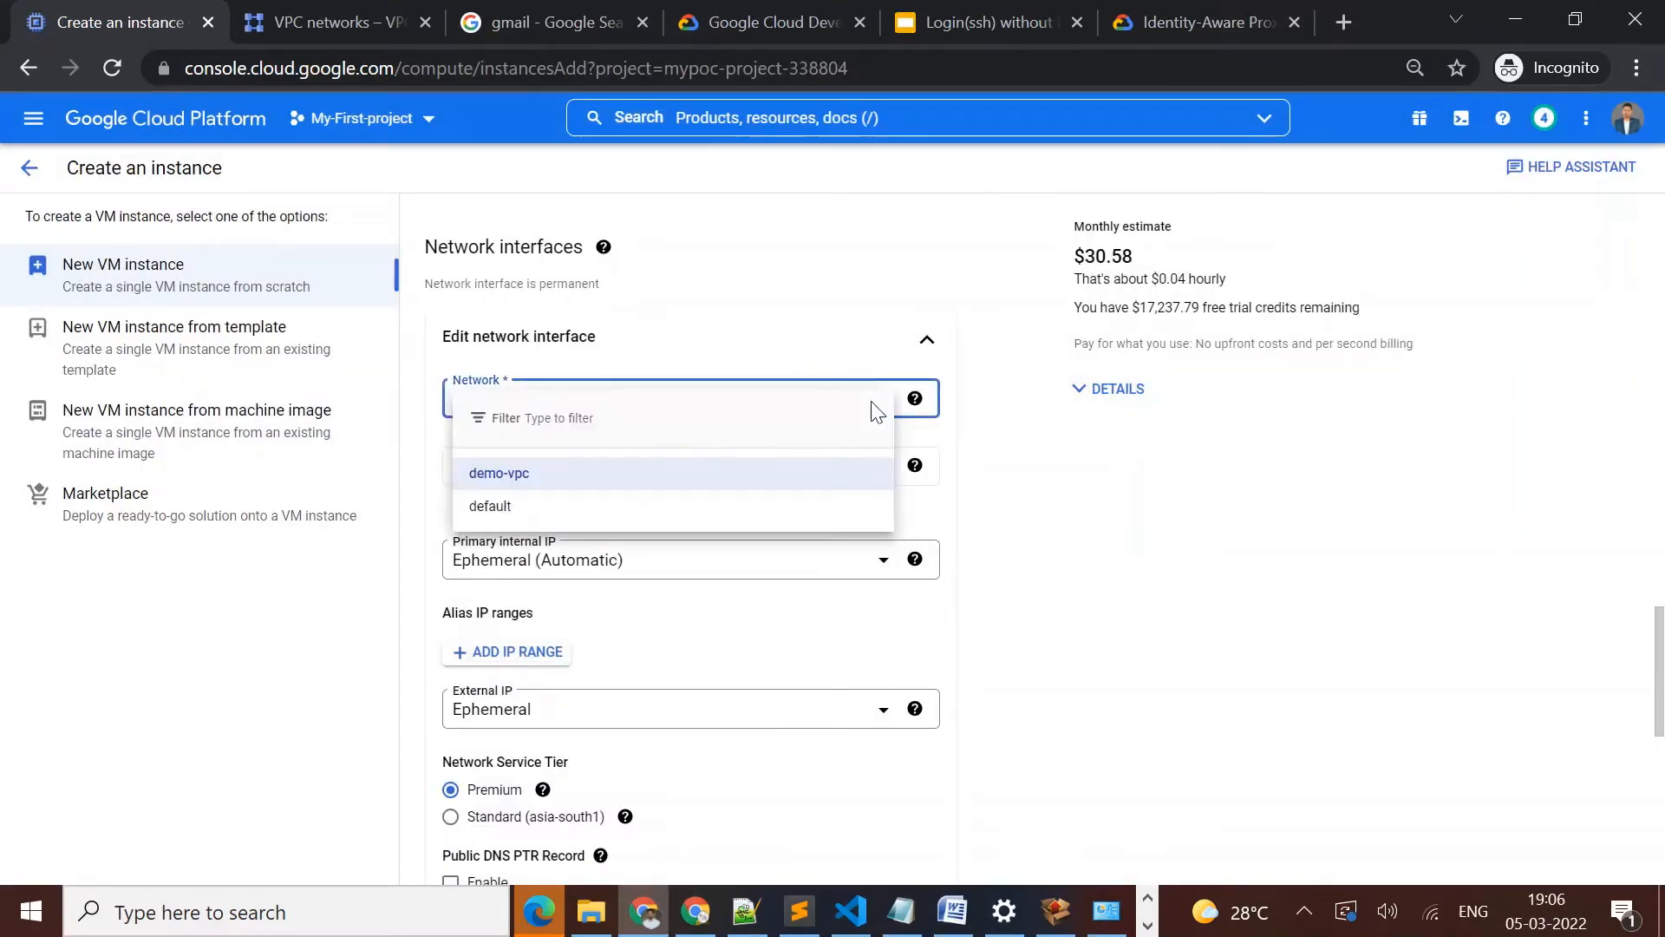
Reload the instance creation page and name the VM demo-instance
left_click(111, 67)
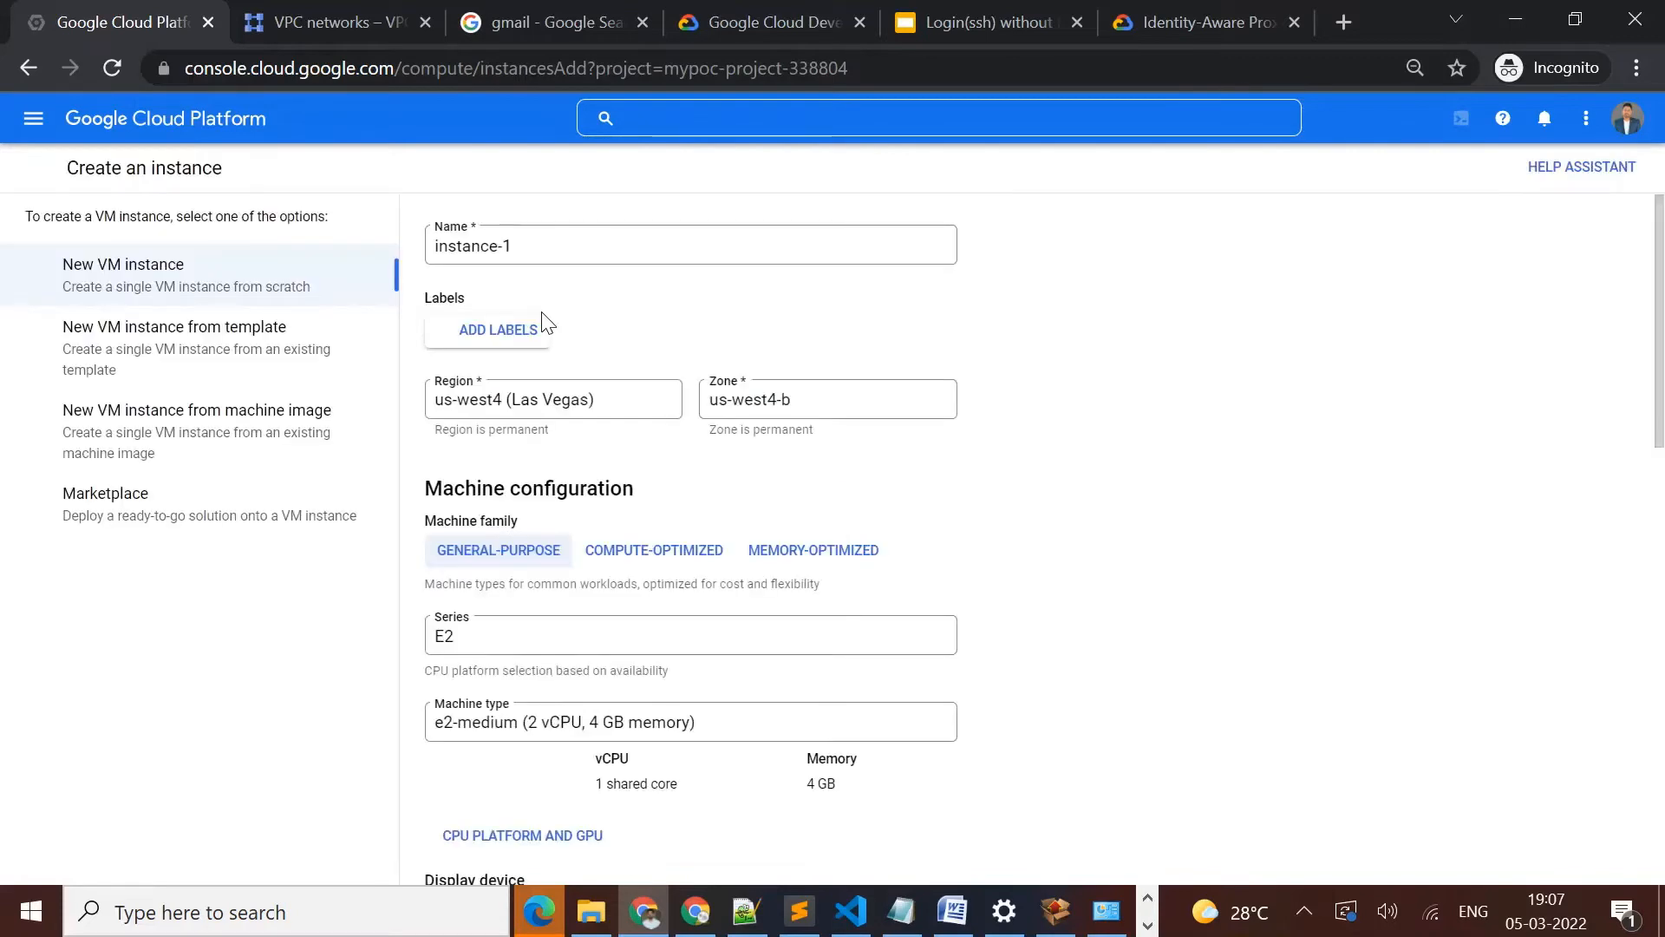
left_click(623, 243)
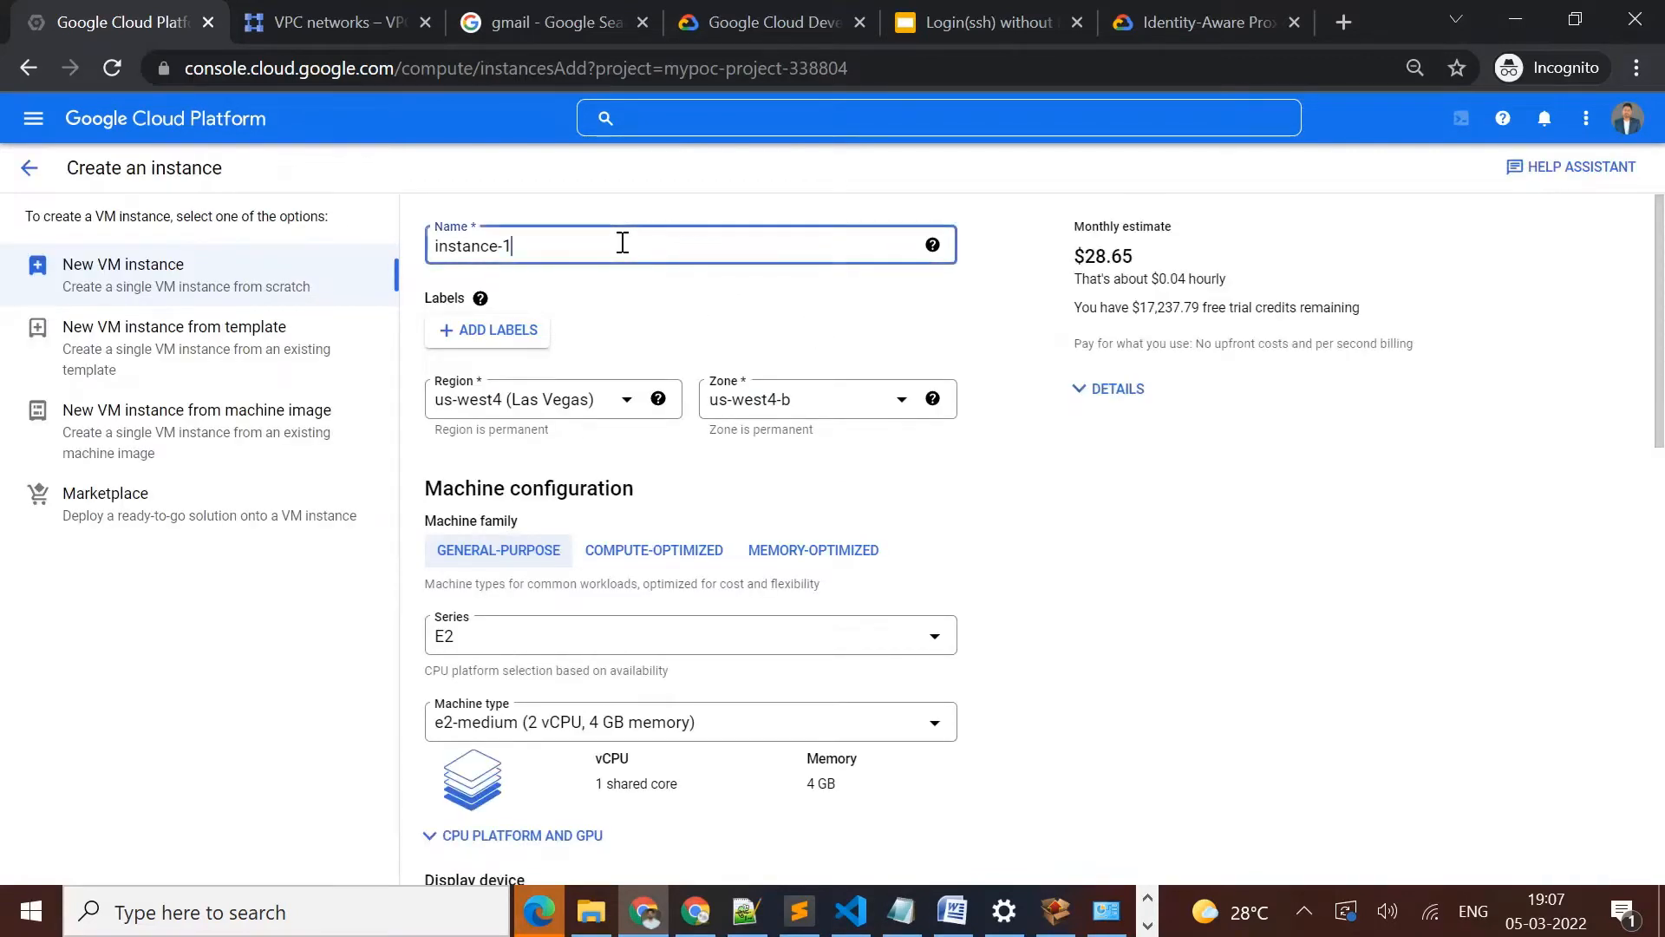
key("ctrl+a")
key("BackSpace")
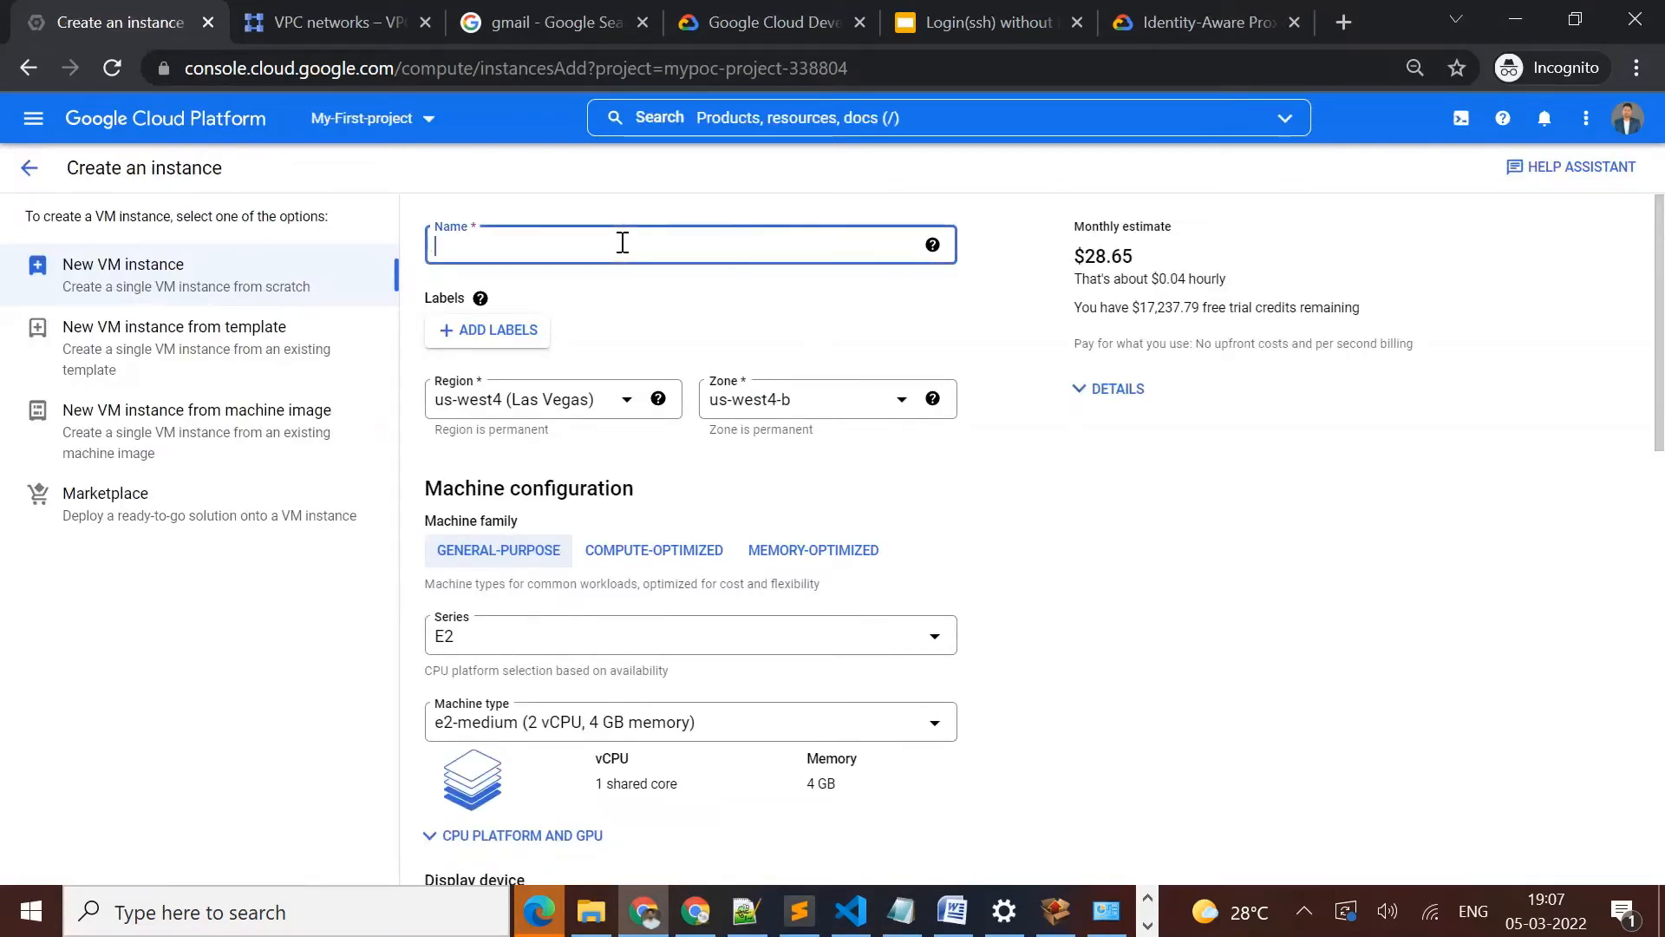
type("demo-")
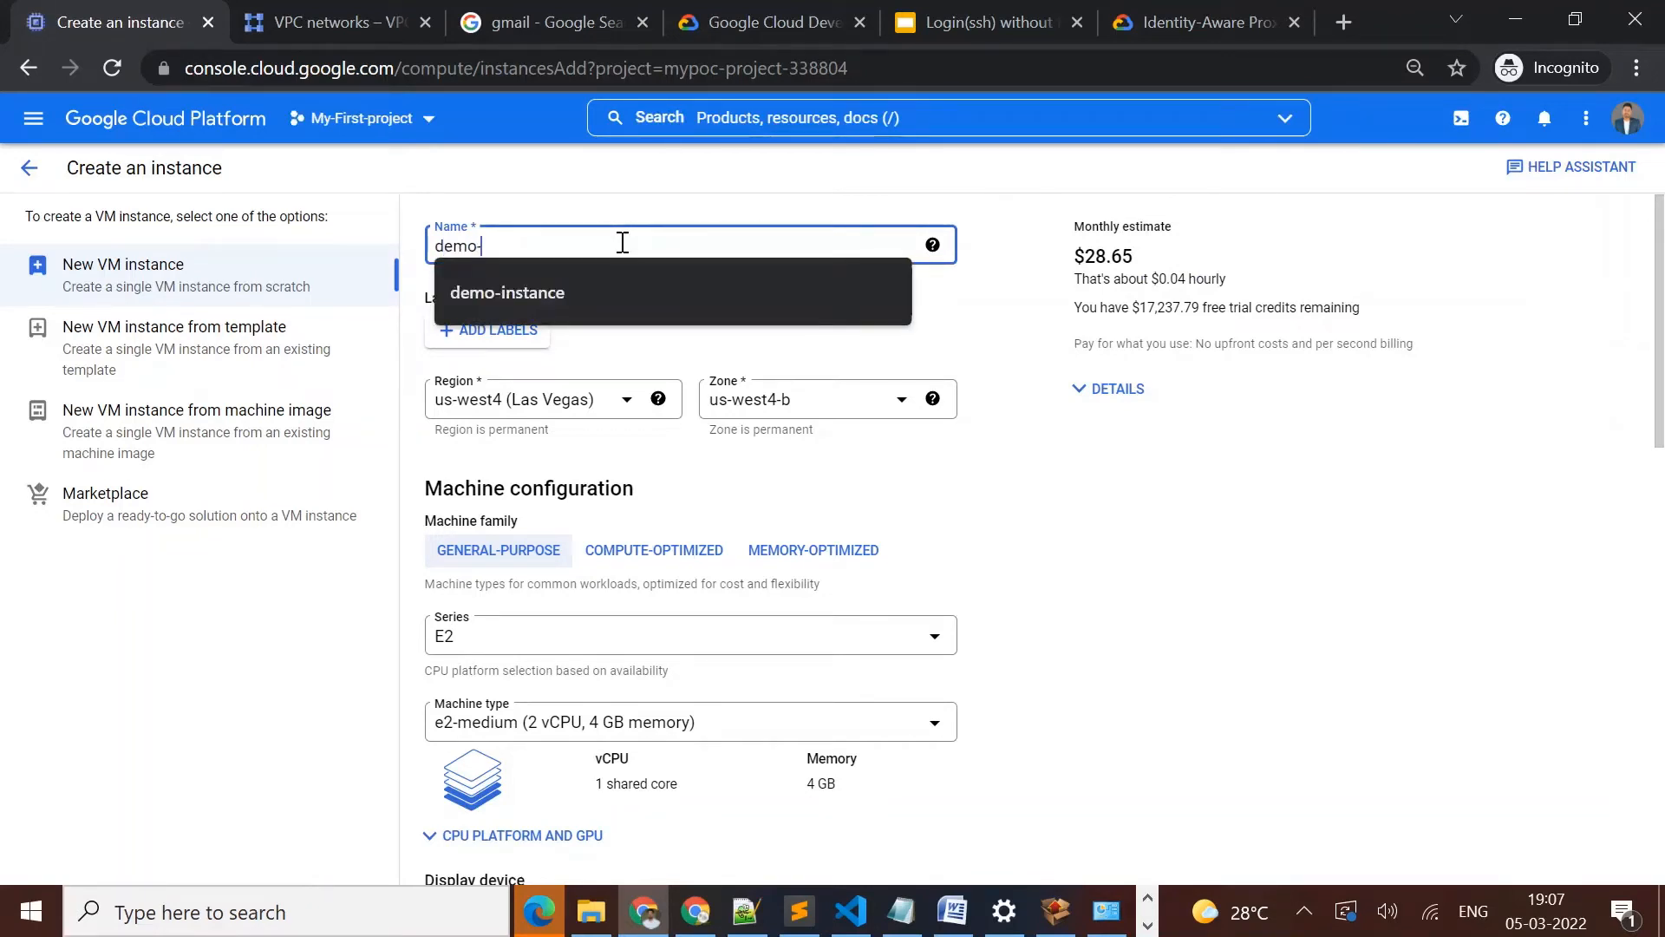
type("instance")
left_click(617, 299)
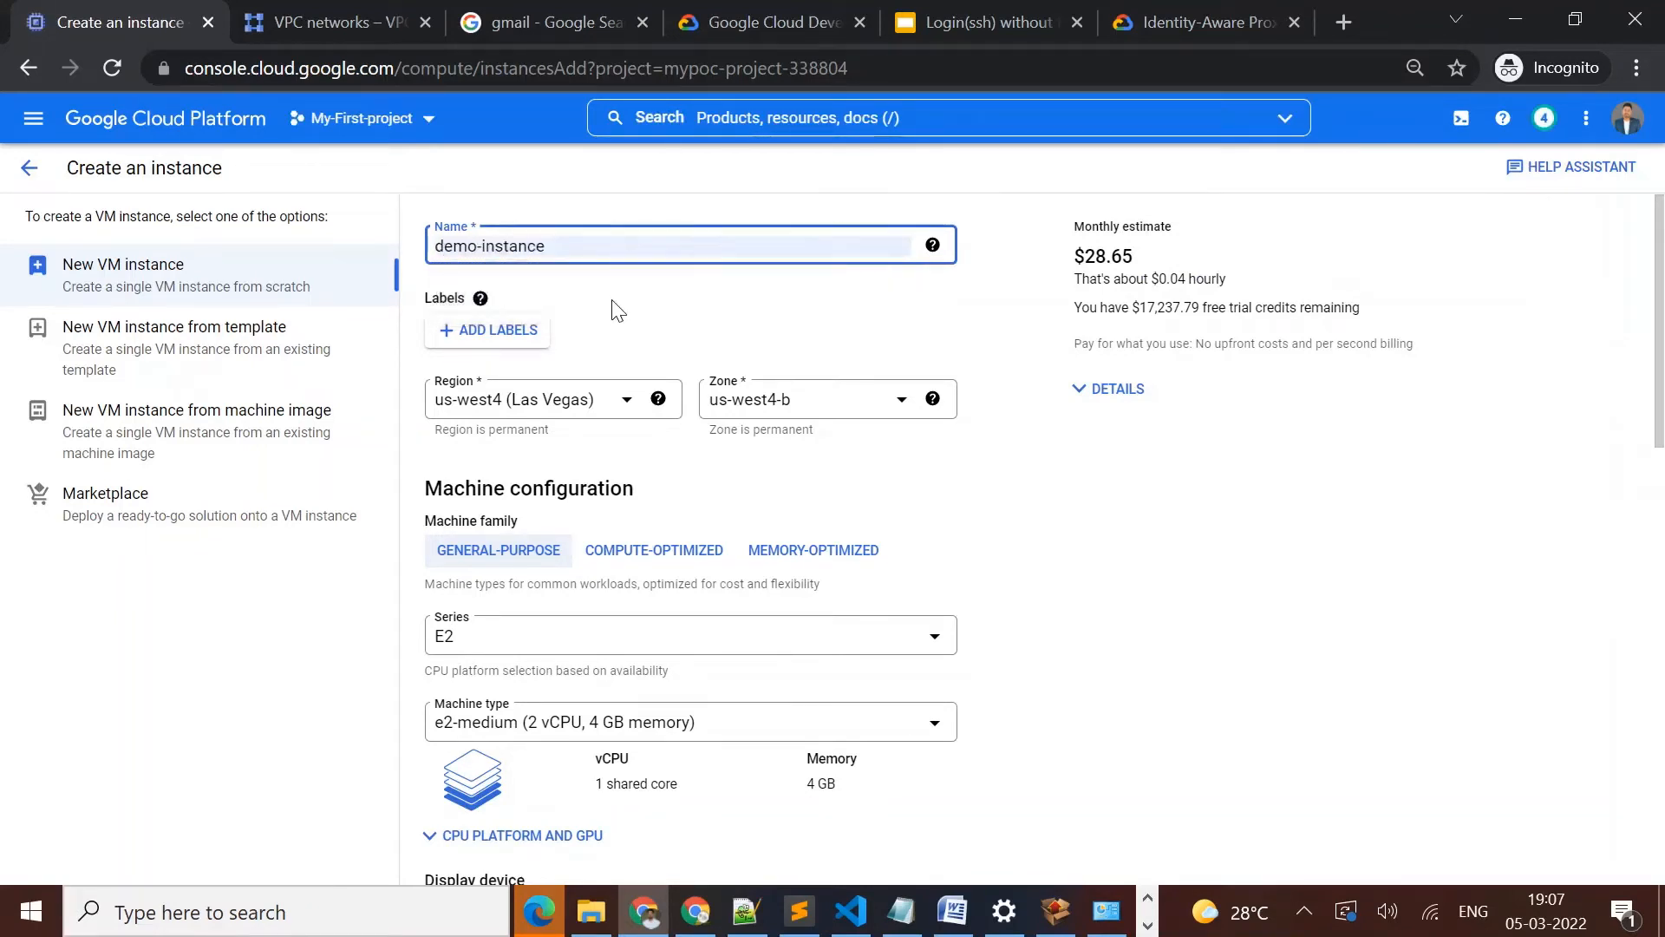
Set the instance's region to asia-south1 (Mumbai)
left_click(622, 394)
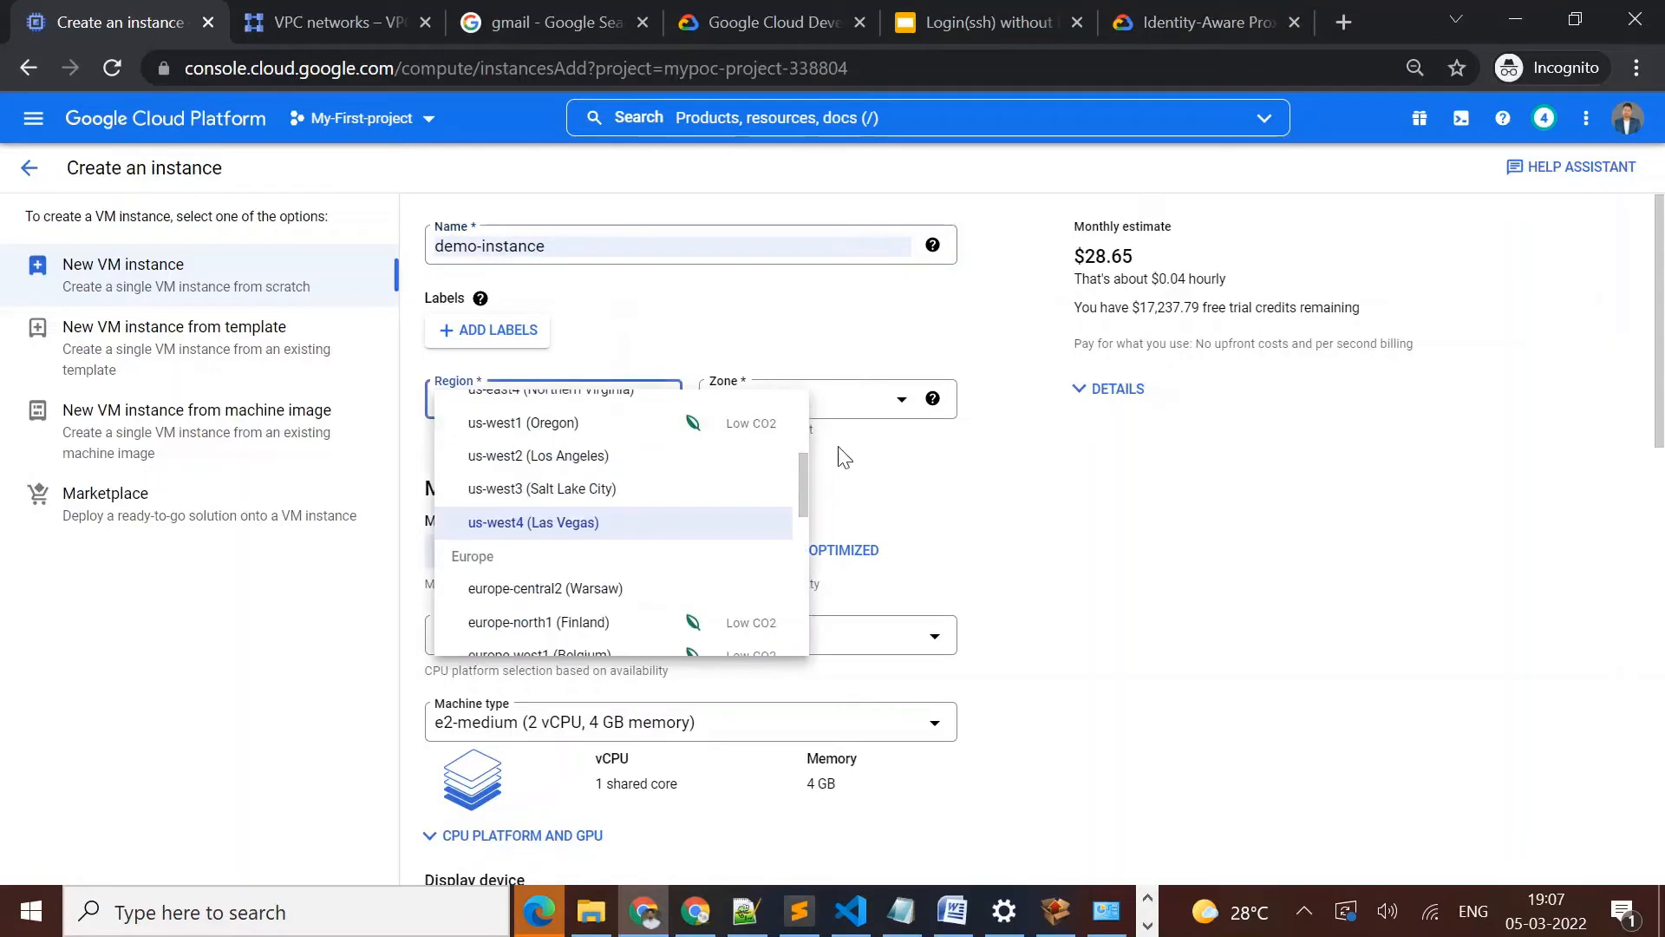
left_click_drag(804, 463, 800, 580)
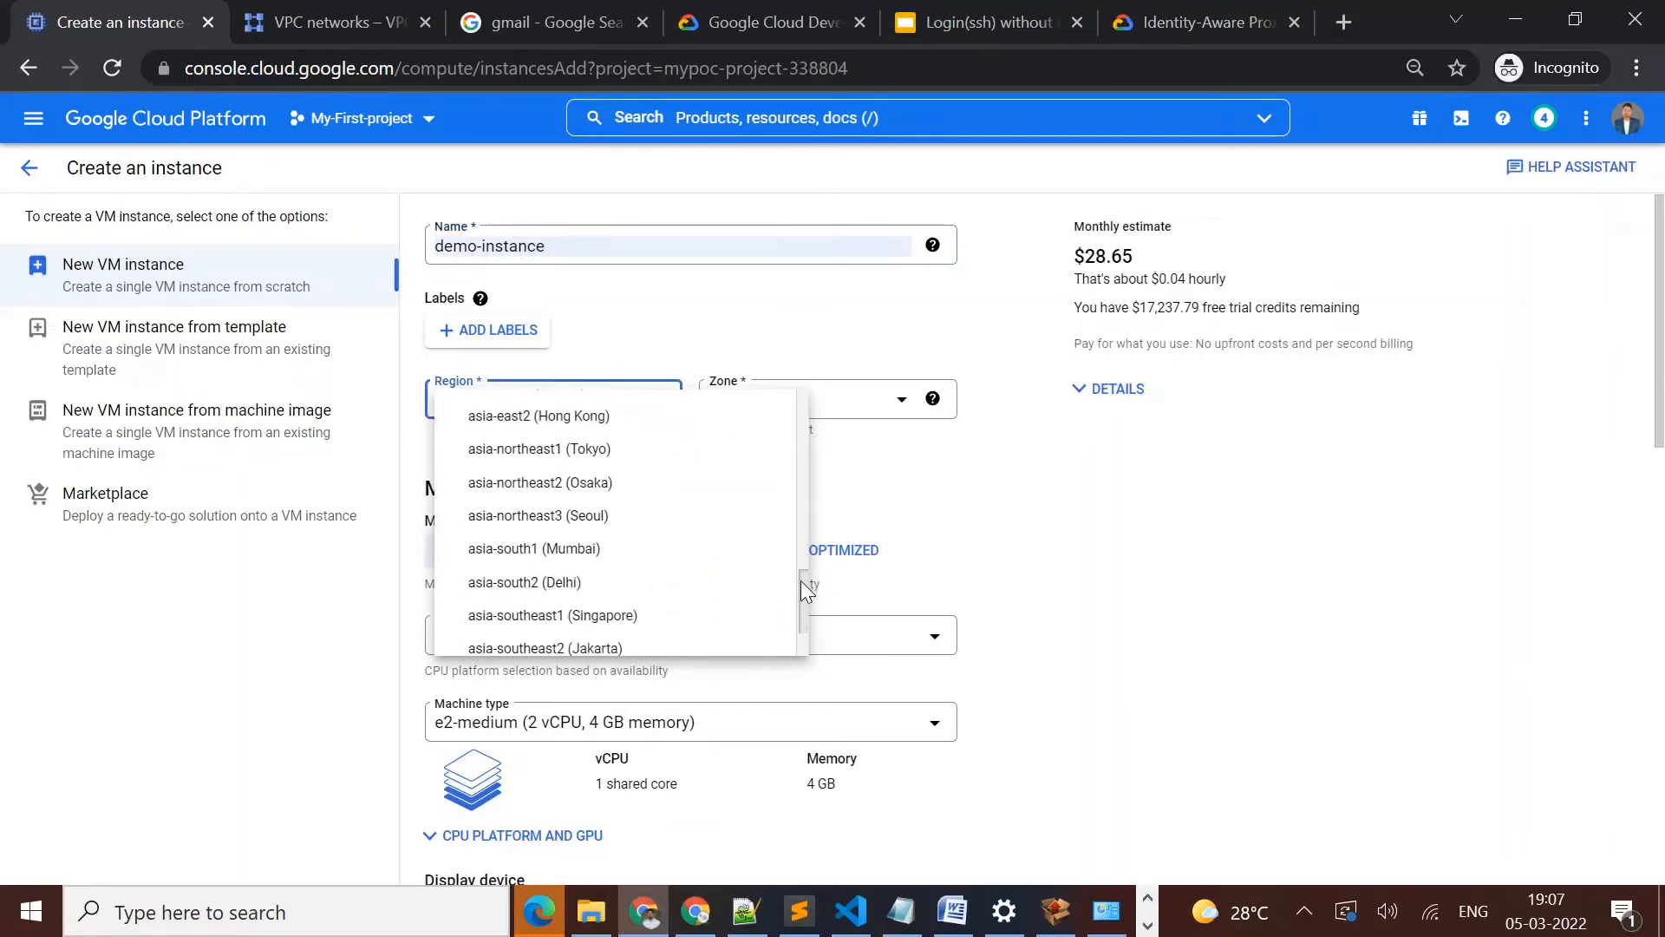
left_click(590, 564)
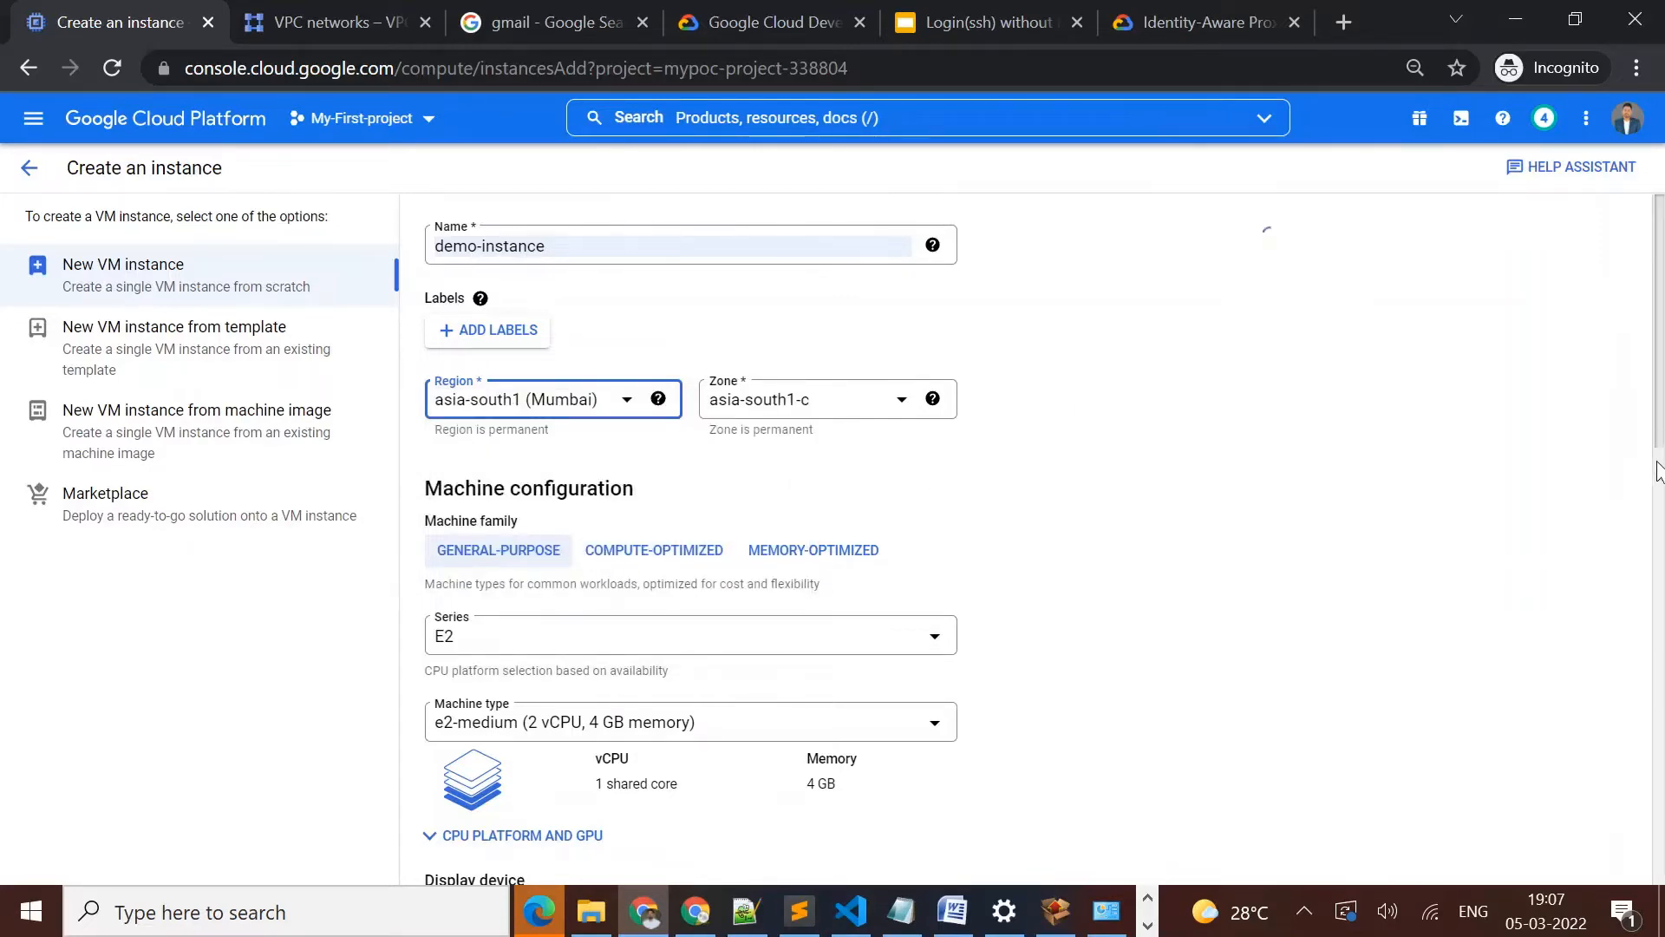
Add the network tag iap-demo in the instance's advanced networking options, correcting the mistyped tag
scroll(1657, 472, "down", 15)
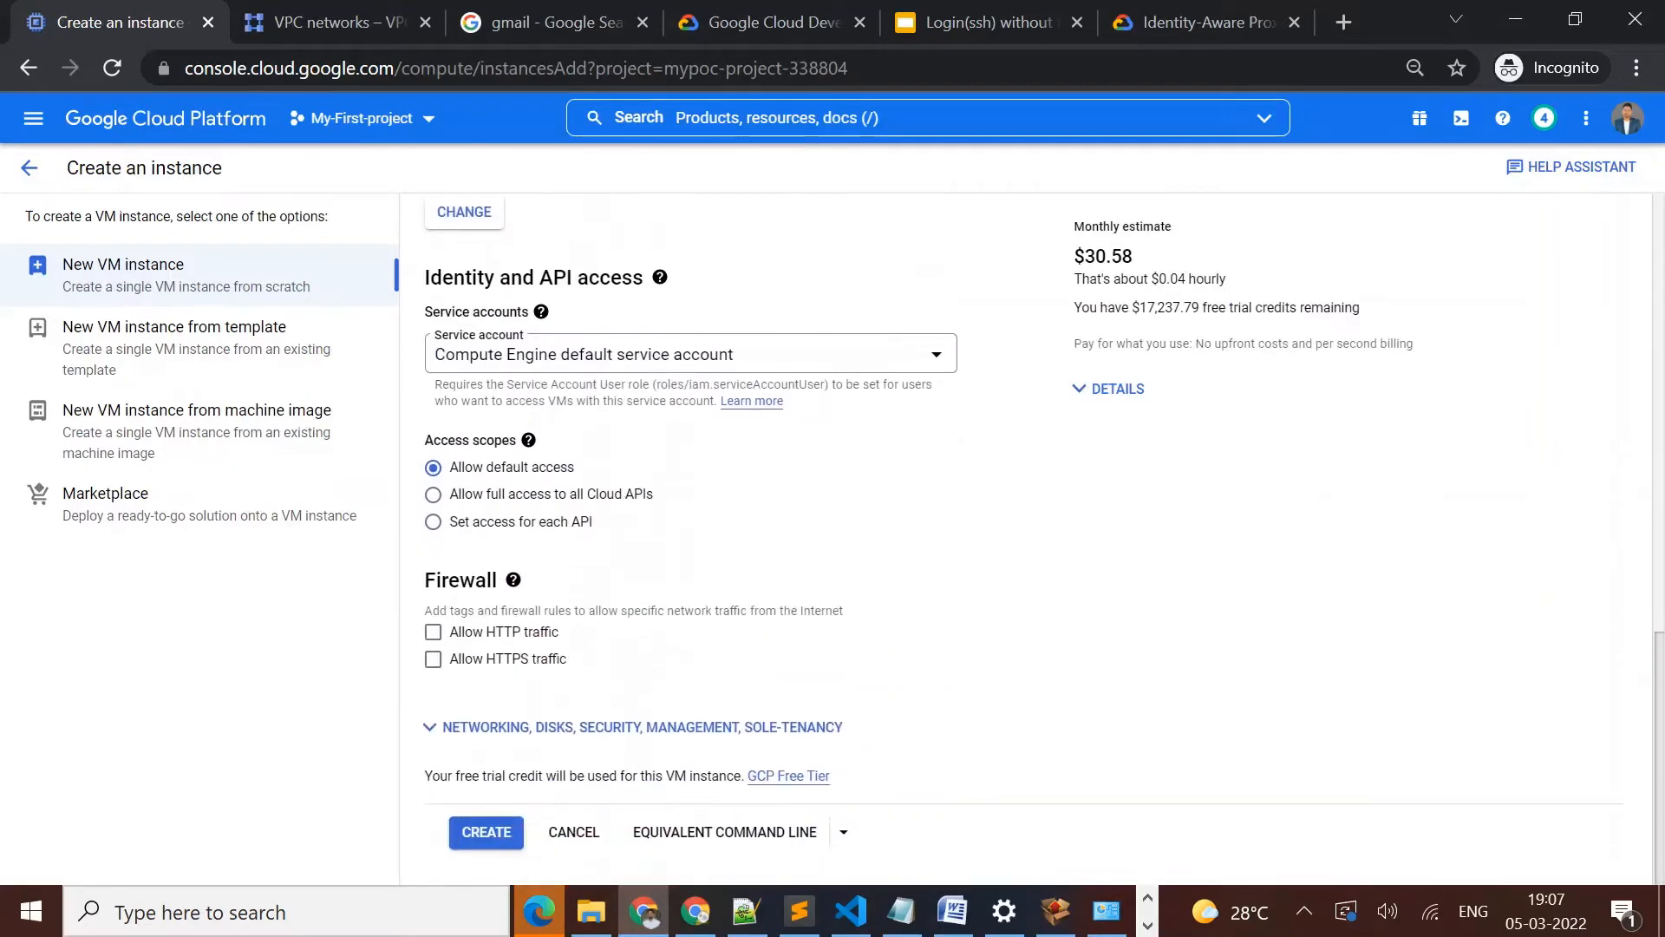
left_click(612, 727)
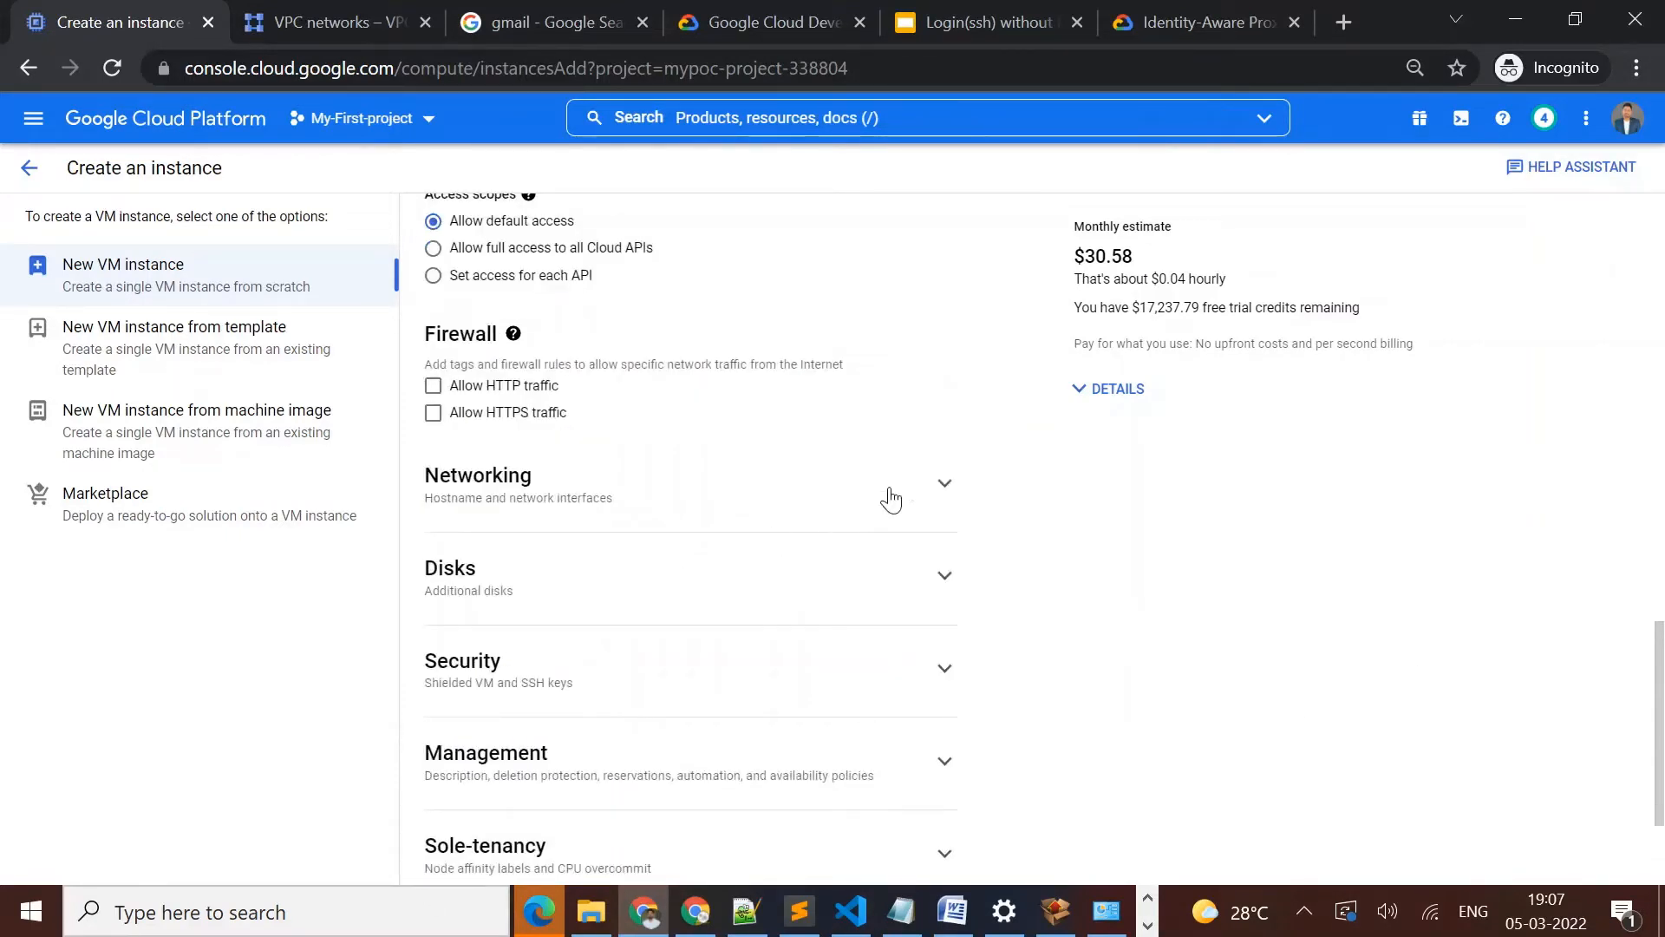
left_click(945, 486)
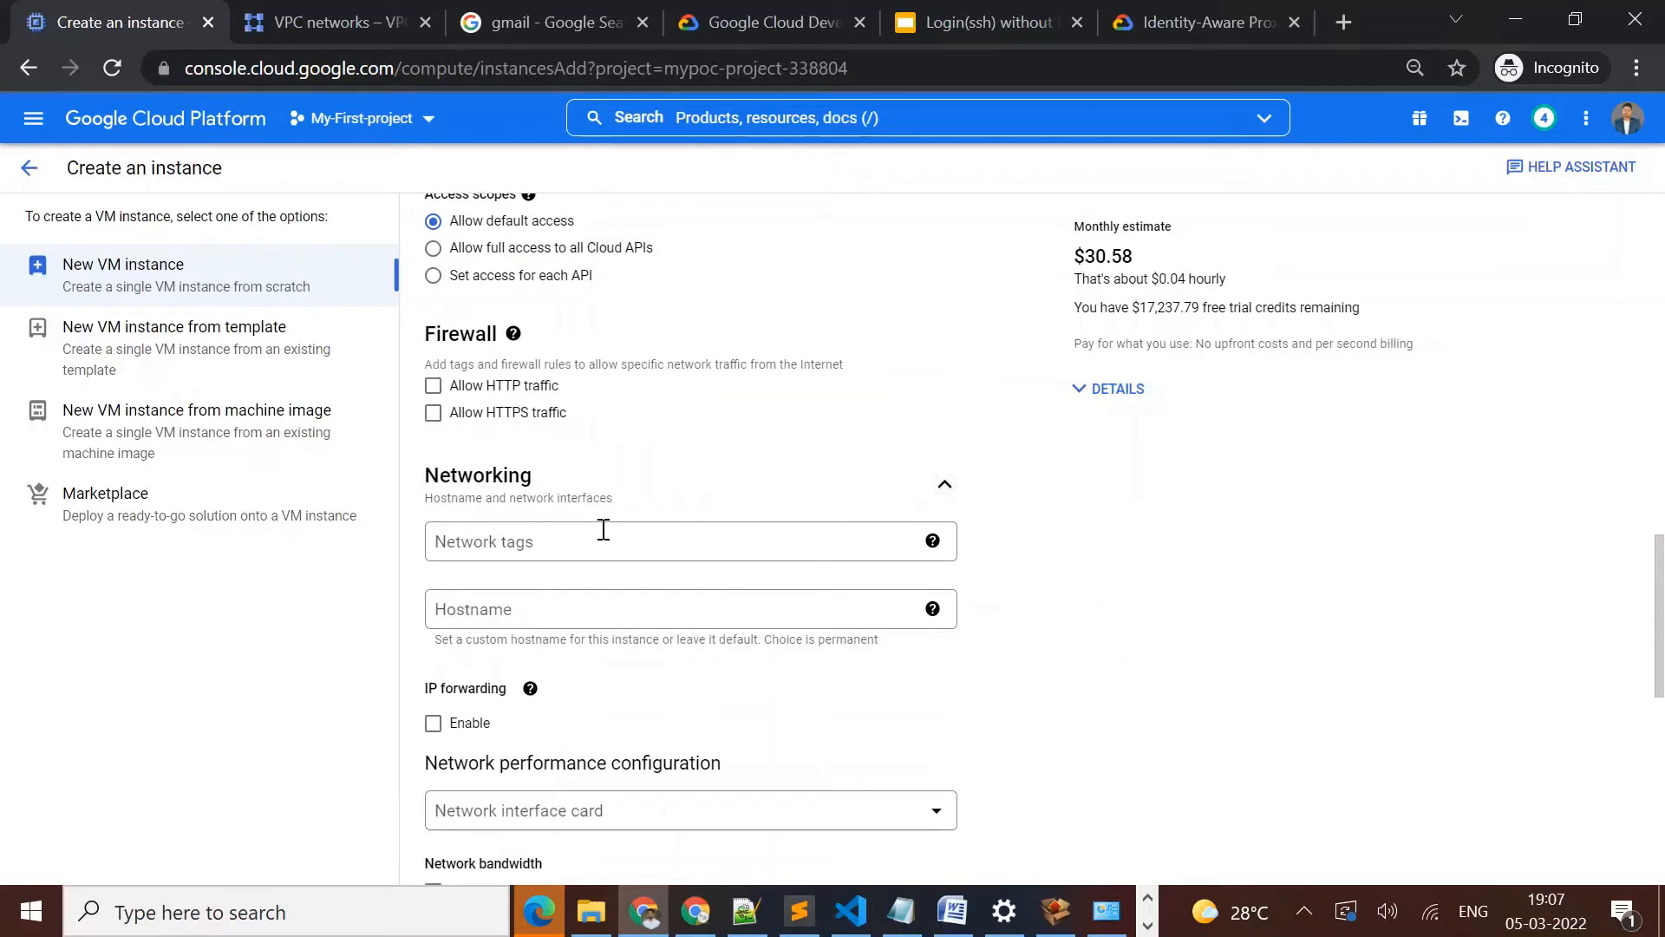
left_click(603, 530)
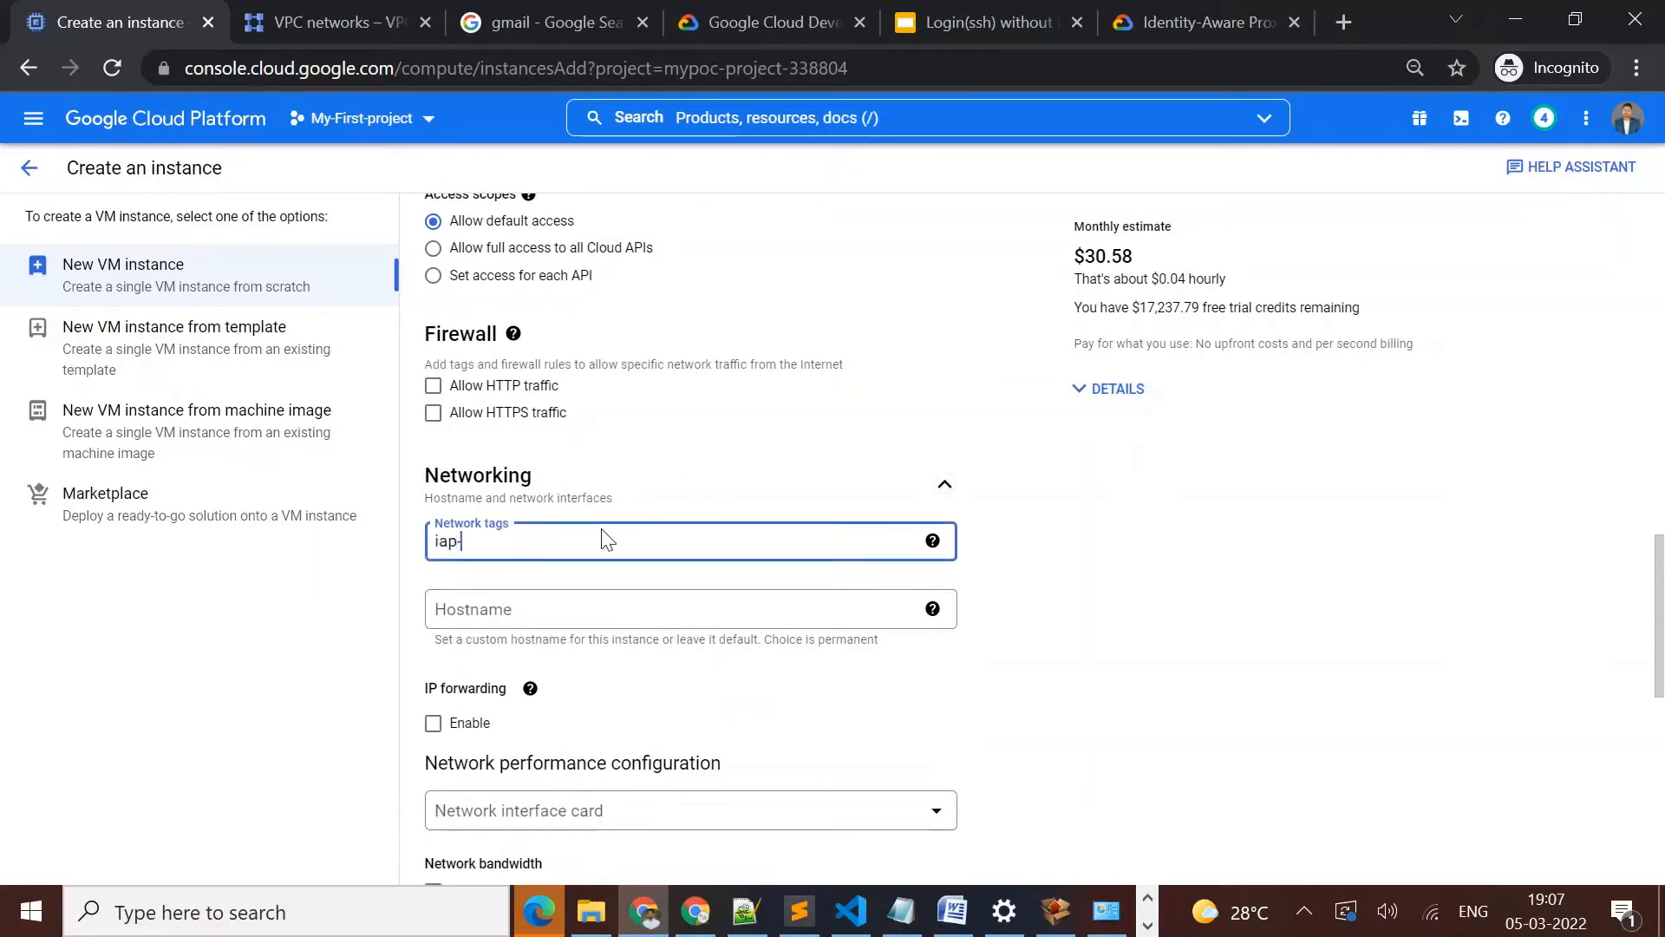
type("iap-demo")
key("Return")
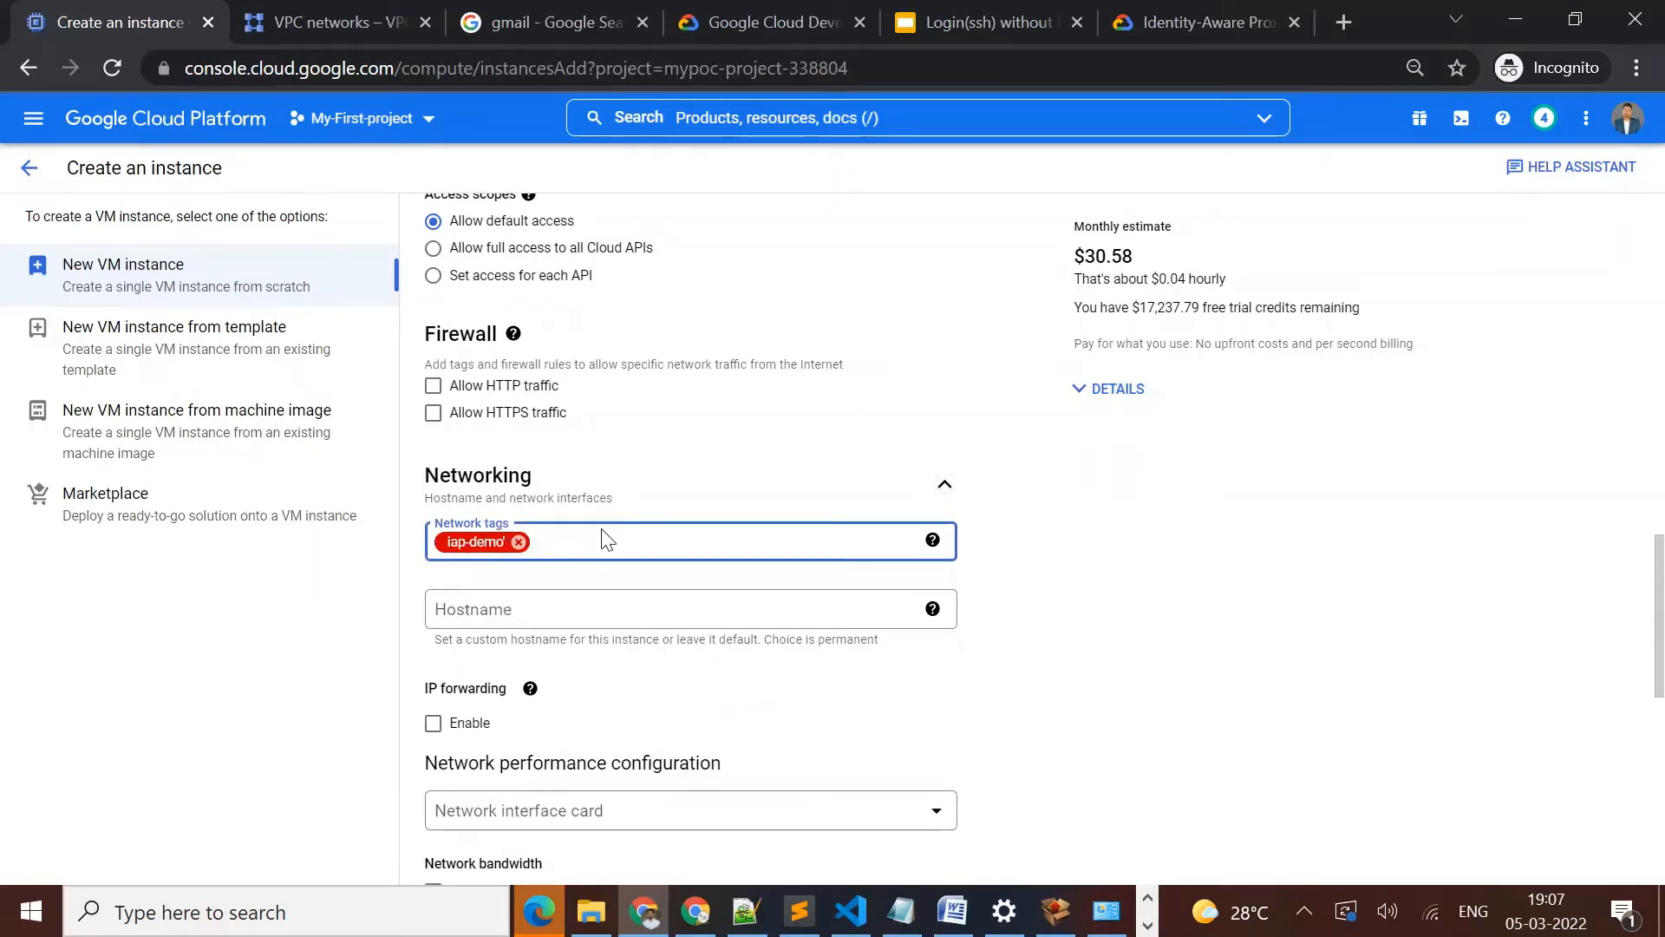
left_click(519, 541)
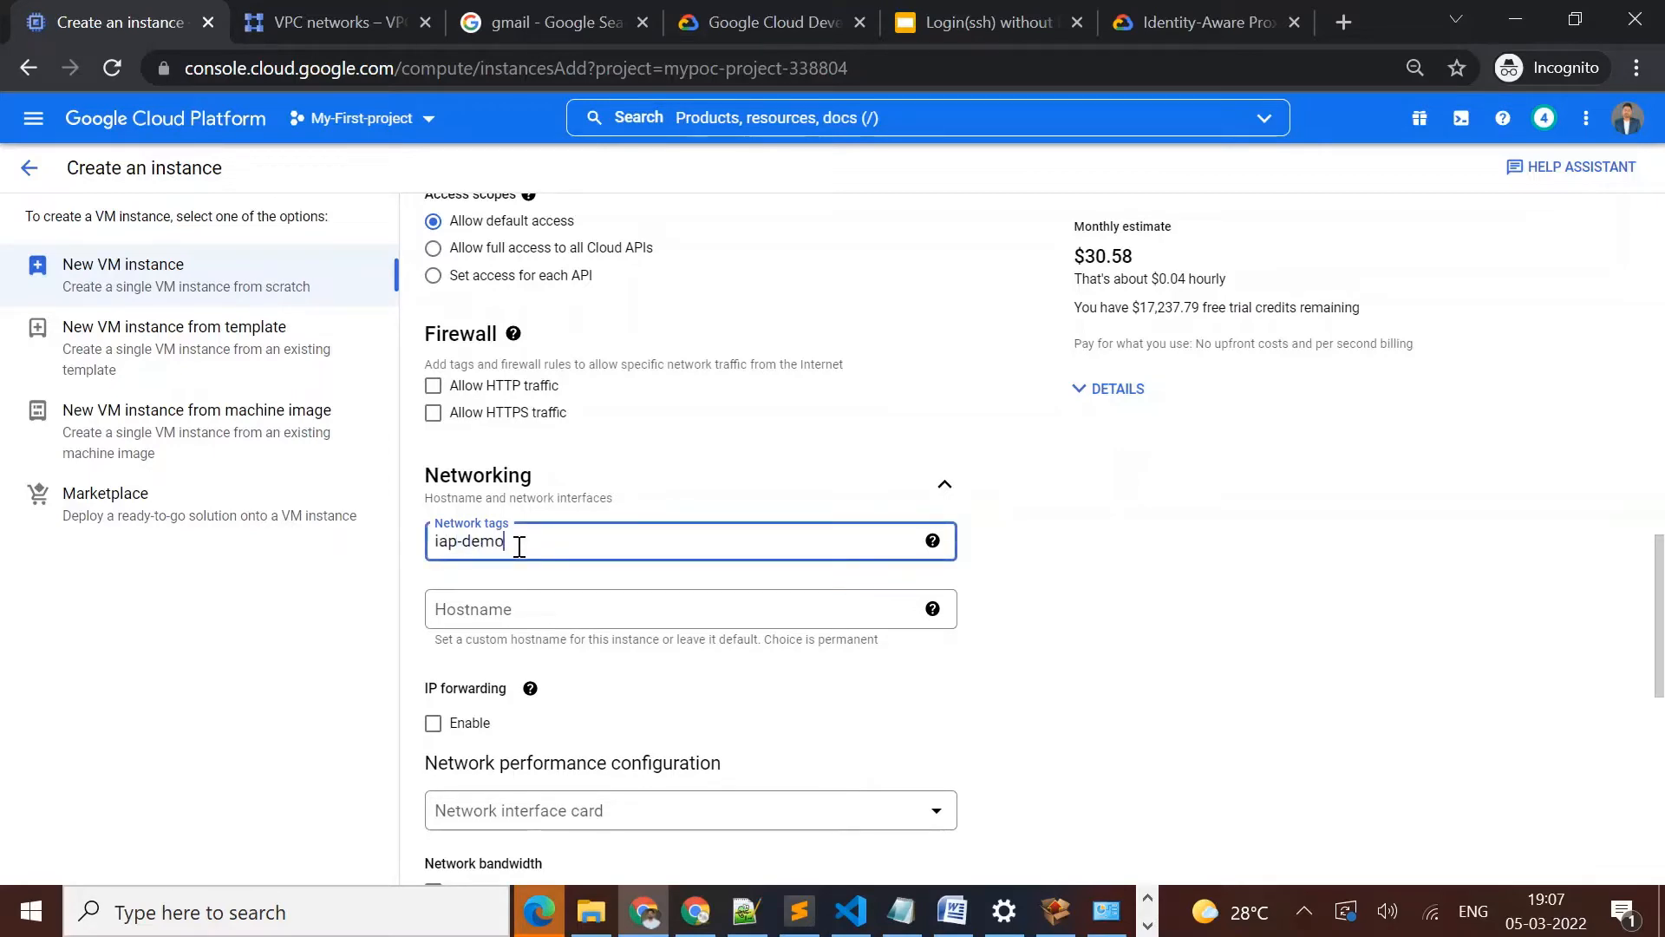
key("Return")
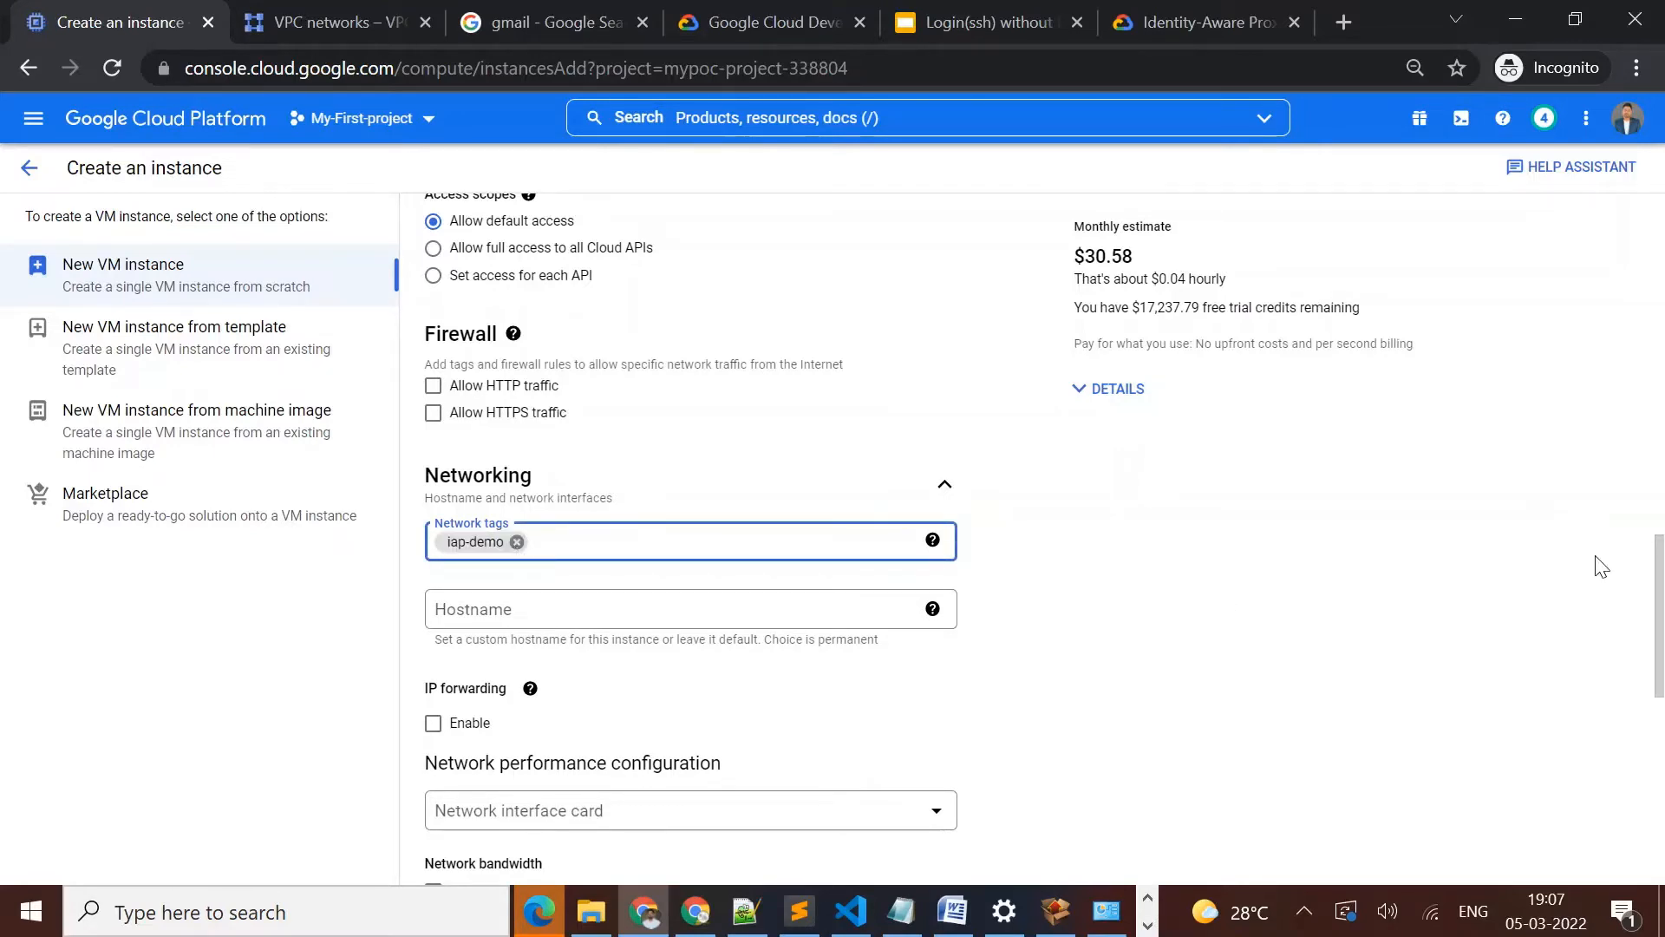
Switch the instance's default network interface to the demo-vpc network
left_click_drag(1658, 590, 1658, 625)
scroll(1658, 624, "down", 5)
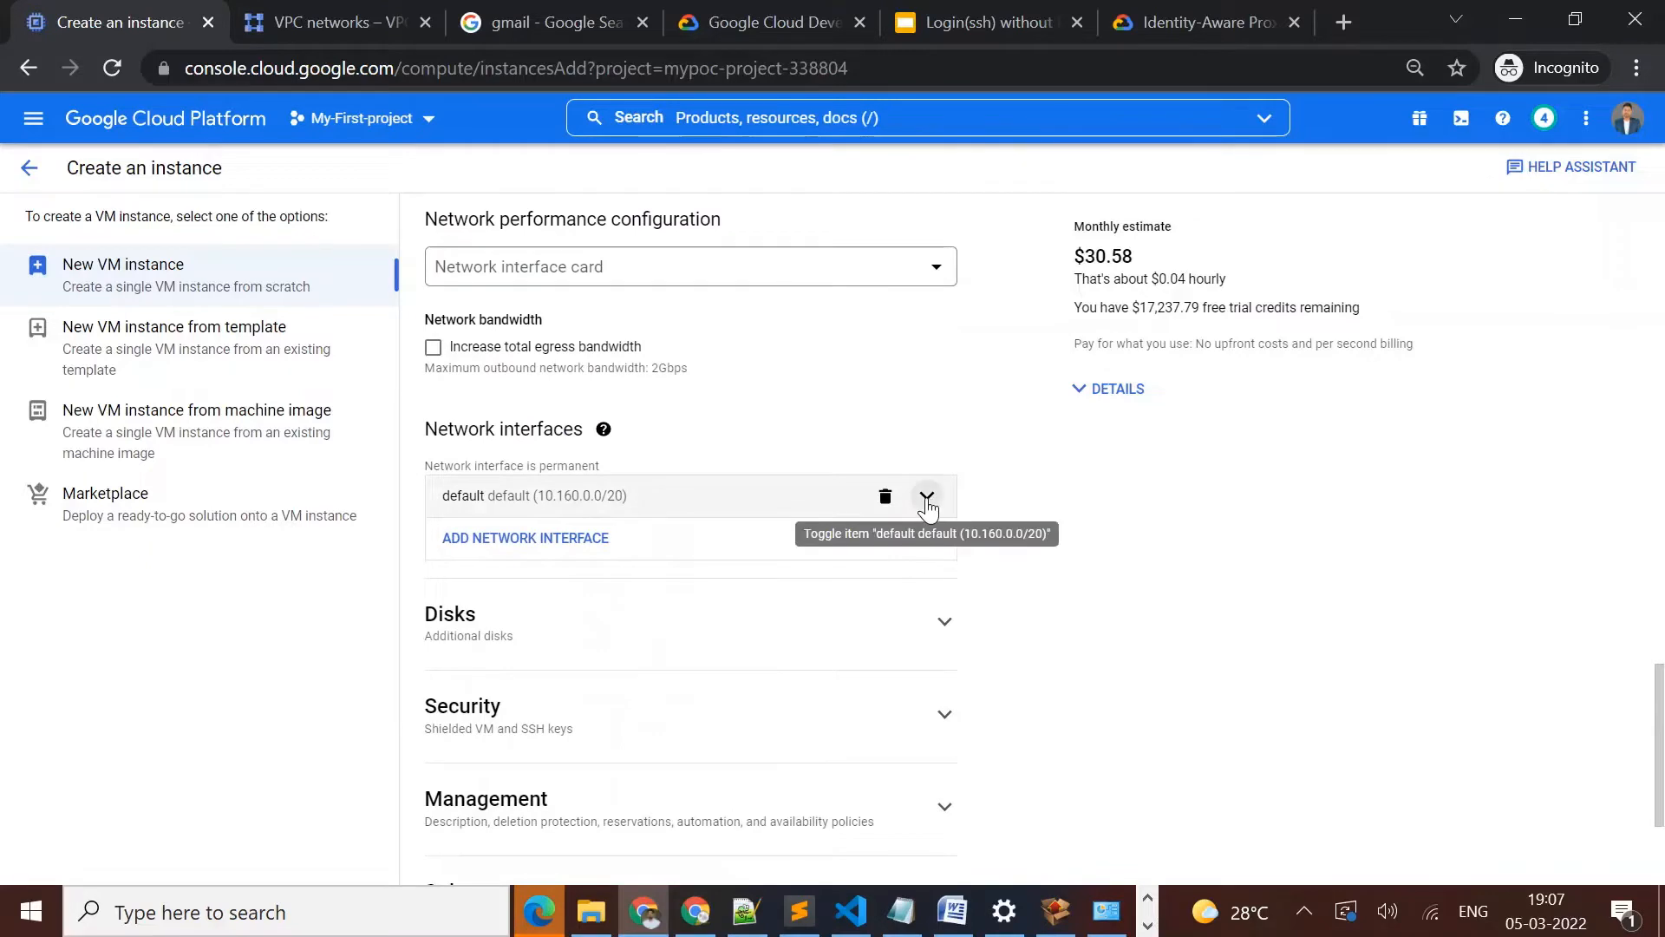
left_click(928, 503)
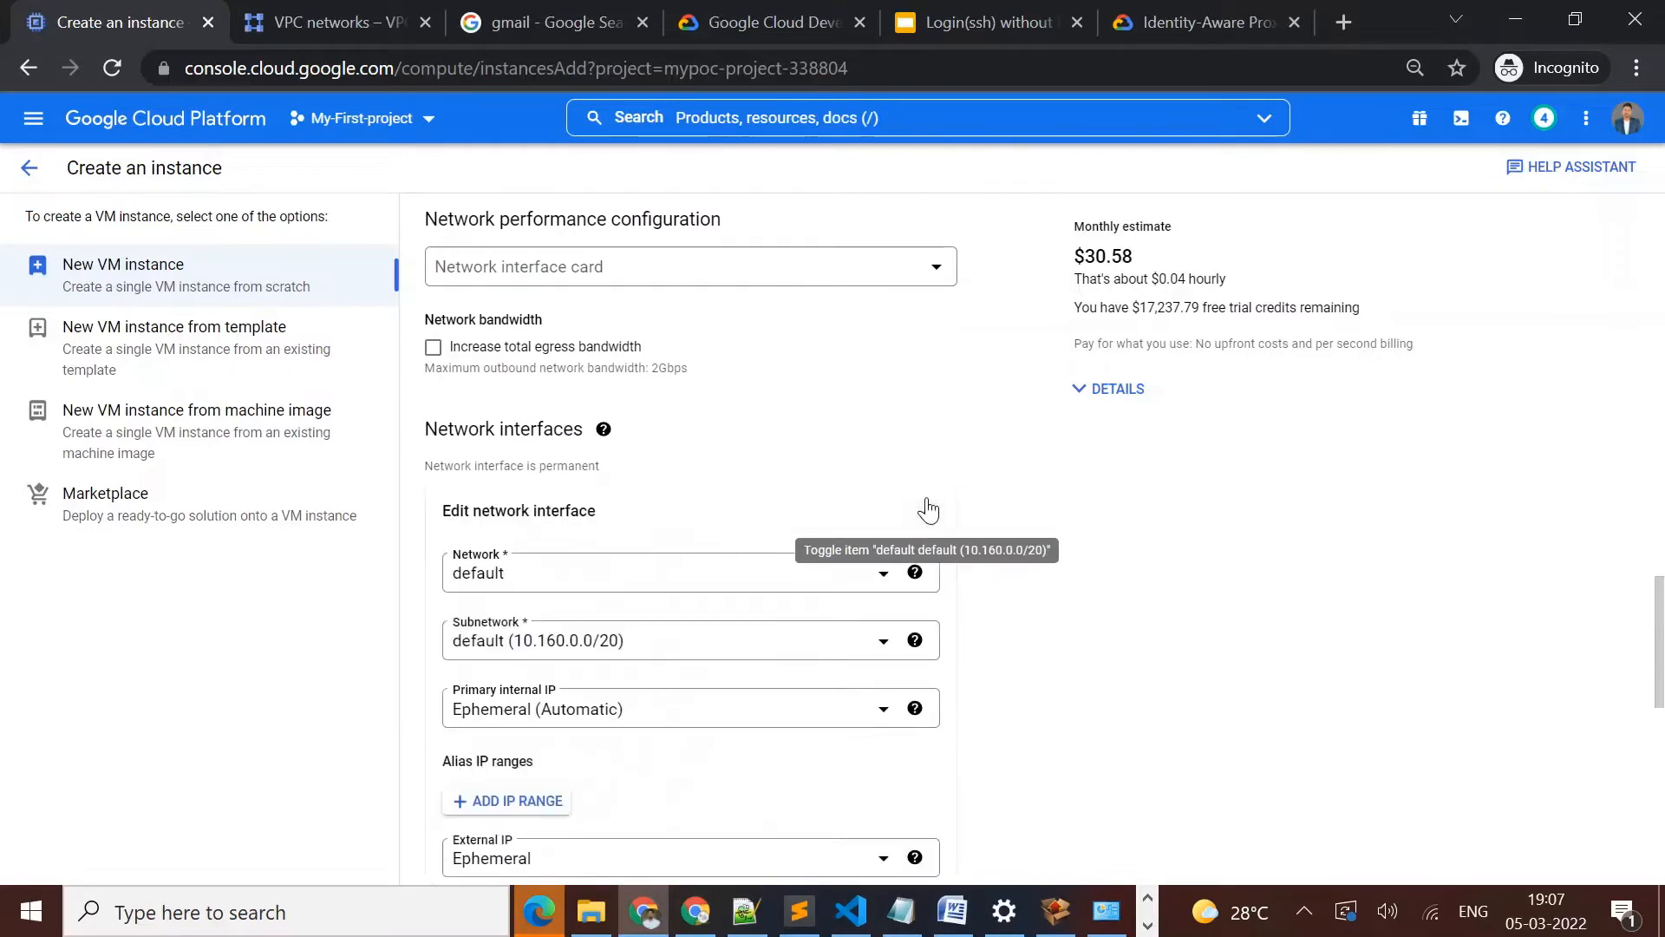
left_click(544, 585)
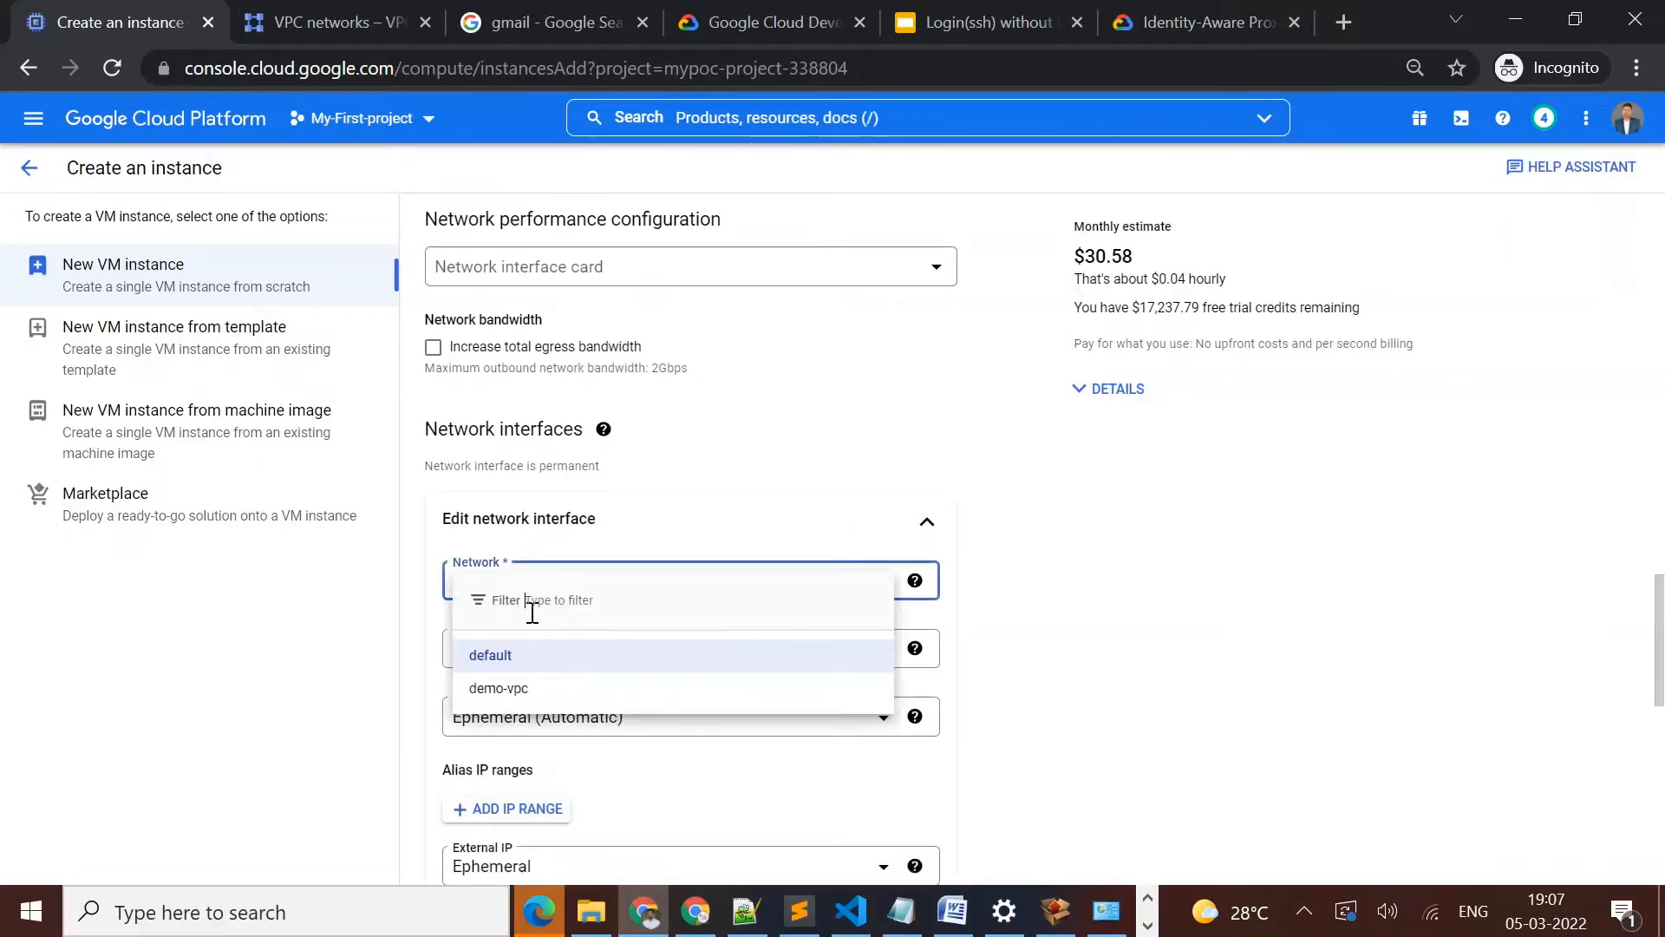
left_click(508, 688)
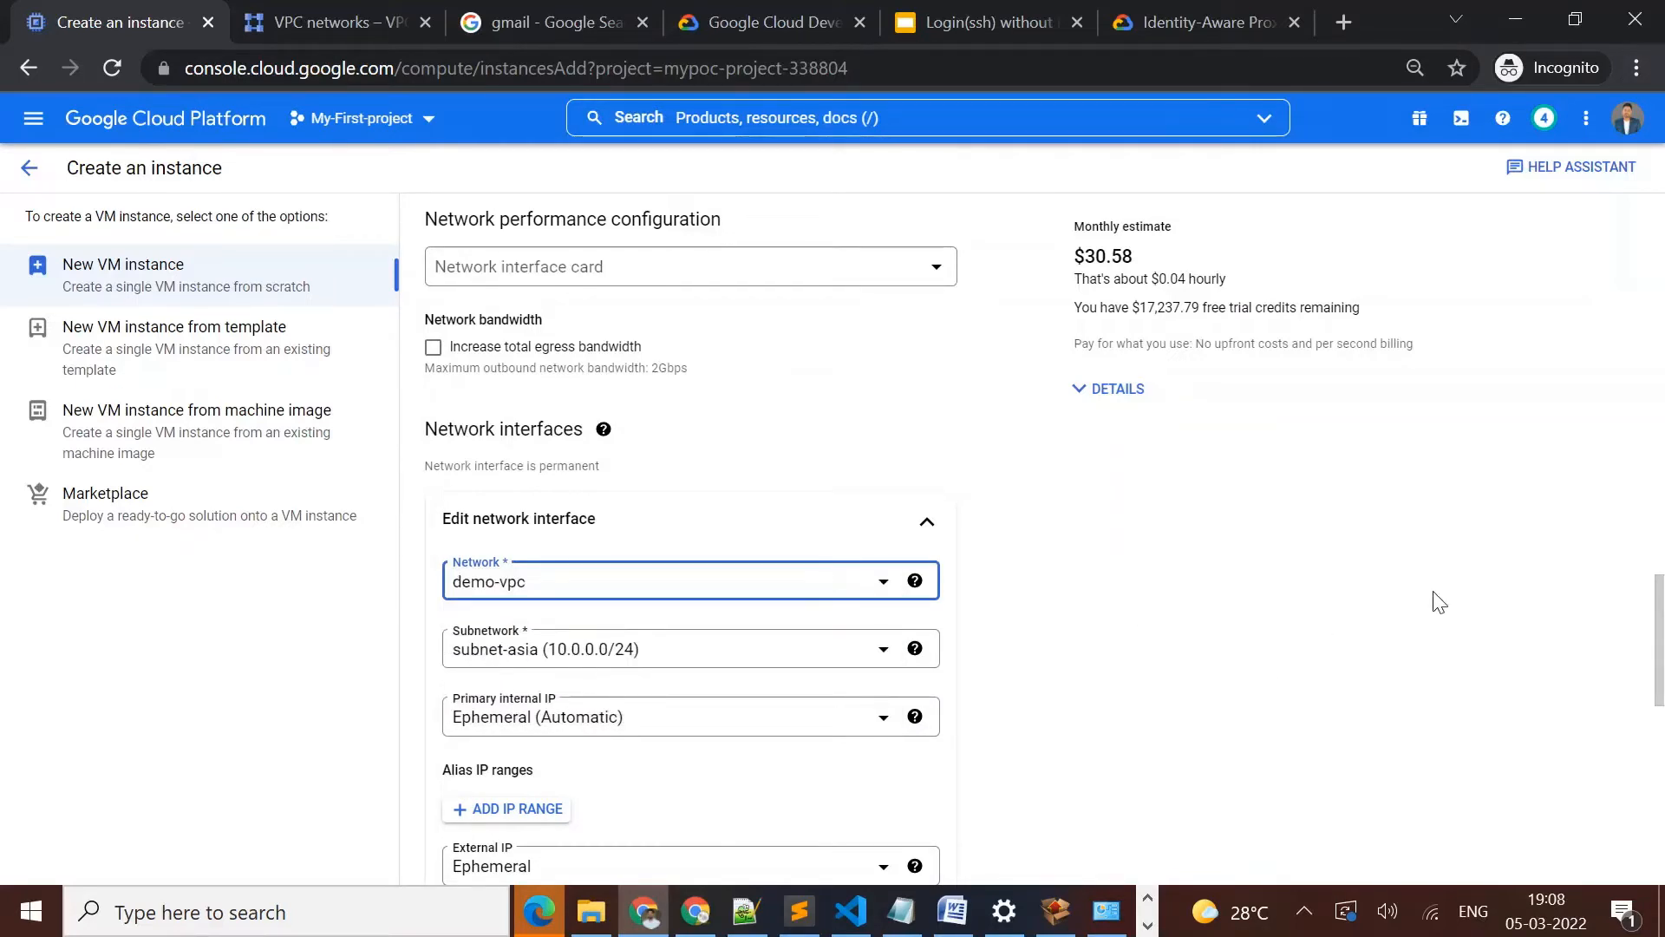
Keep the network interface's external IP as Ephemeral and create the VM instance
scroll(1658, 634, "down", 3)
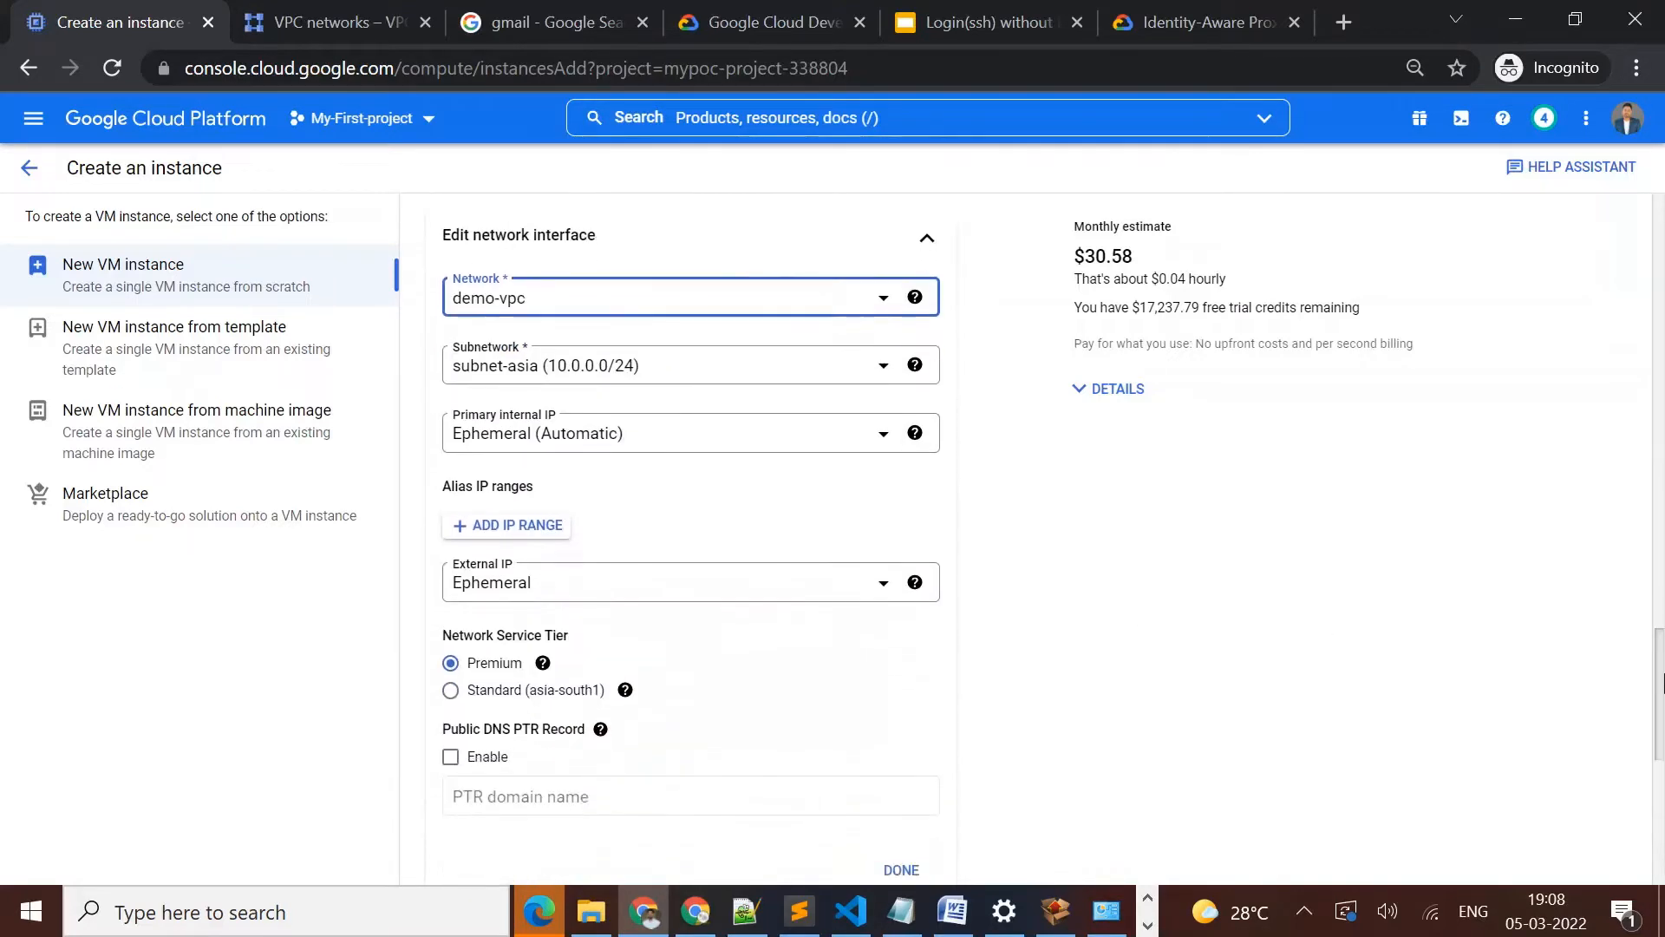
left_click(687, 599)
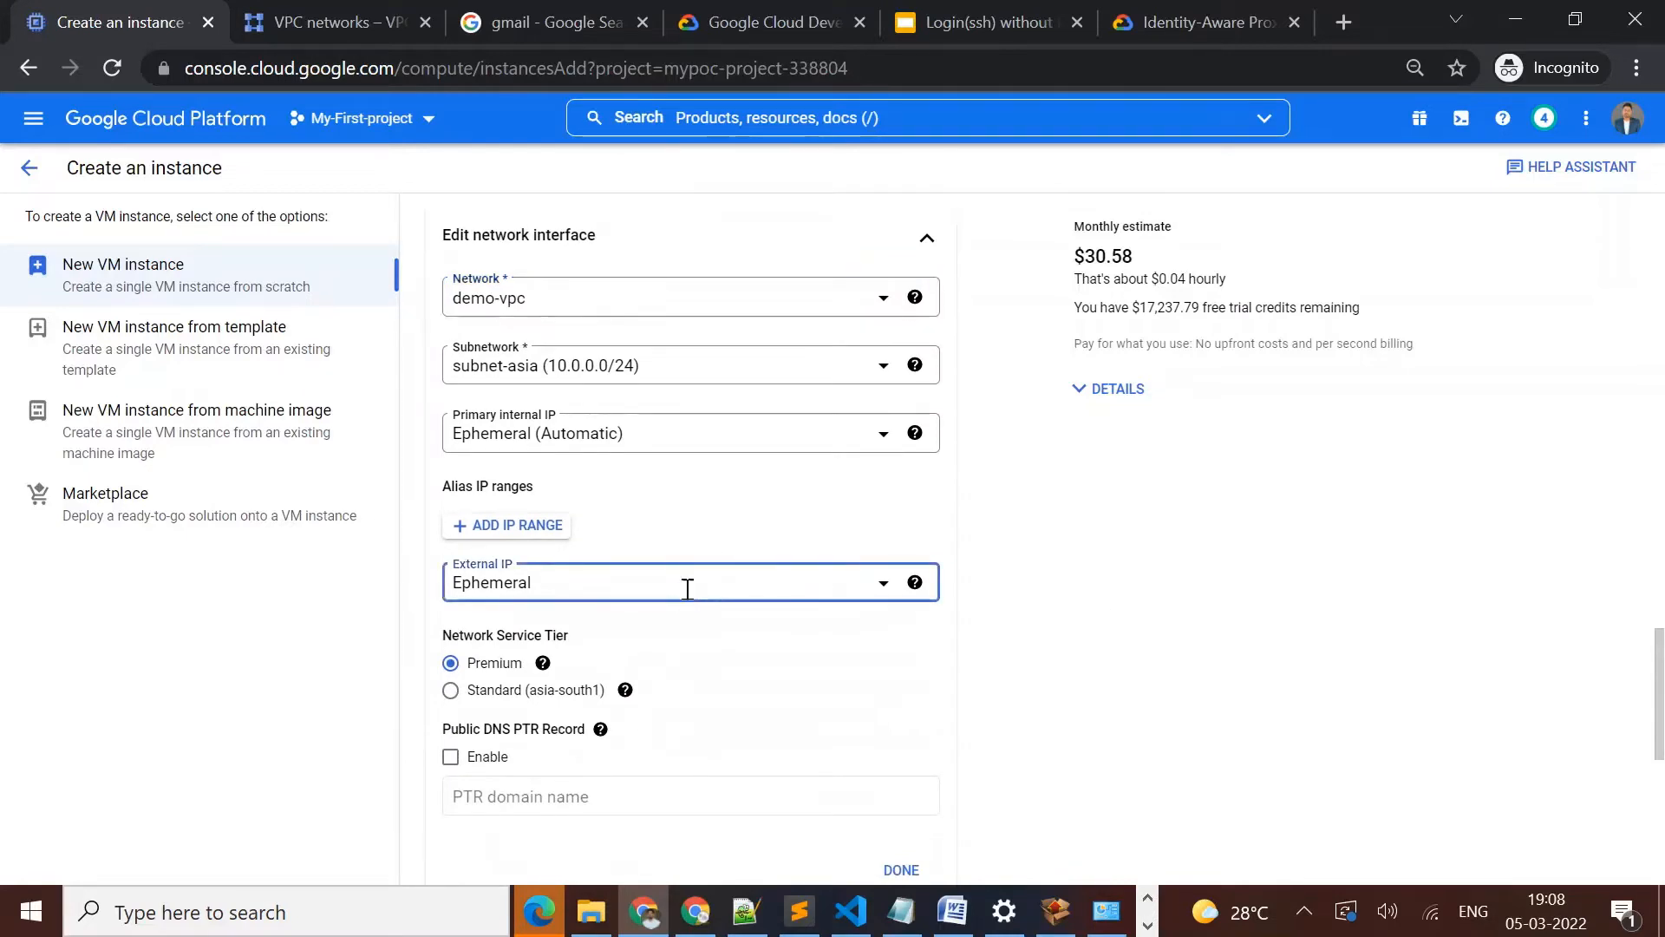
left_click(684, 585)
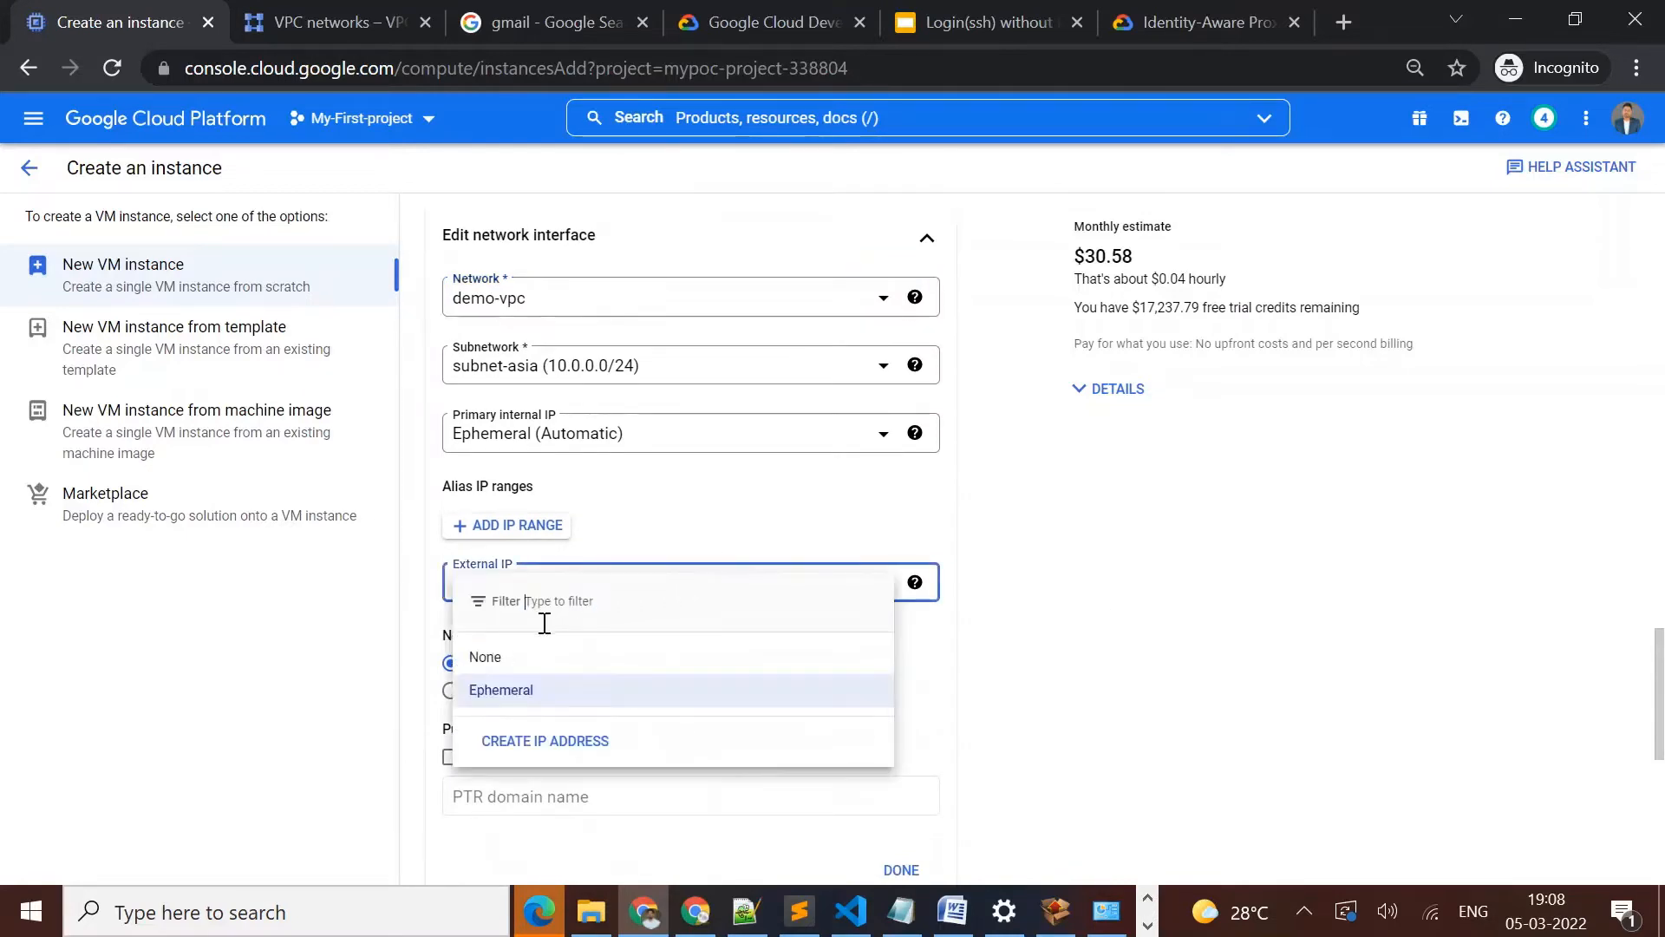
left_click(502, 691)
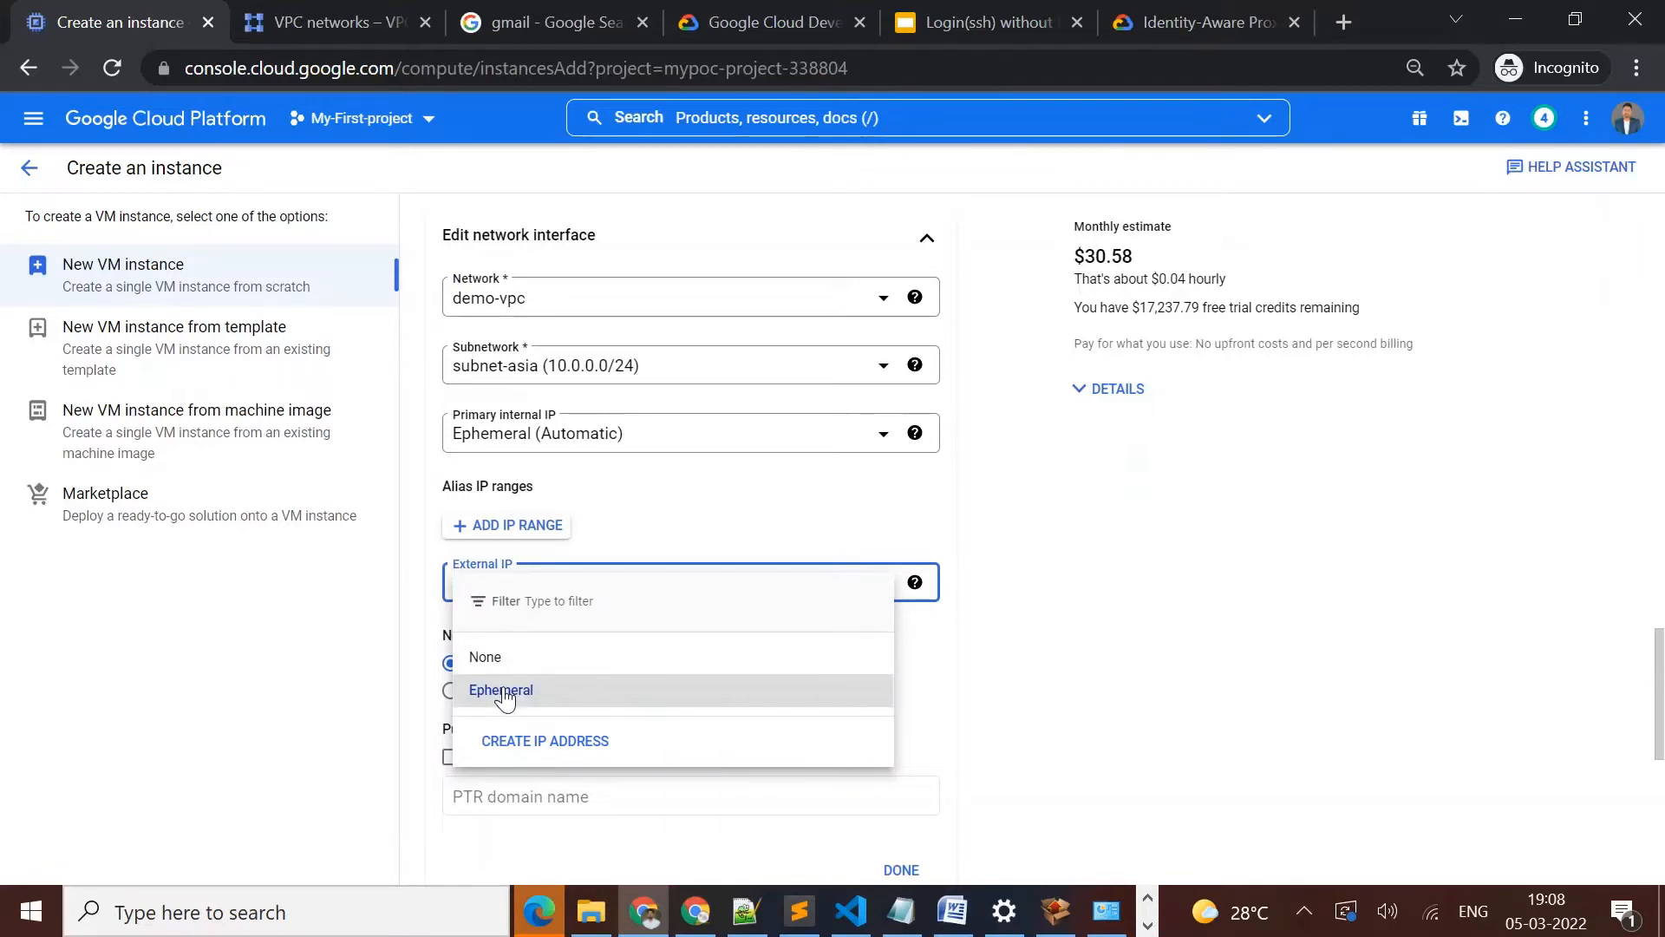
scroll(1656, 672, "down", 8)
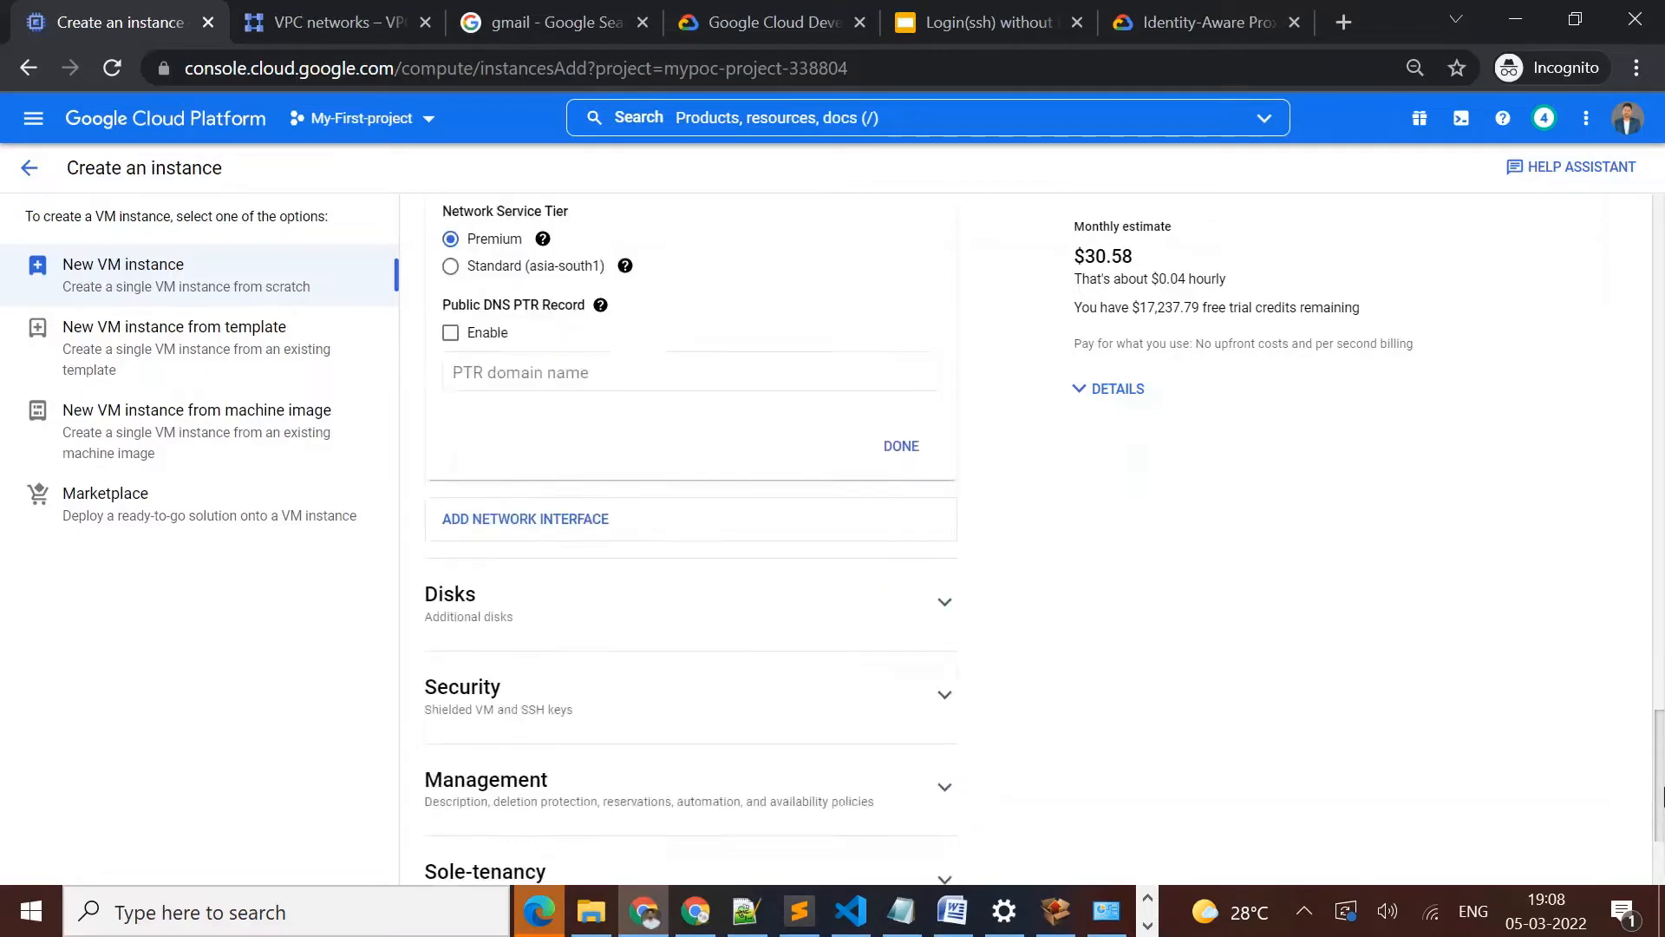
left_click(465, 837)
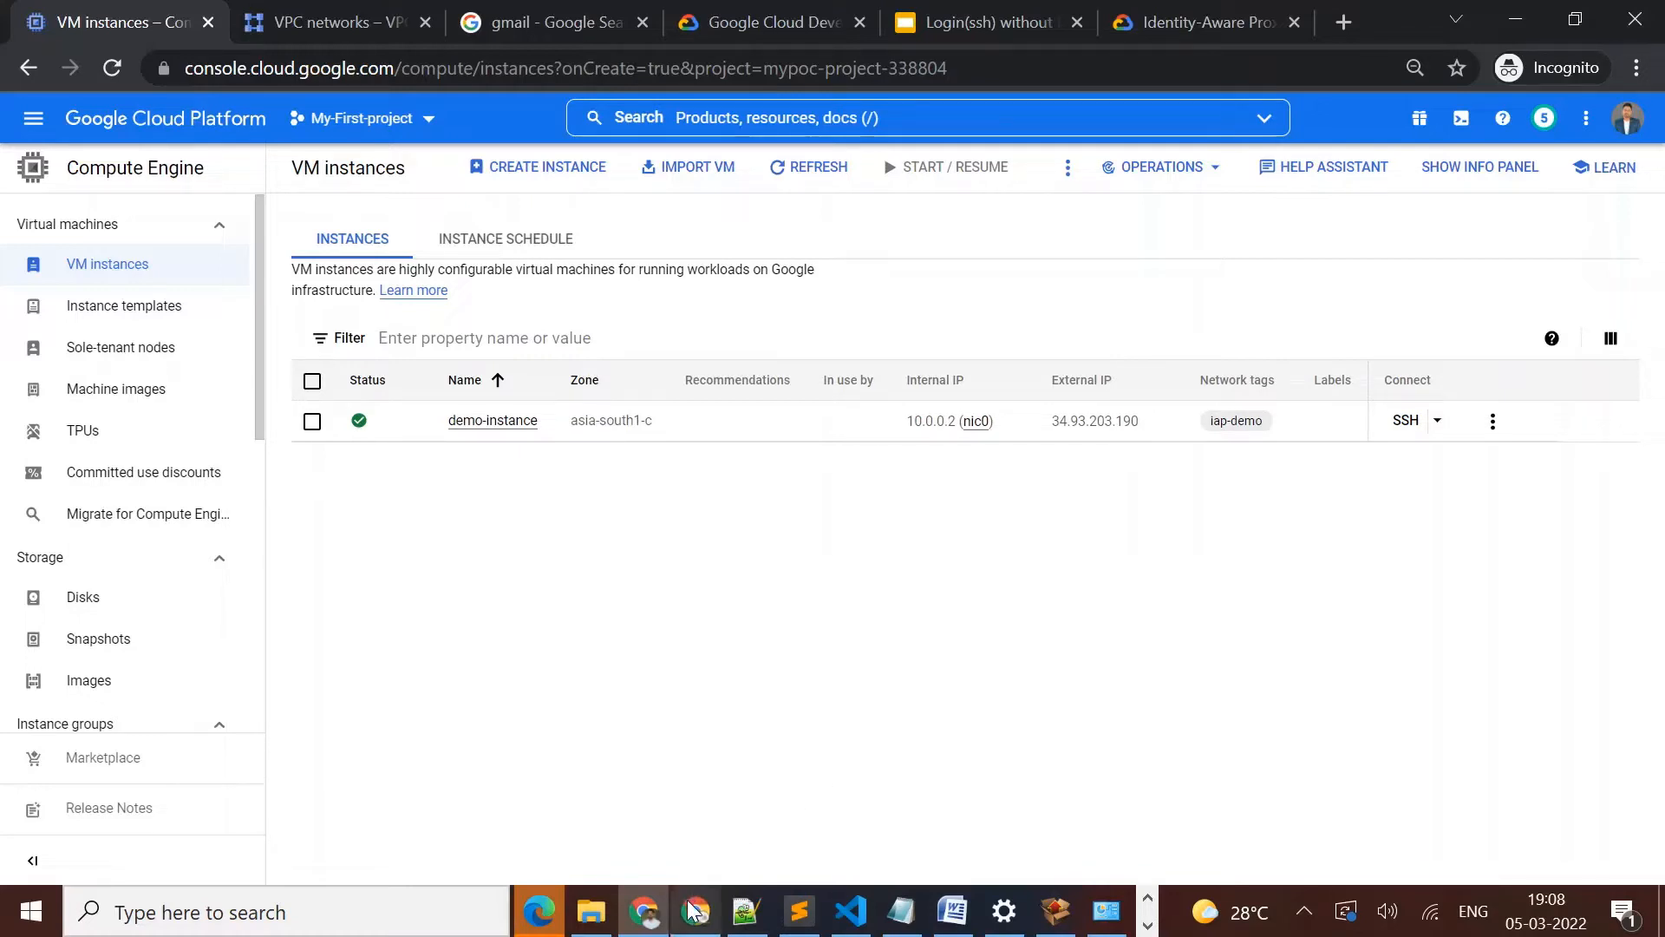
Open the project's IAM permissions page under IAM & Admin
mouse_move(698, 915)
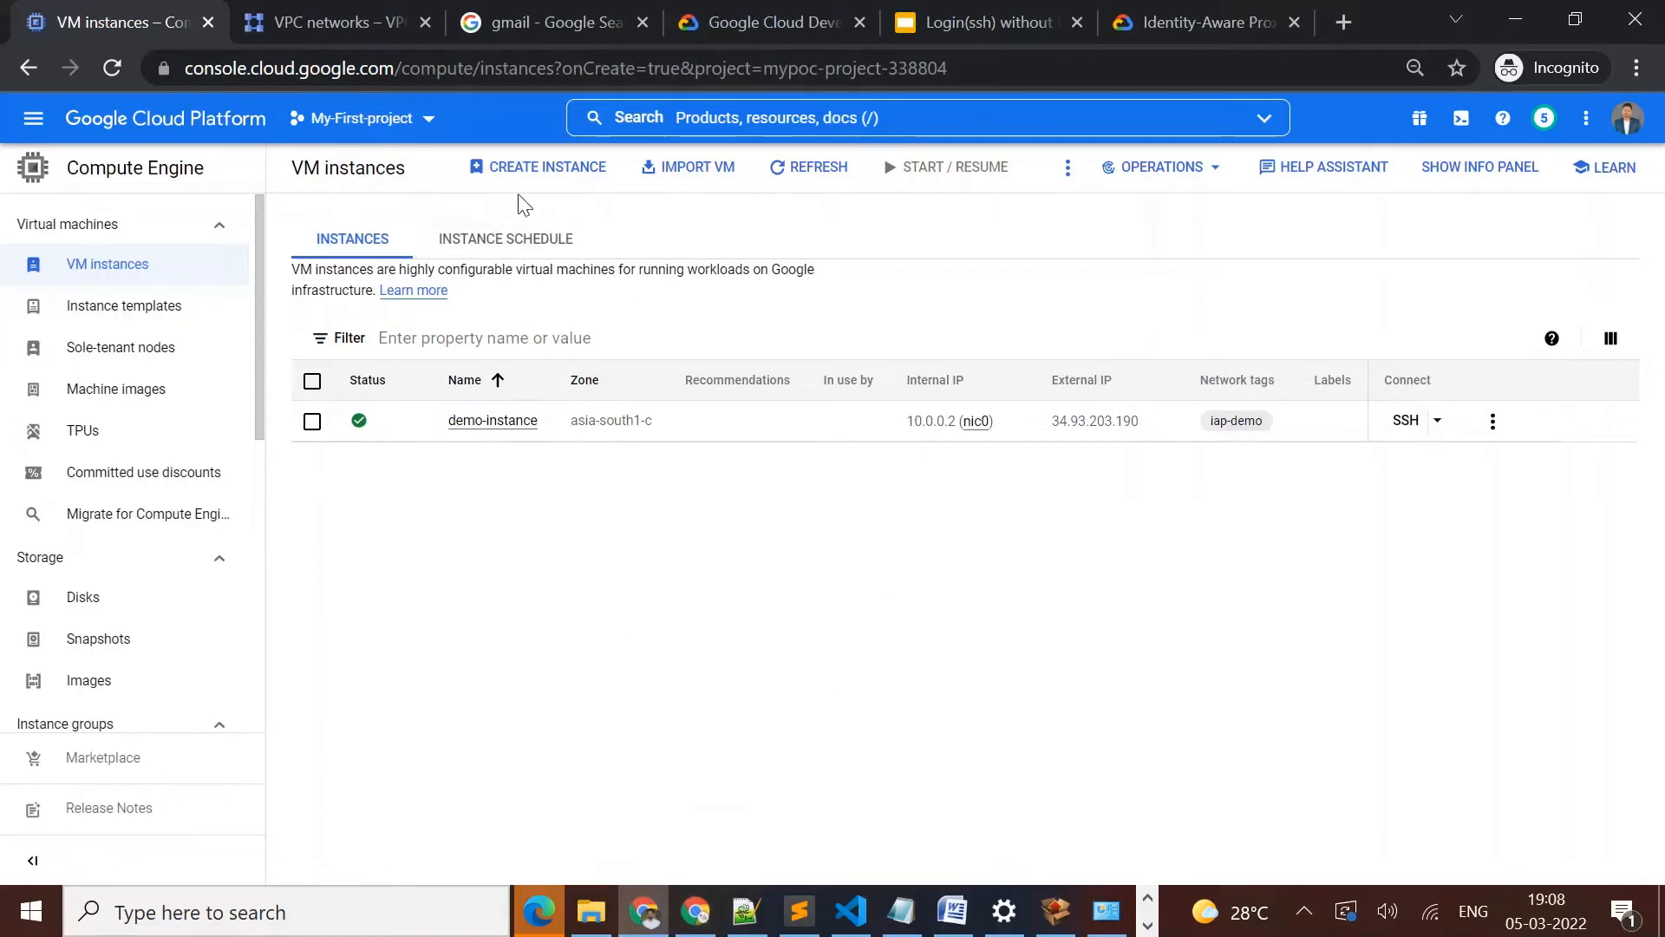
left_click(33, 122)
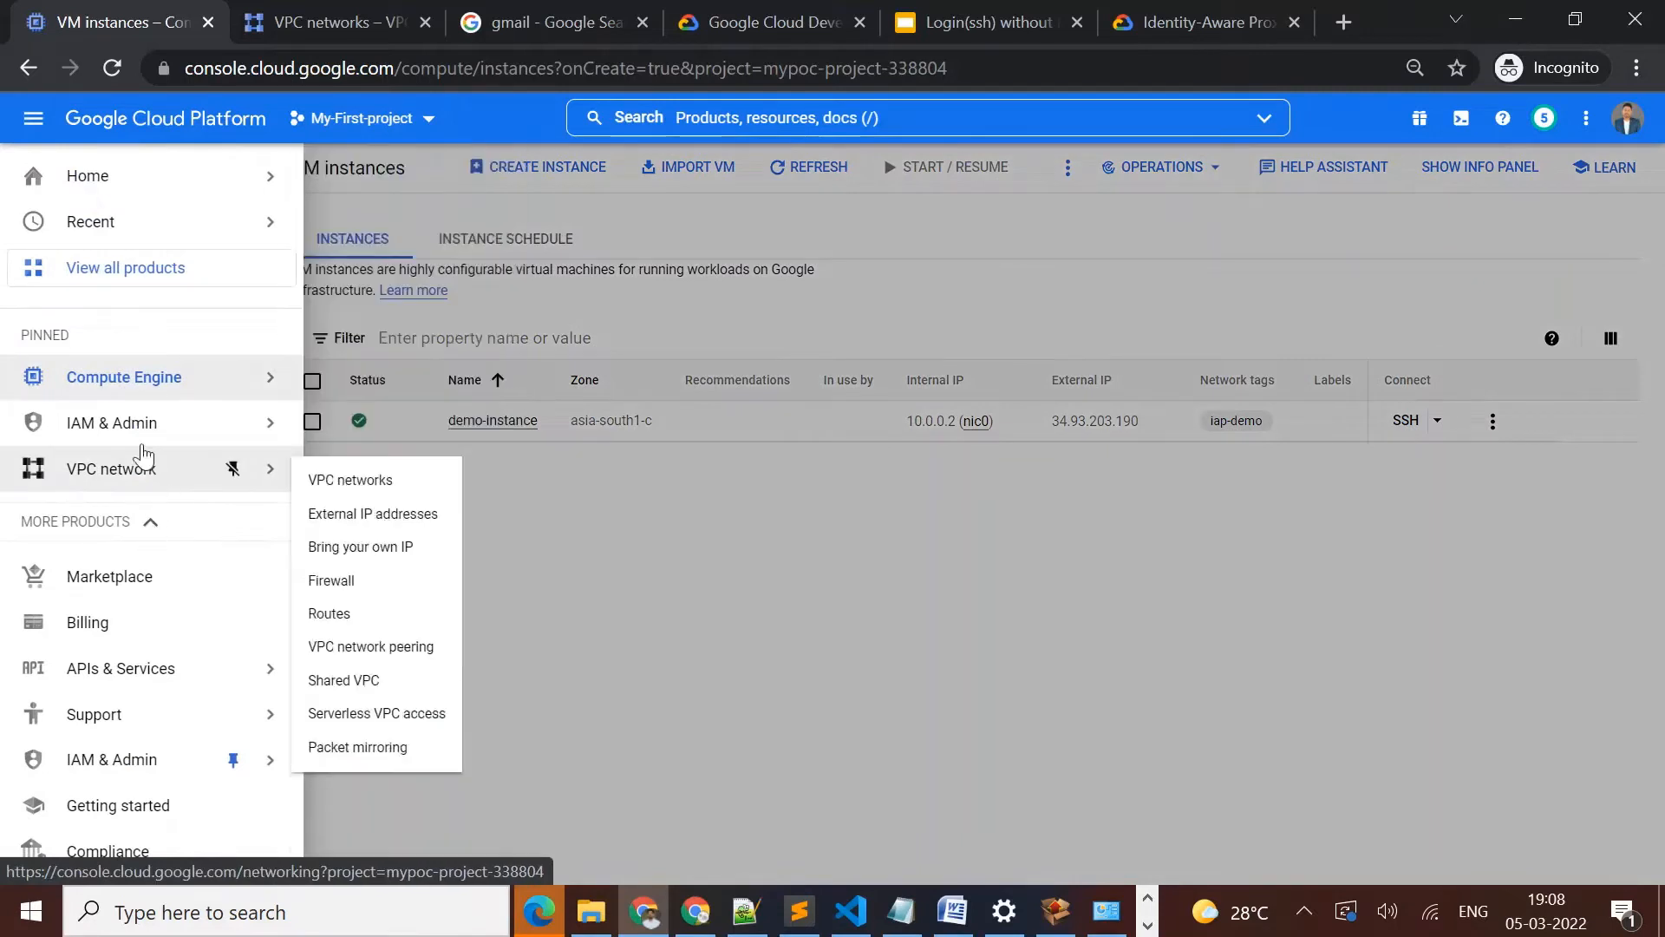
mouse_move(185, 385)
mouse_move(182, 433)
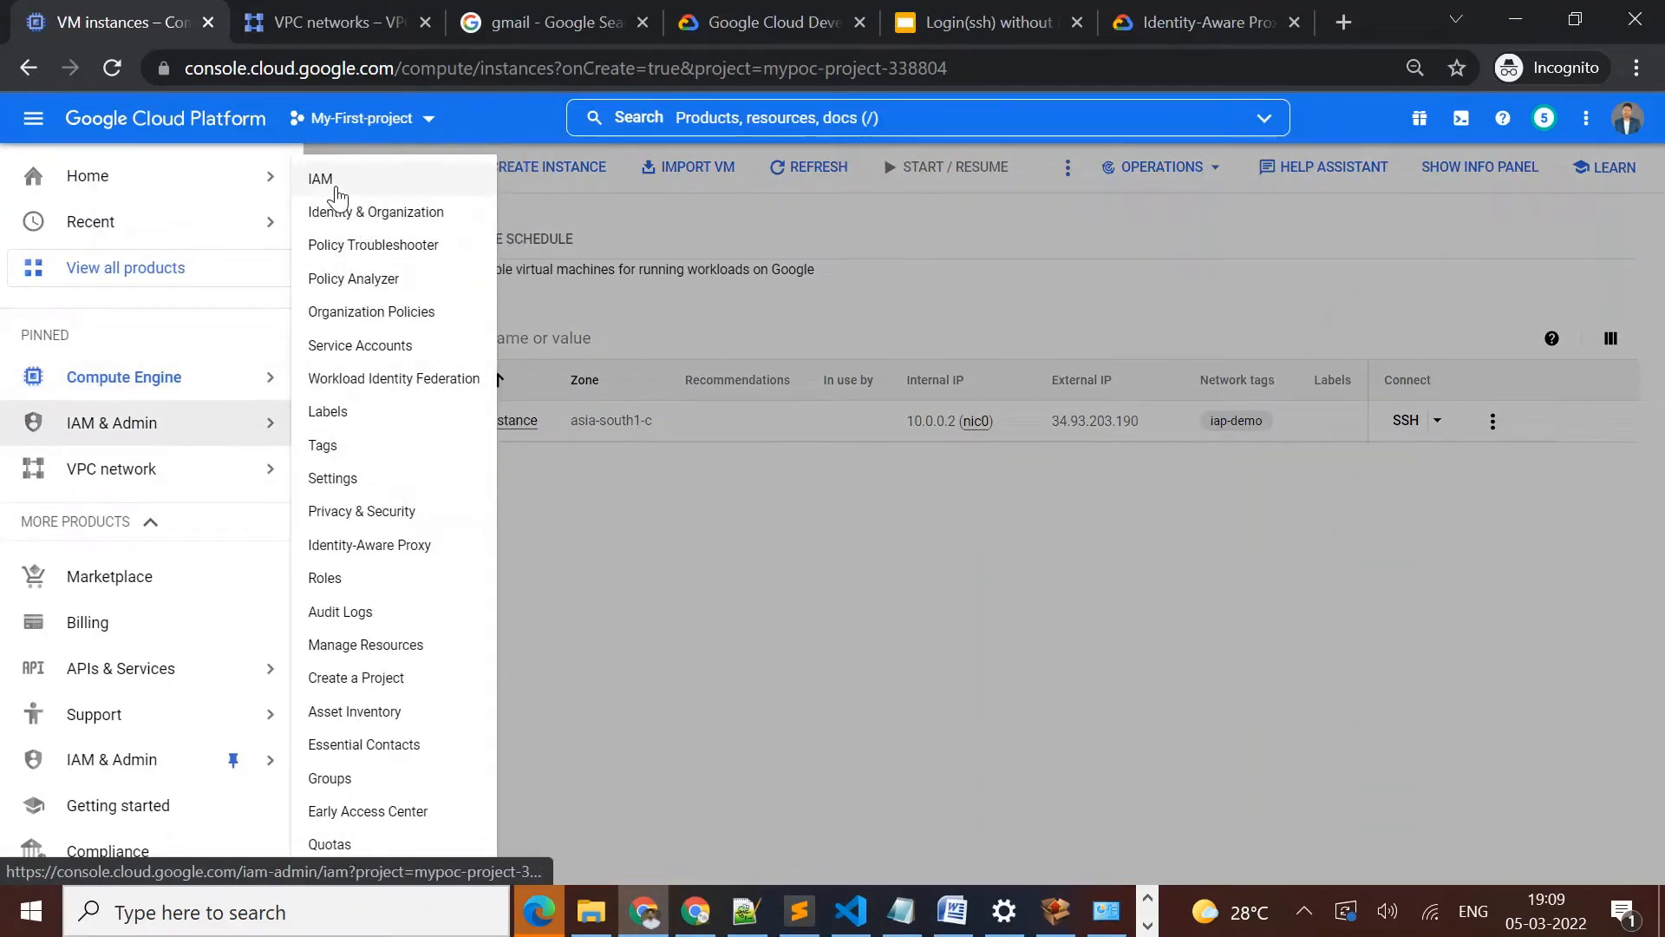
left_click(317, 178)
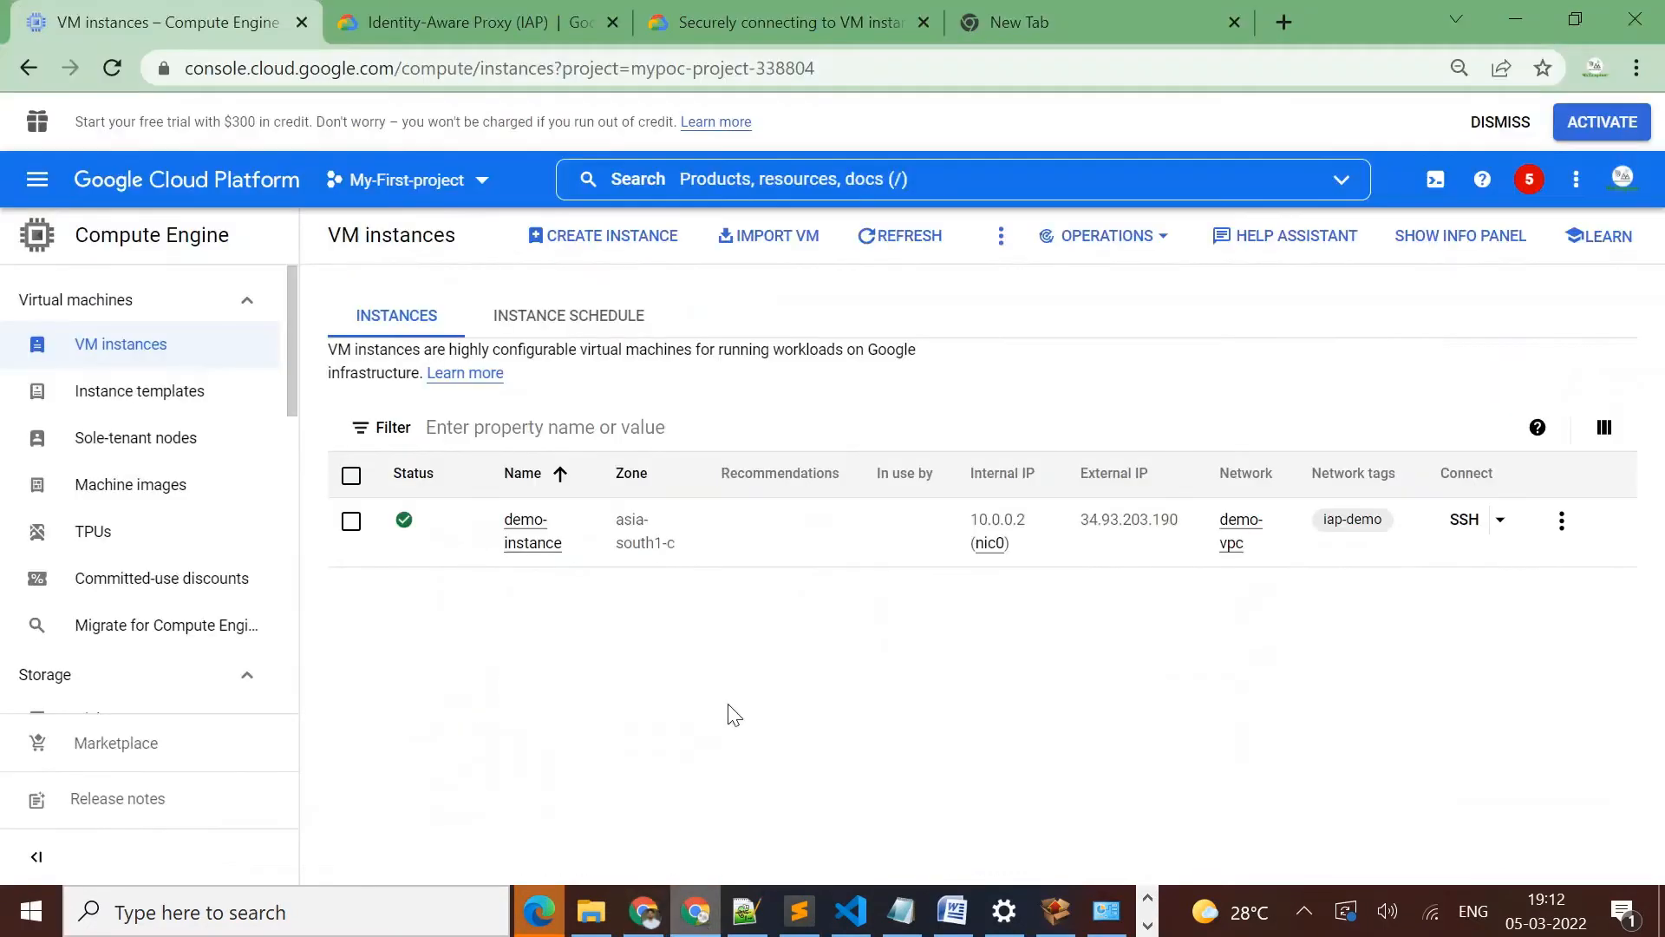
Reload the VM instances list in the second account's Chrome window and start an SSH session to demo-instance
left_click(112, 70)
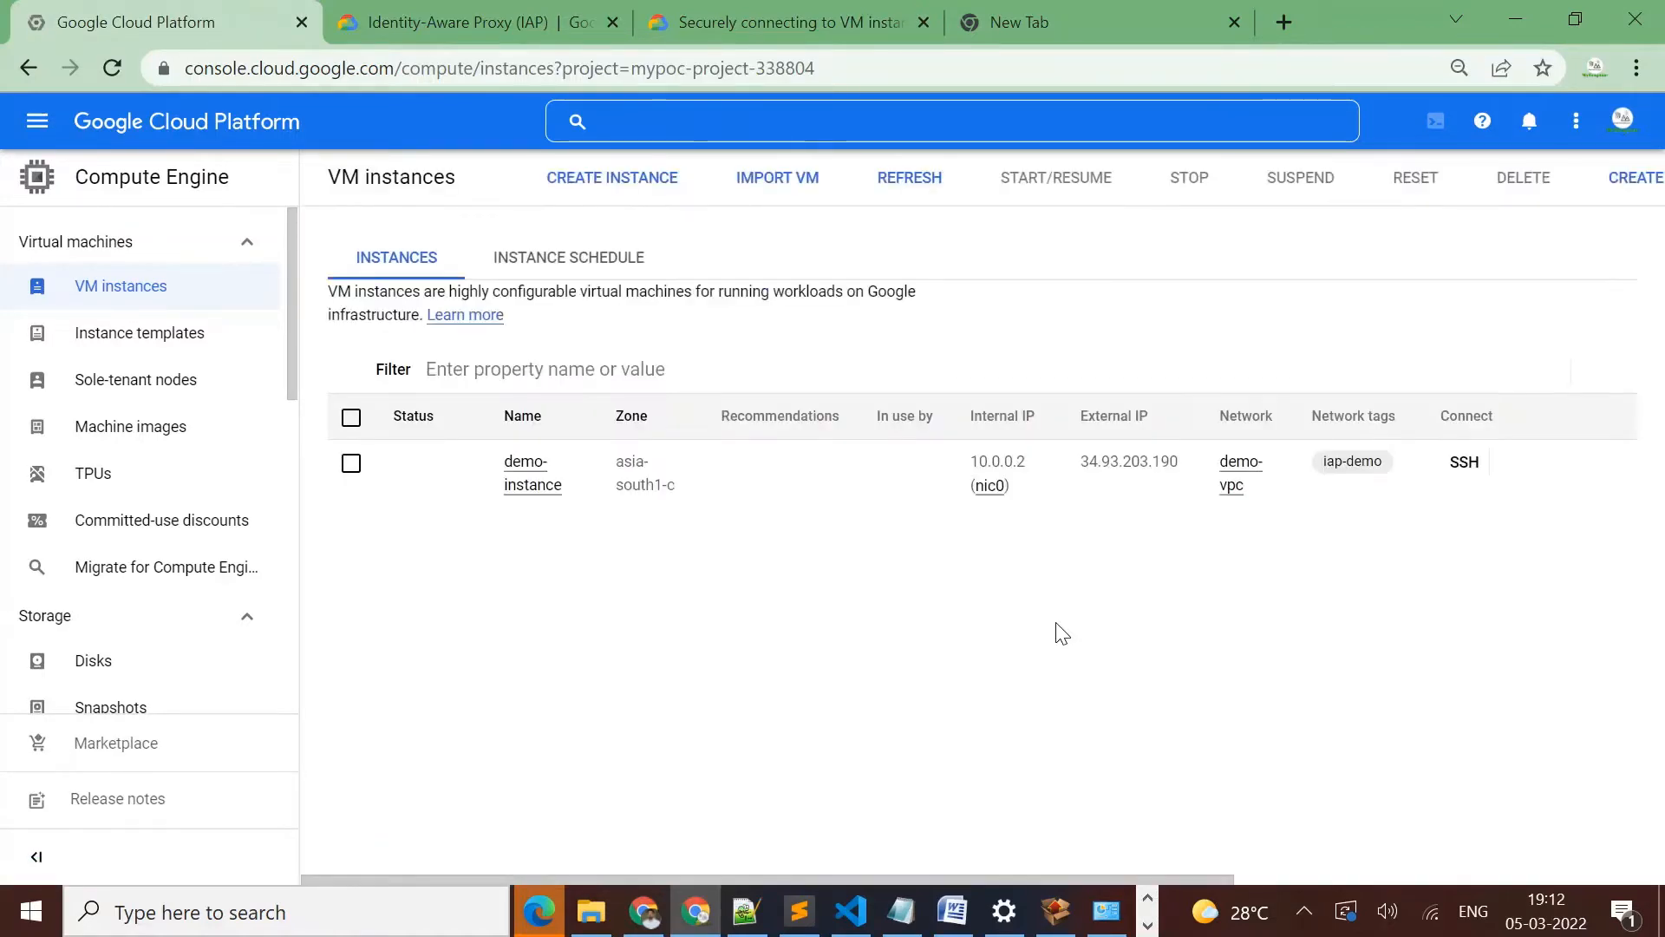
left_click(1464, 464)
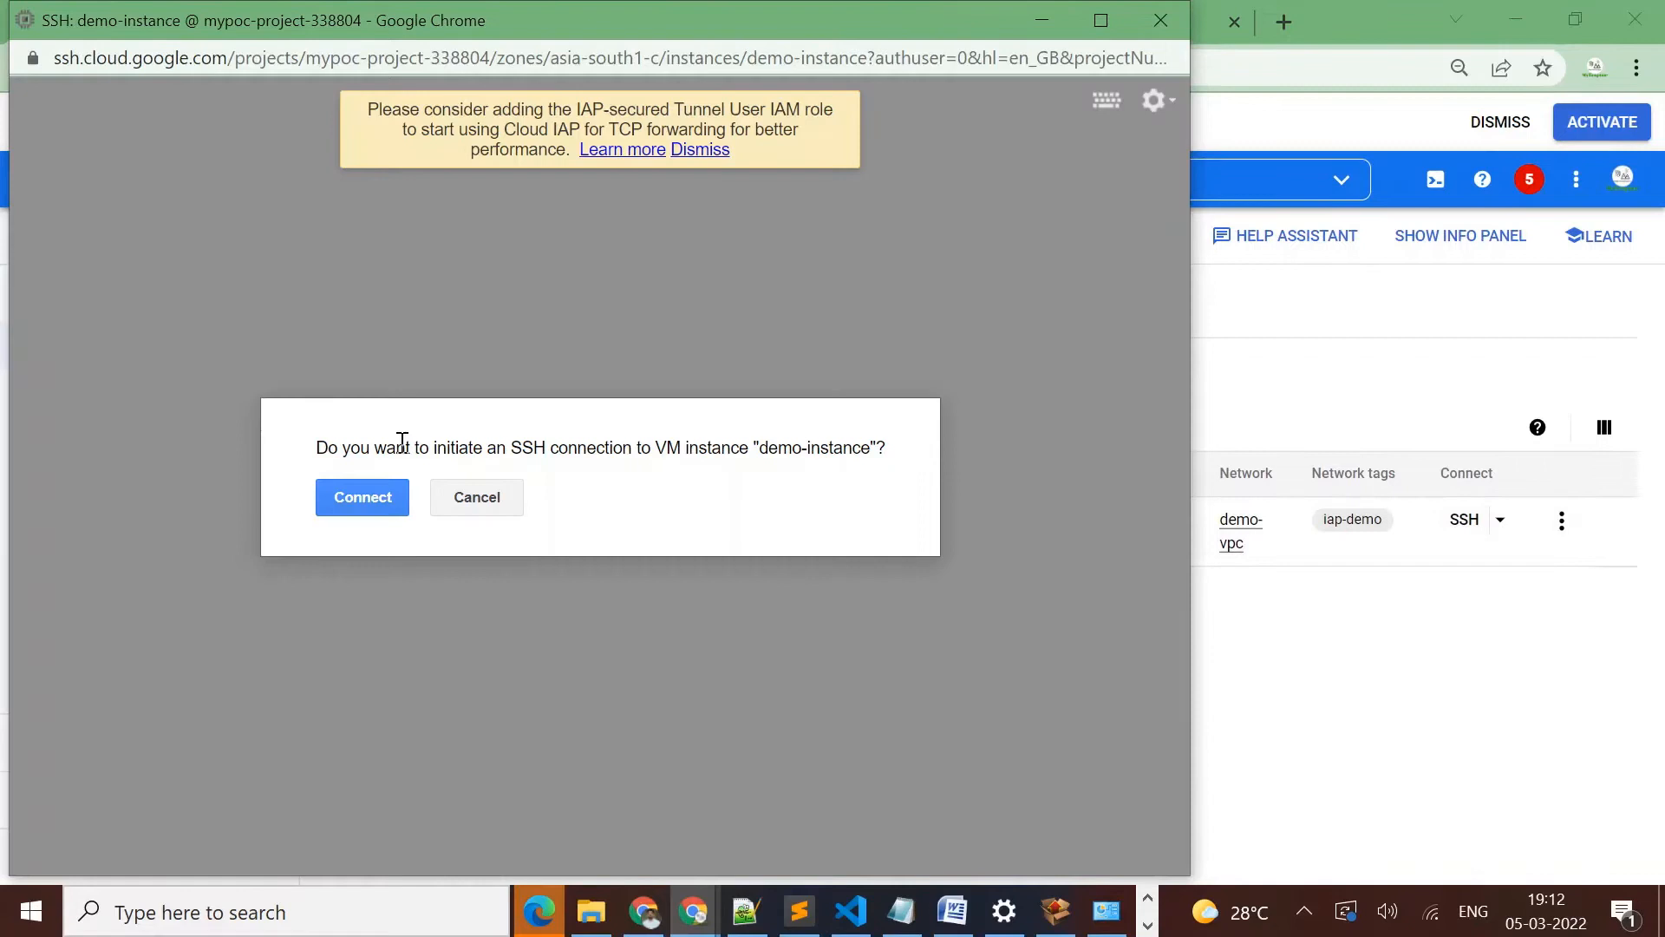
left_click(338, 494)
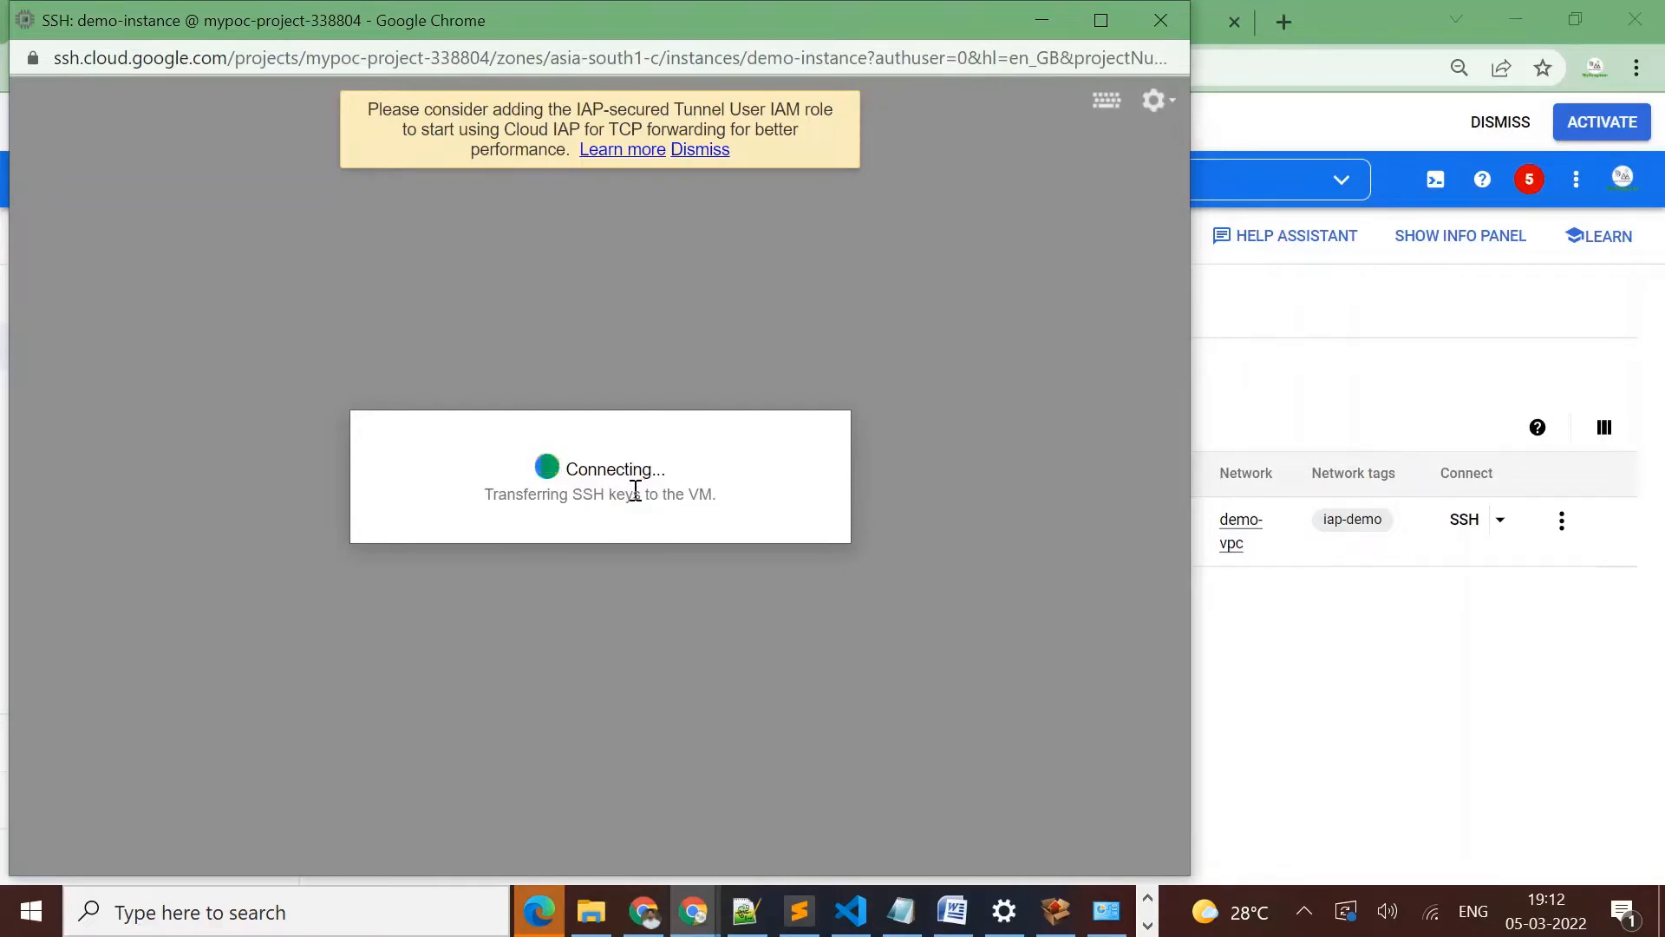
triple_click(635, 490)
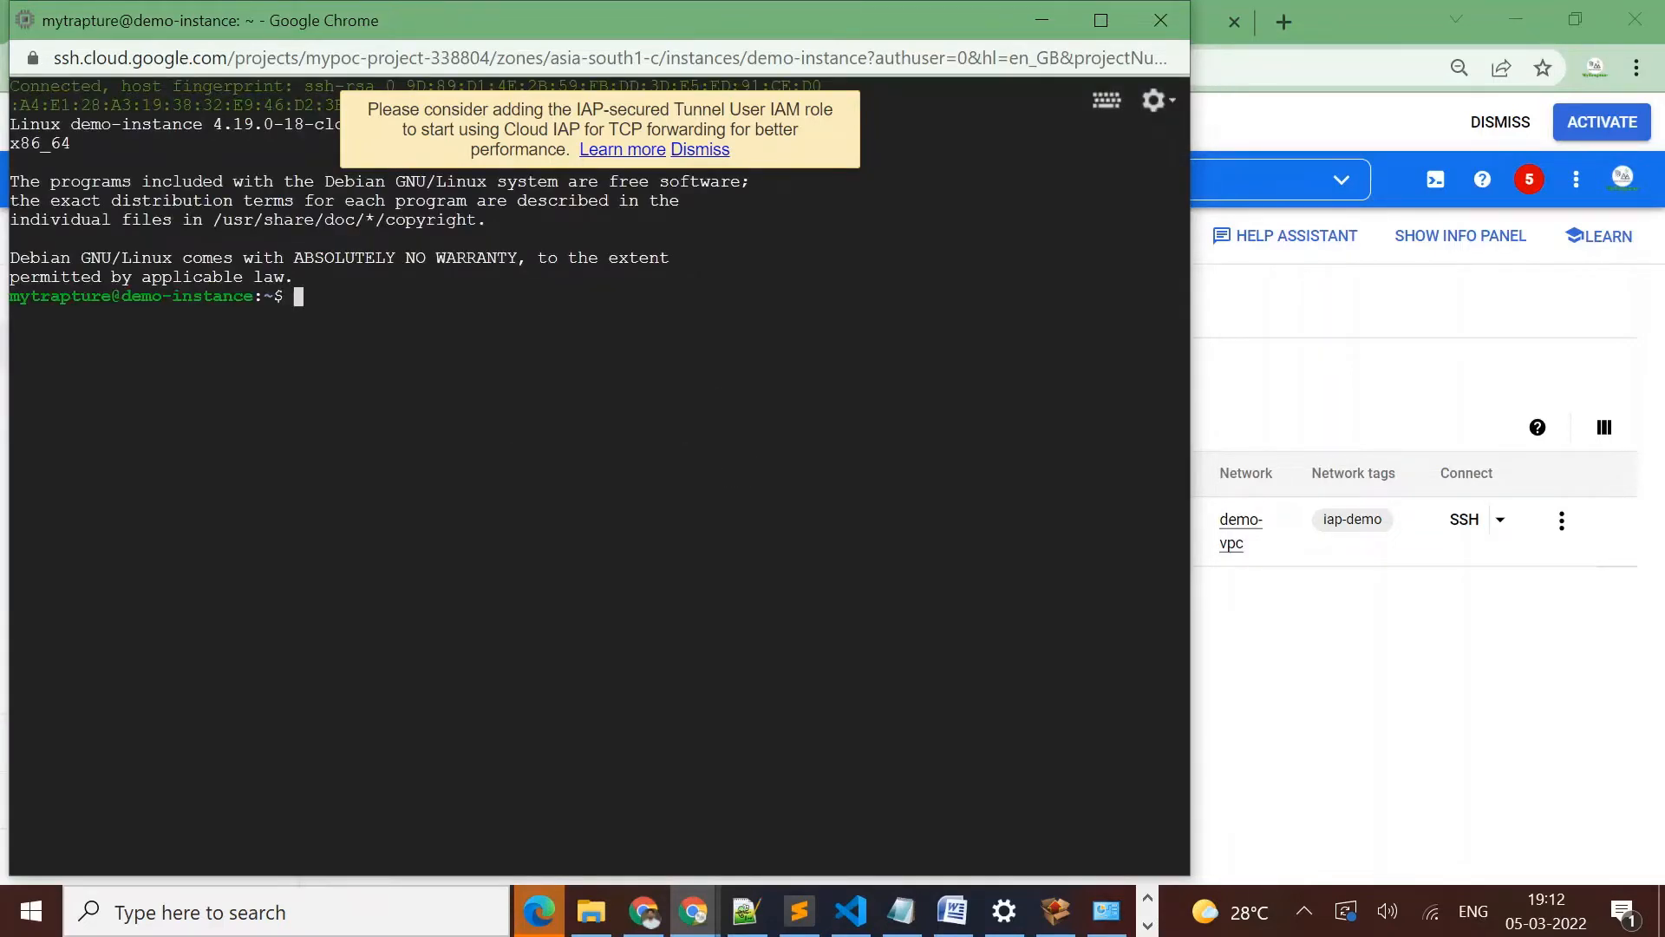
key("Return")
key("Return")
key("Return")
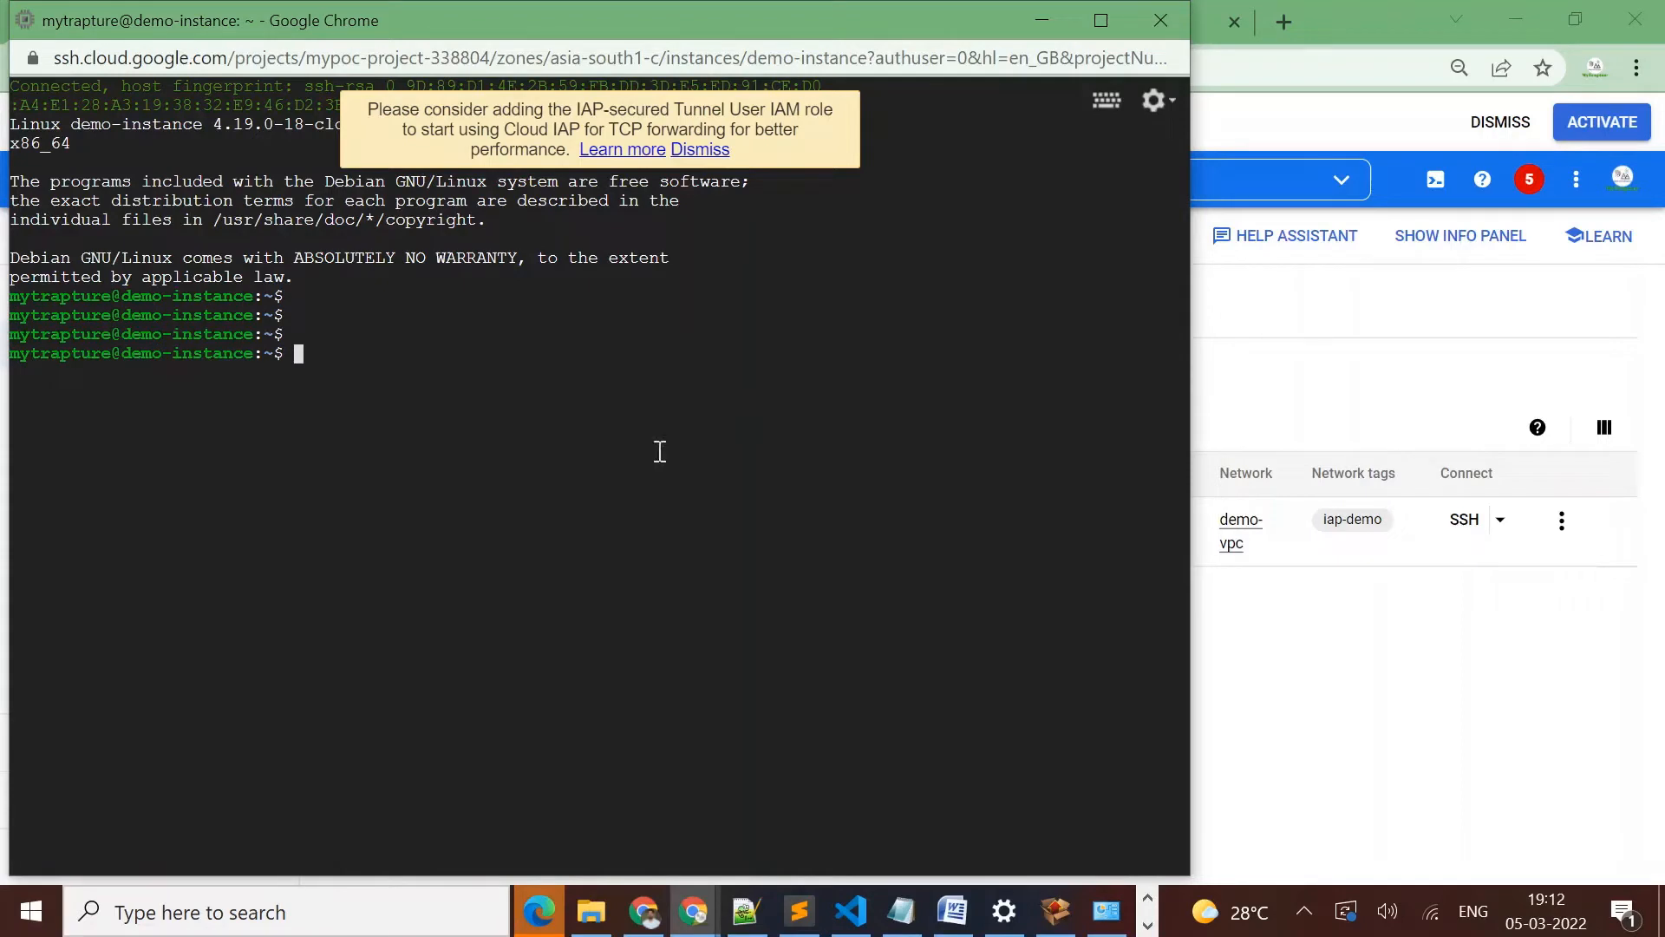
Run hostname in the demo-instance SSH session, then close the session window
type("hostname")
key("Return")
key("Return")
key("Return")
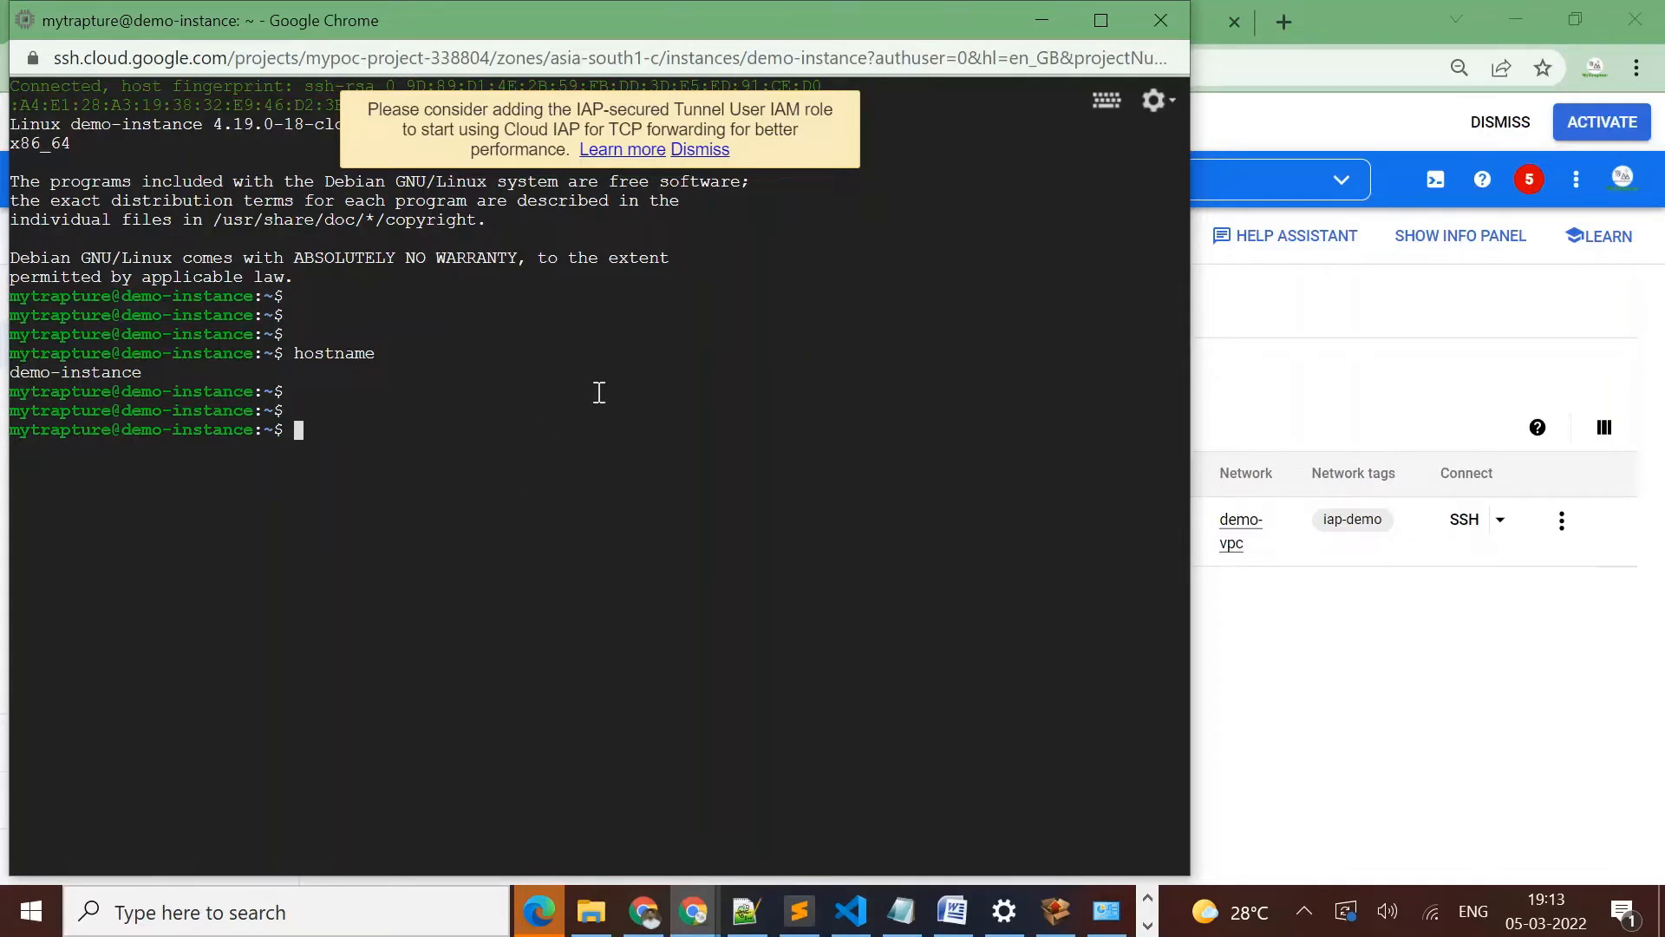
left_click(1159, 33)
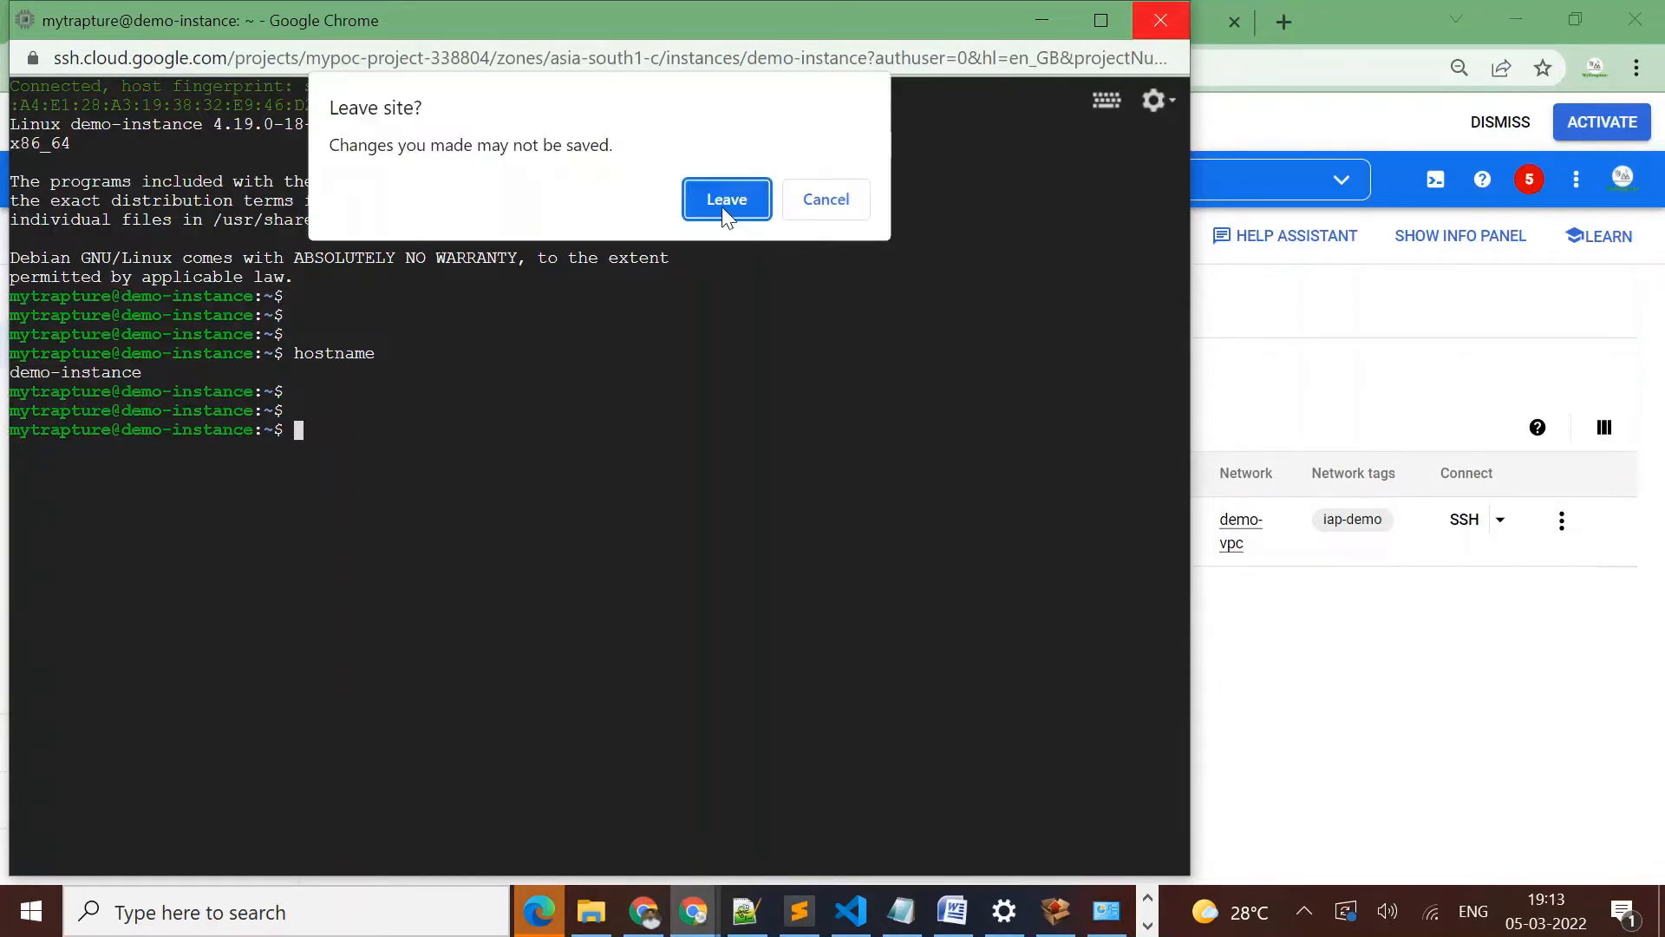
left_click(720, 204)
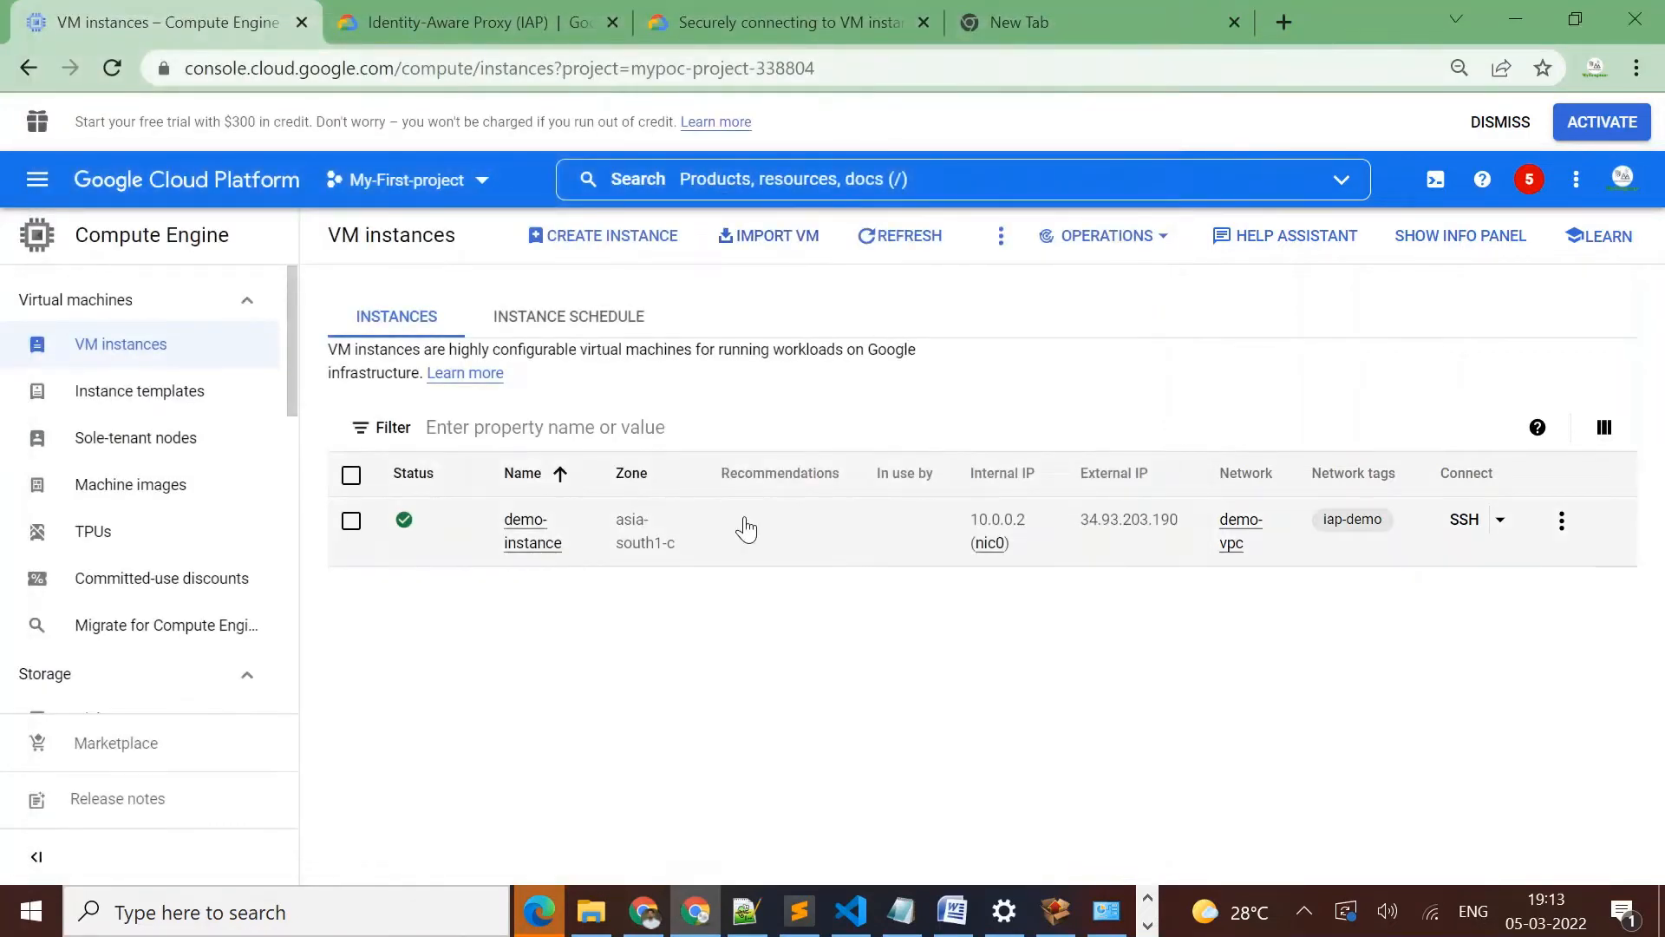
Return to the Incognito window and open demo-instance's details from the Compute Engine VM instances list
mouse_move(642, 917)
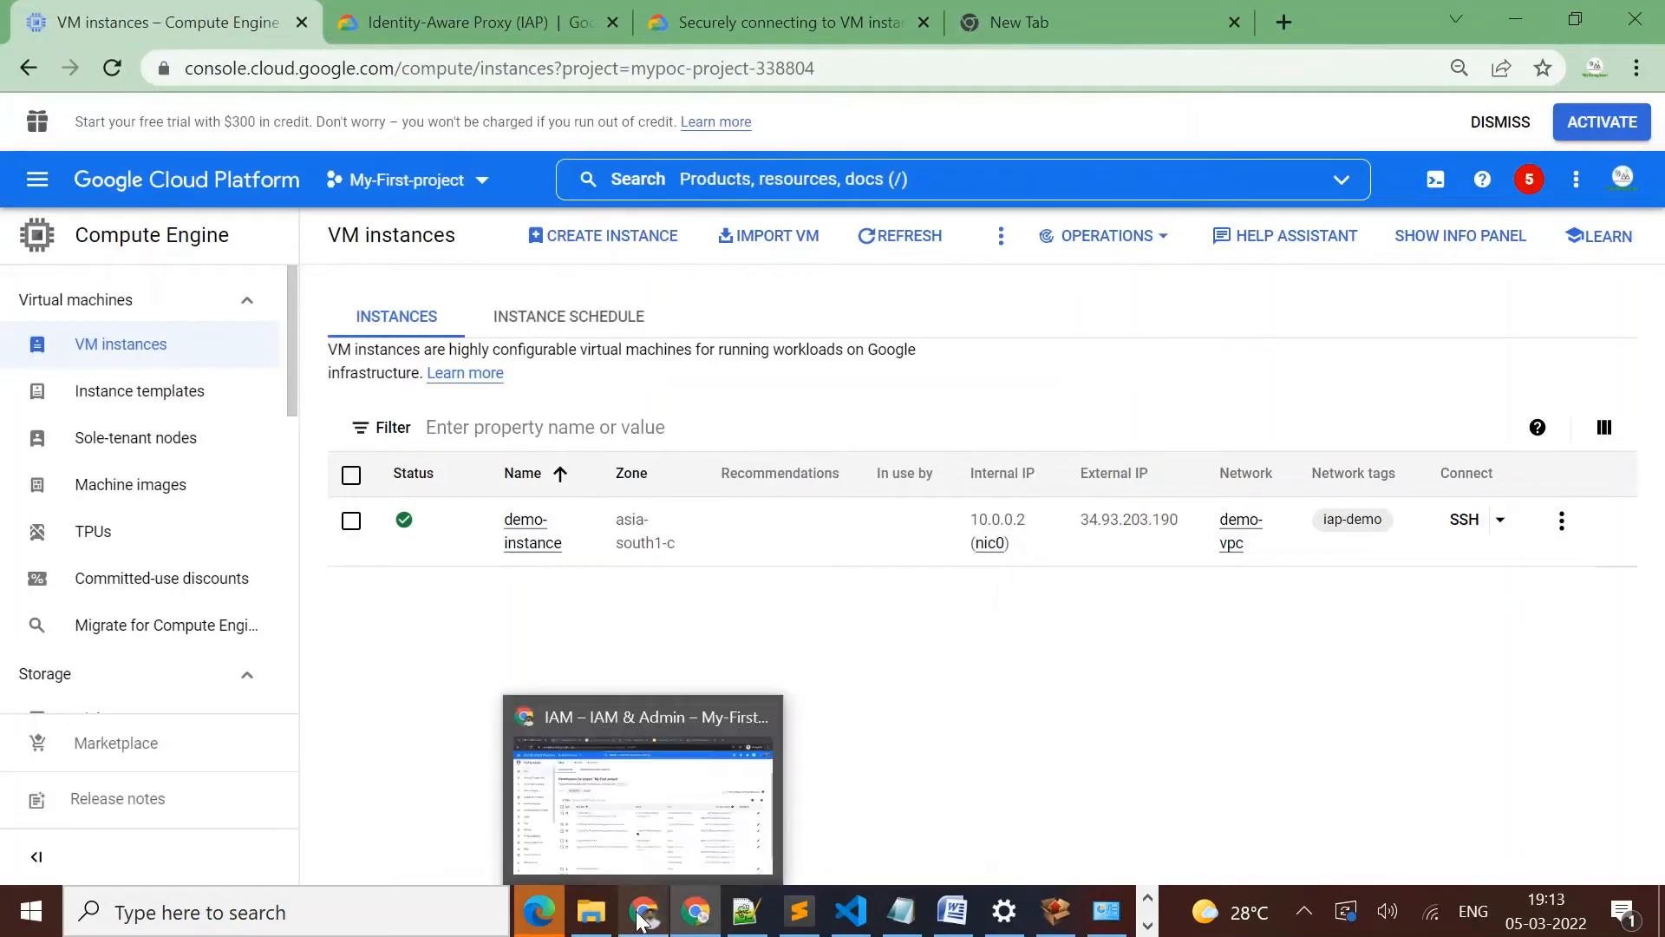
left_click(663, 846)
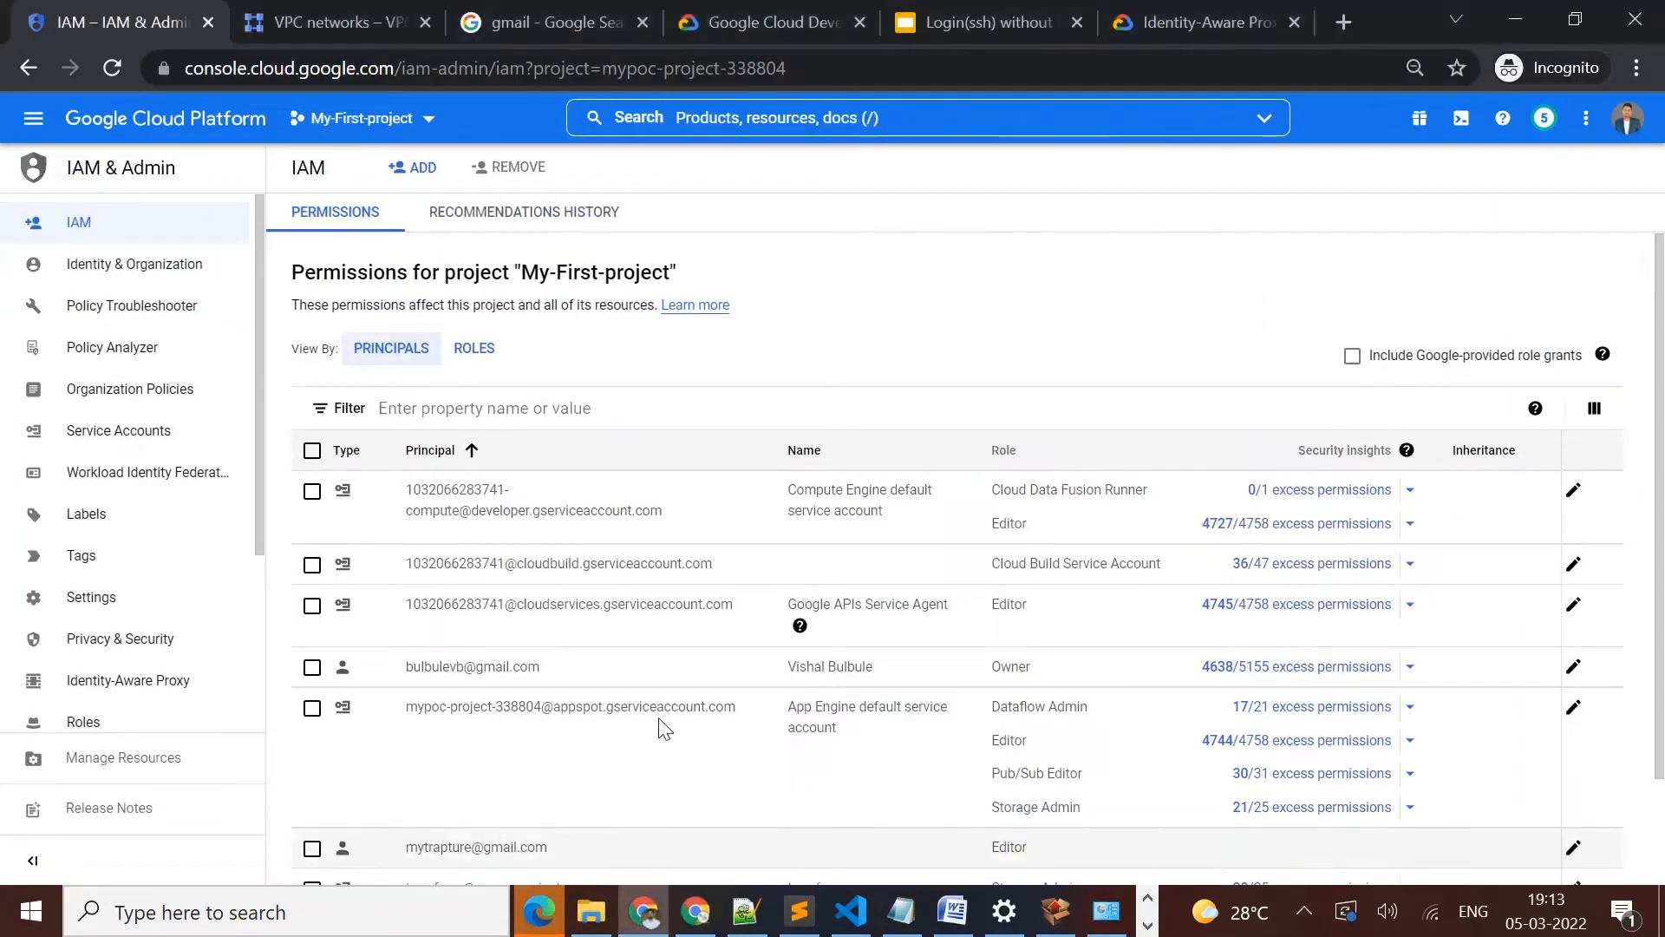
left_click(33, 118)
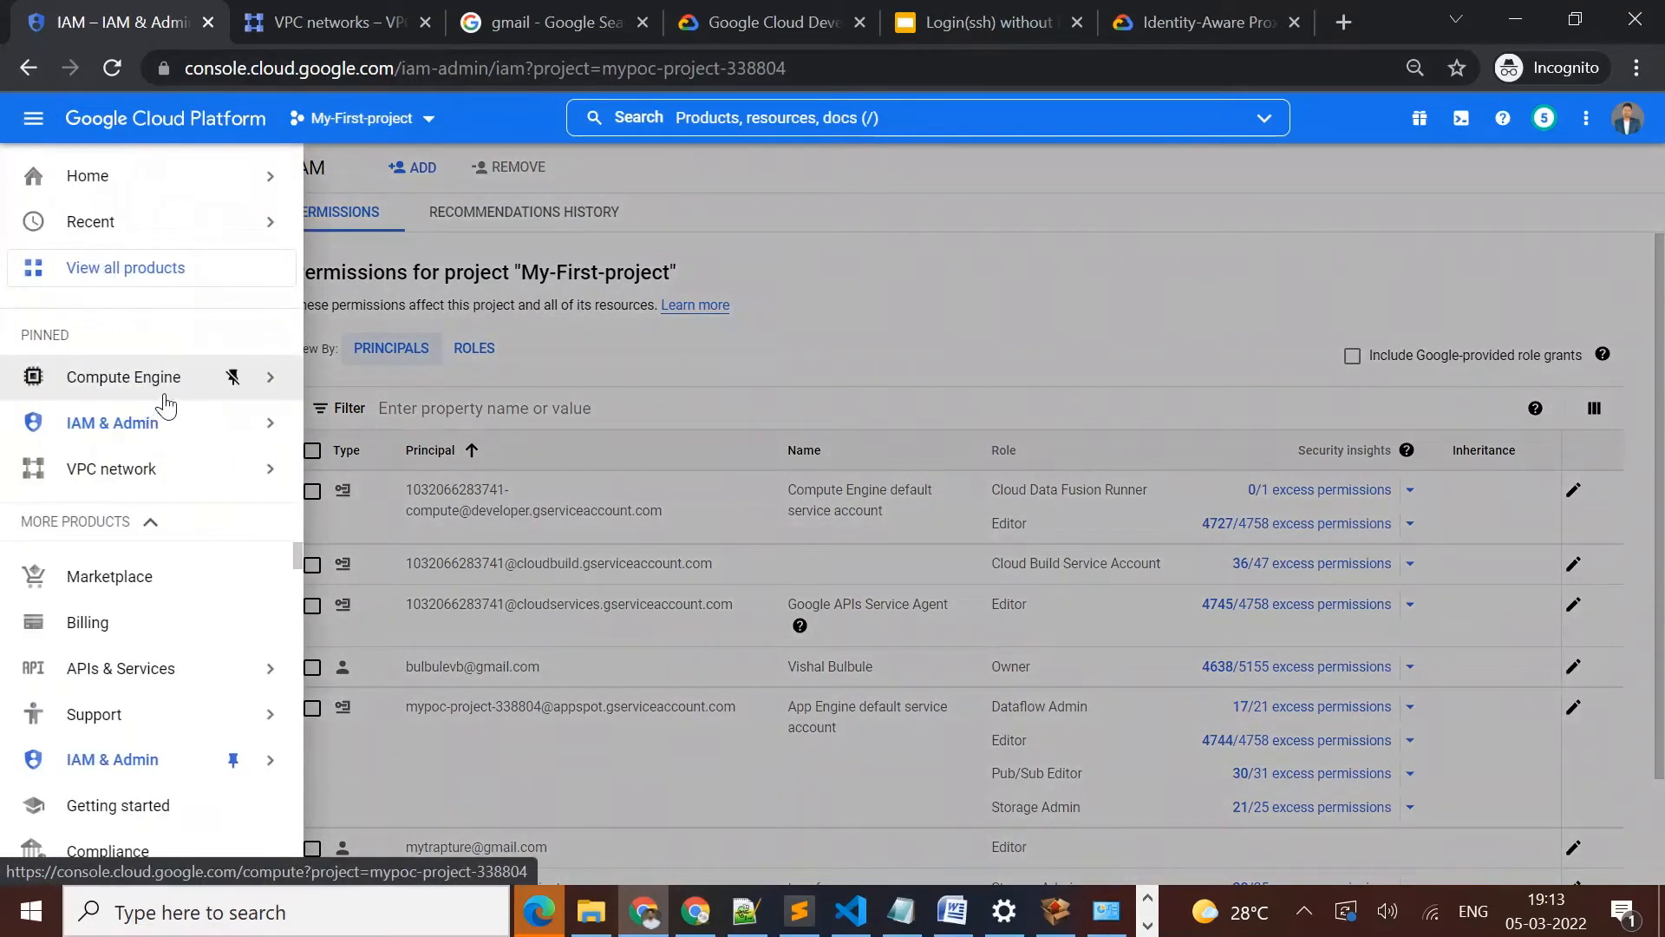
mouse_move(171, 390)
left_click(354, 205)
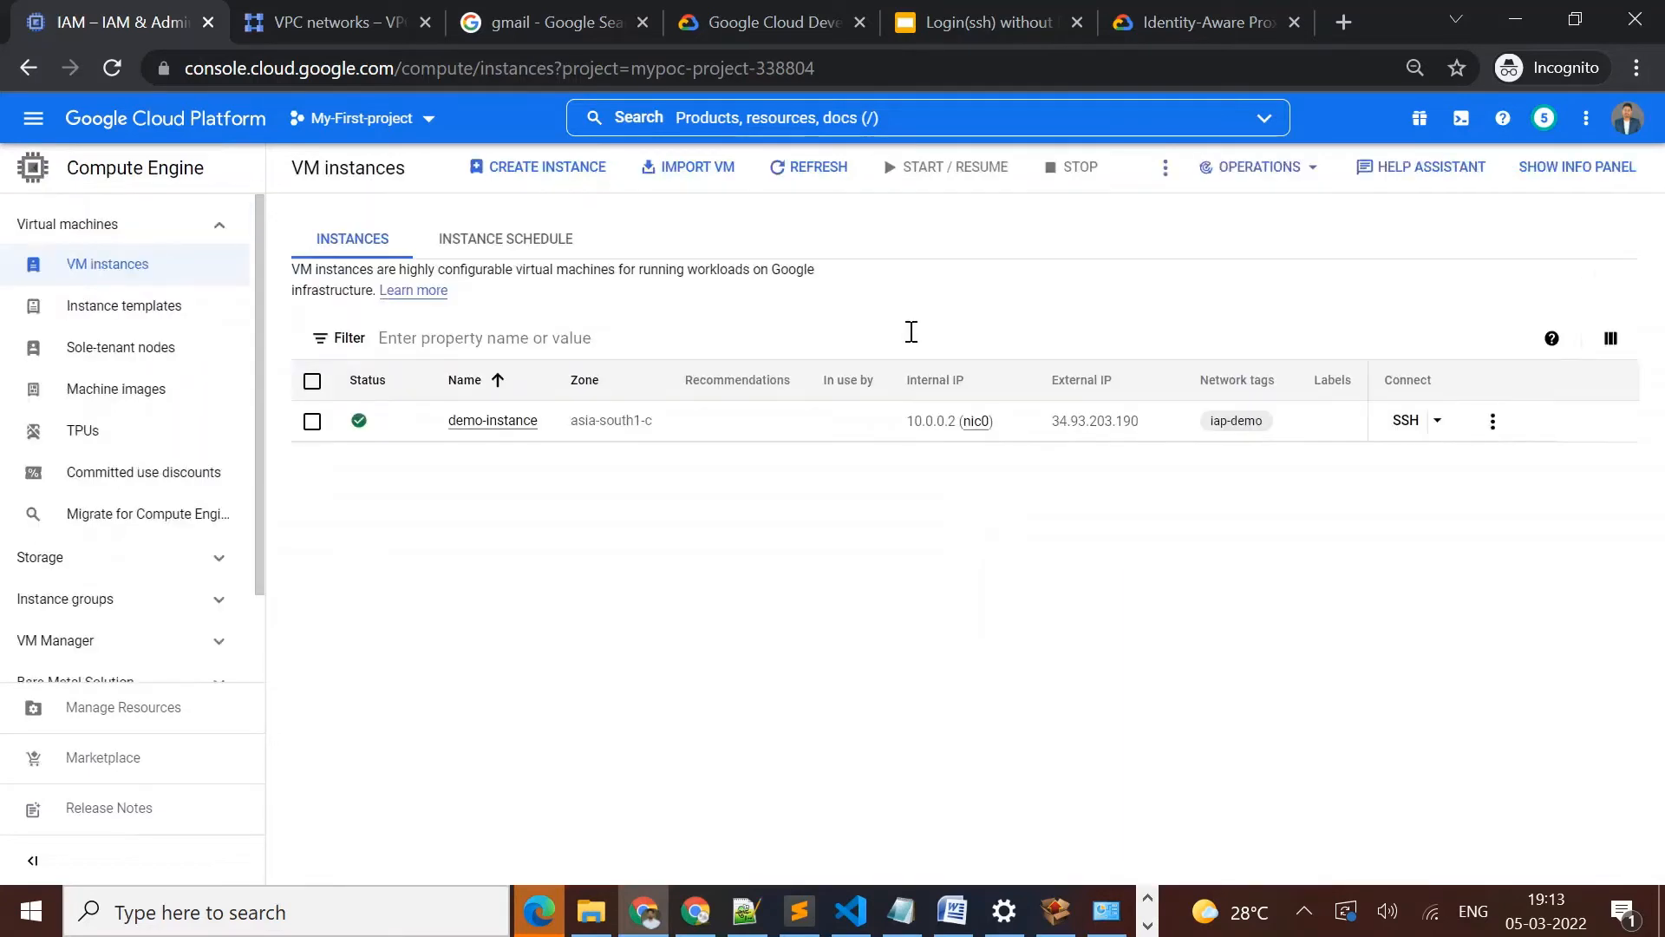
left_click(479, 423)
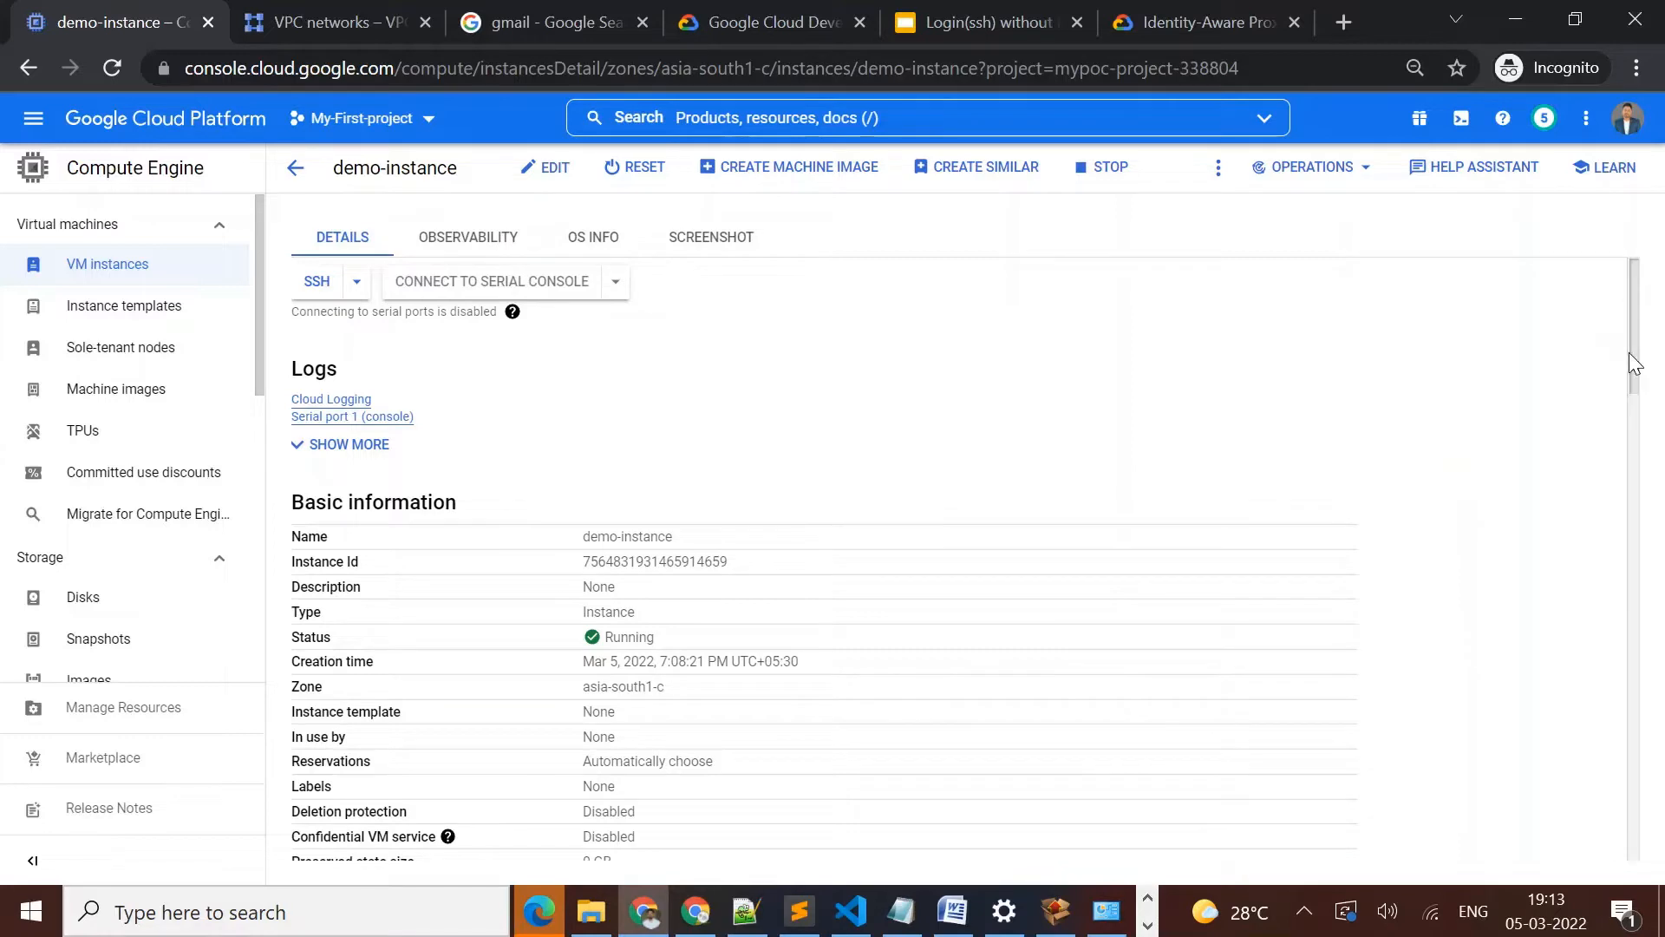
left_click_drag(1634, 363, 1628, 383)
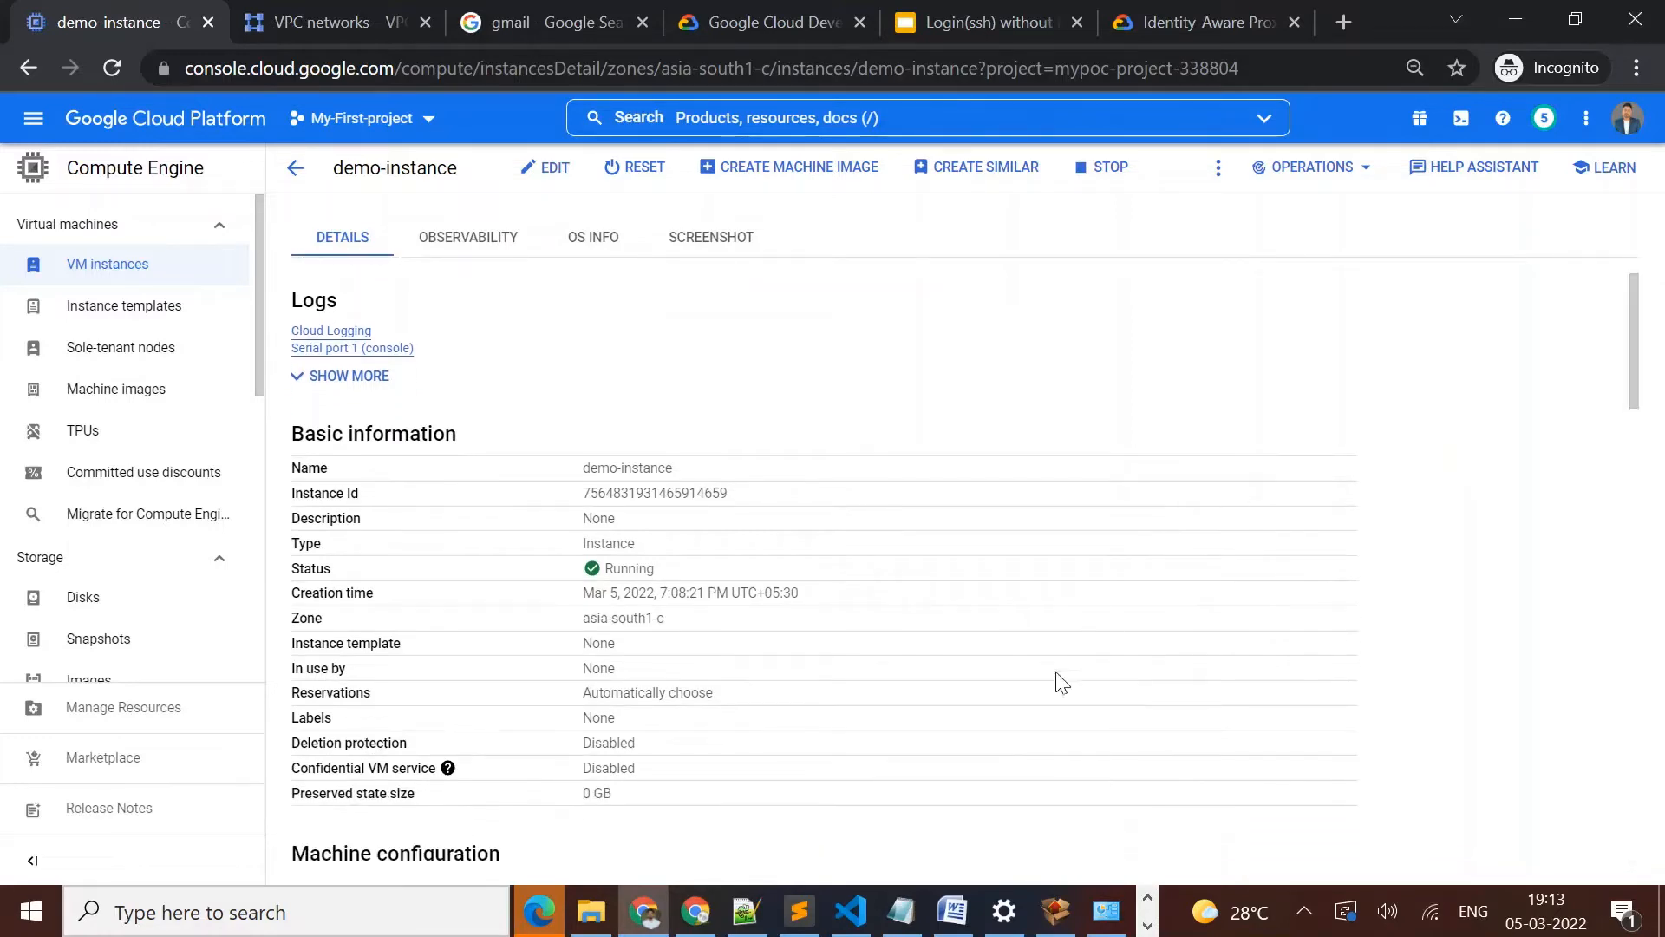
Launch Cloud Shell from the second account's Chrome window in its own tab and close the embedded terminal
mouse_move(696, 910)
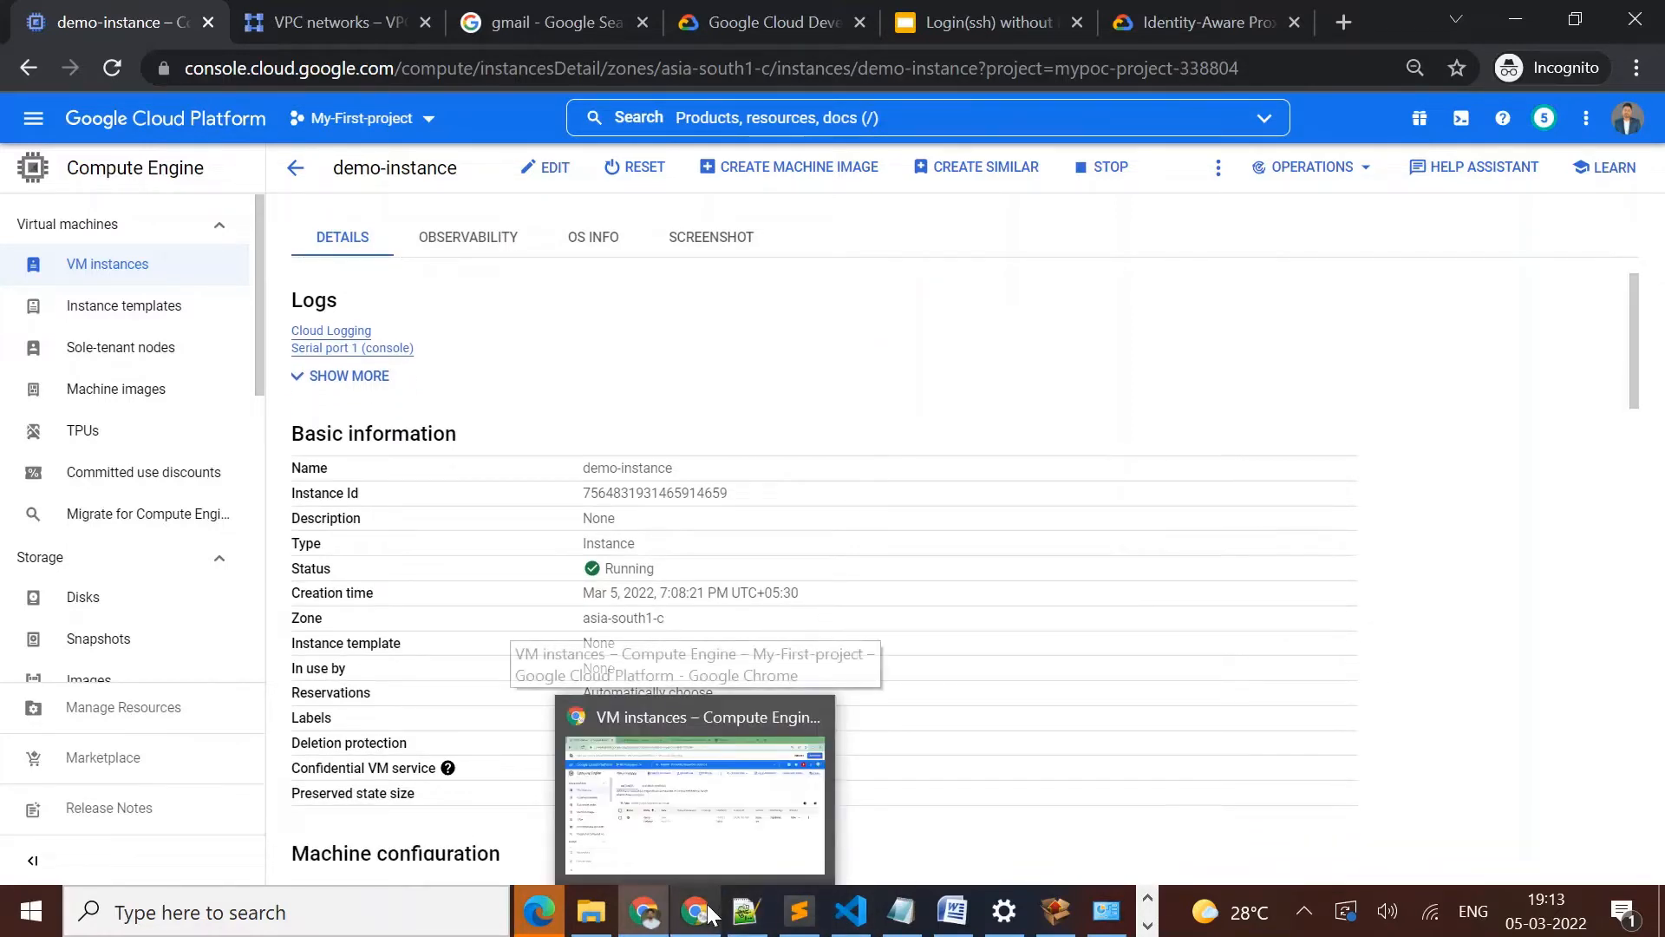
left_click(732, 805)
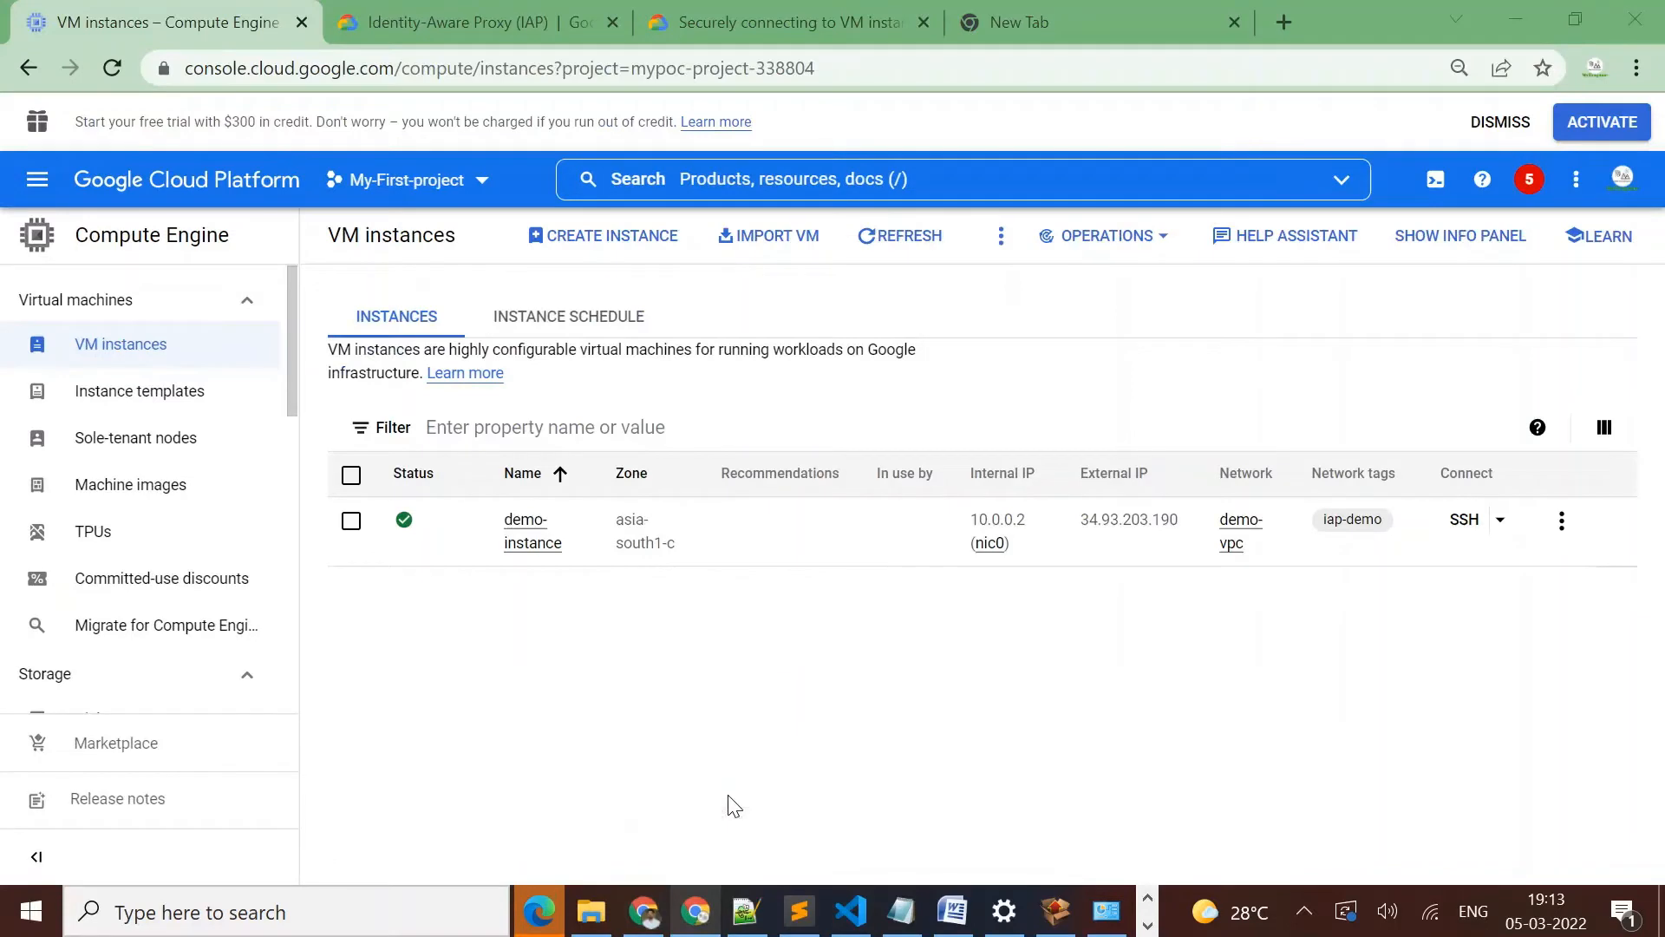
left_click(1433, 183)
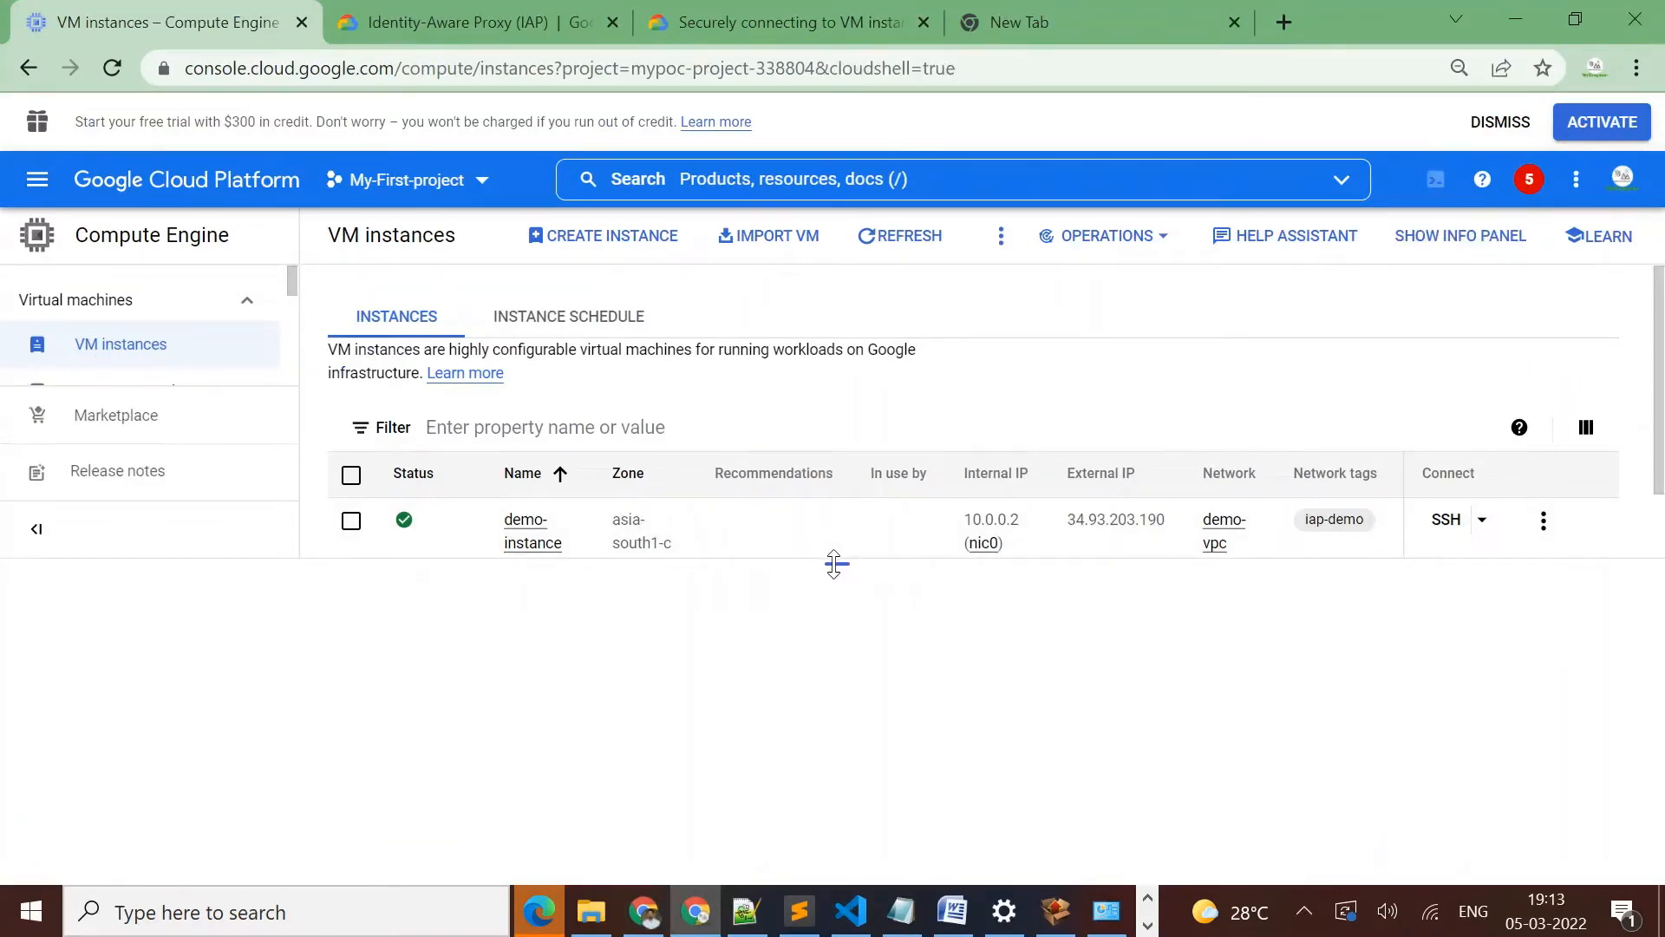
left_click_drag(833, 563, 808, 428)
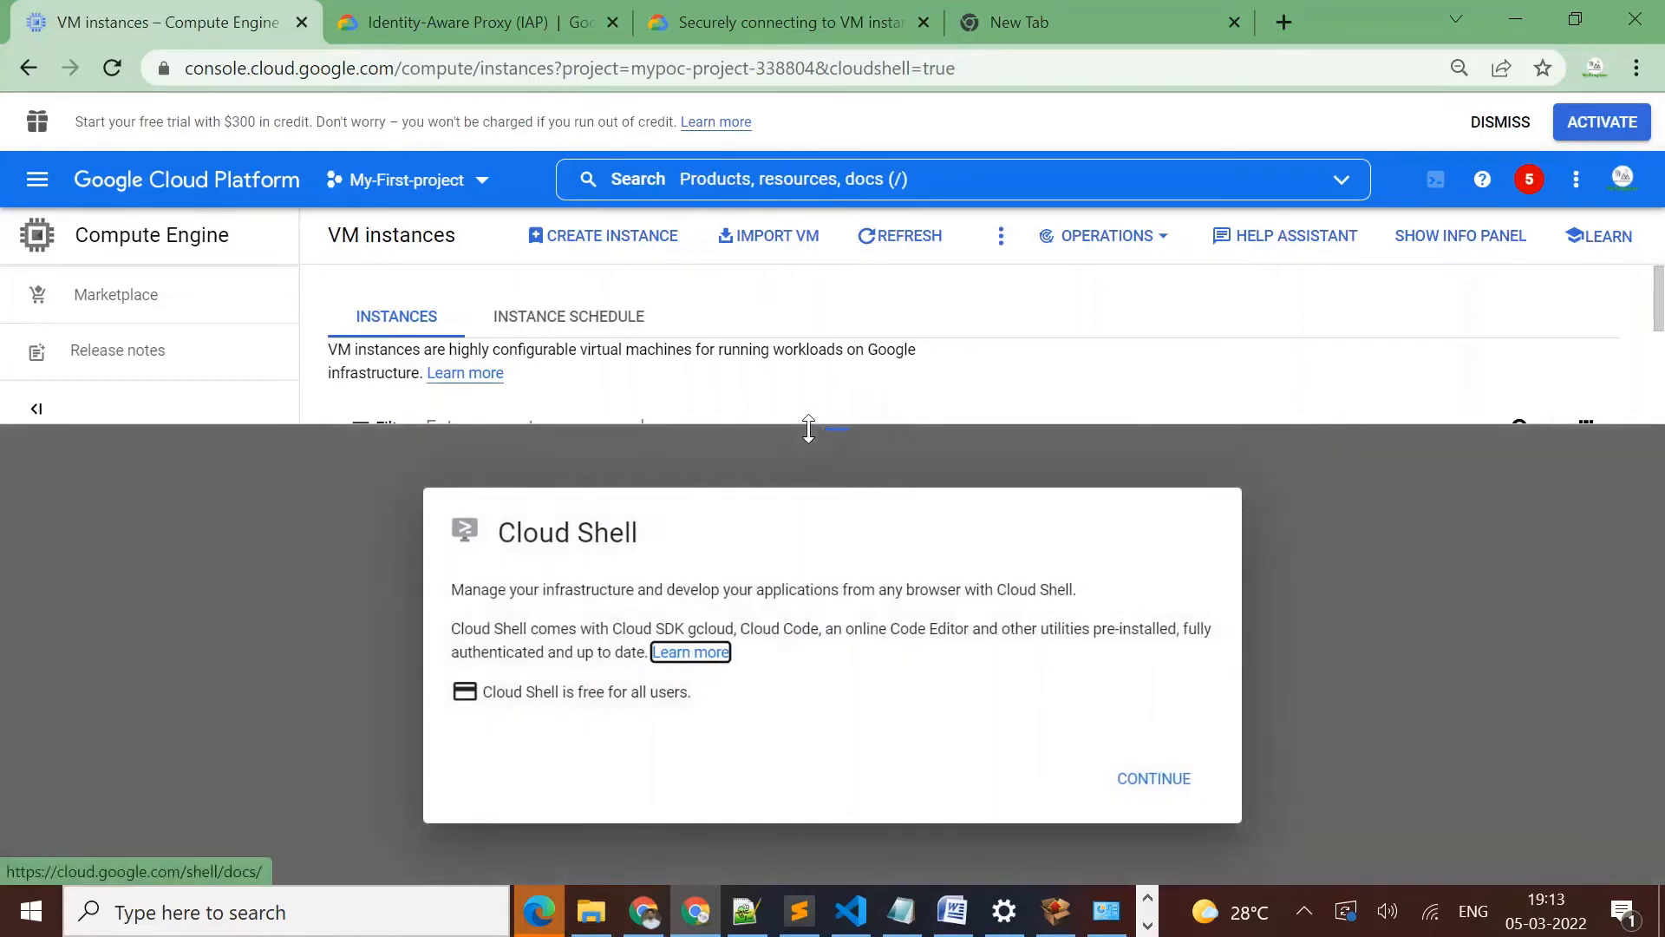
left_click(1170, 791)
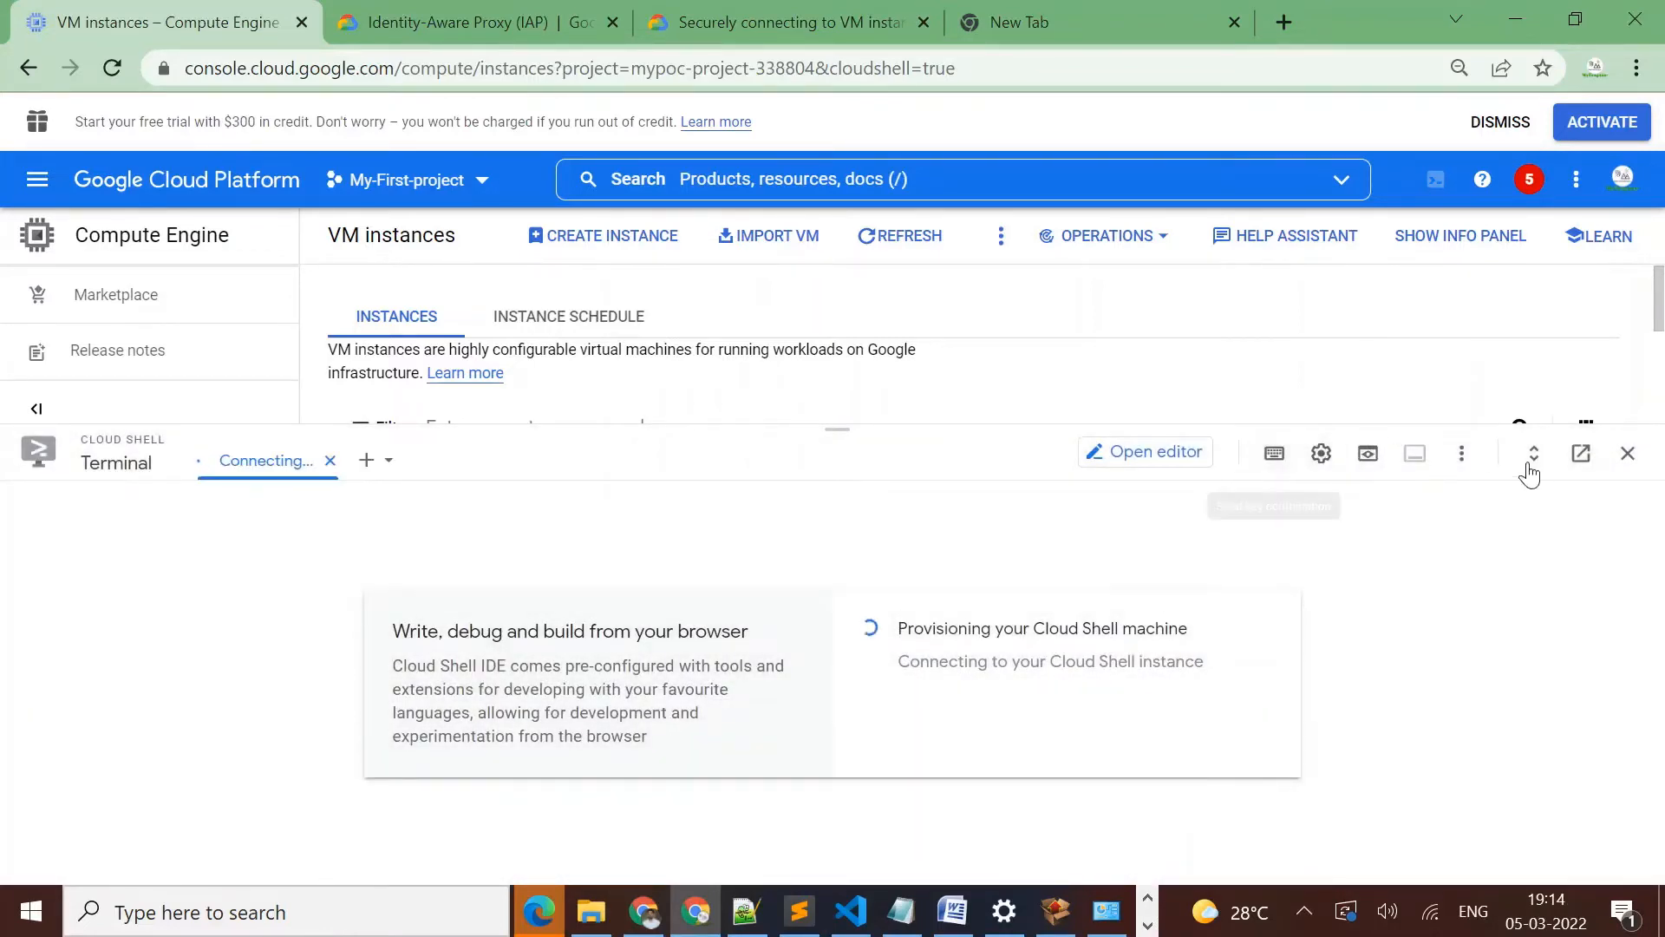
left_click(1581, 453)
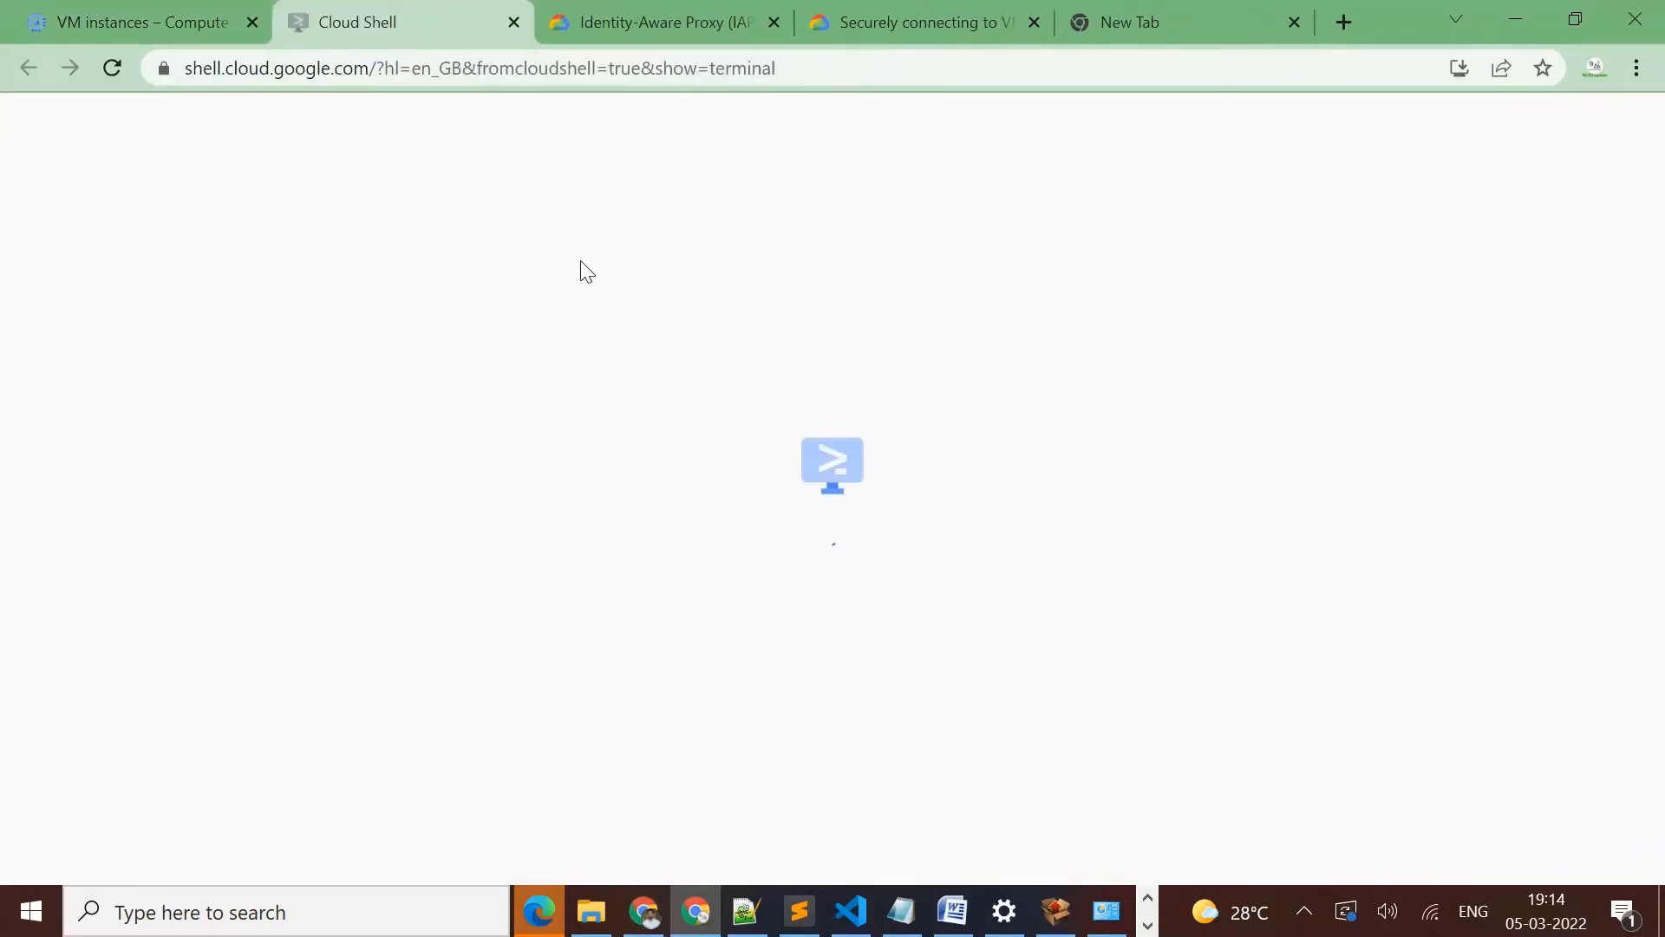
left_click(163, 23)
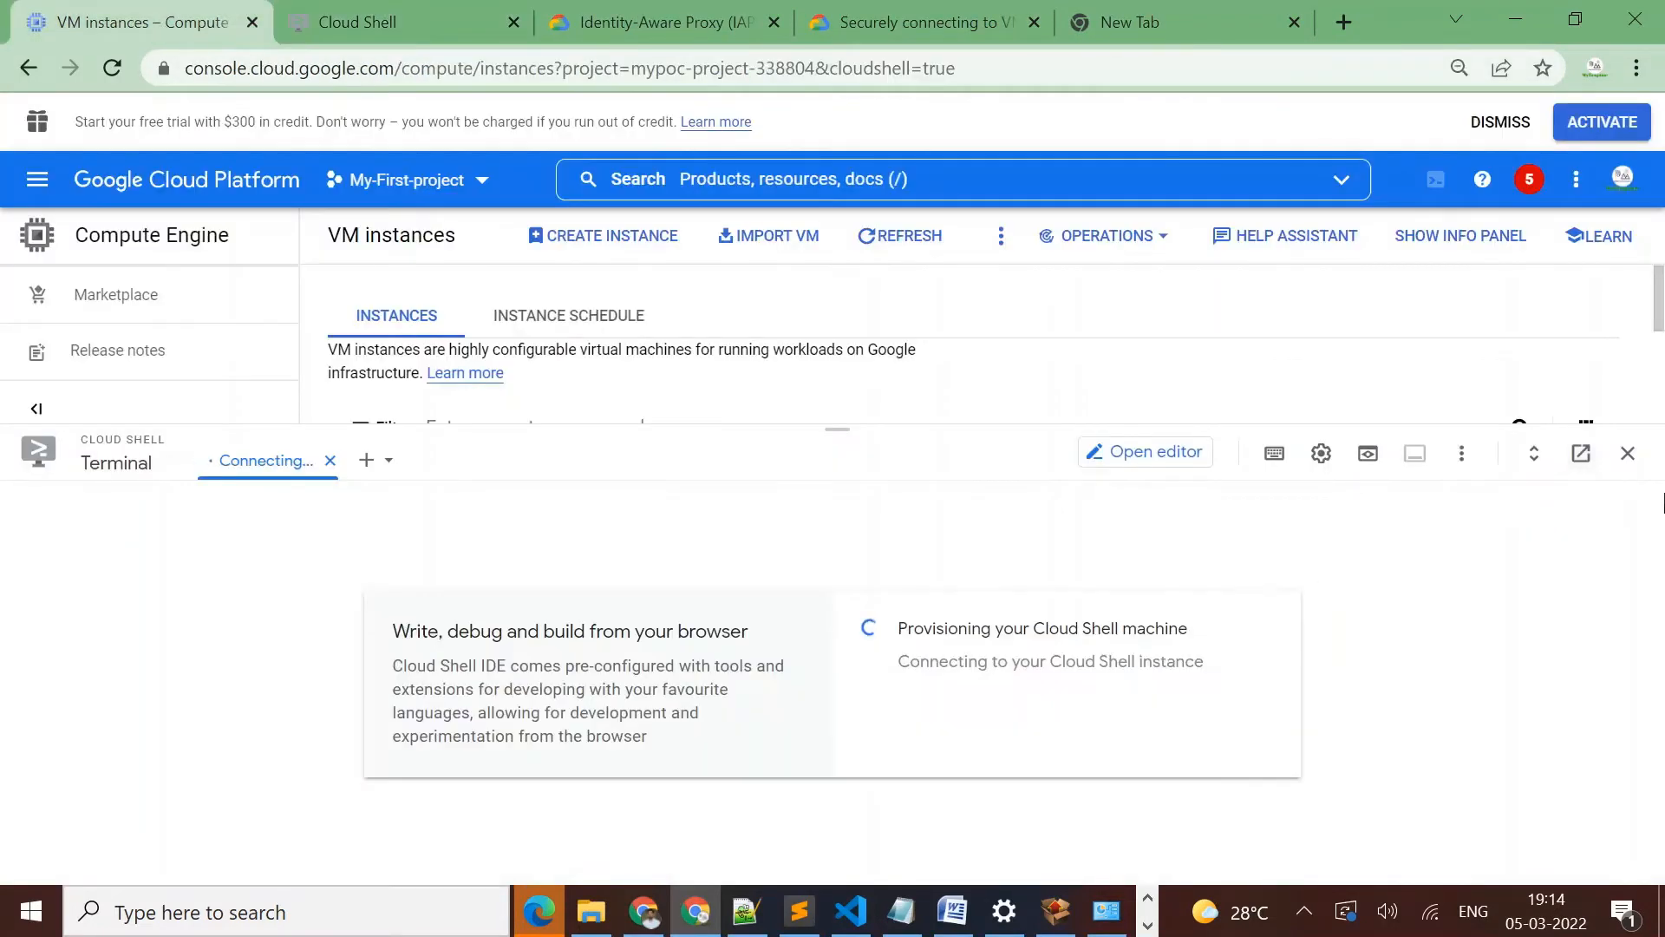
left_click(1628, 453)
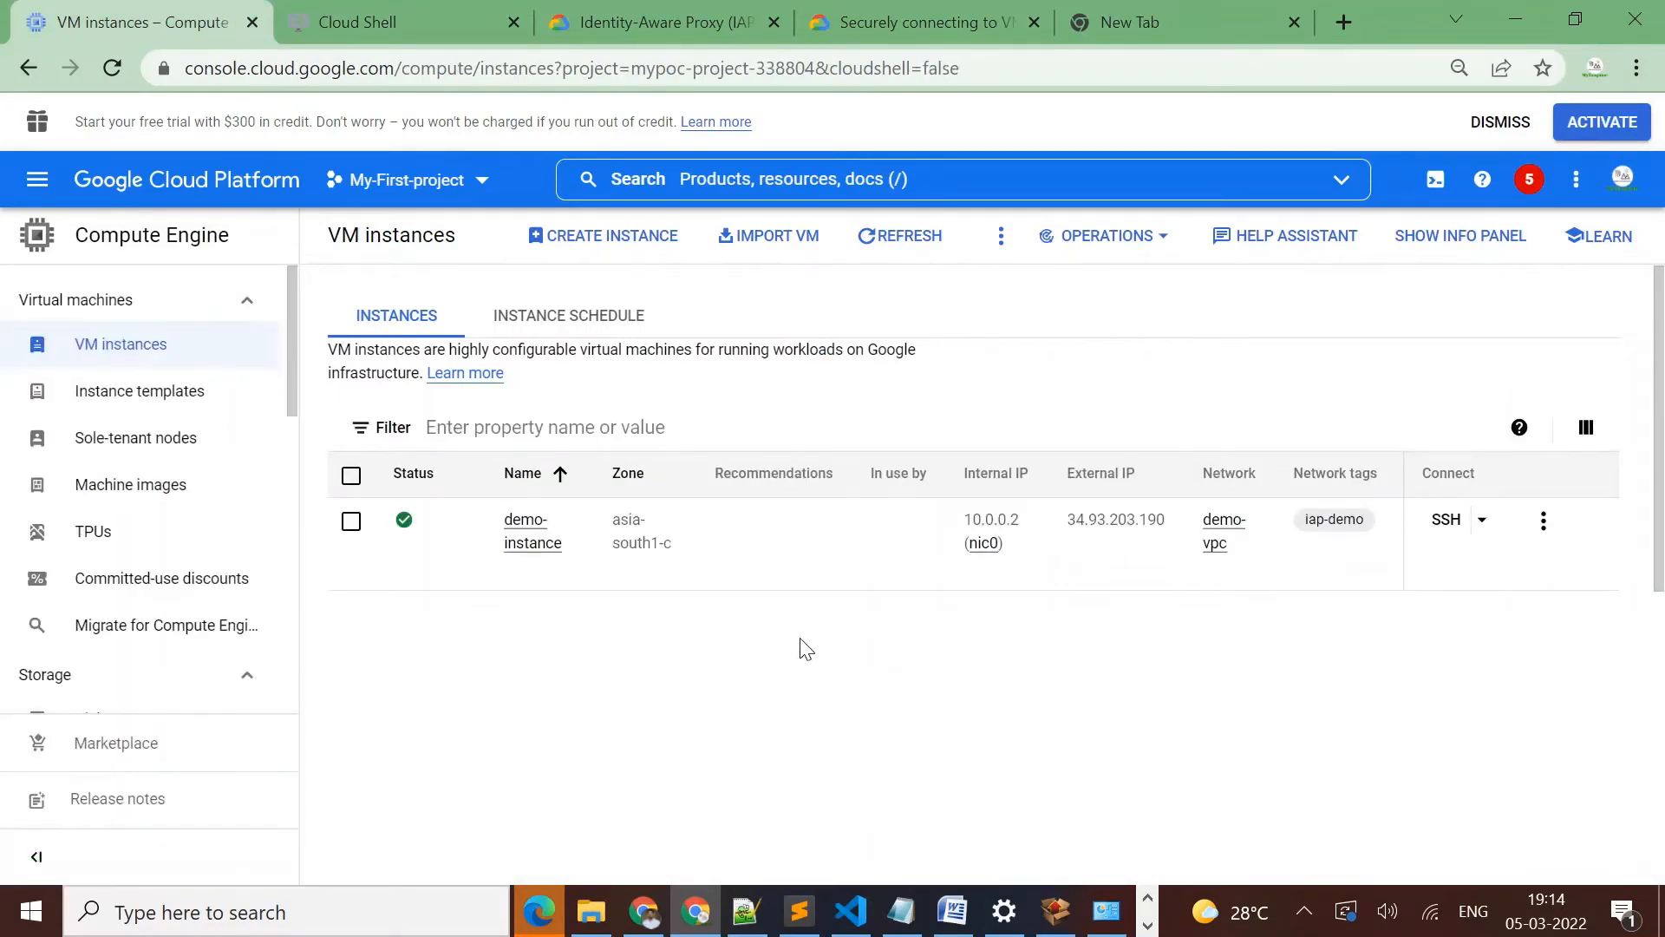
Select the demo-instance name in the VM instances list and bring up a fresh prompt in the Cloud Shell tab
left_click_drag(568, 553, 499, 537)
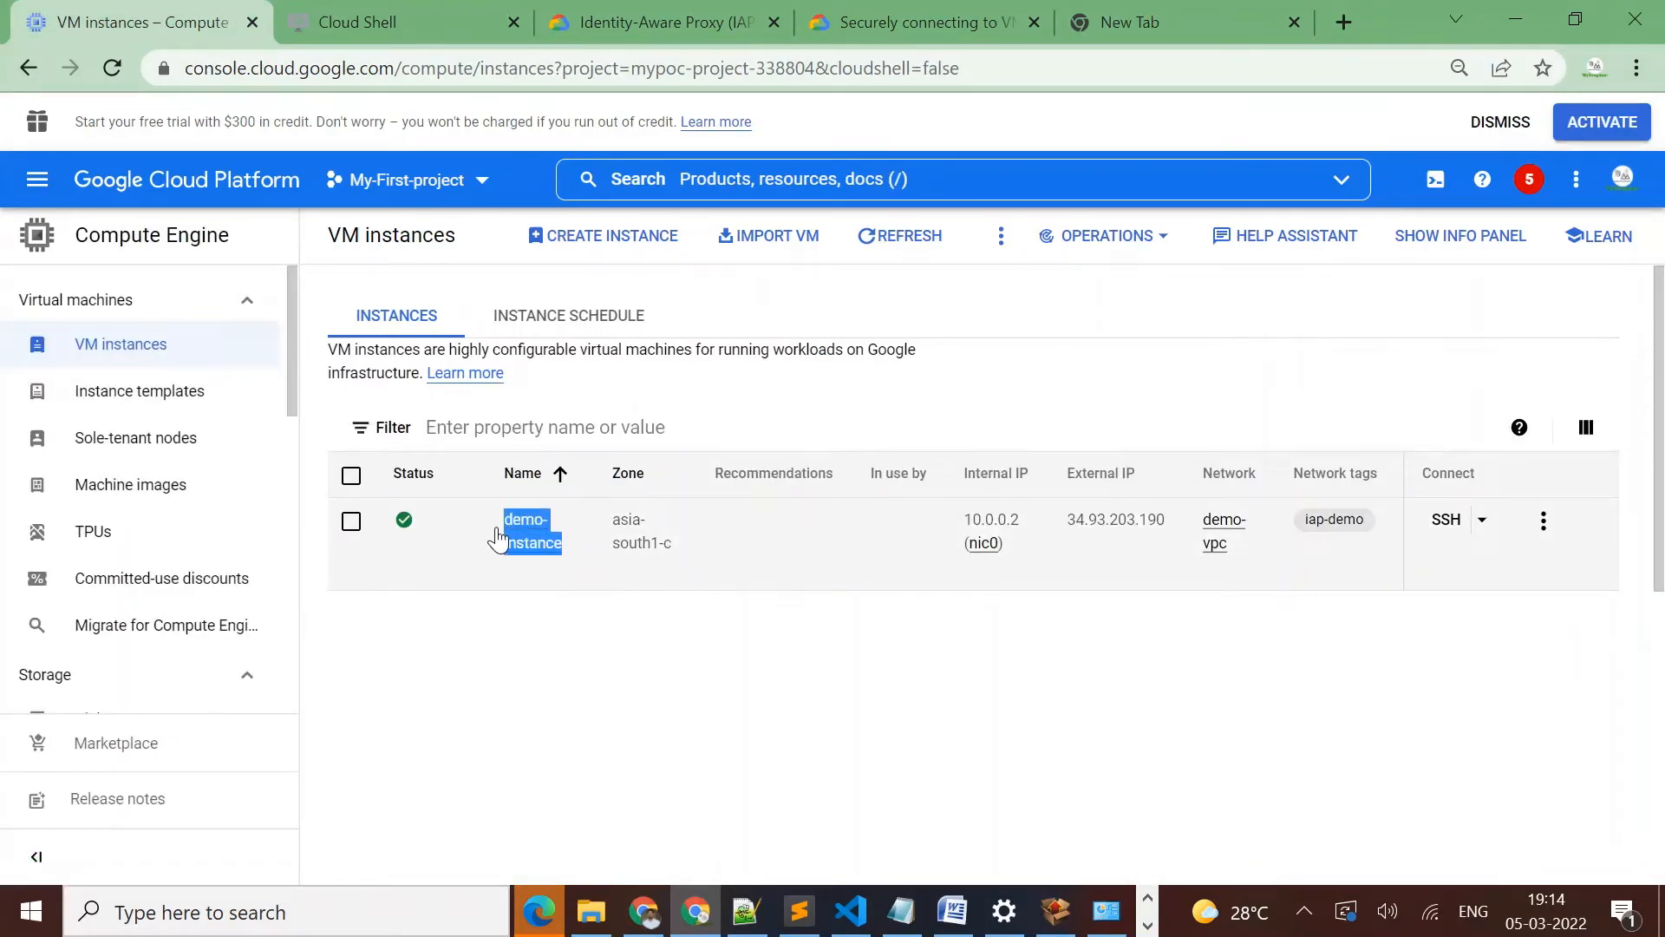
left_click(402, 7)
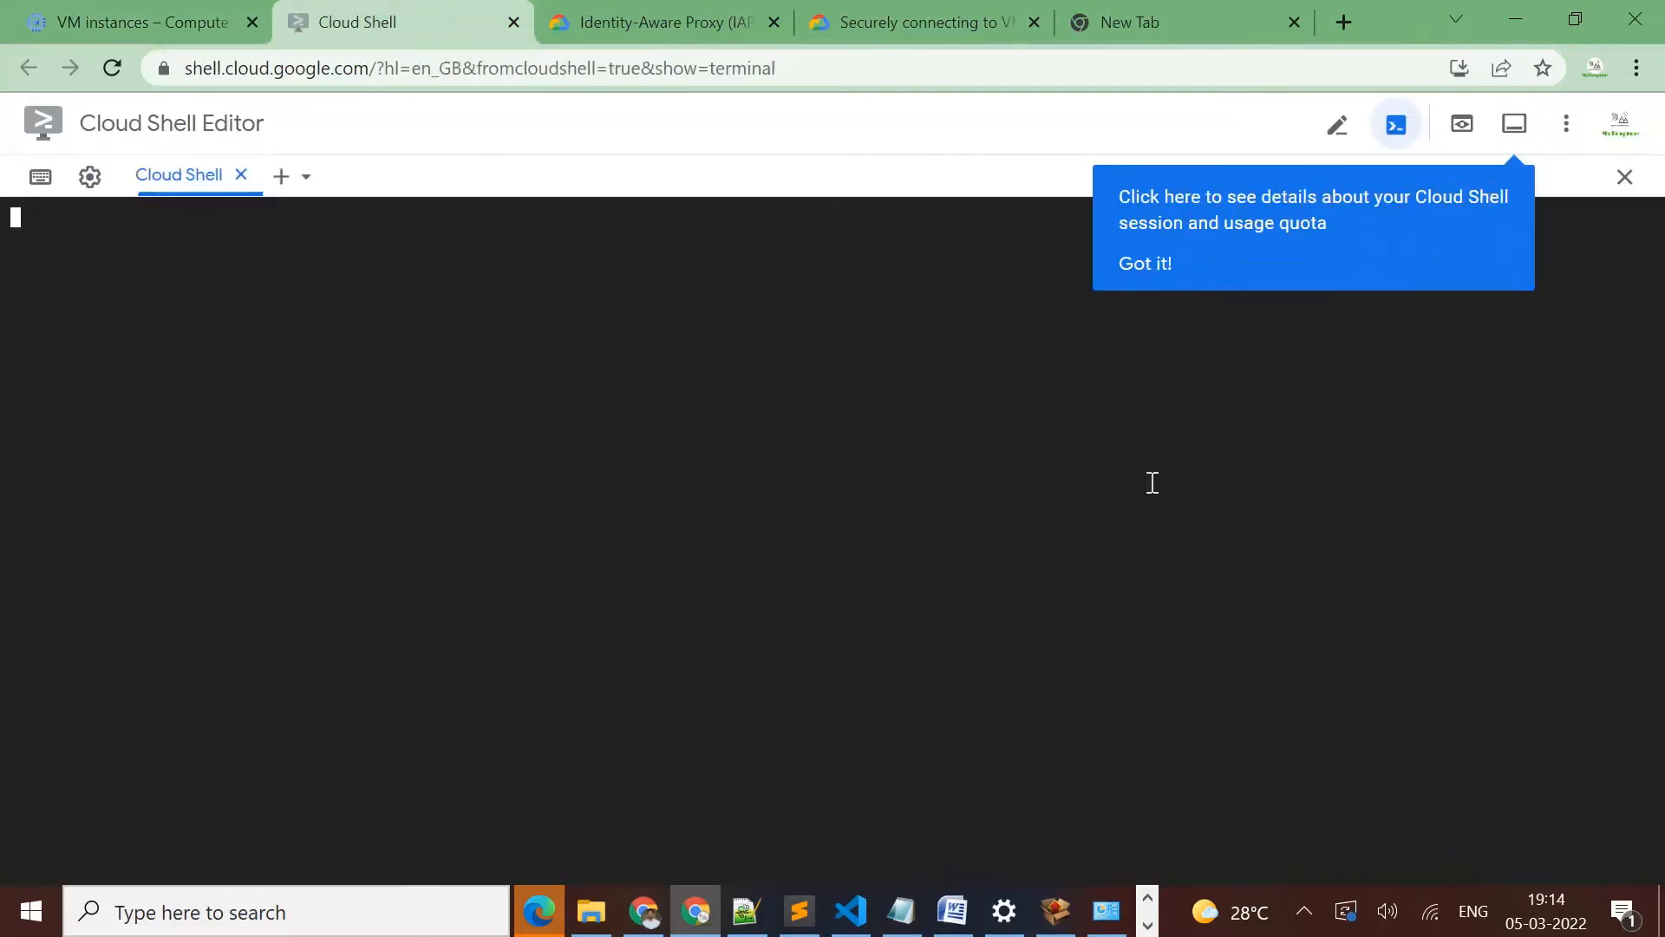
key("Return")
key("Return")
key("Return")
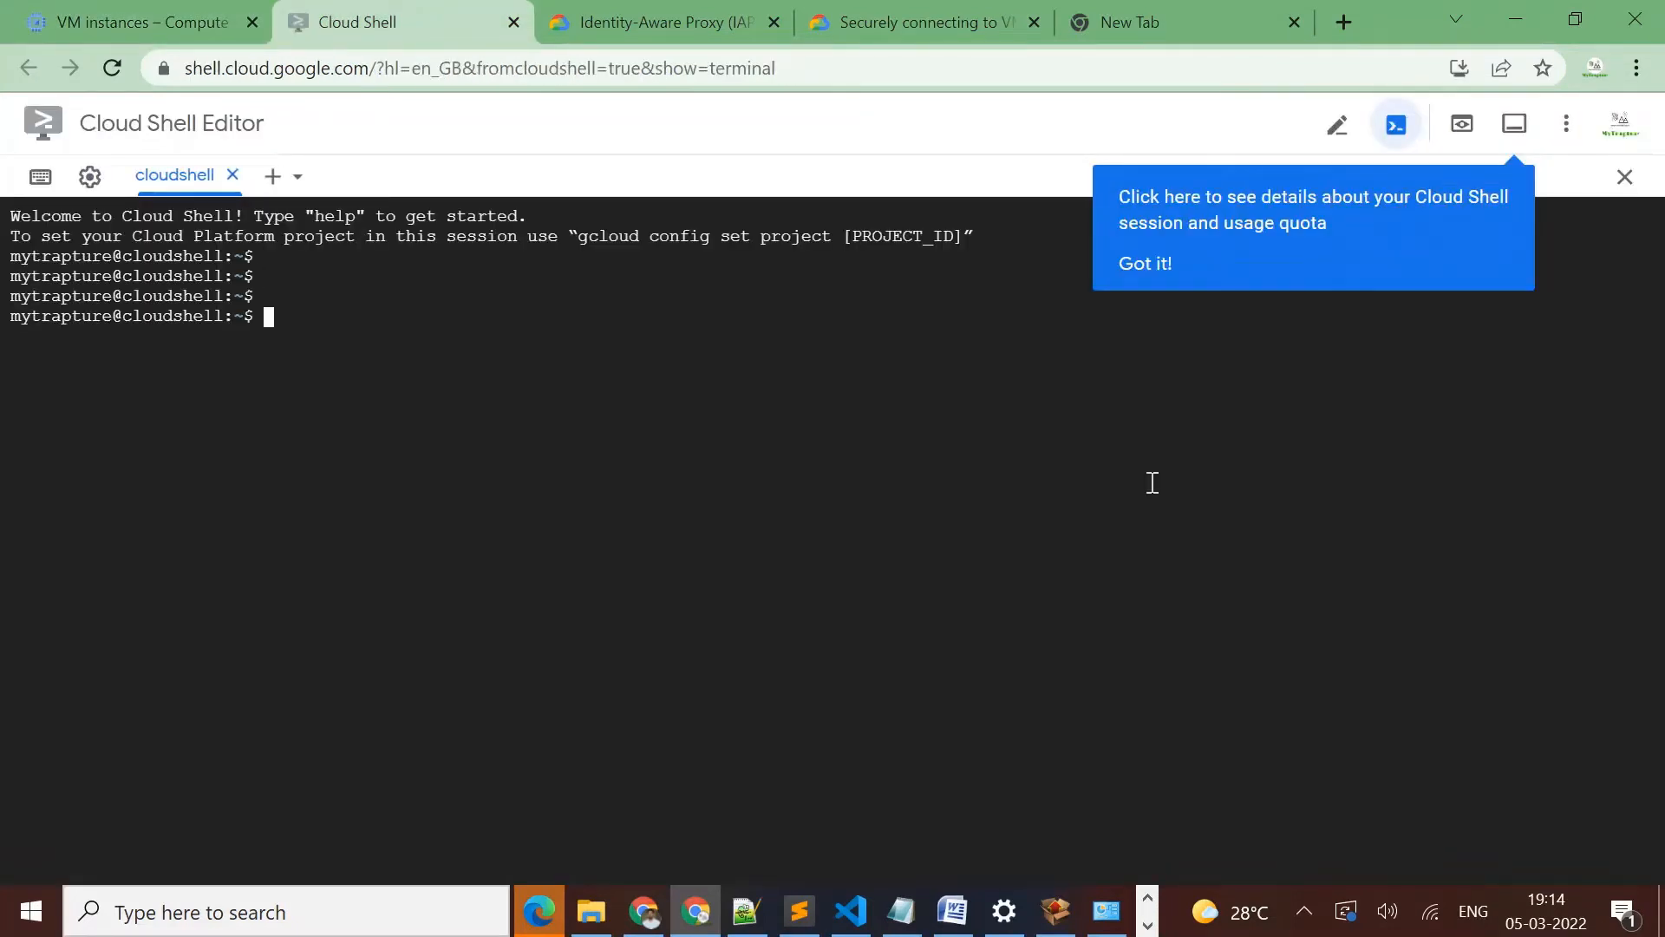
Enter the beginning of the command, gcloud compute ssh, at the Cloud Shell prompt
type("gcloud compute ssh")
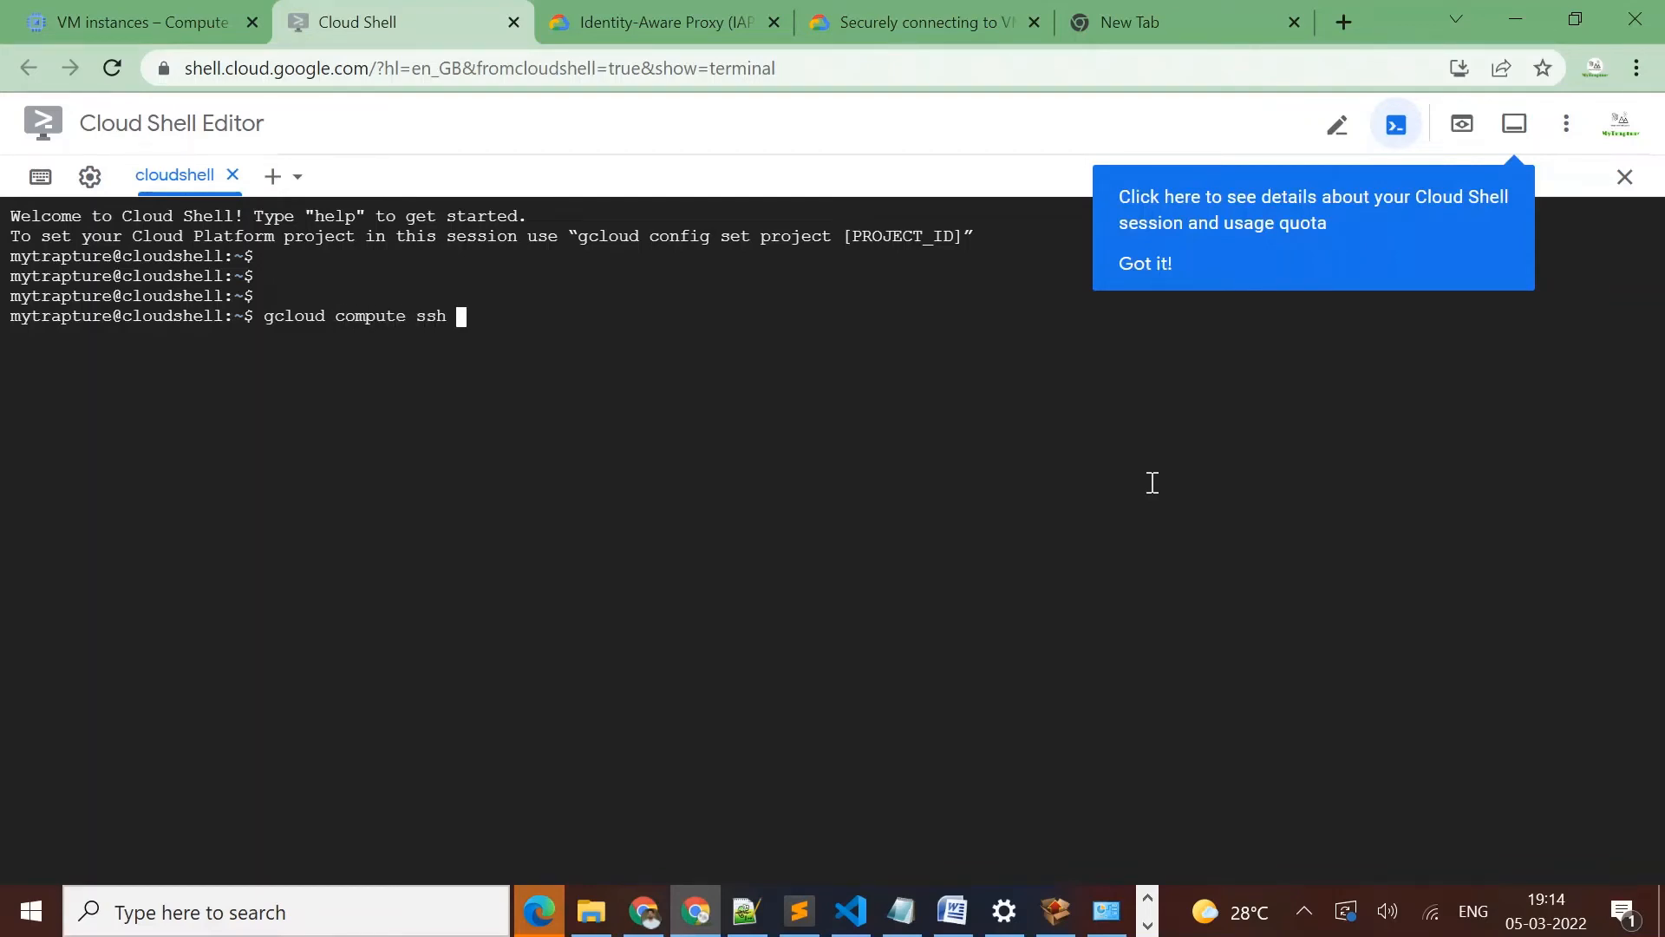
right_click(1151, 482)
left_click(1230, 280)
key("BackSpace")
key("BackSpace")
key("BackSpace")
key("BackSpace")
key("BackSpace")
key("BackSpace")
key("BackSpace")
key("BackSpace")
key("BackSpace")
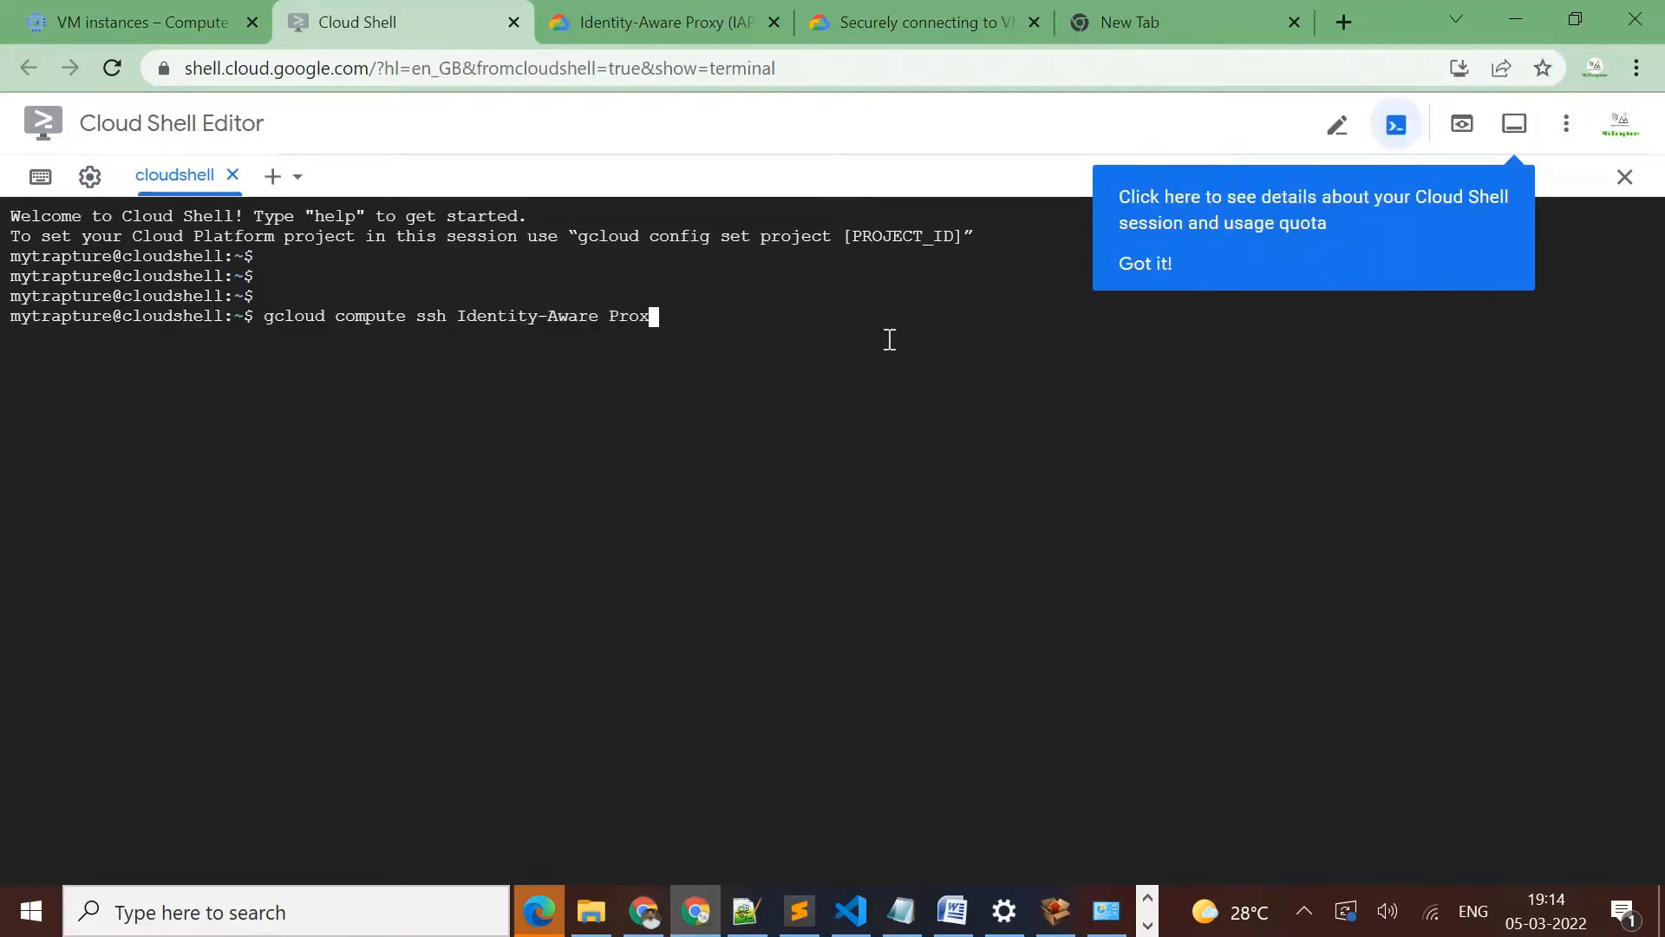
key("BackSpace")
key("BackSpace")
key("BackSpace")
key("BackSpace")
key("BackSpace")
key("BackSpace")
key("BackSpace")
key("BackSpace")
key("BackSpace")
key("BackSpace")
key("BackSpace")
key("BackSpace")
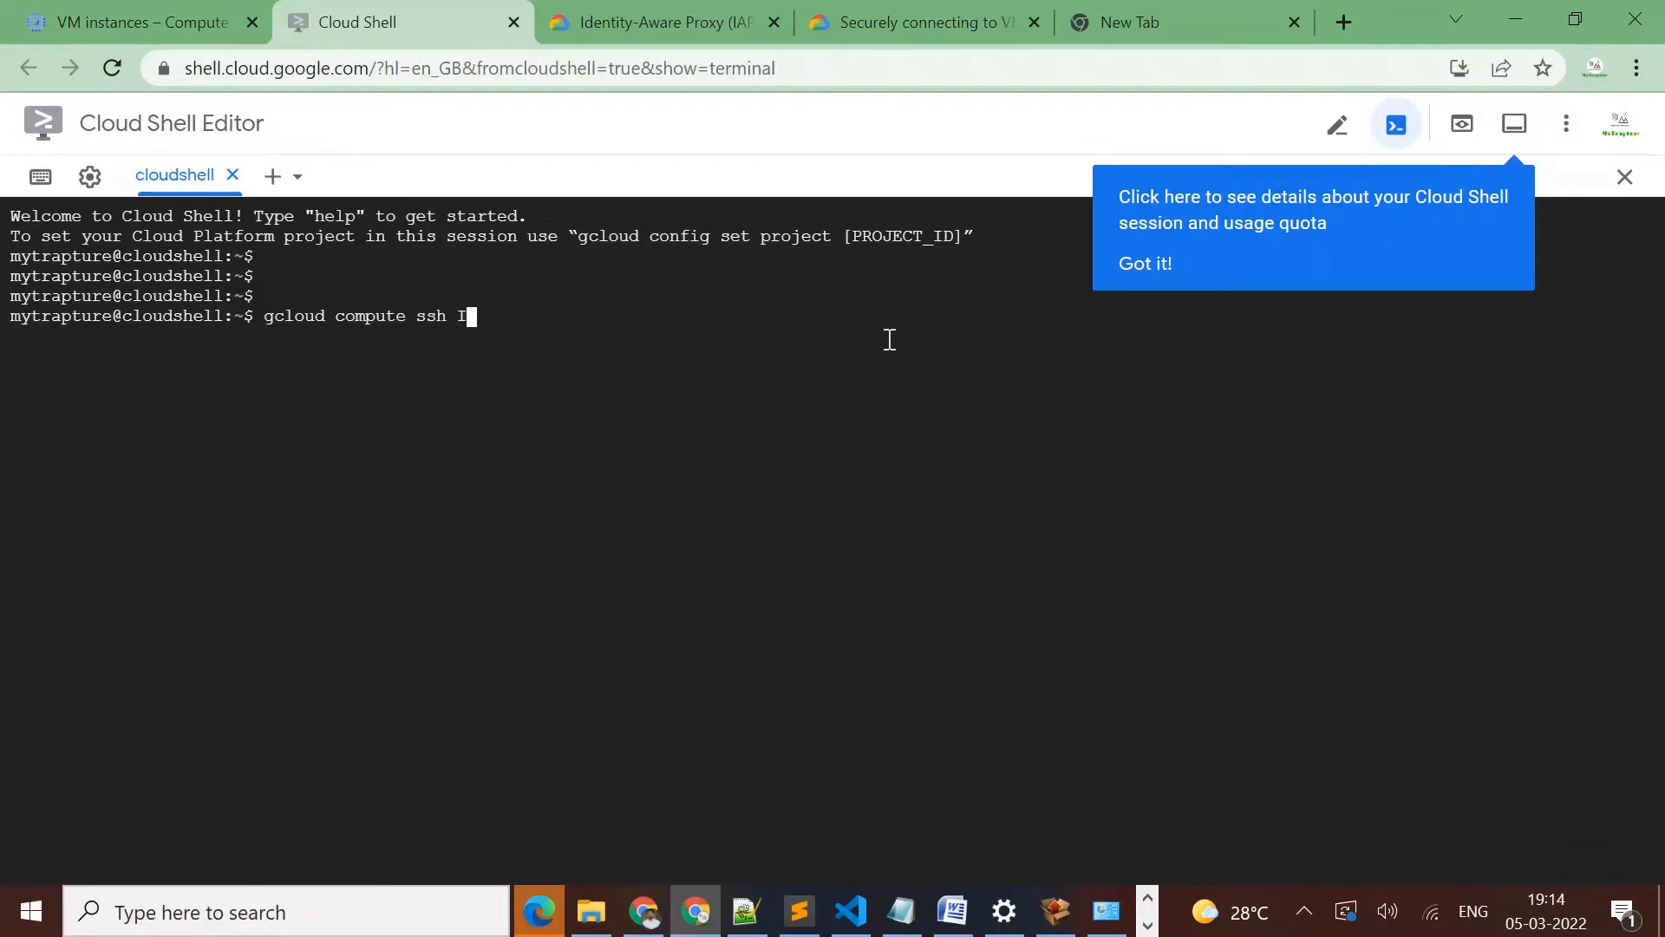
Complete the SSH command with demo-instance --zone=asia-south1-c and run it
type("demo-instance --zone=")
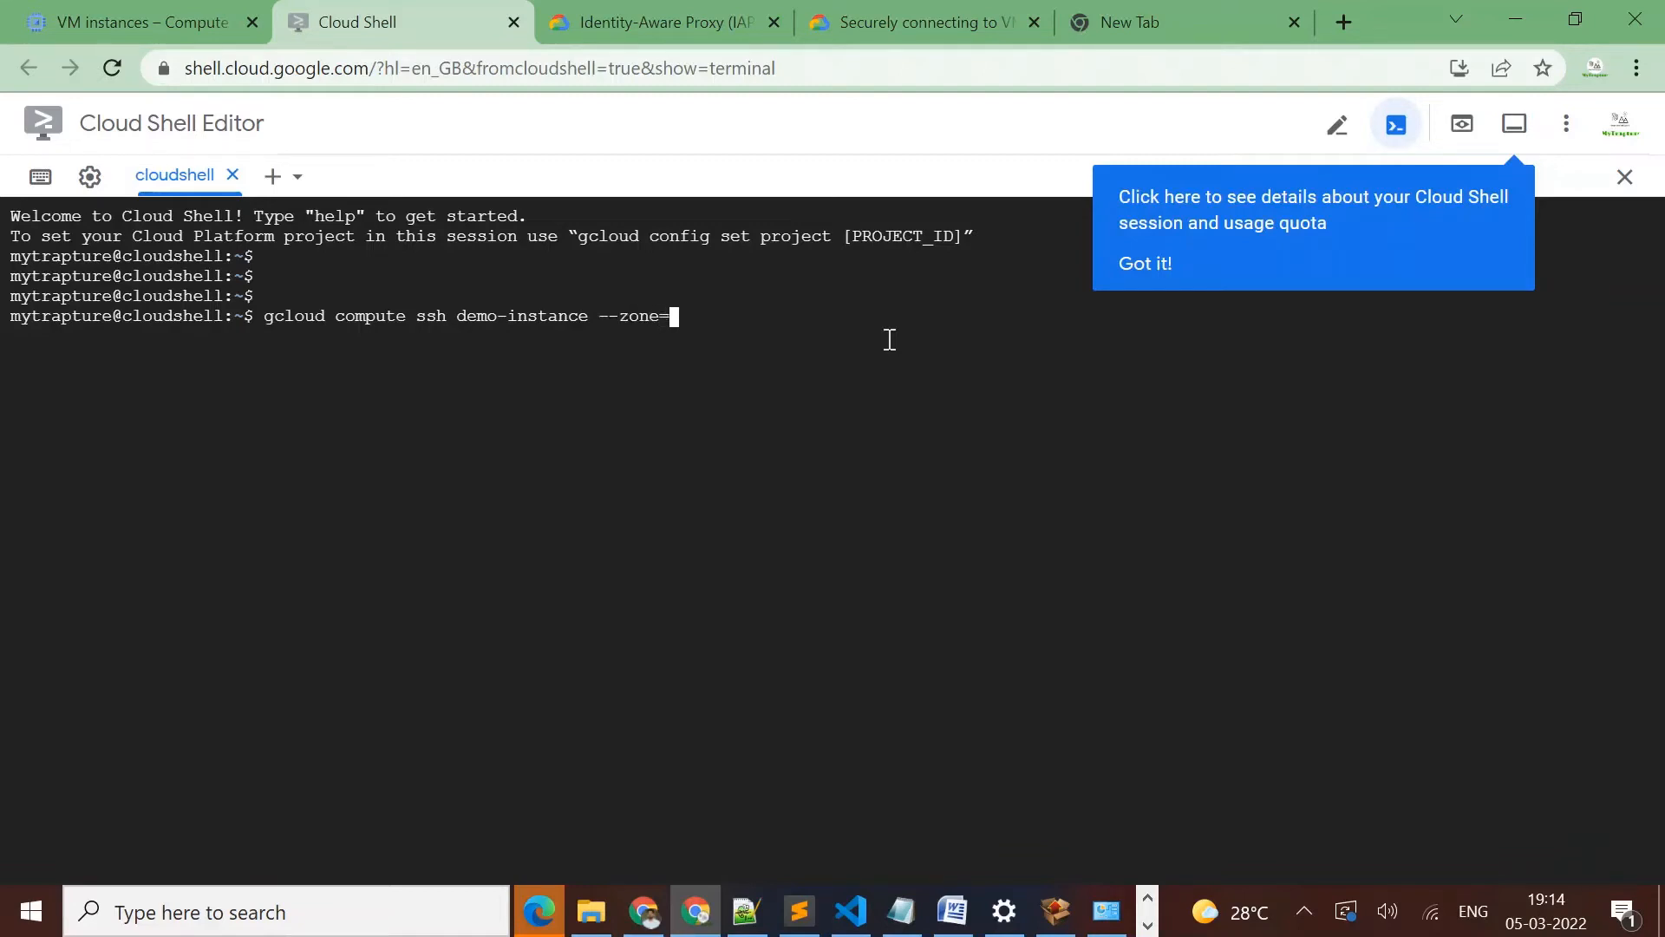
type("asia-o")
key("BackSpace")
type("southe1")
key("BackSpace")
key("BackSpace")
type("1-s")
key("Return")
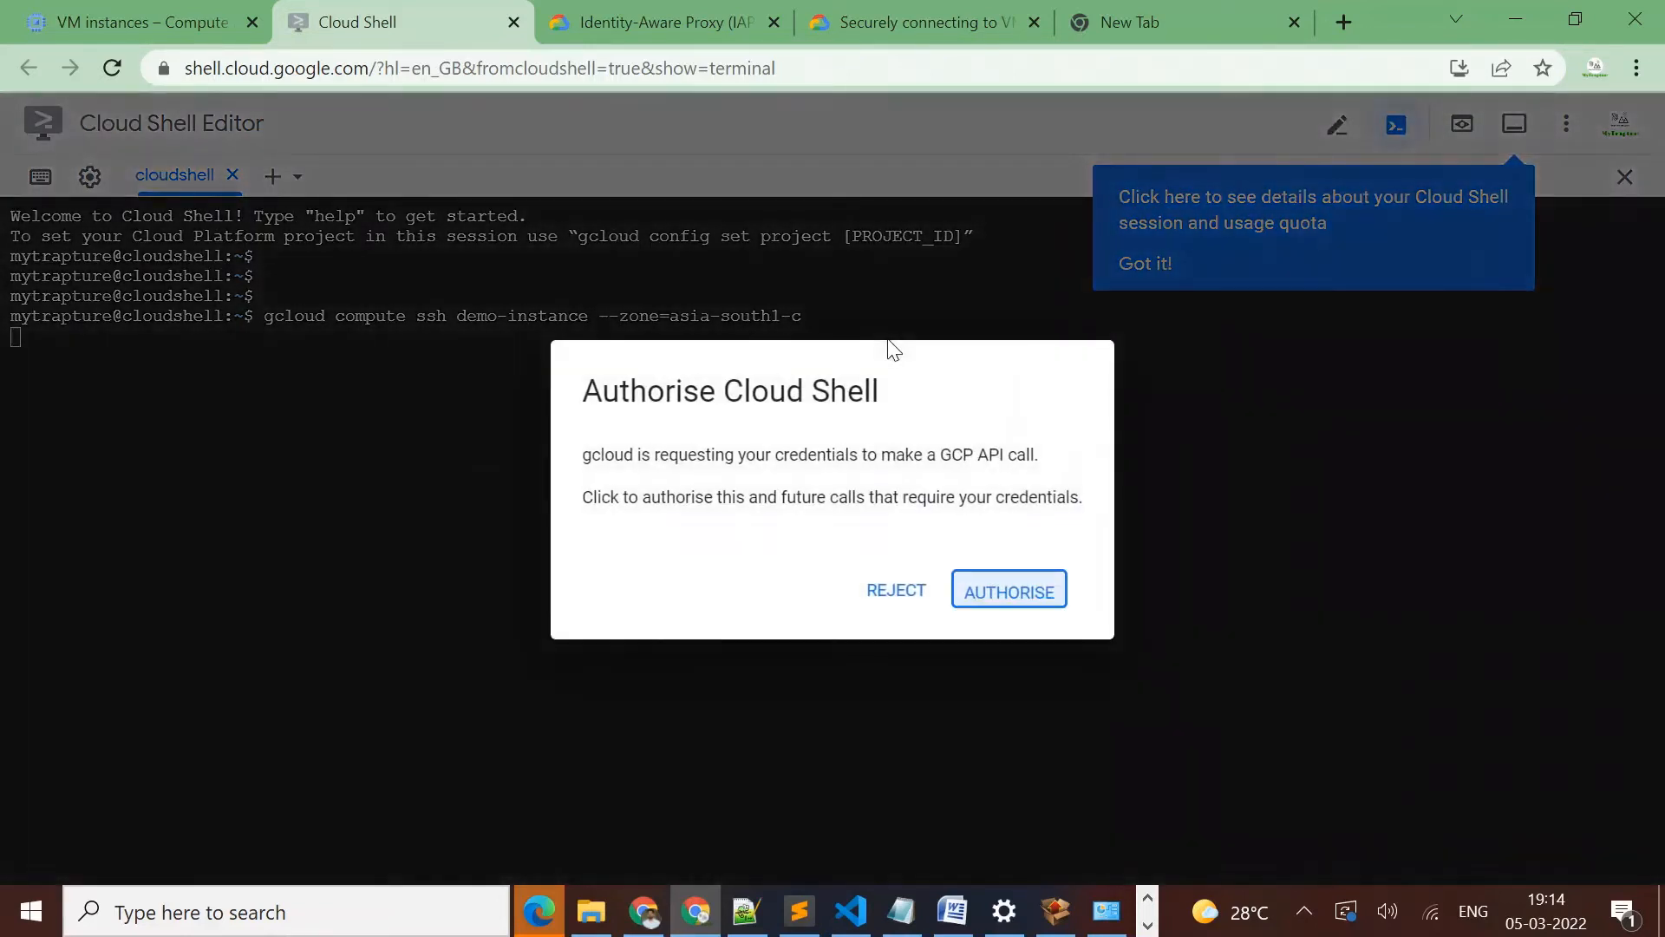
Authorise Cloud Shell's API call and generate the SSH key pair with an empty passphrase
left_click(977, 596)
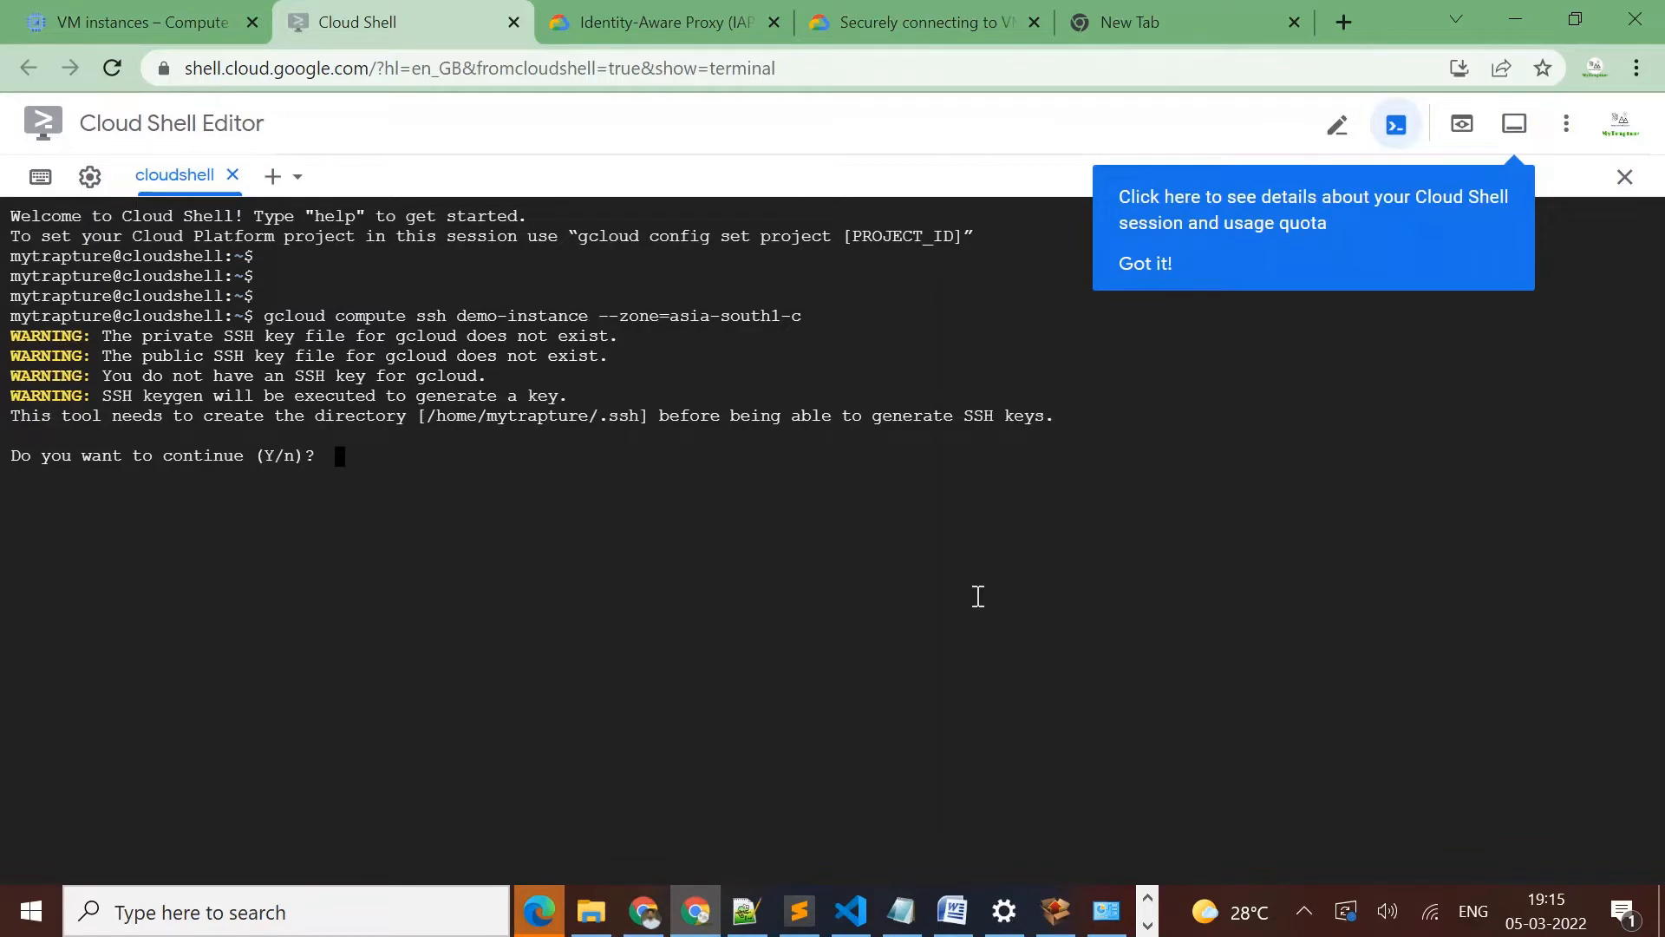
type("Y")
key("Return")
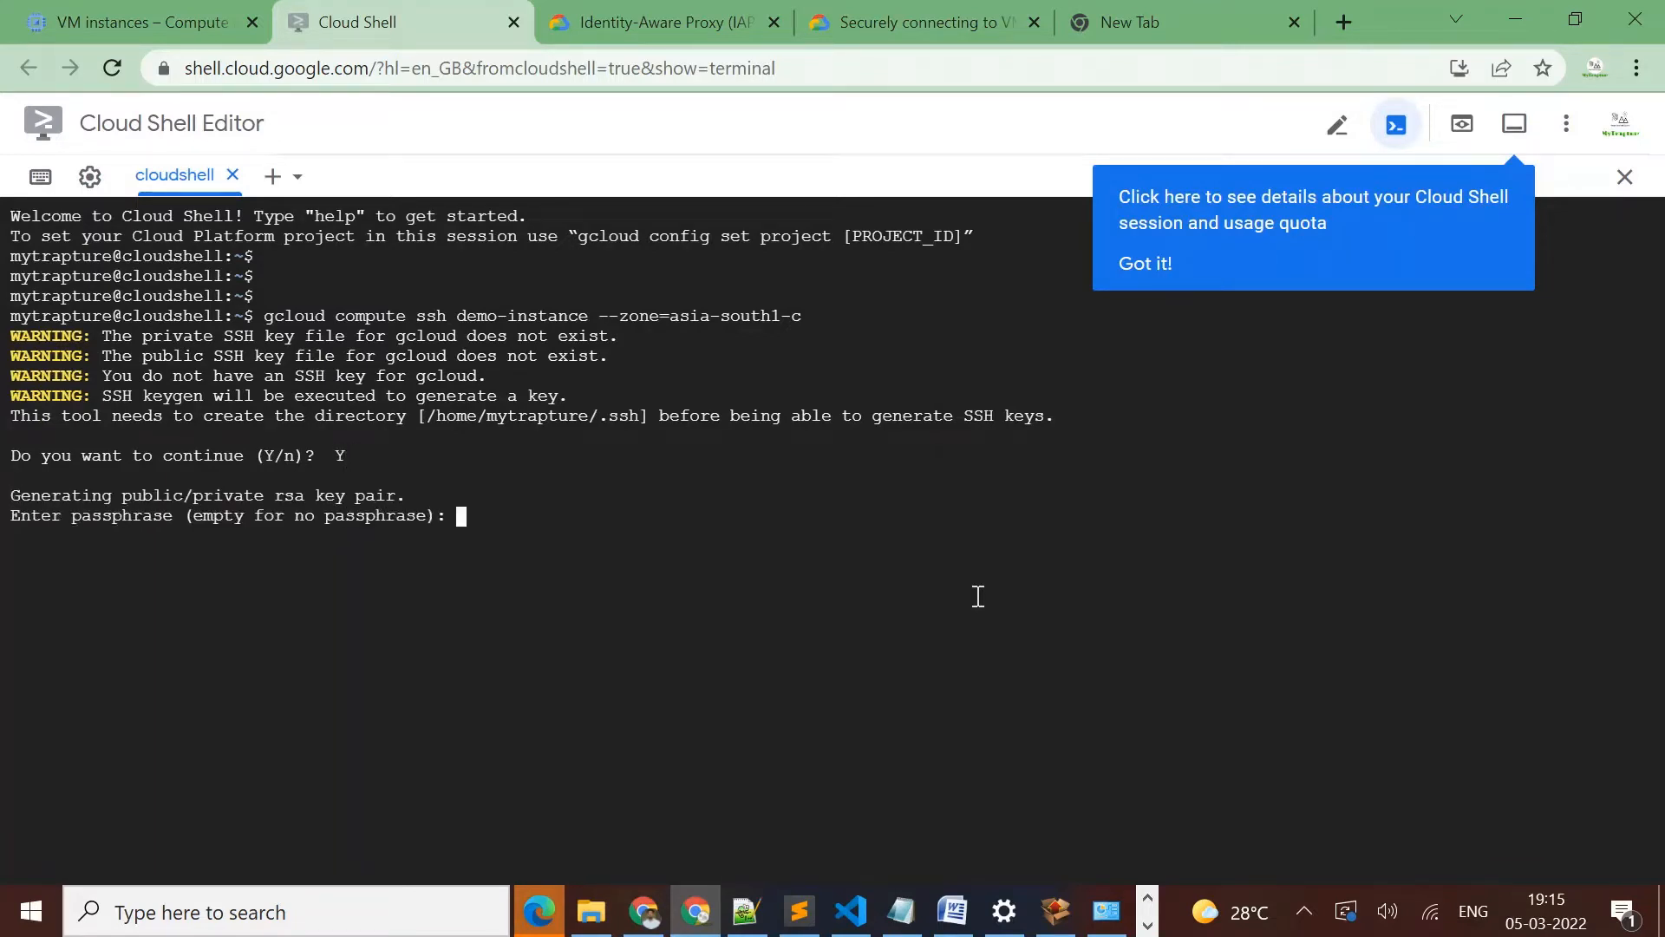
key("Return")
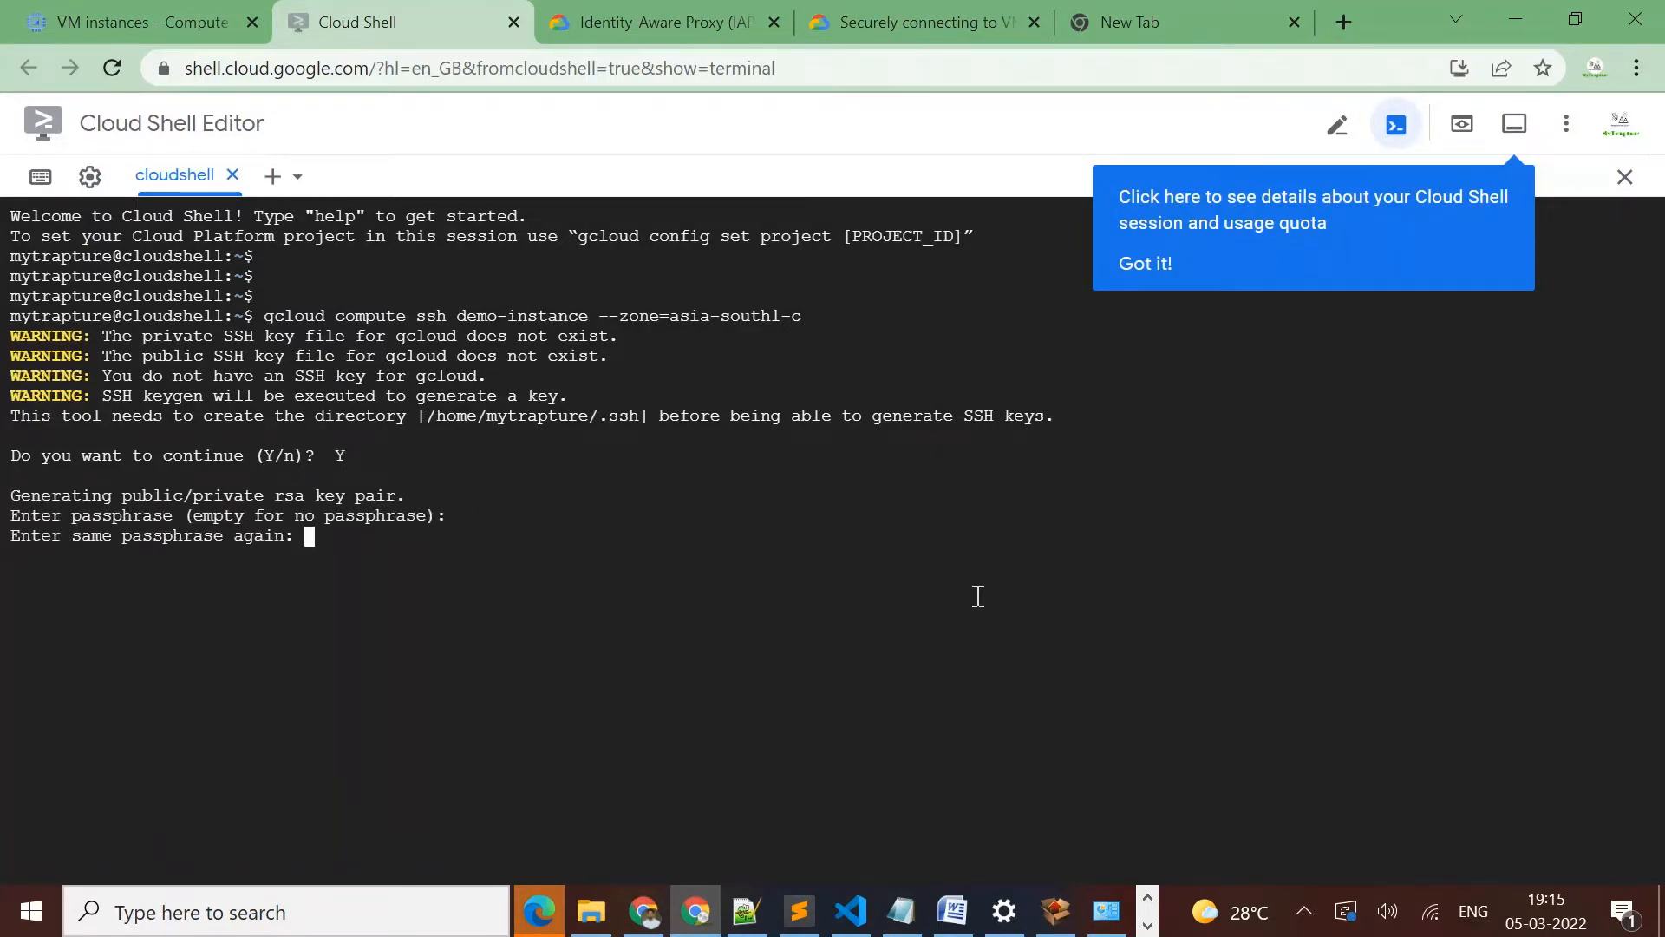
key("Return")
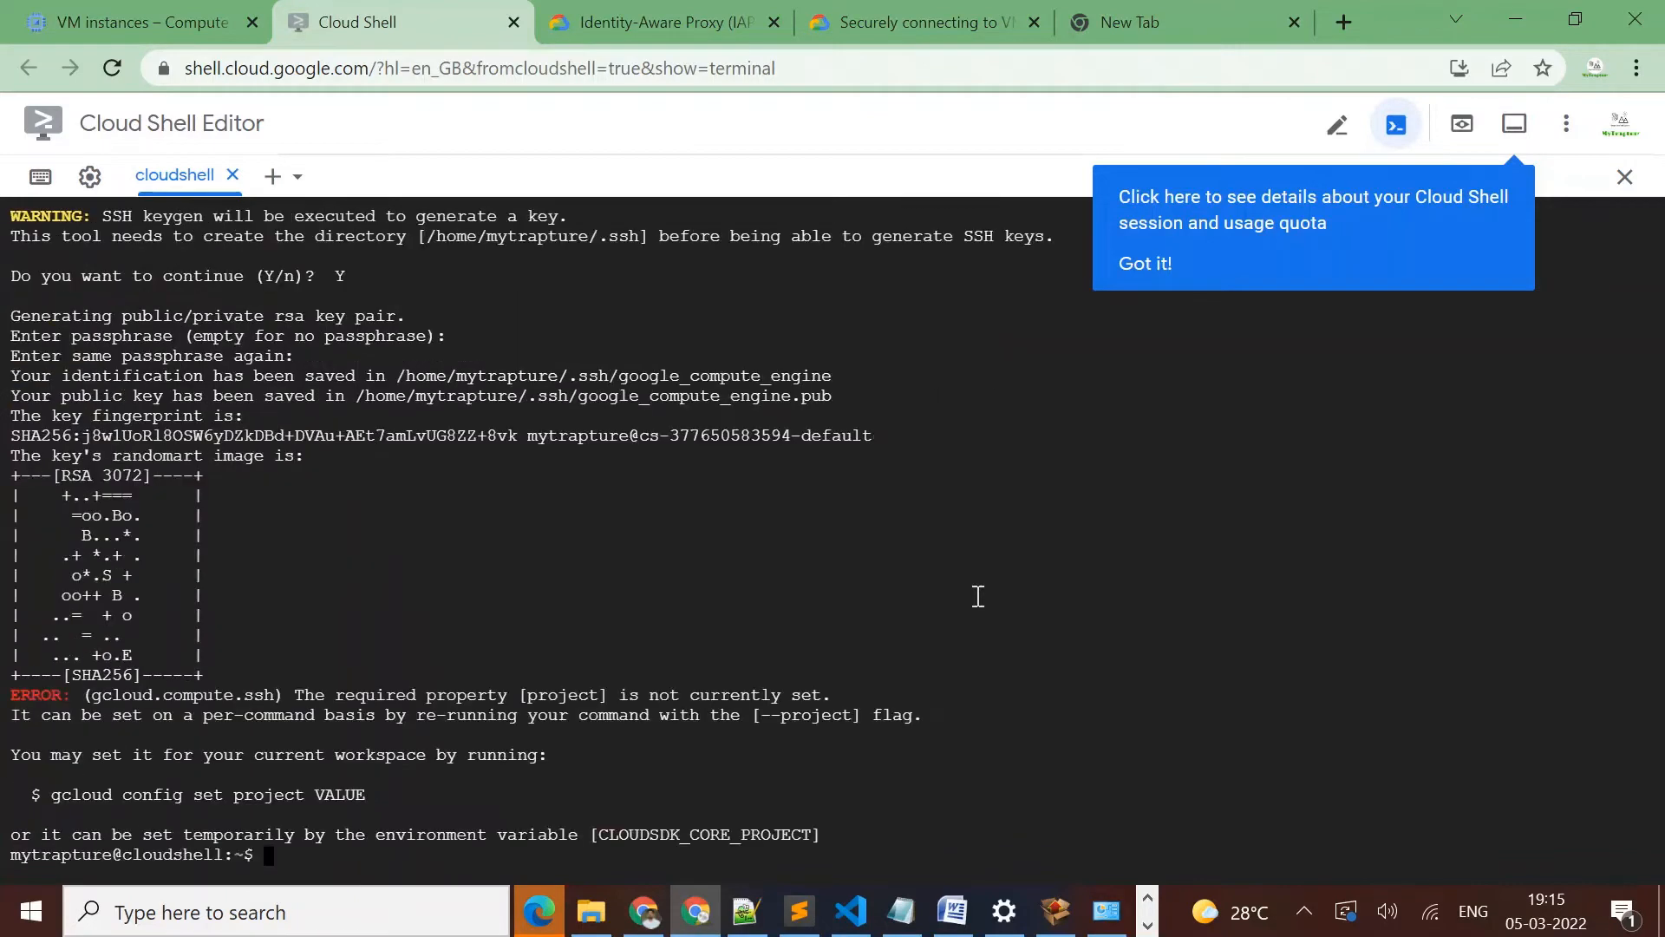
Run hostname at the Cloud Shell prompt to check which machine the session is on
key("Return")
key("Return")
key("Return")
key("Return")
type("h")
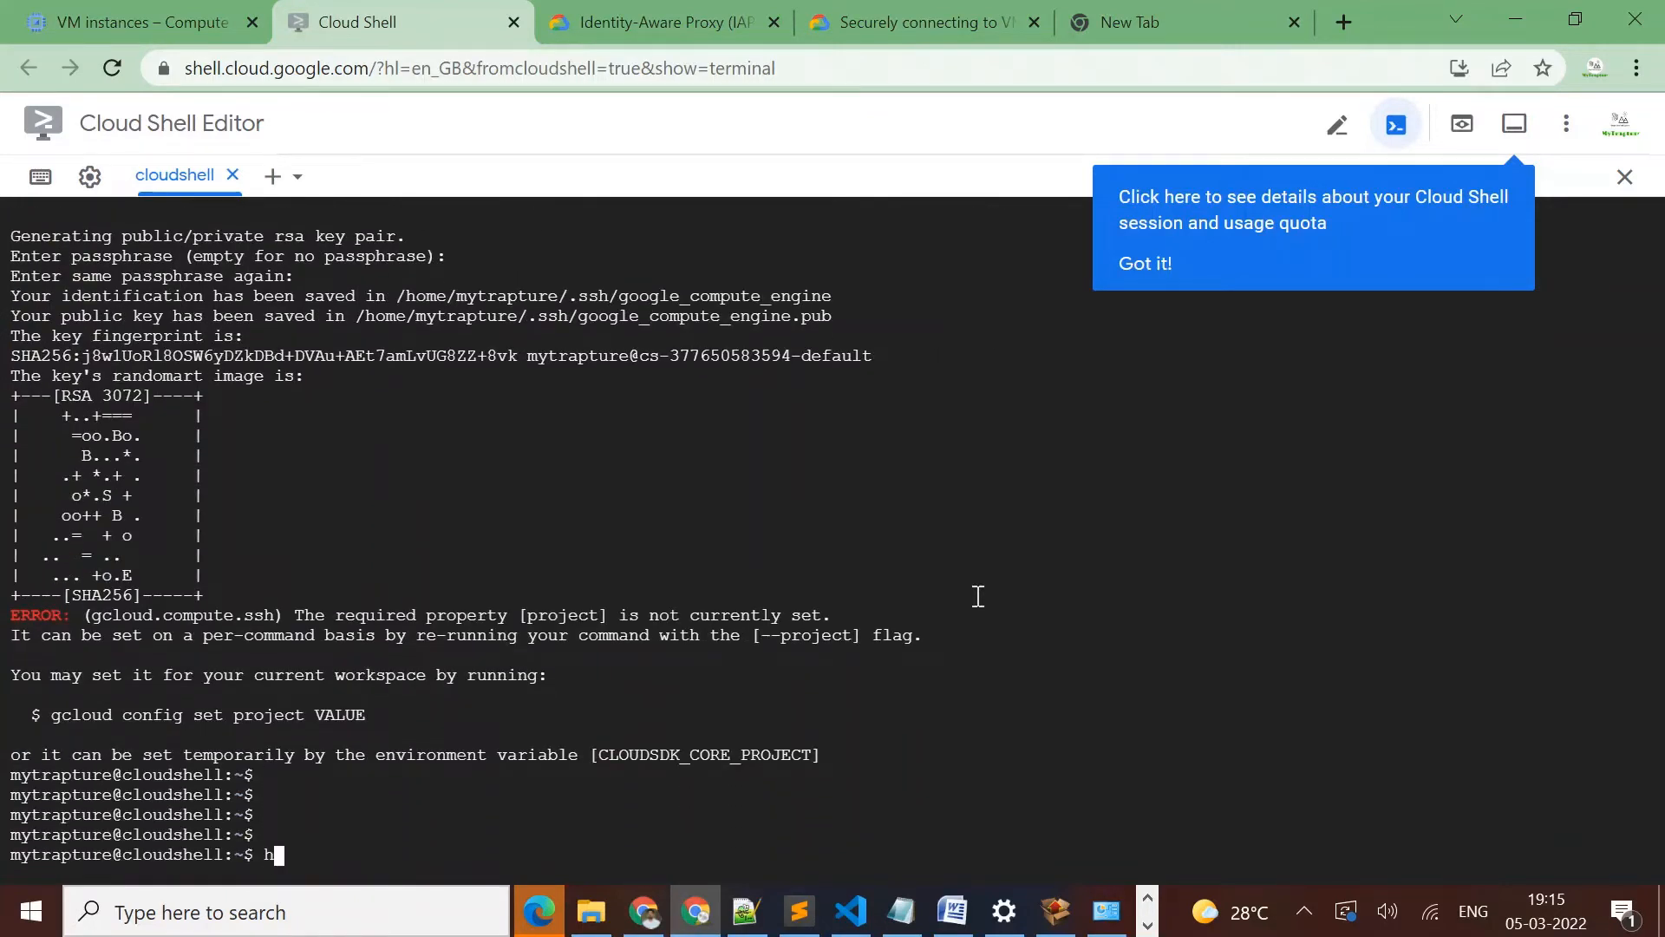
type("ostname")
key("Return")
key("Return")
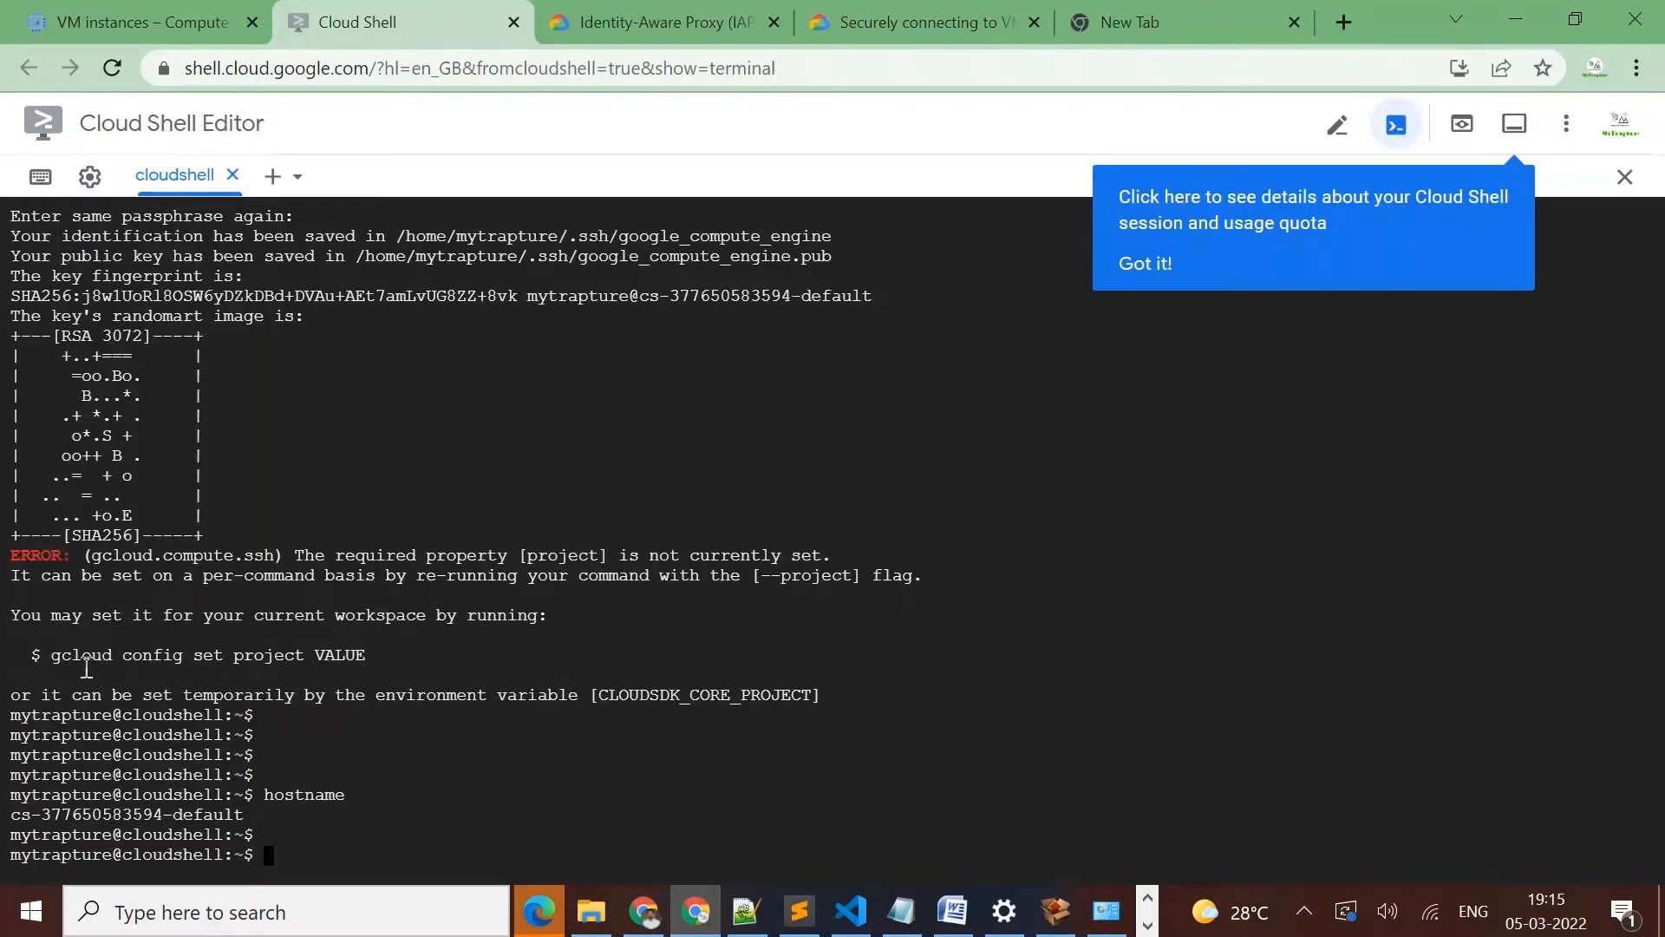
Copy gcloud config set project from the error output into the Cloud Shell prompt without running it
left_click_drag(52, 654, 298, 659)
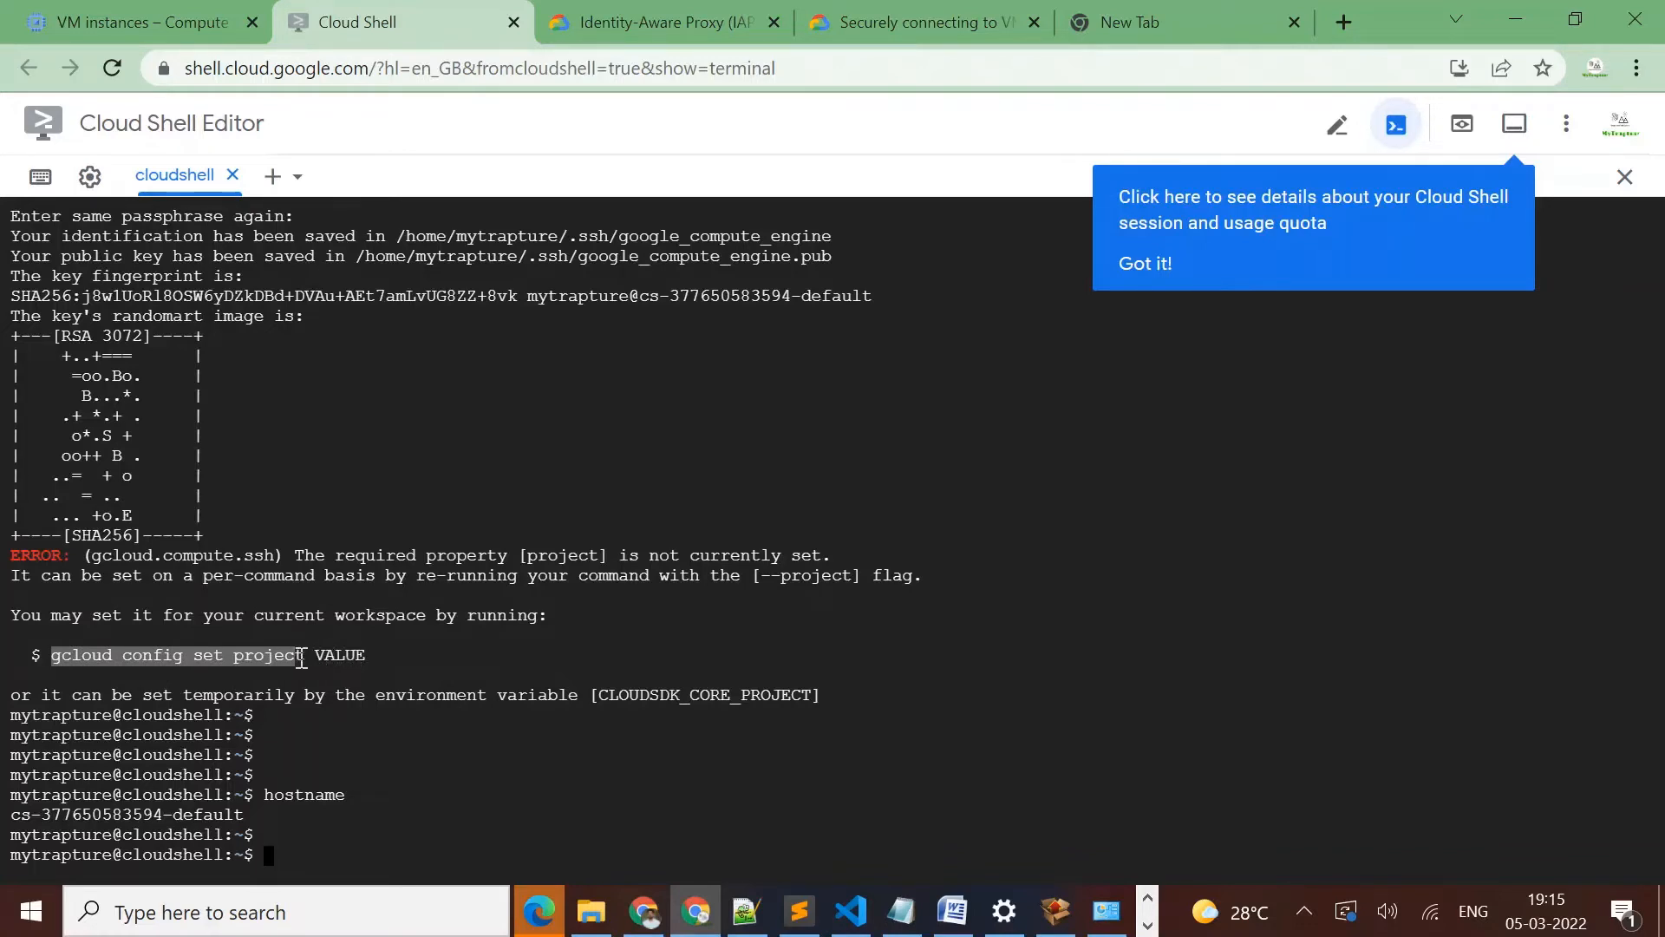
right_click(303, 657)
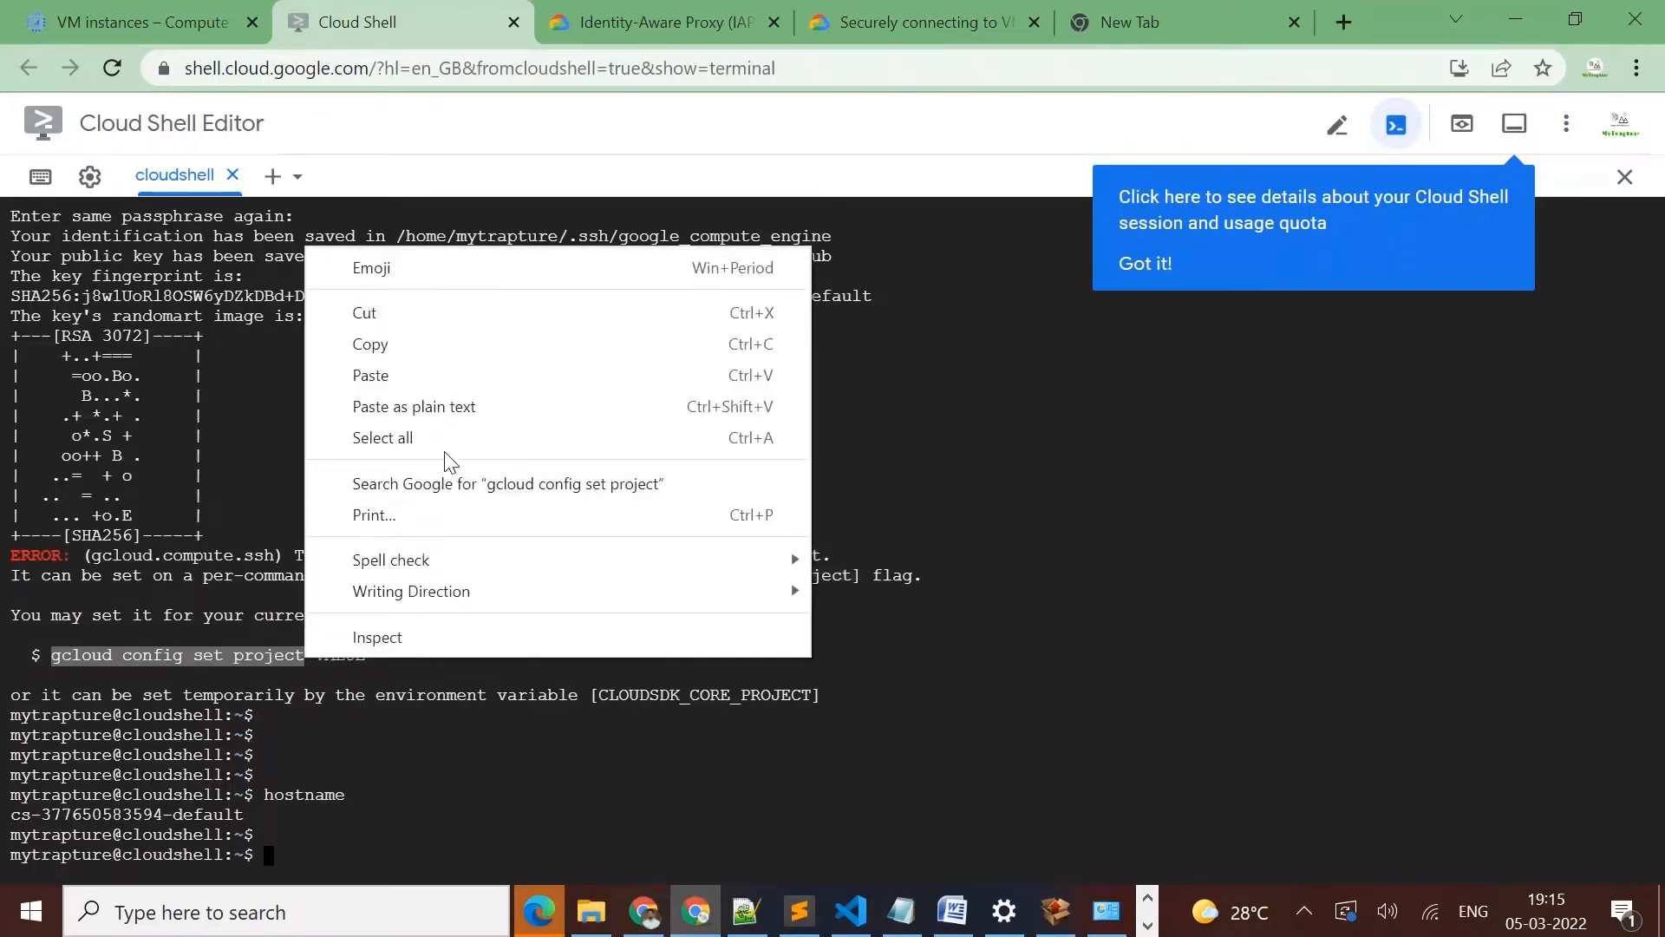
left_click(390, 375)
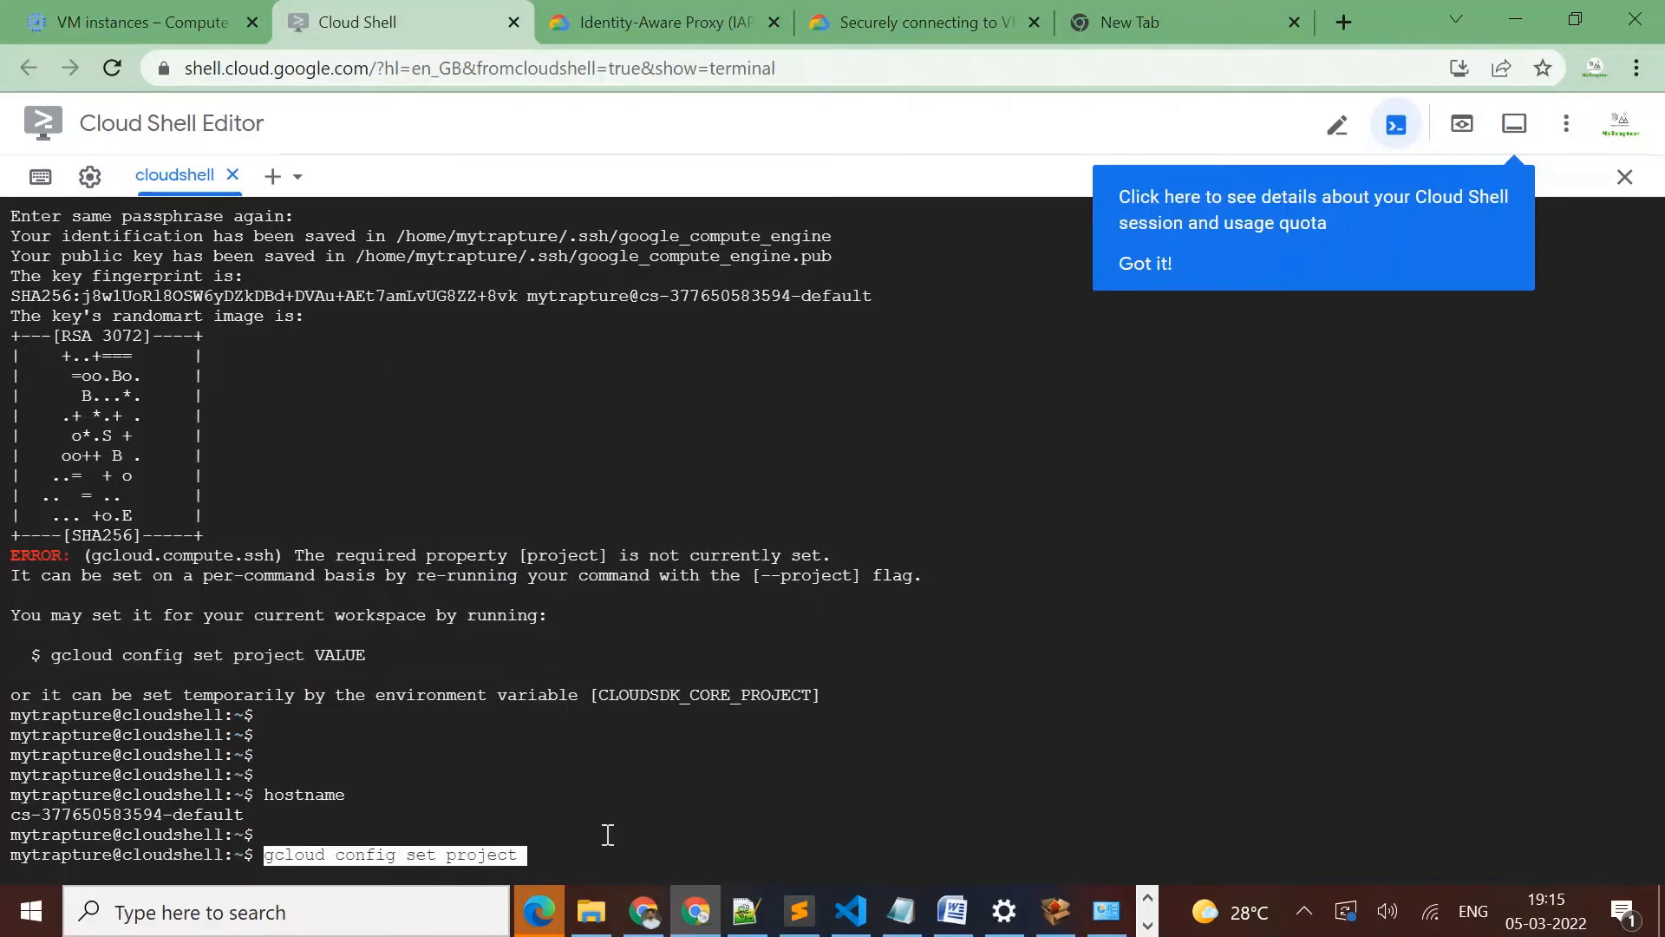
key("Right")
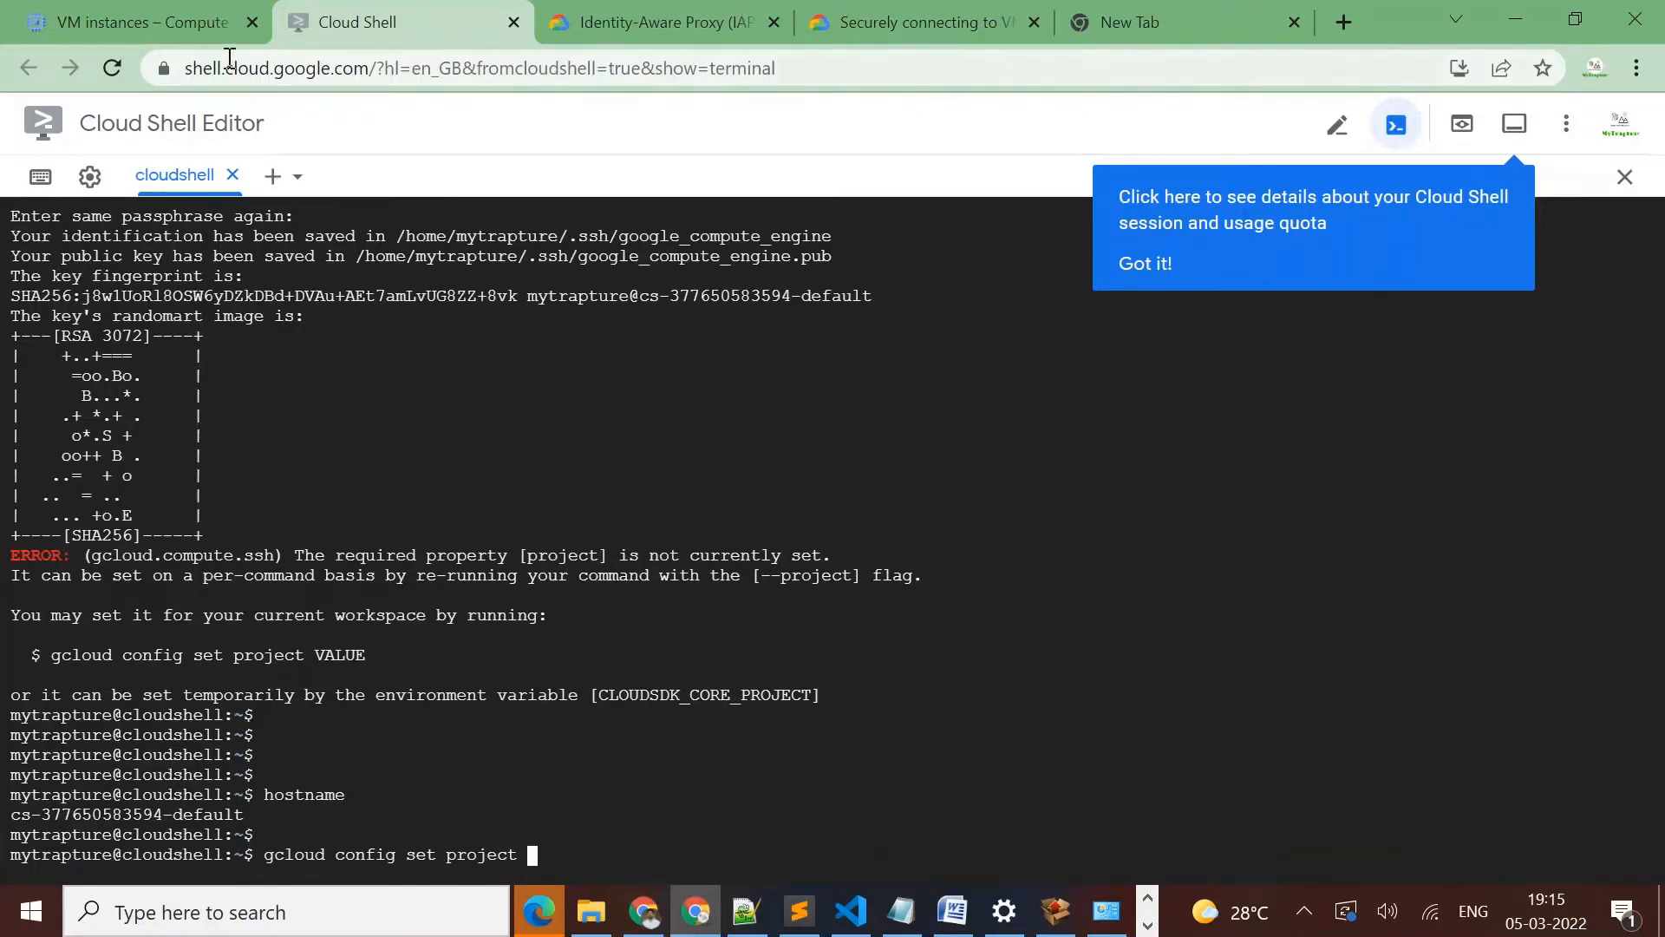
Copy the project ID mypoc-project-338804 from the VM instances page URL, append it to the config command and run it
left_click(153, 21)
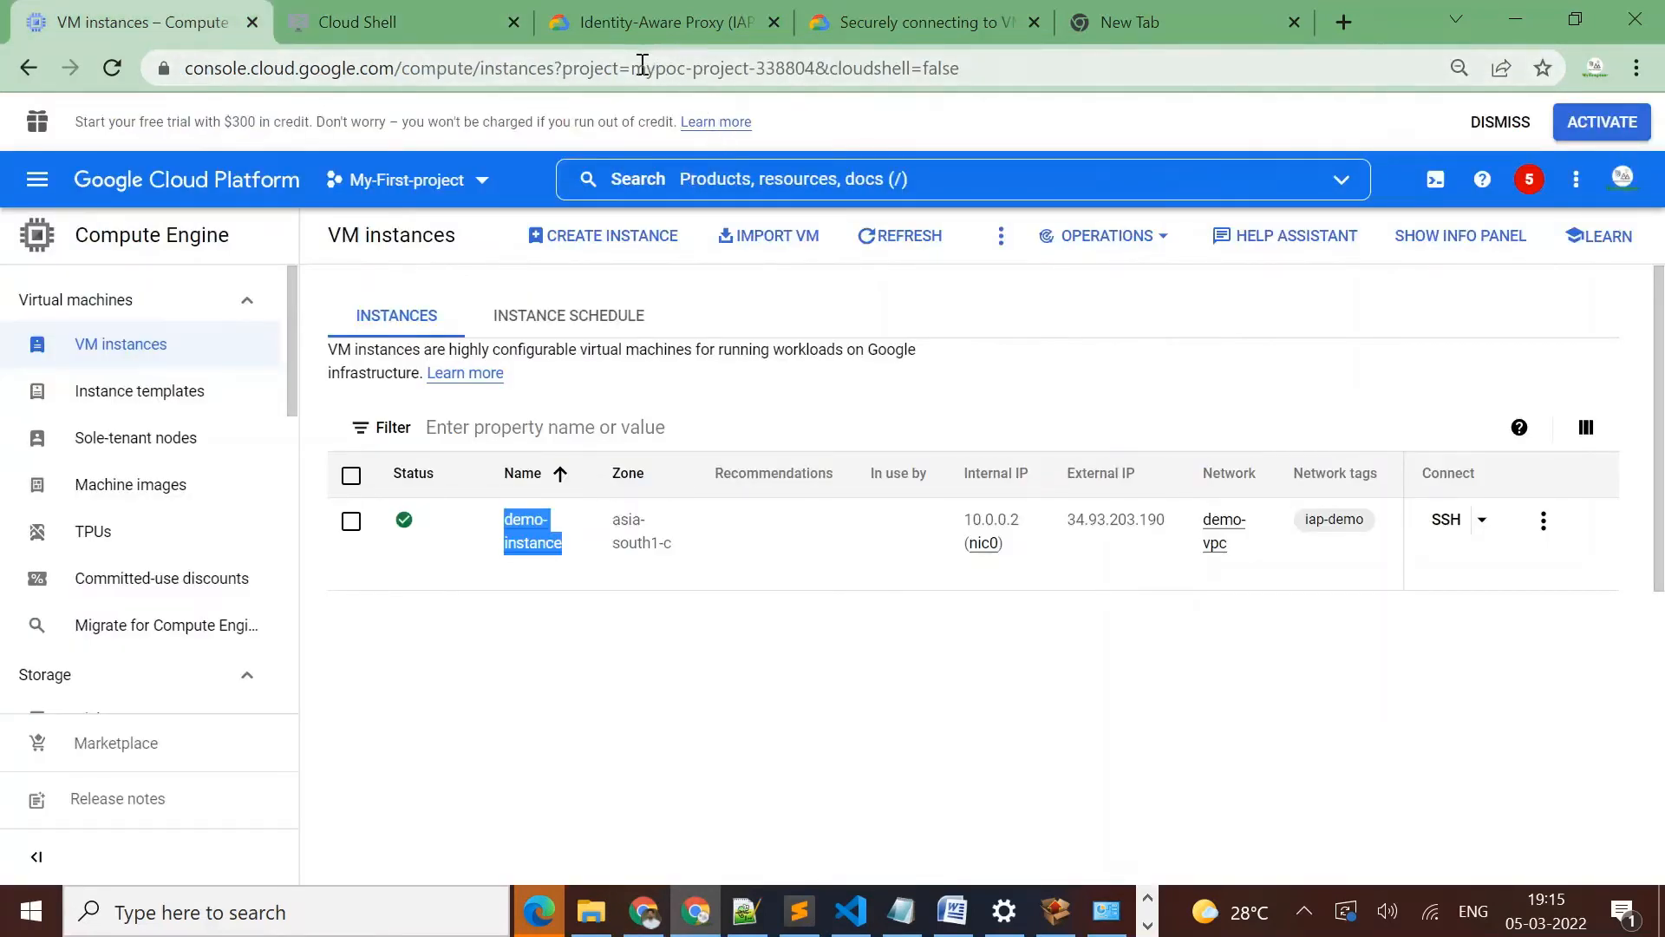
left_click_drag(634, 67, 813, 74)
key("ctrl+c")
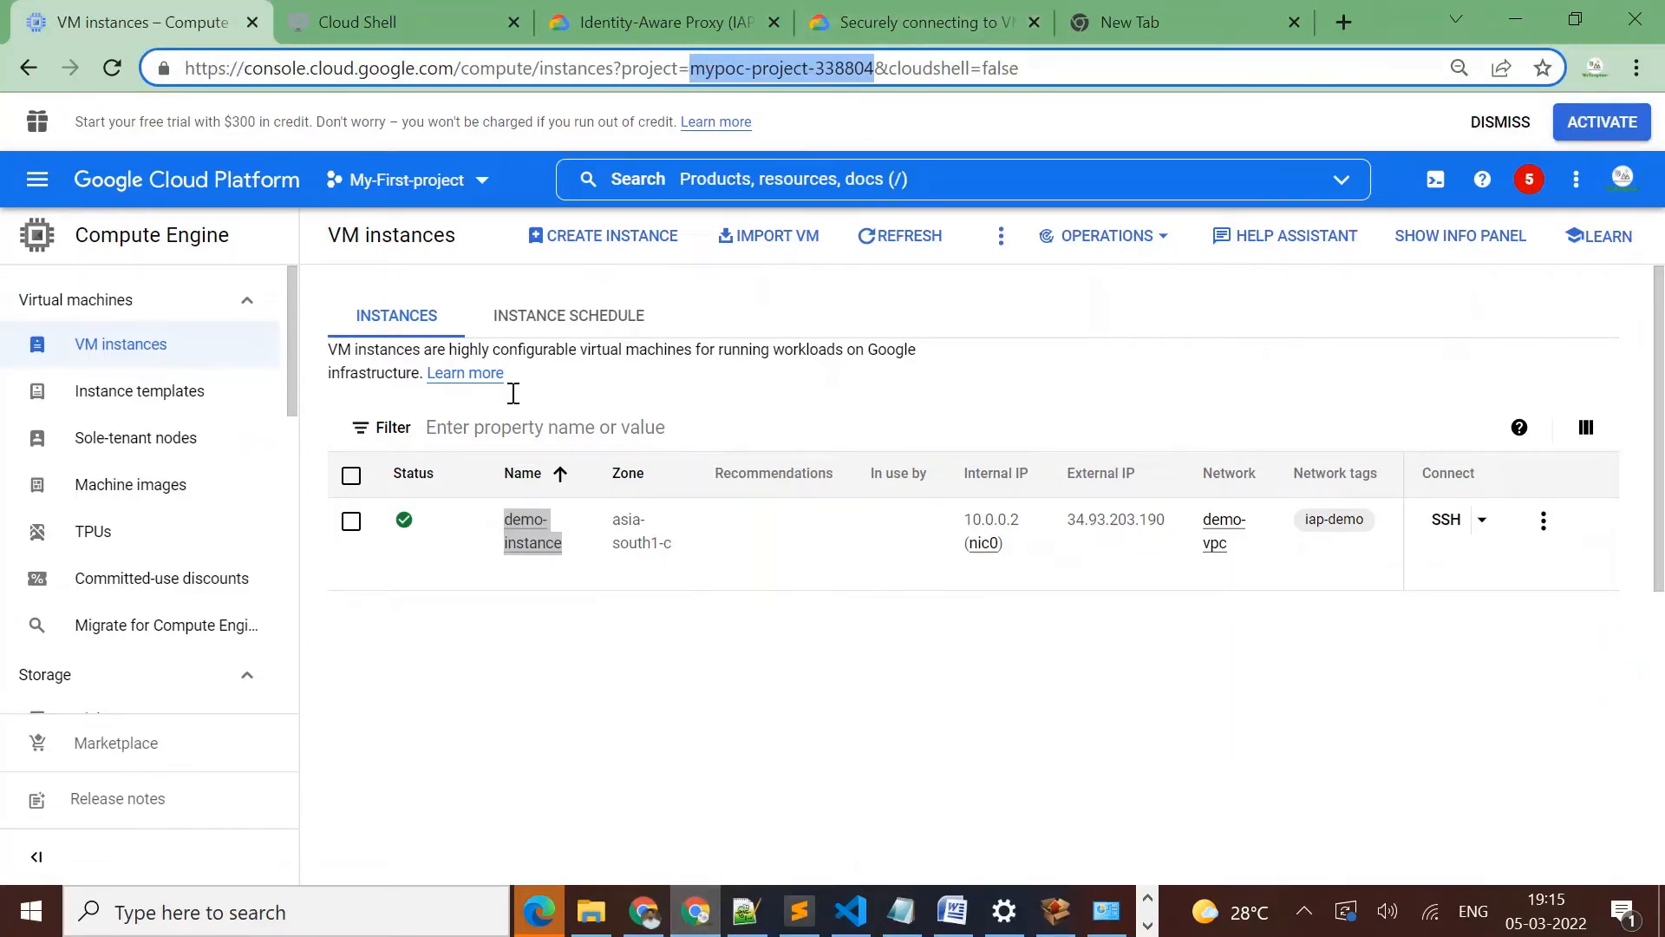
left_click(377, 35)
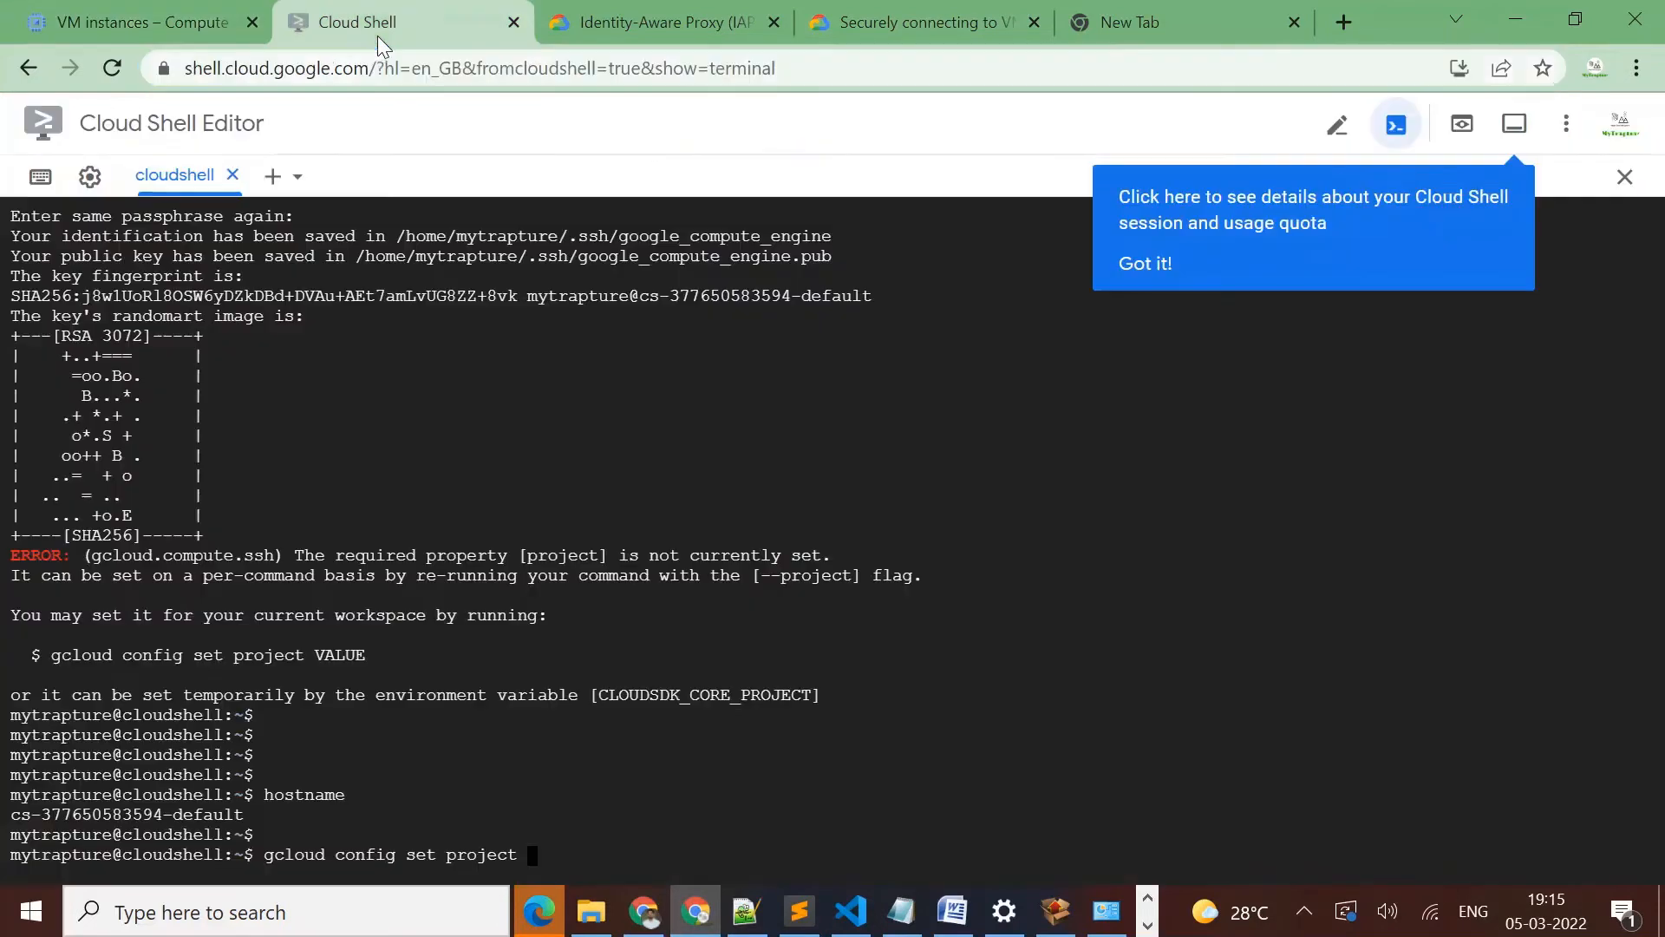
right_click(815, 824)
left_click(883, 619)
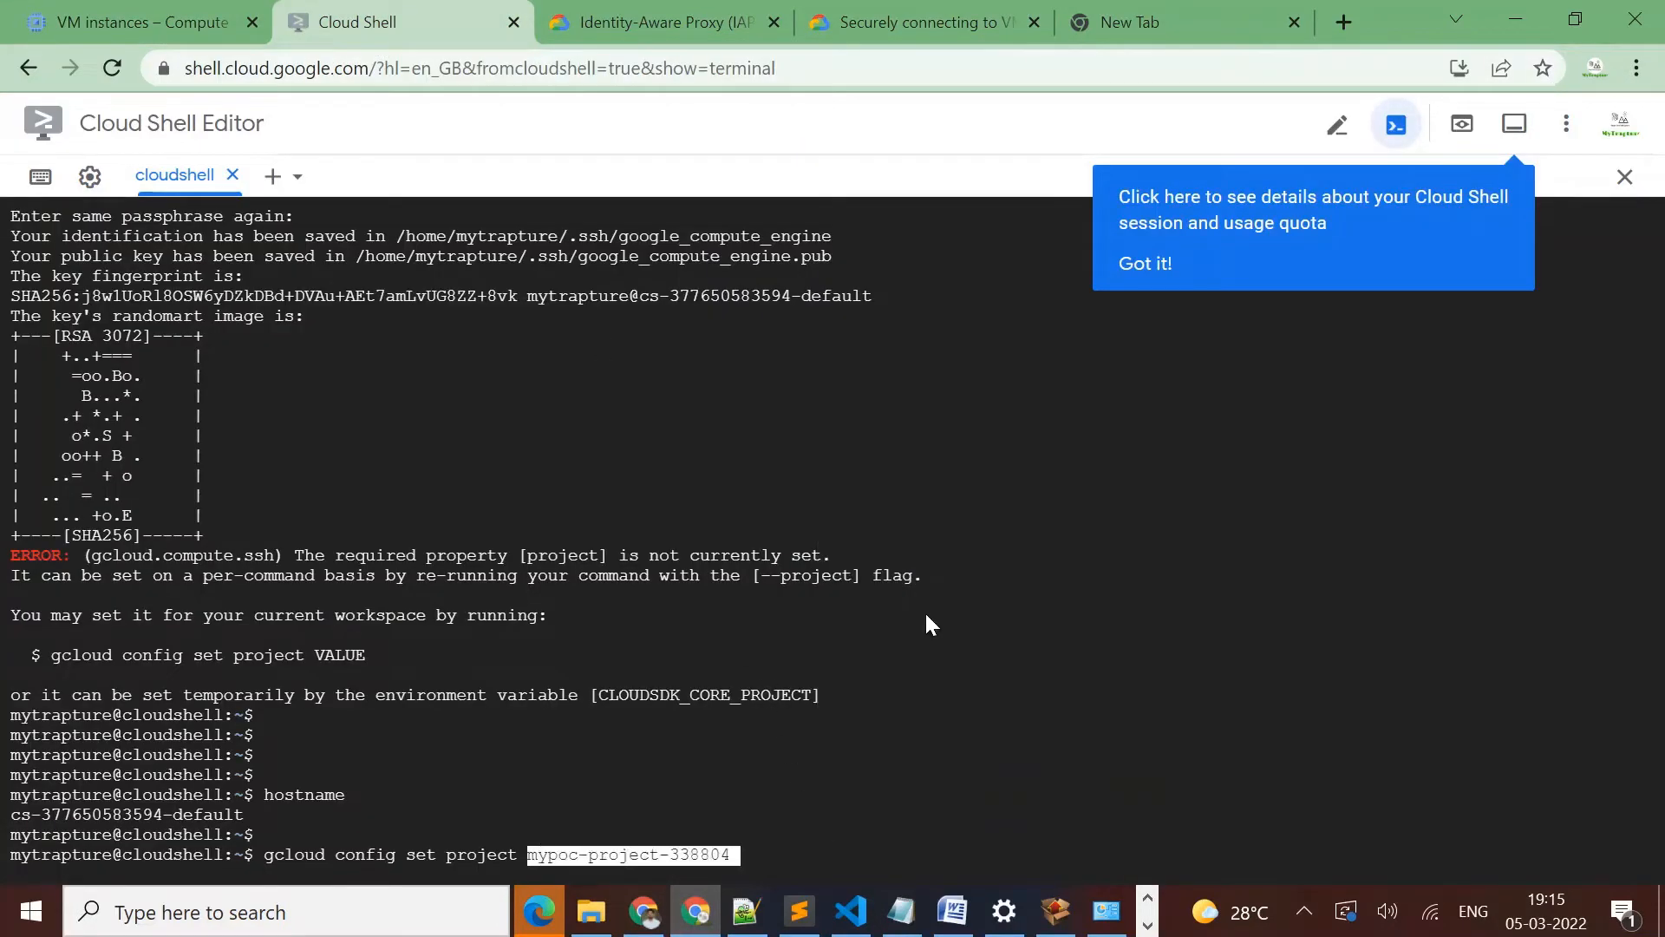
key("Right")
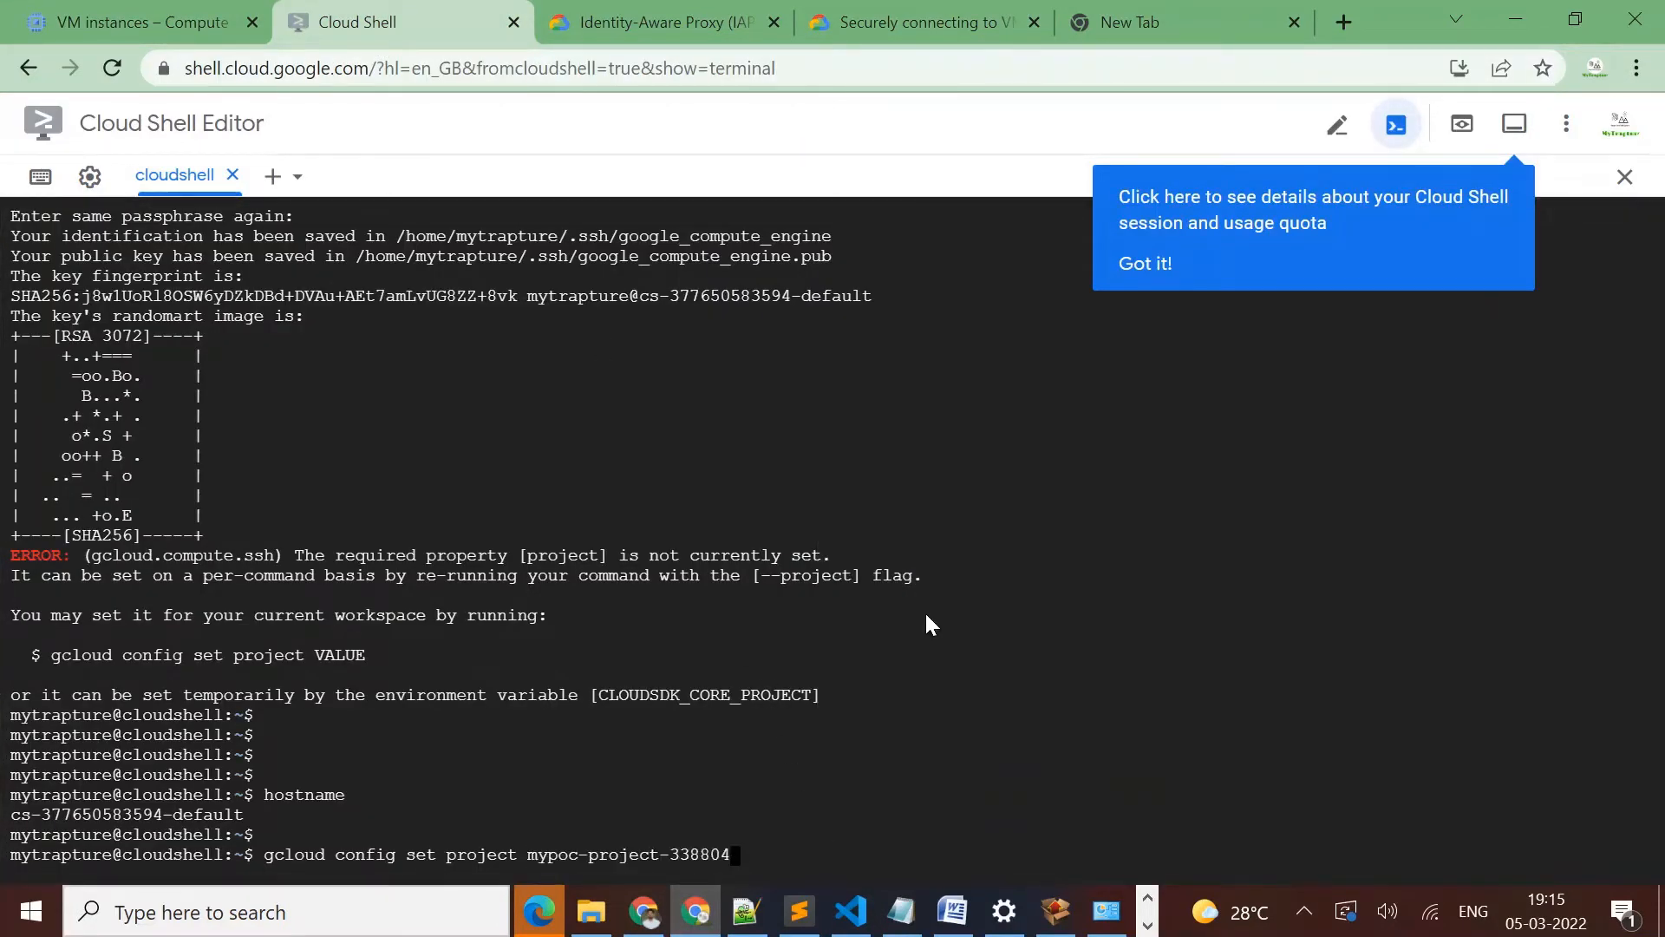
key("Return")
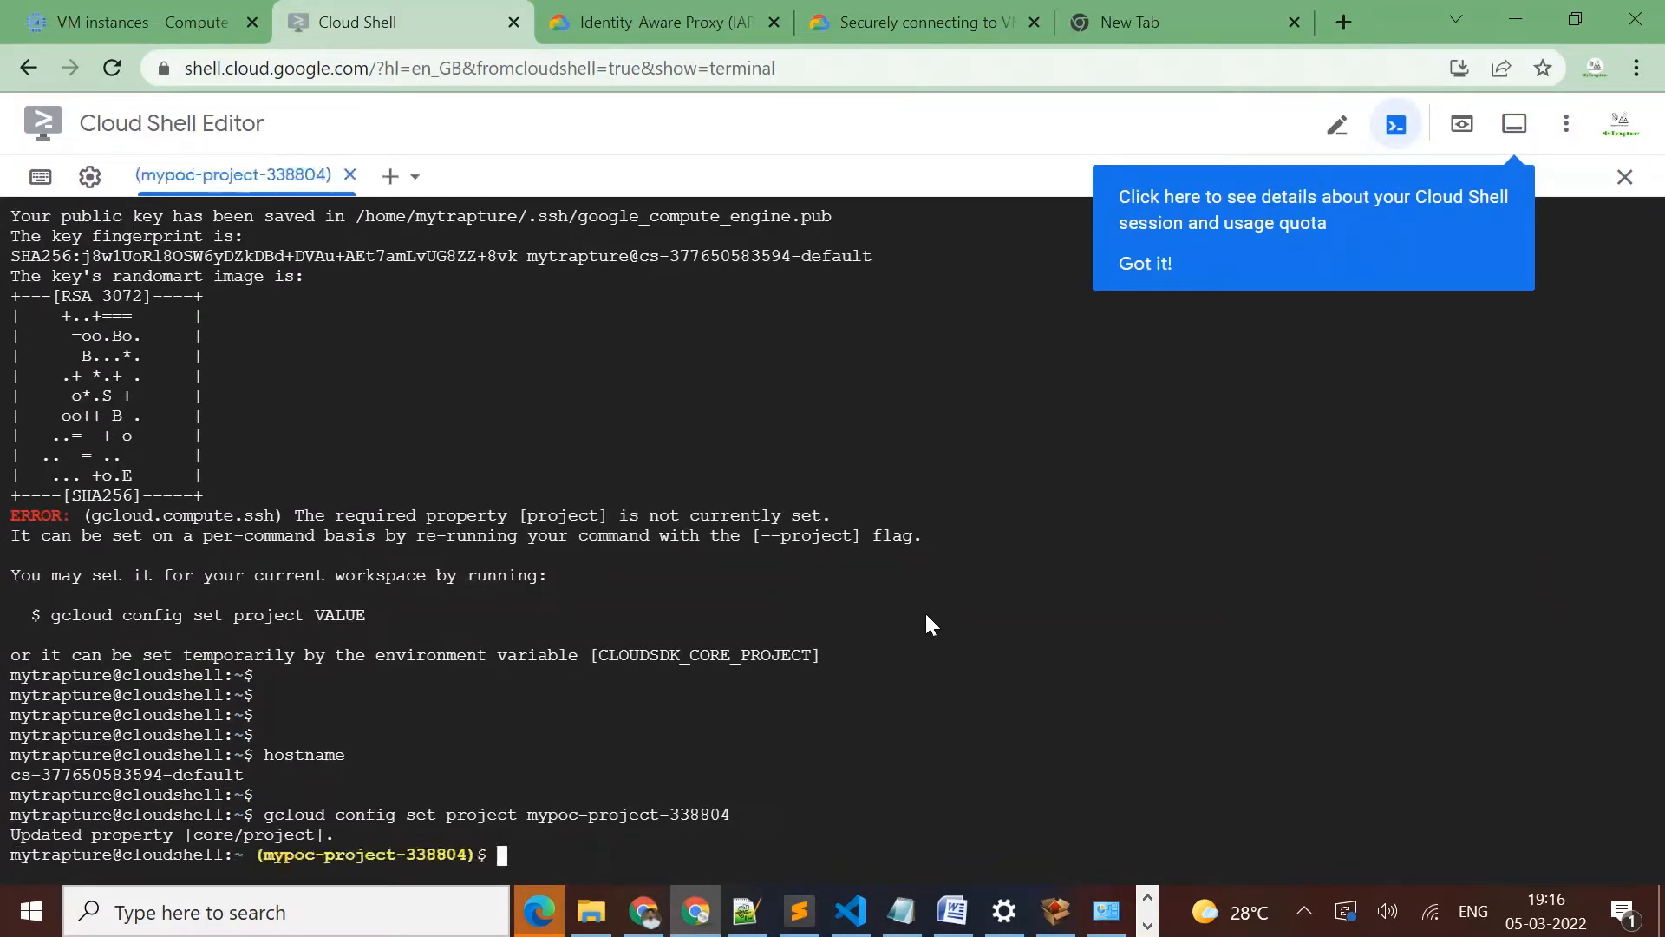
Rerun gcloud compute ssh demo-instance --zone=asia-south1-c from the command history
key("Up")
key("Up")
key("Up")
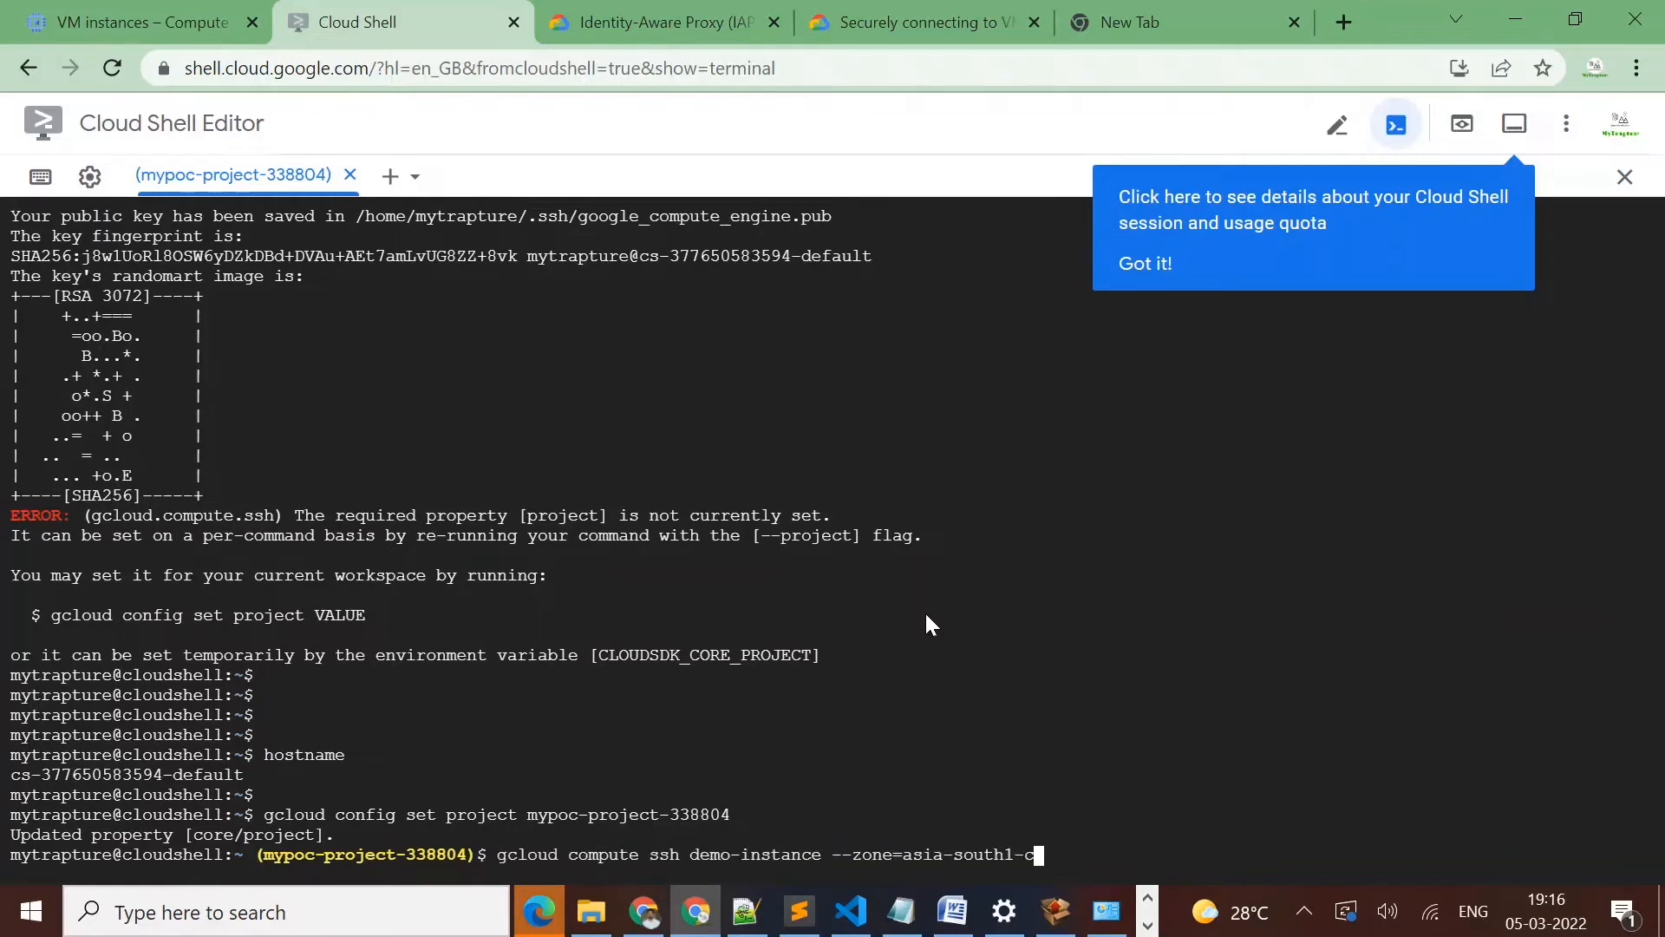
key("Return")
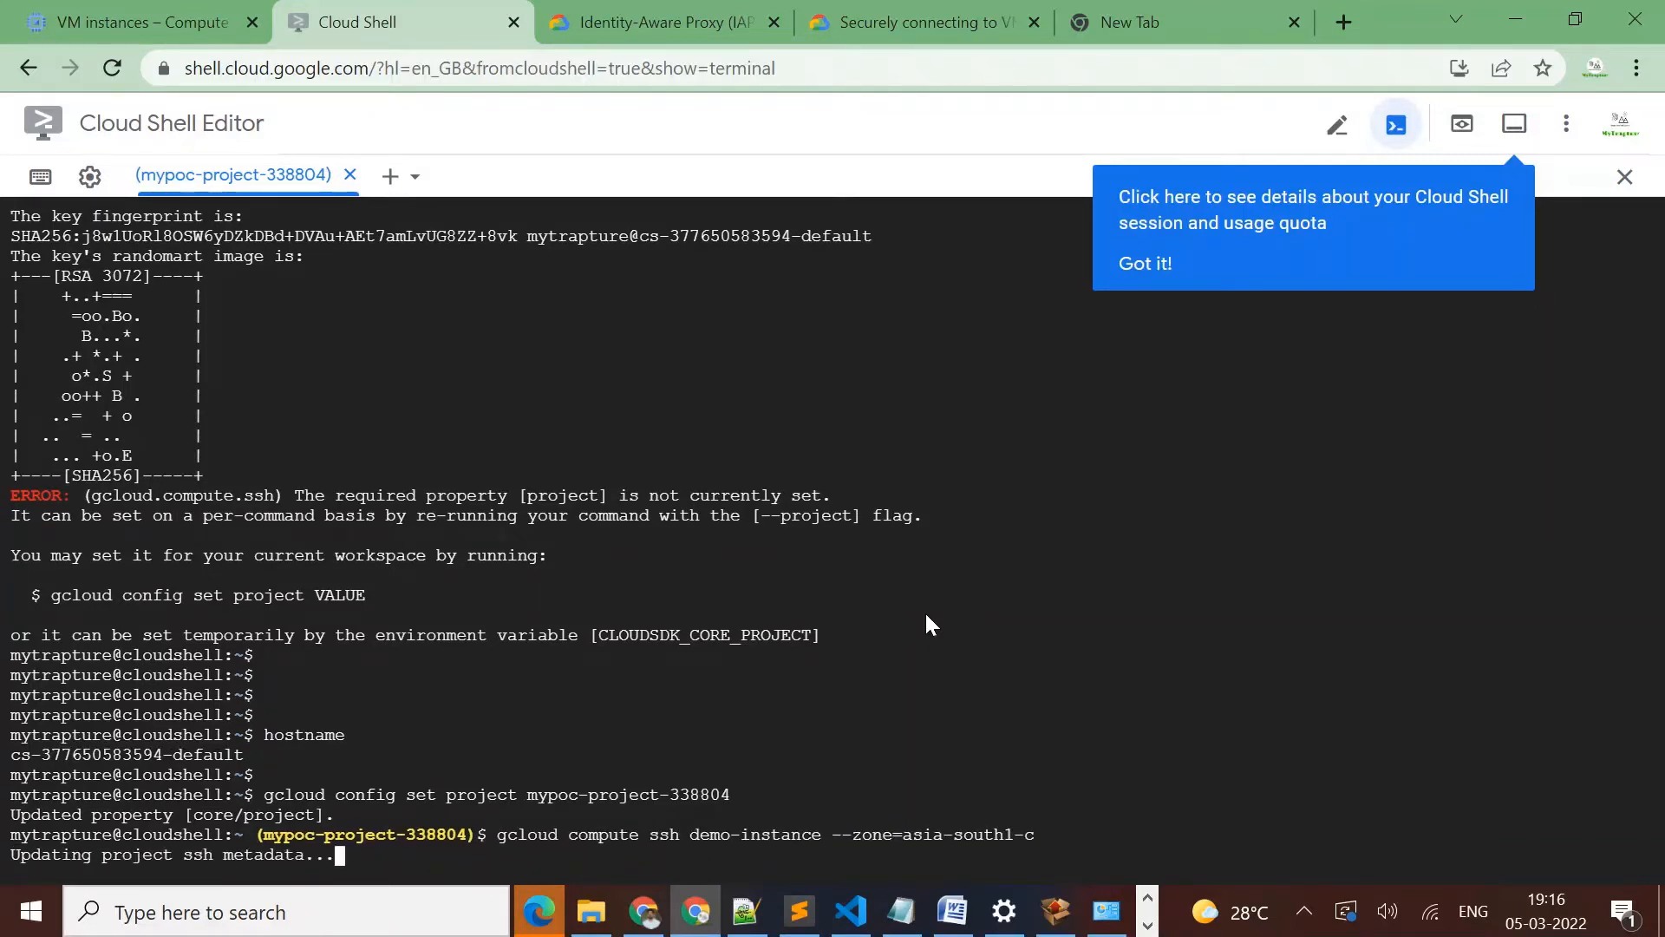
key("XF86AudioRaiseVolume")
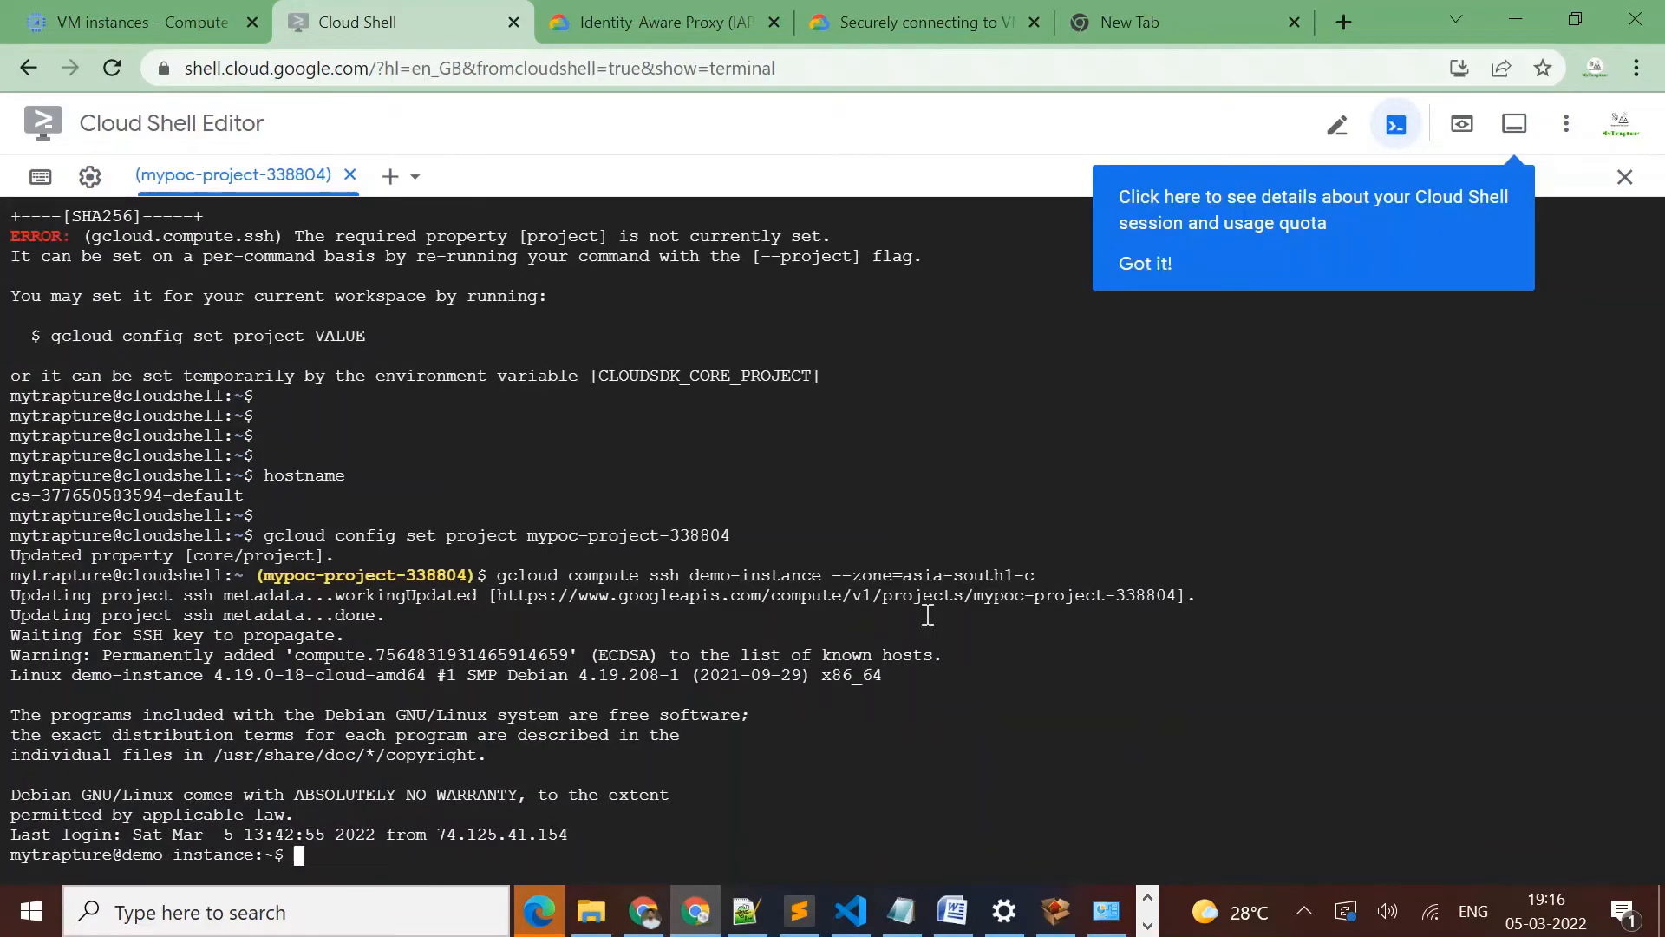
Run hostname in the demo-instance SSH session and bring up a fresh prompt
key("Return")
key("Return")
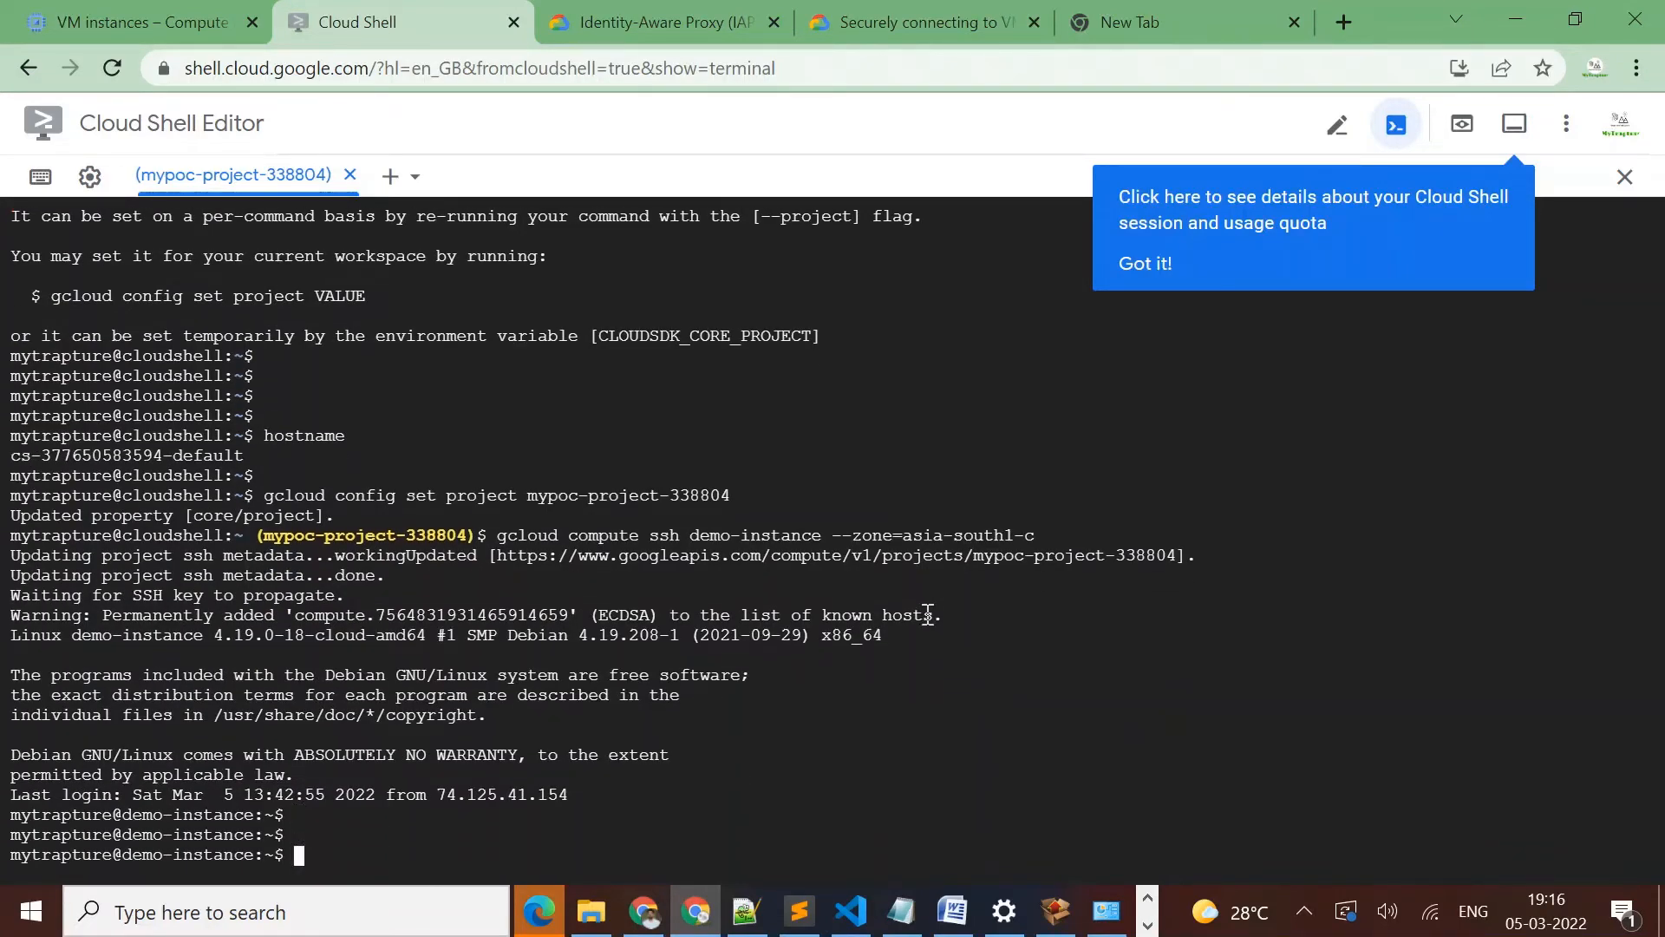
type("g")
key("BackSpace")
type("hosta")
key("BackSpace")
type("name")
key("Return")
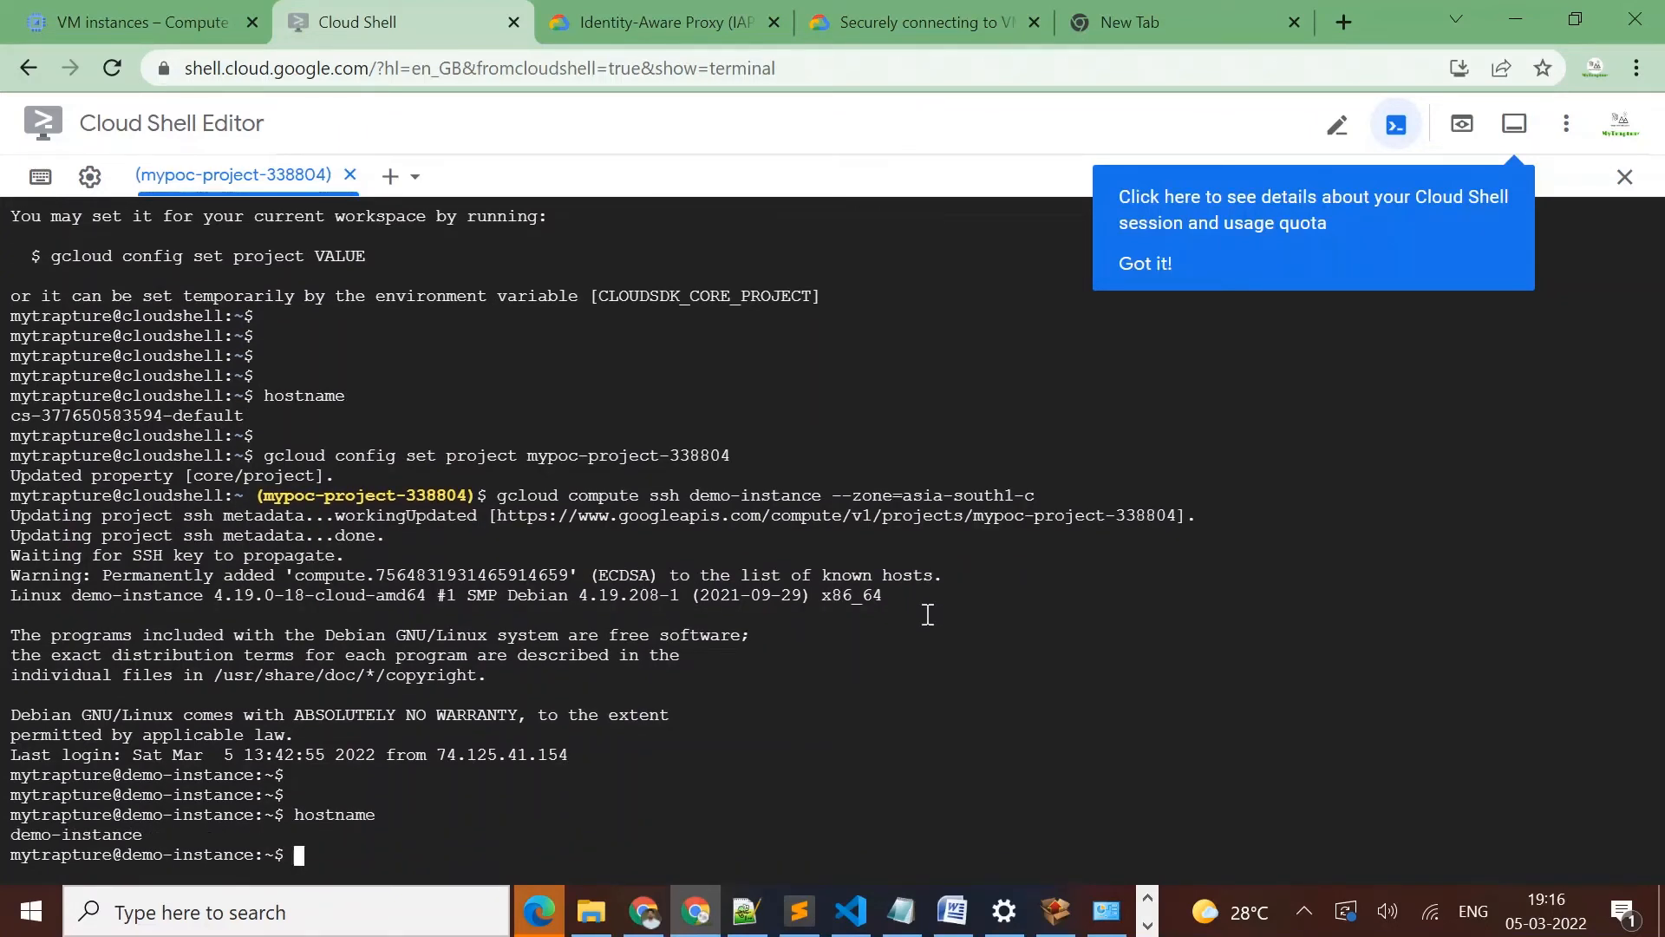
key("Return")
key("Return")
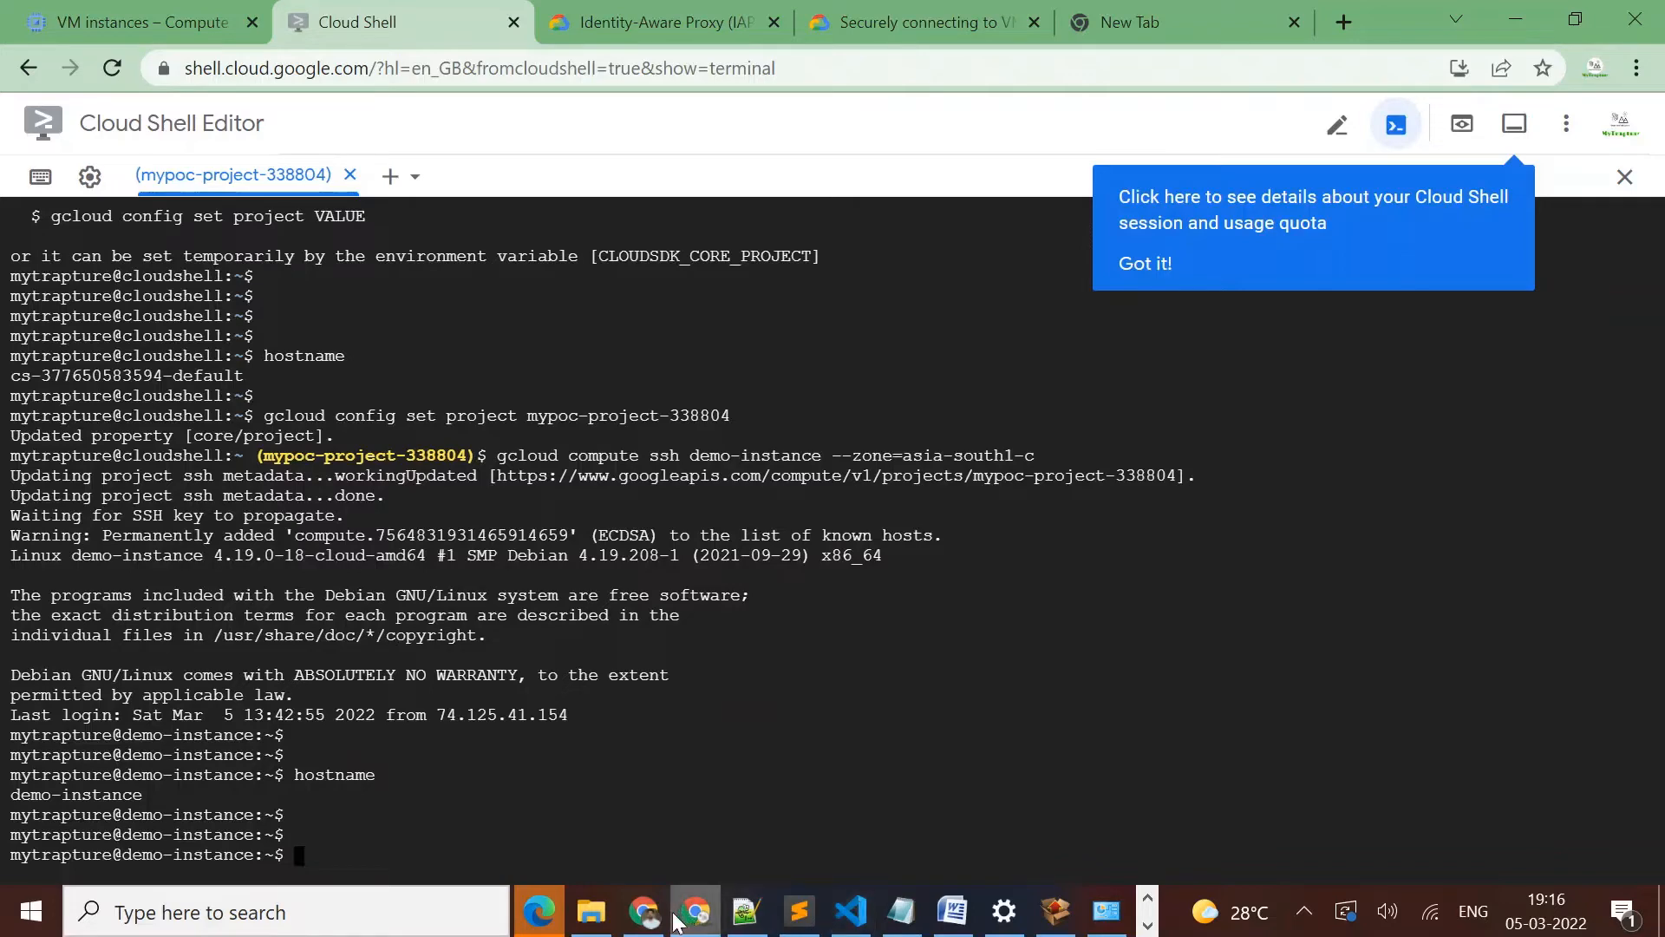
Switch to the Incognito window and open demo-instance for editing
mouse_move(659, 918)
left_click(644, 746)
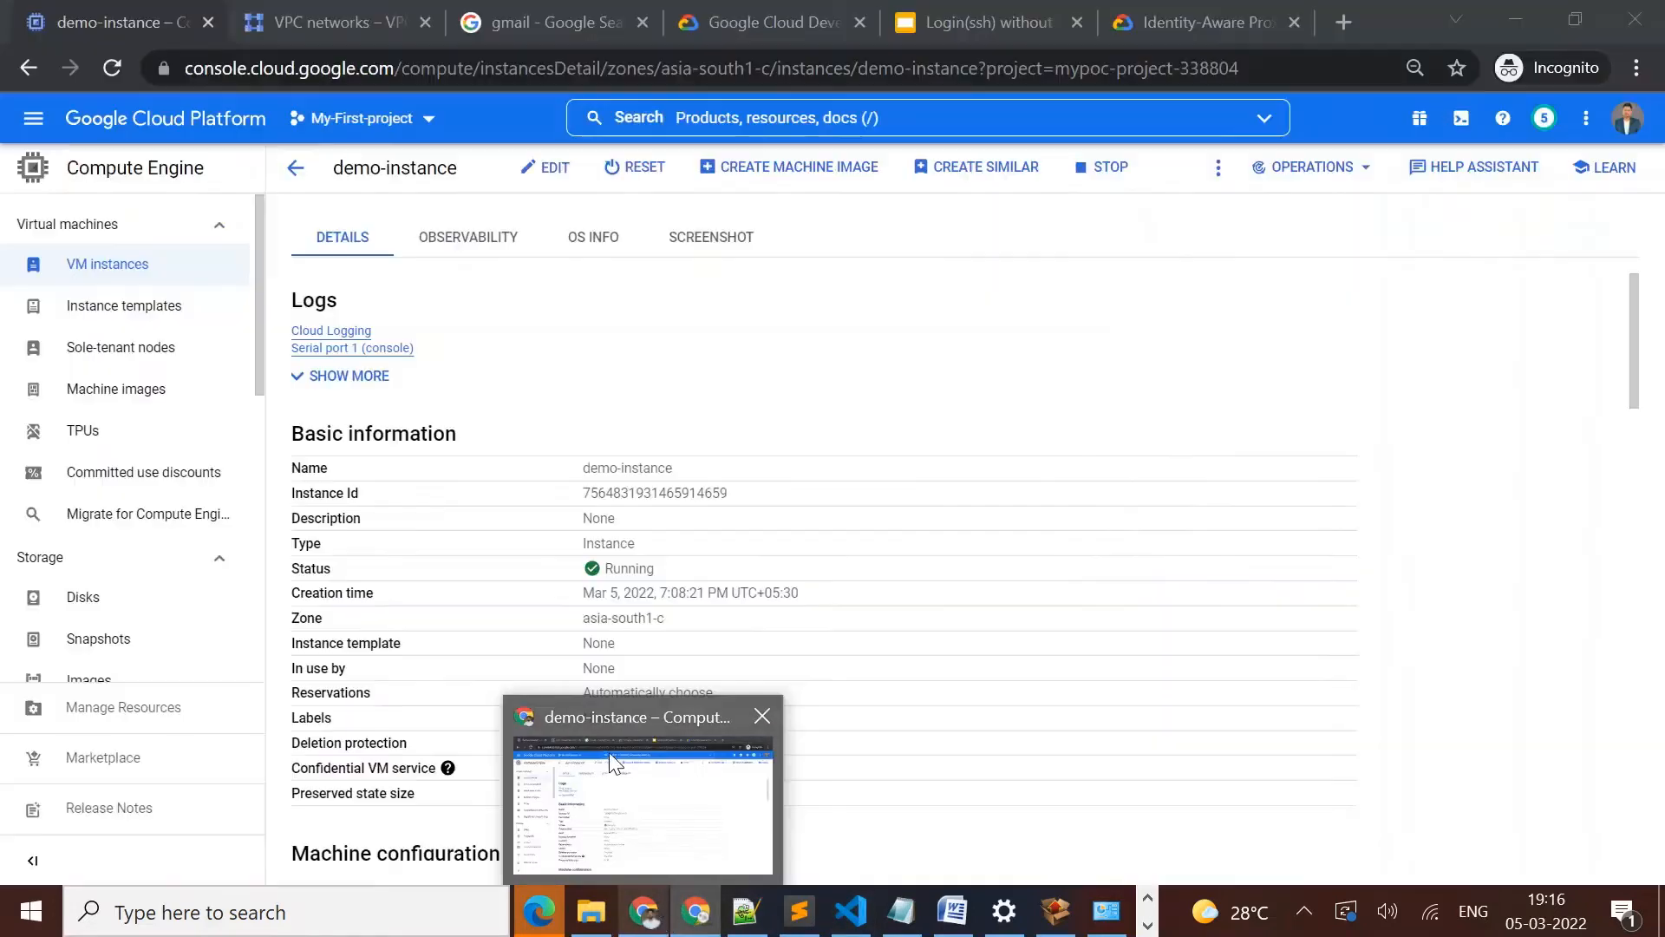
left_click(541, 175)
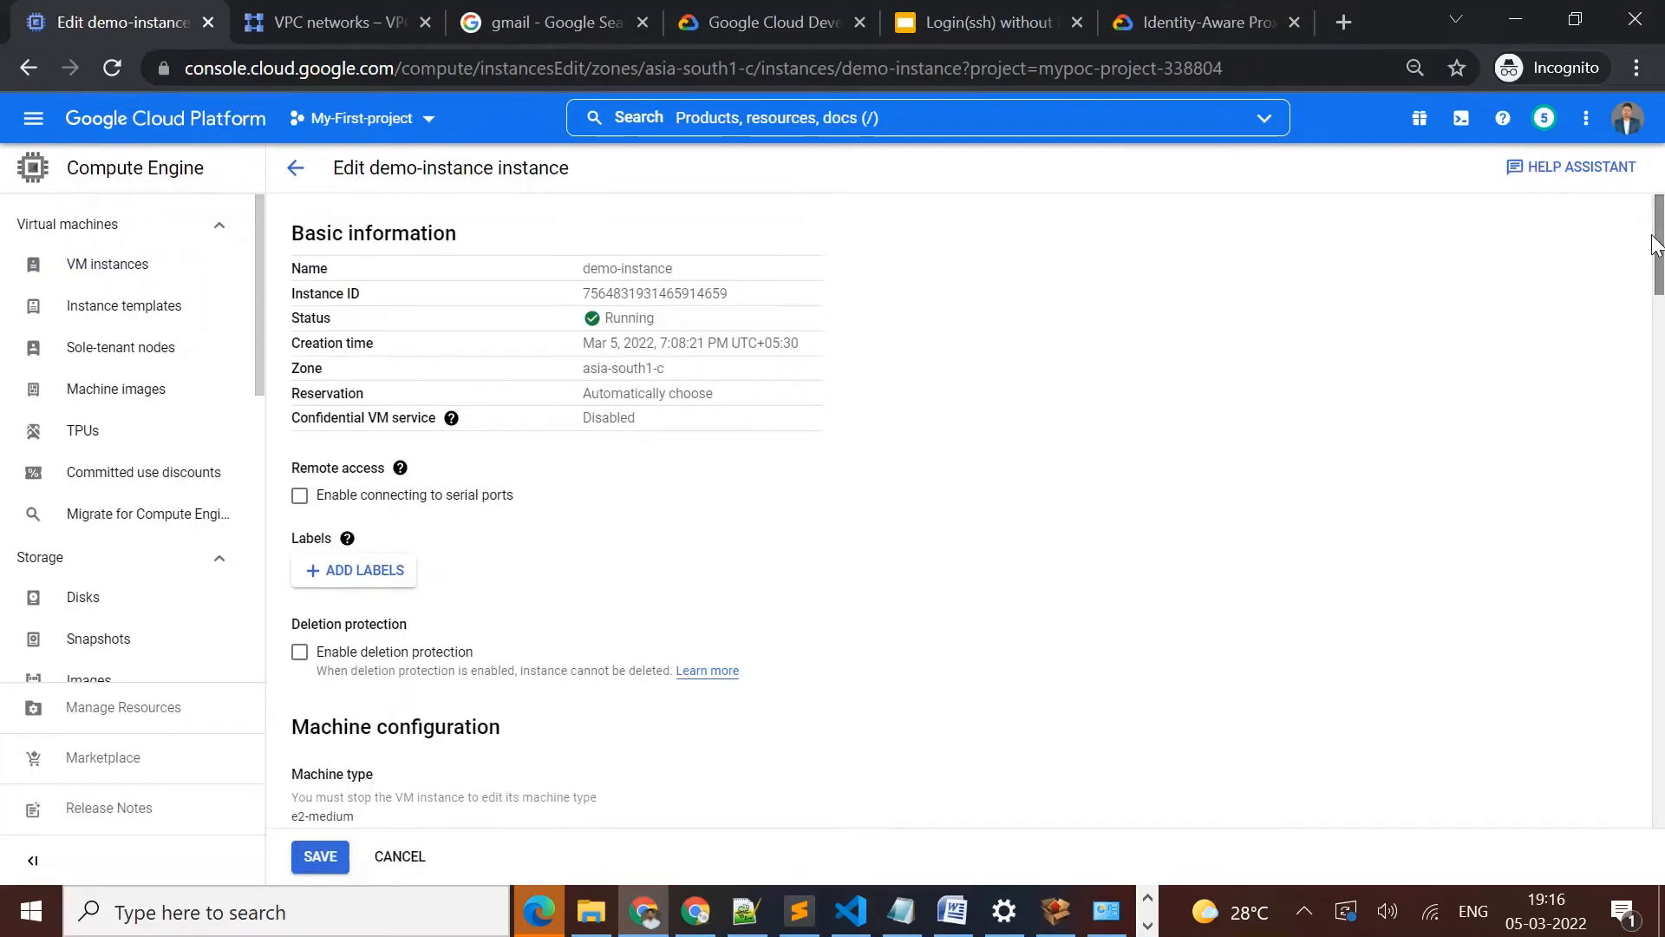
Set the external IP of demo-instance's demo-vpc network interface to None, save the instance and return to the Cloud Shell window
left_click_drag(1653, 246, 1659, 419)
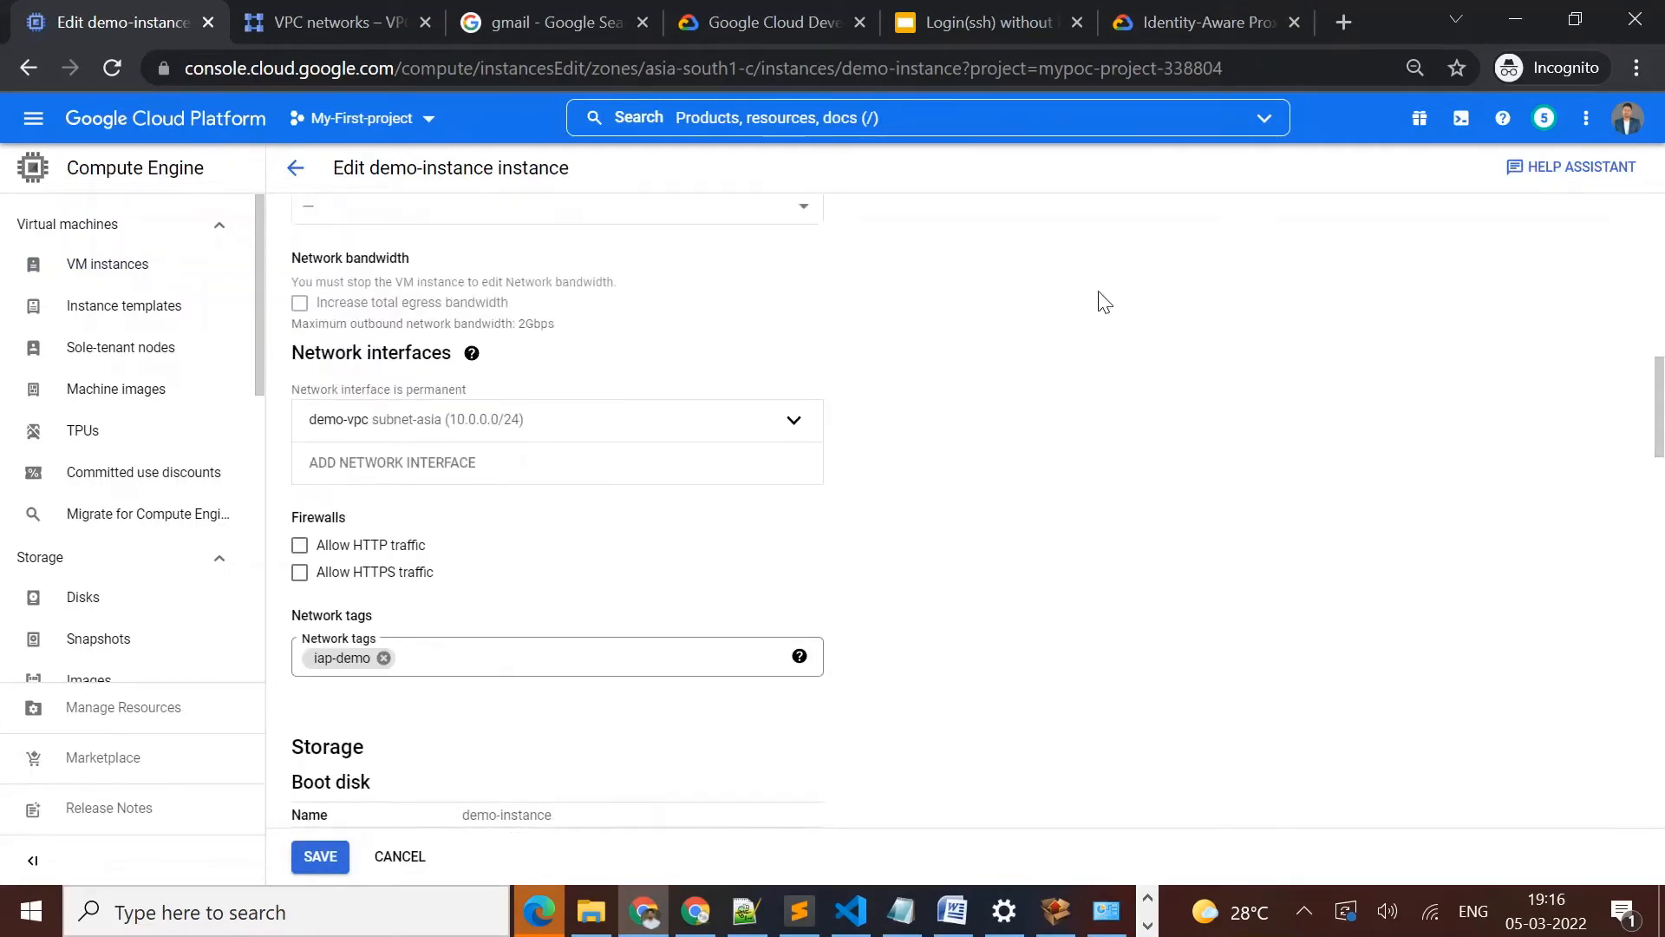
left_click(792, 427)
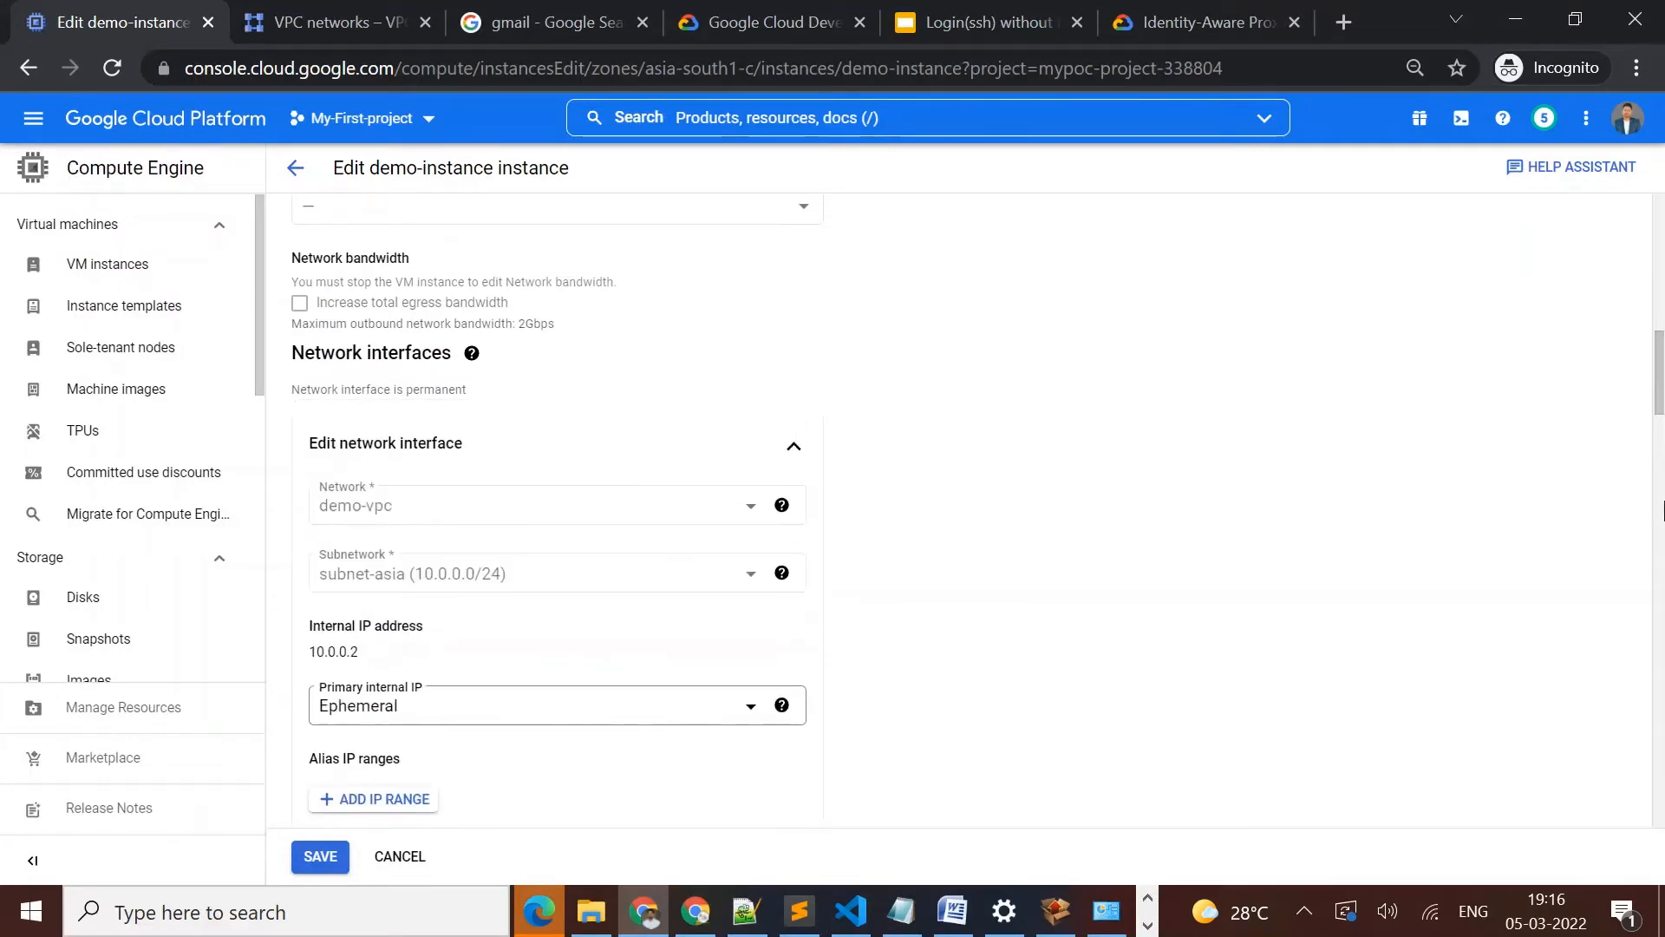
scroll(712, 468, "down", 3)
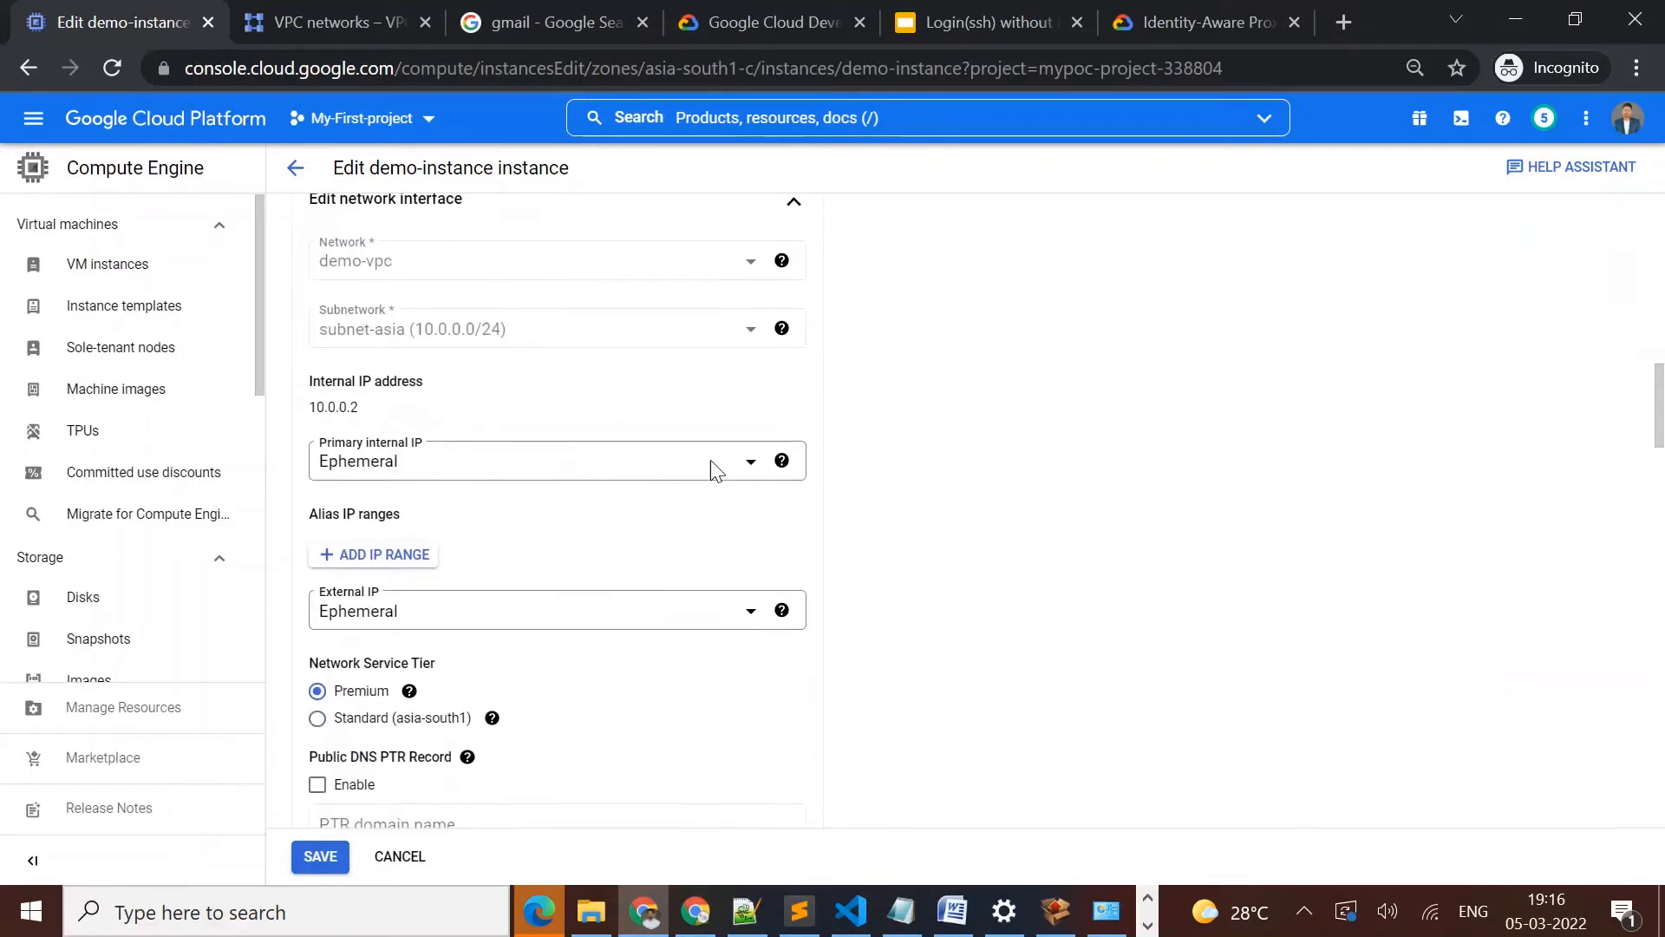
left_click(551, 612)
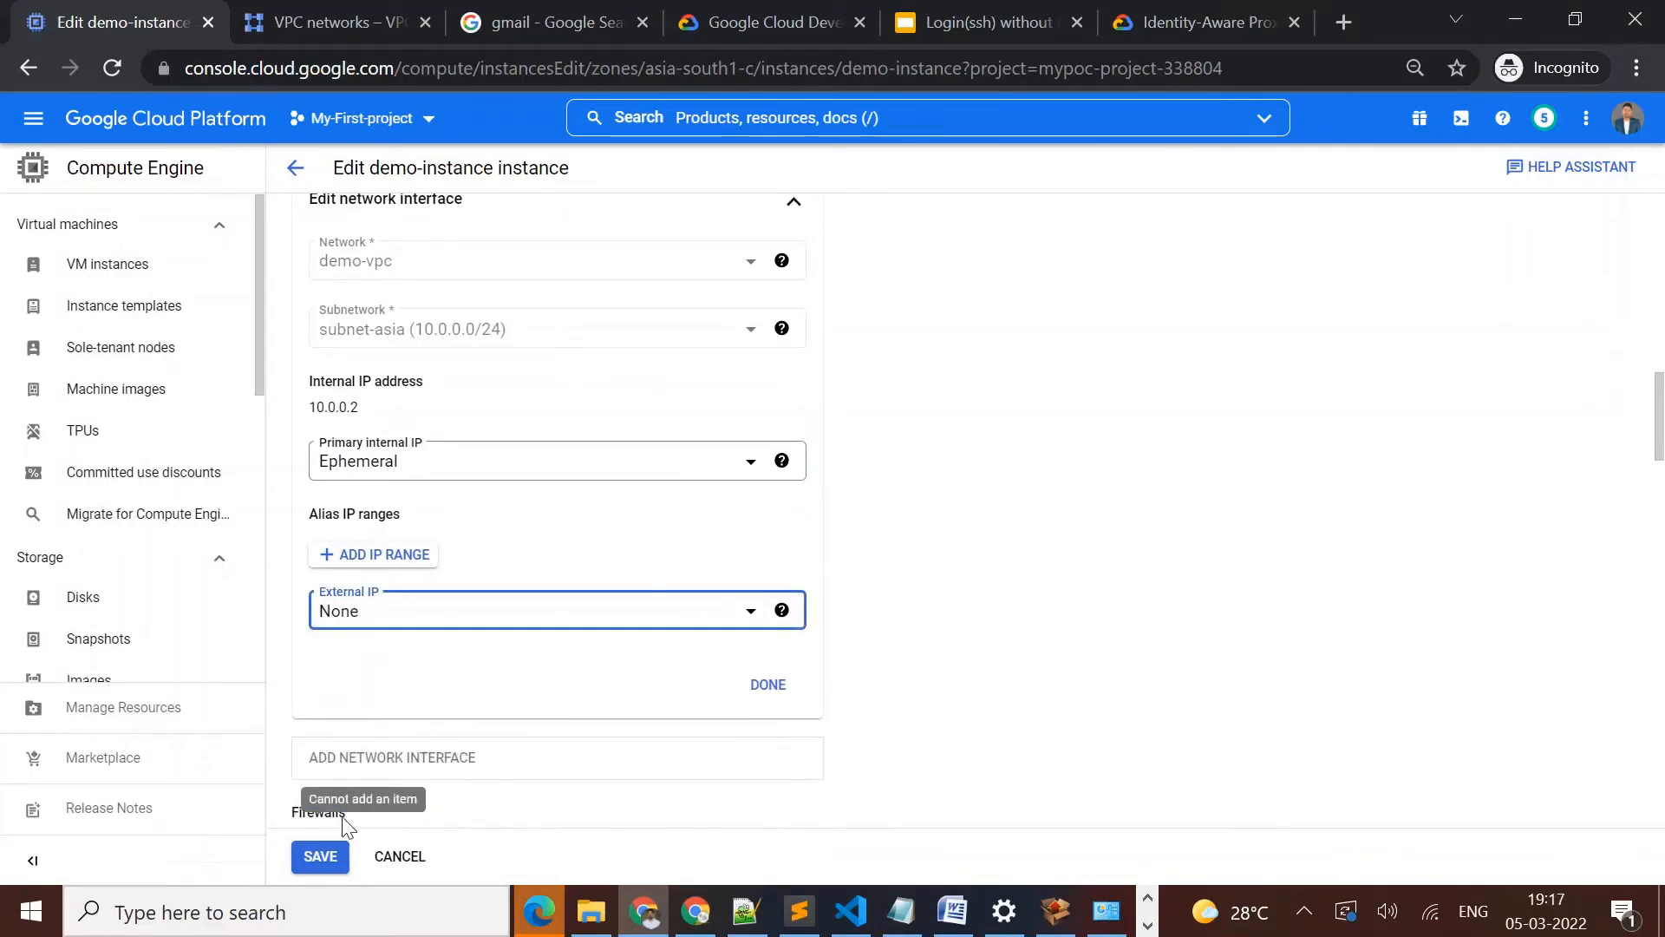
left_click(316, 864)
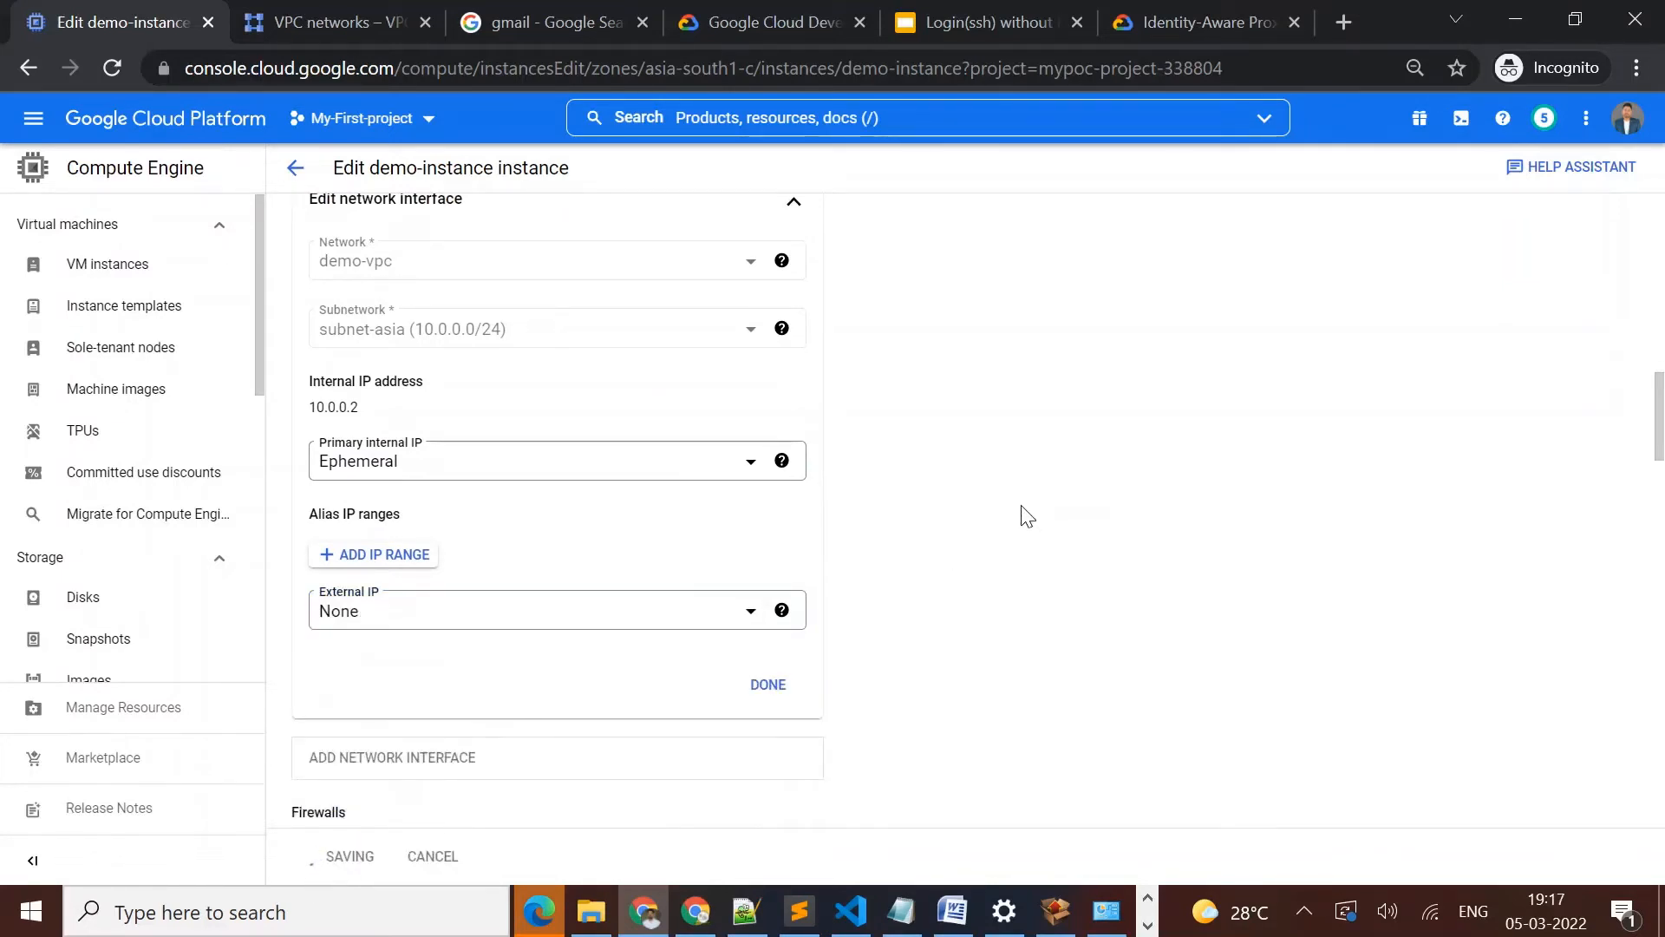
left_click(695, 918)
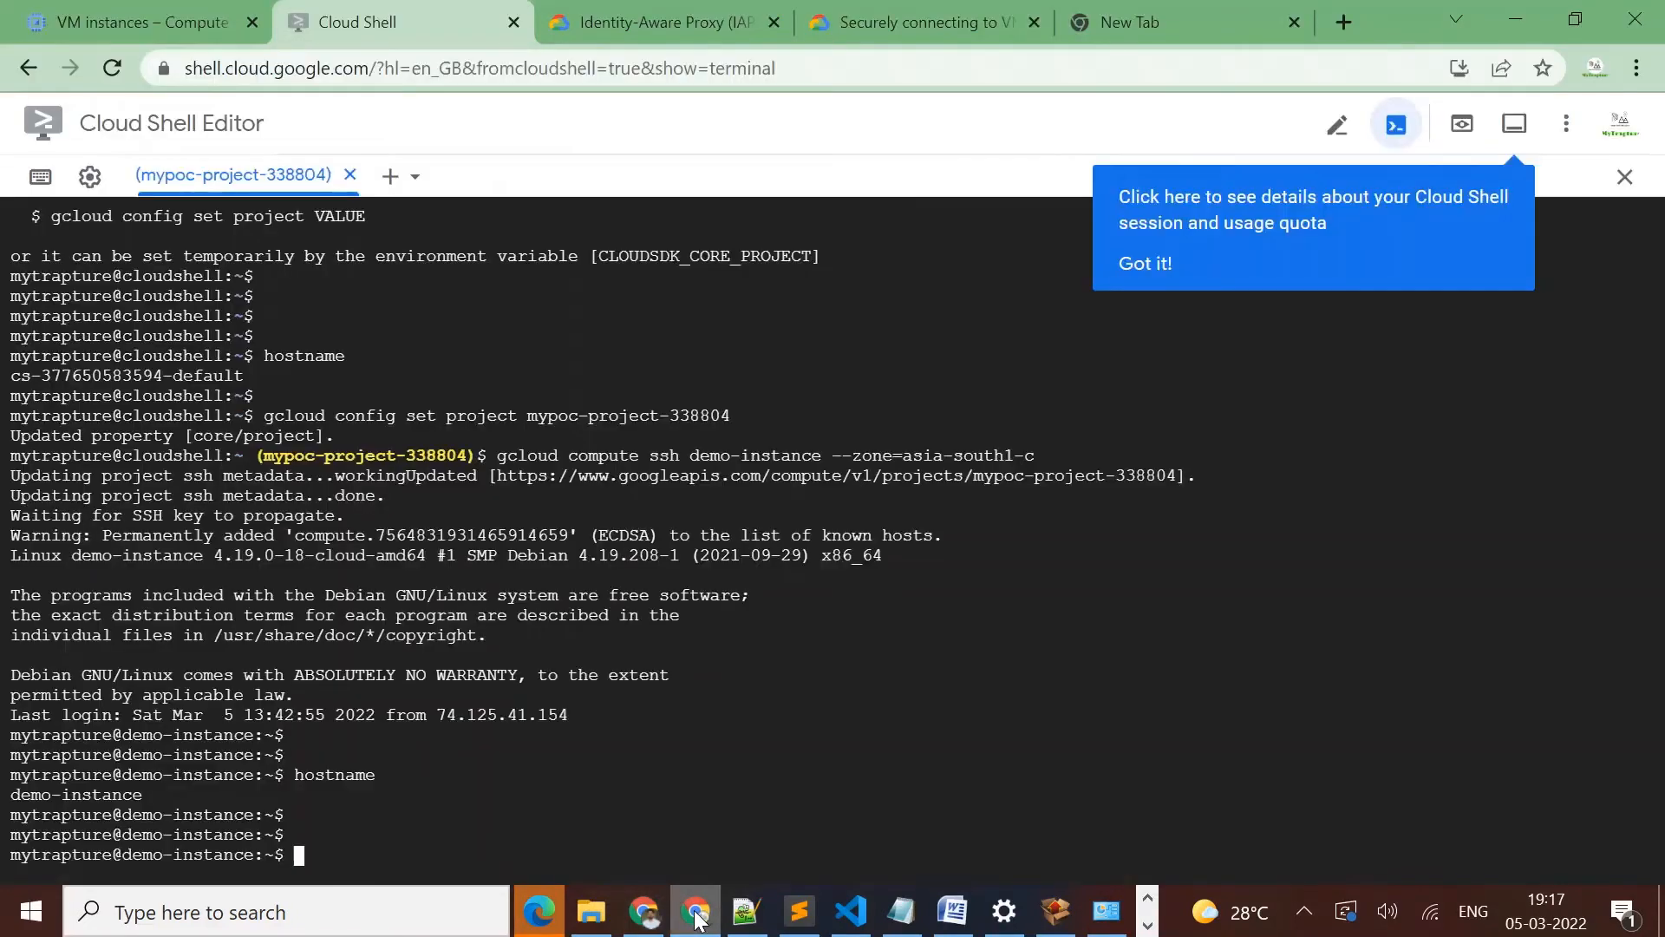
Reload the VM instances list outside the Incognito window to fetch the current details of demo-instance
left_click(118, 3)
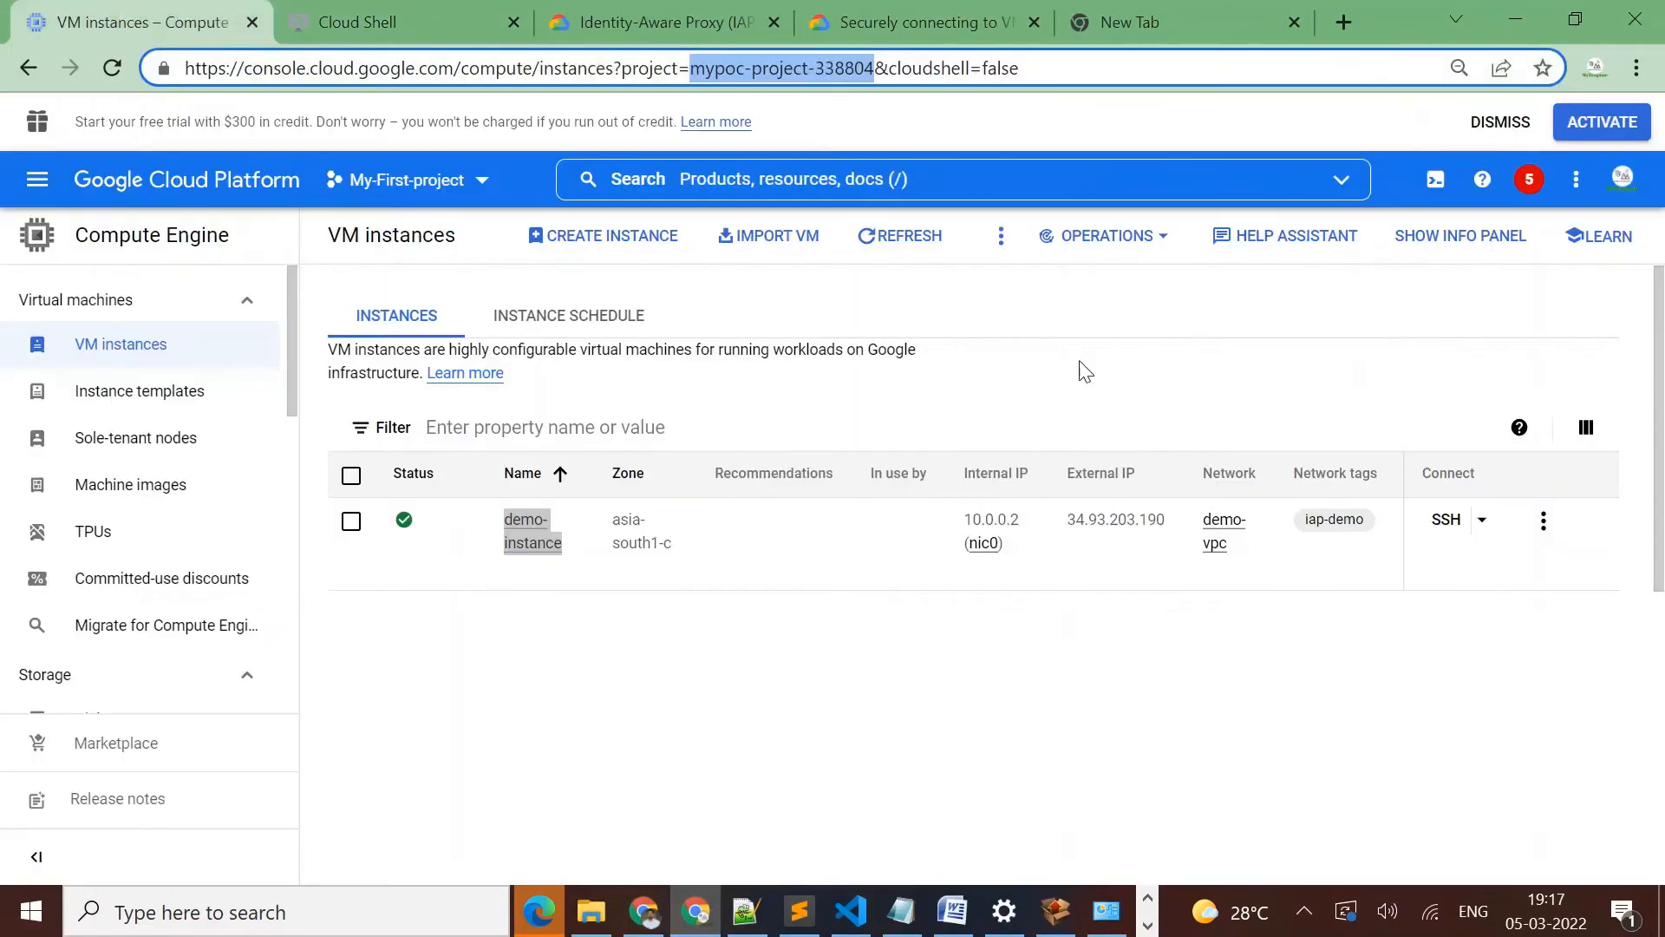
left_click(884, 247)
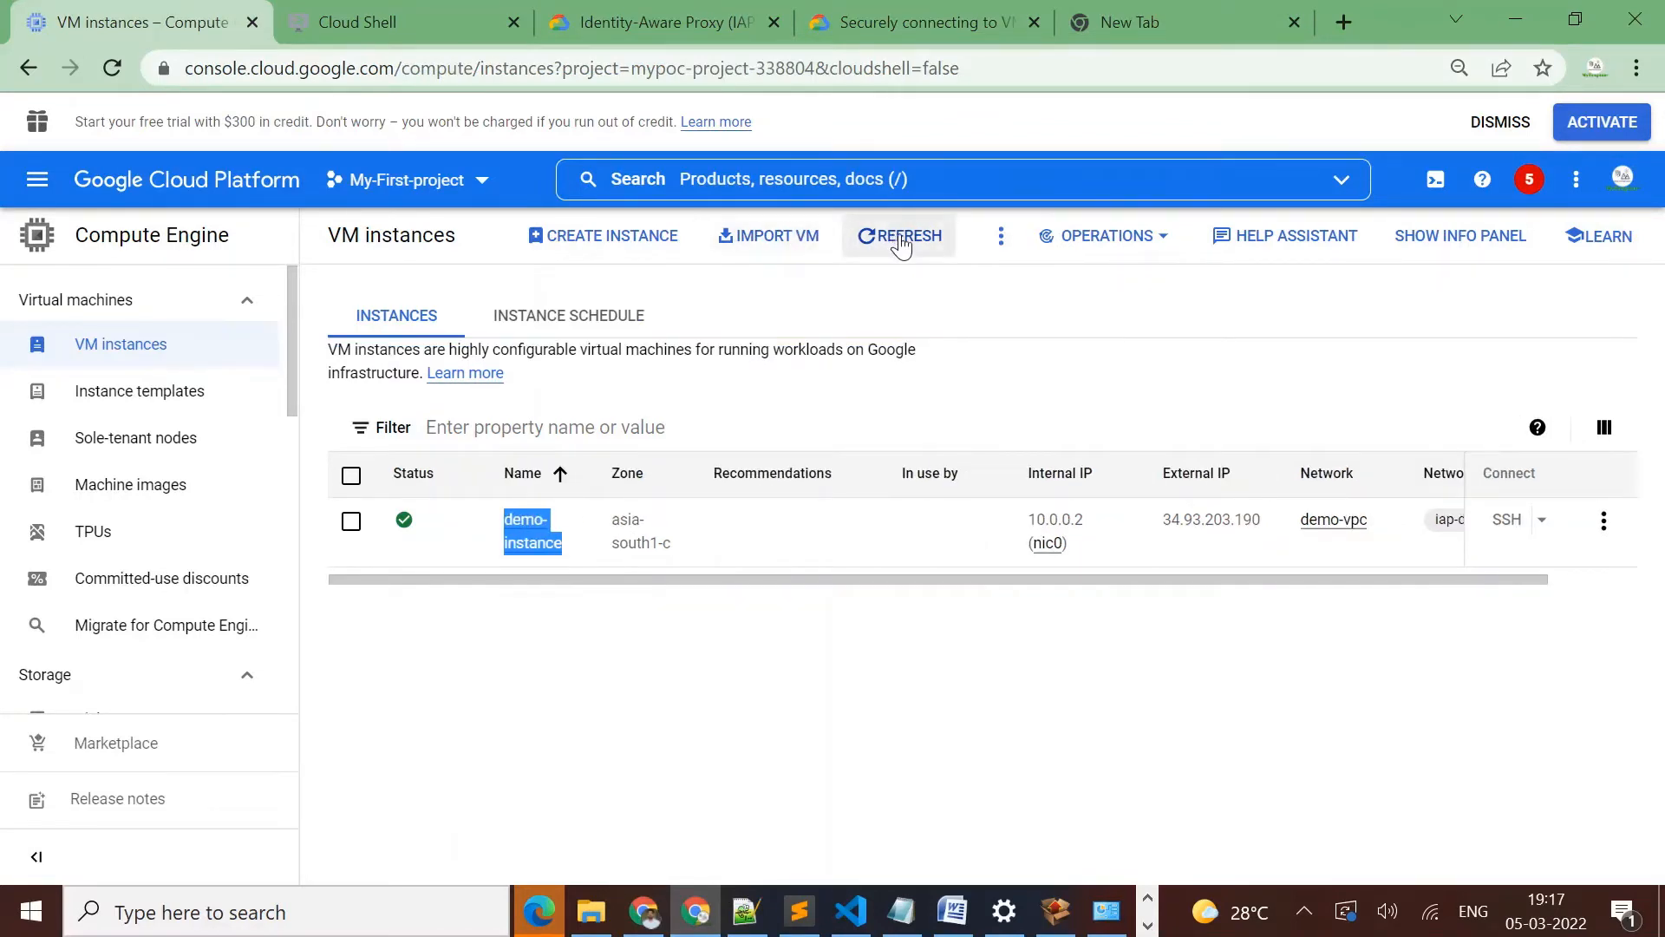
left_click(902, 245)
left_click(902, 245)
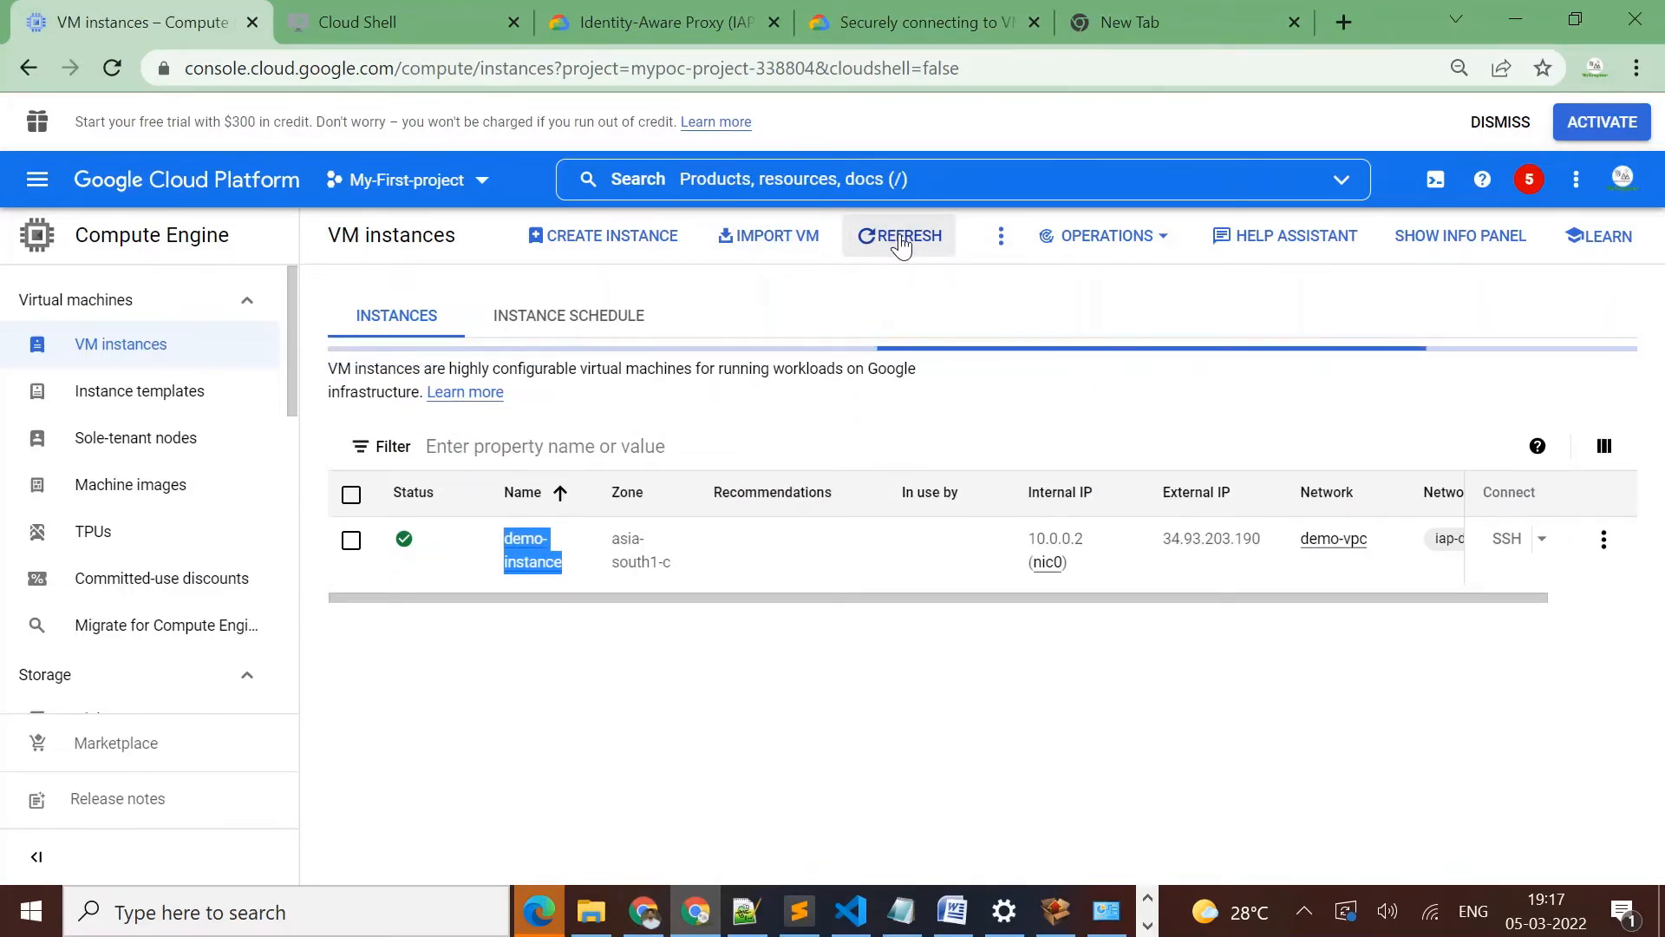
left_click(902, 246)
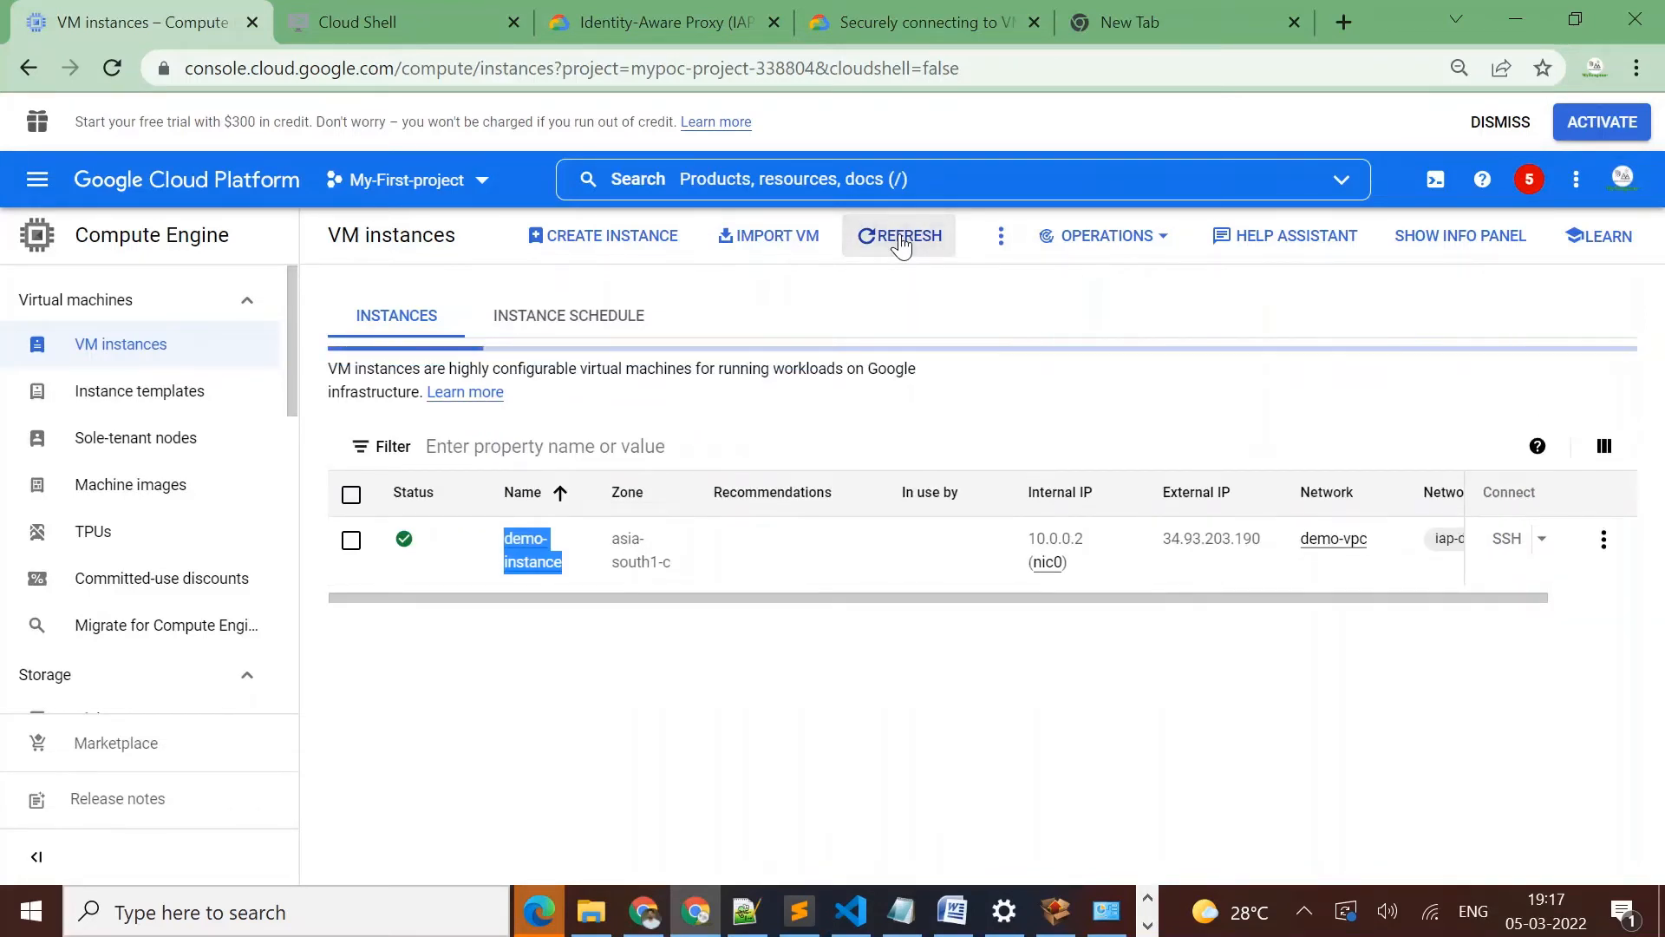
left_click(655, 910)
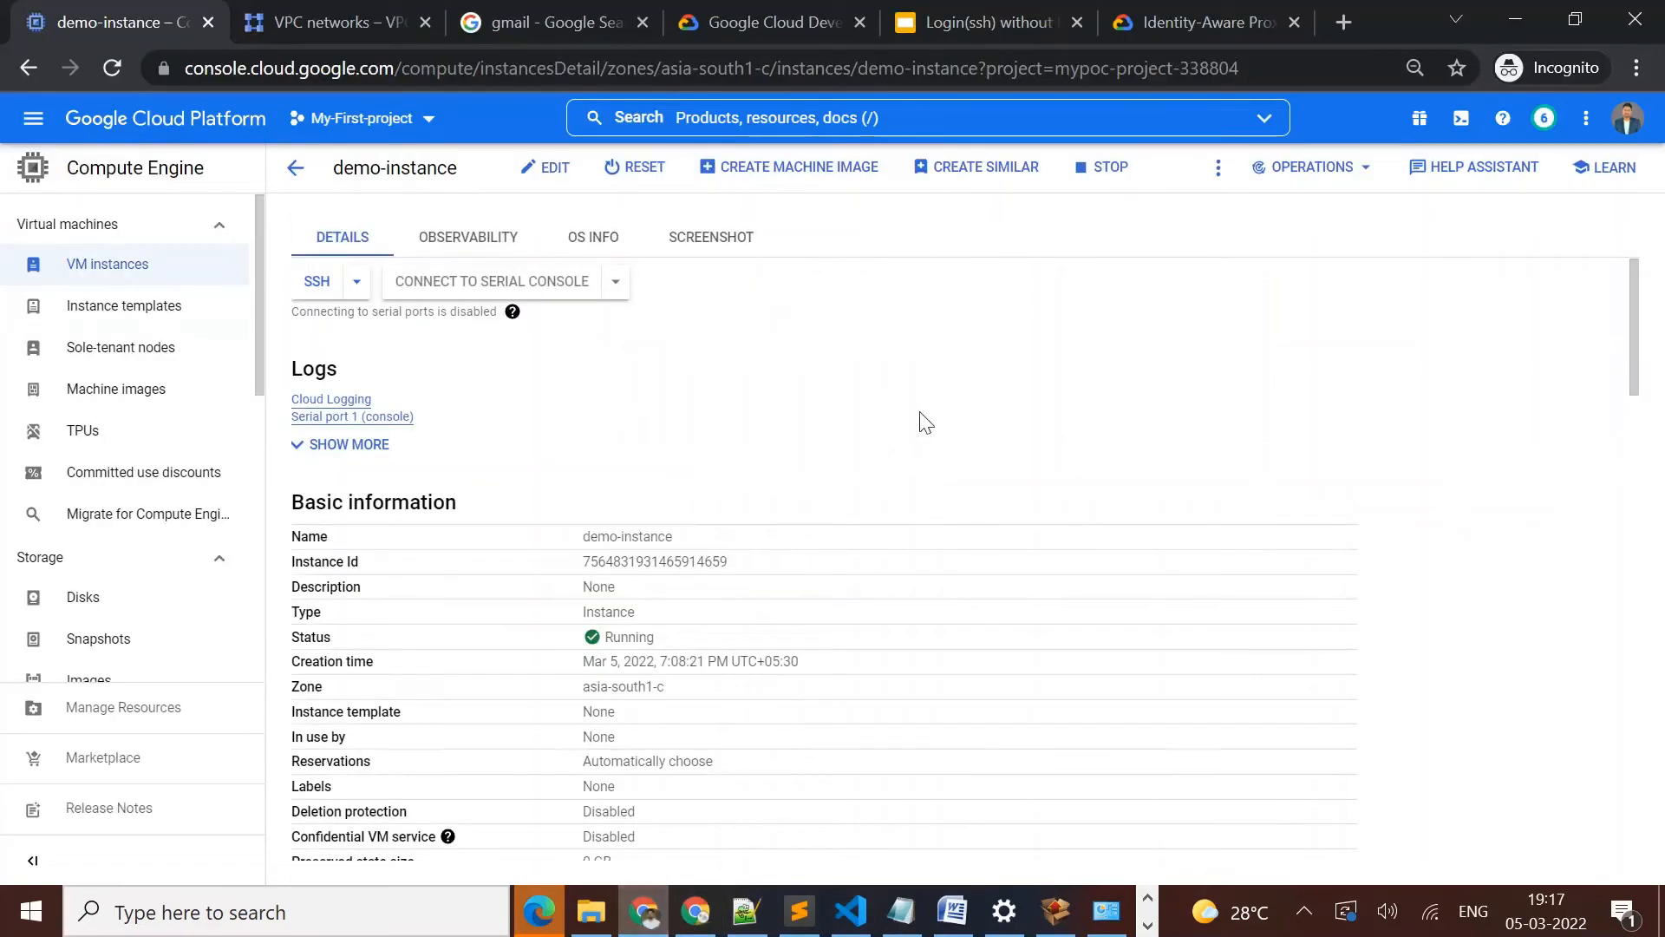
left_click(257, 19)
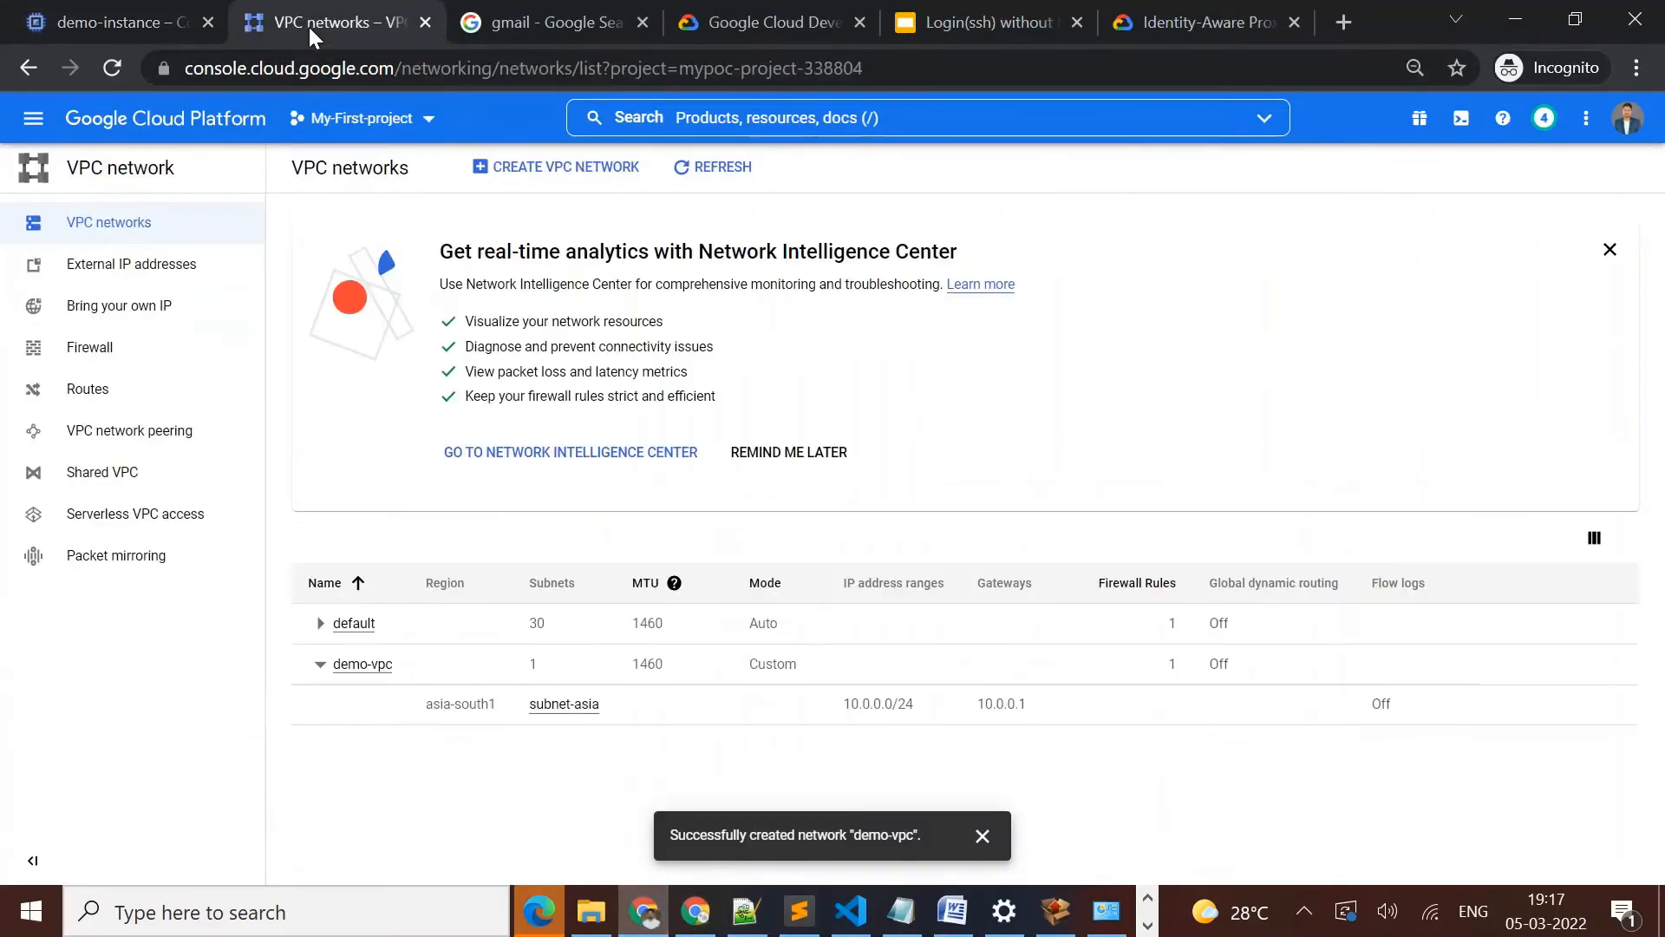
left_click(699, 915)
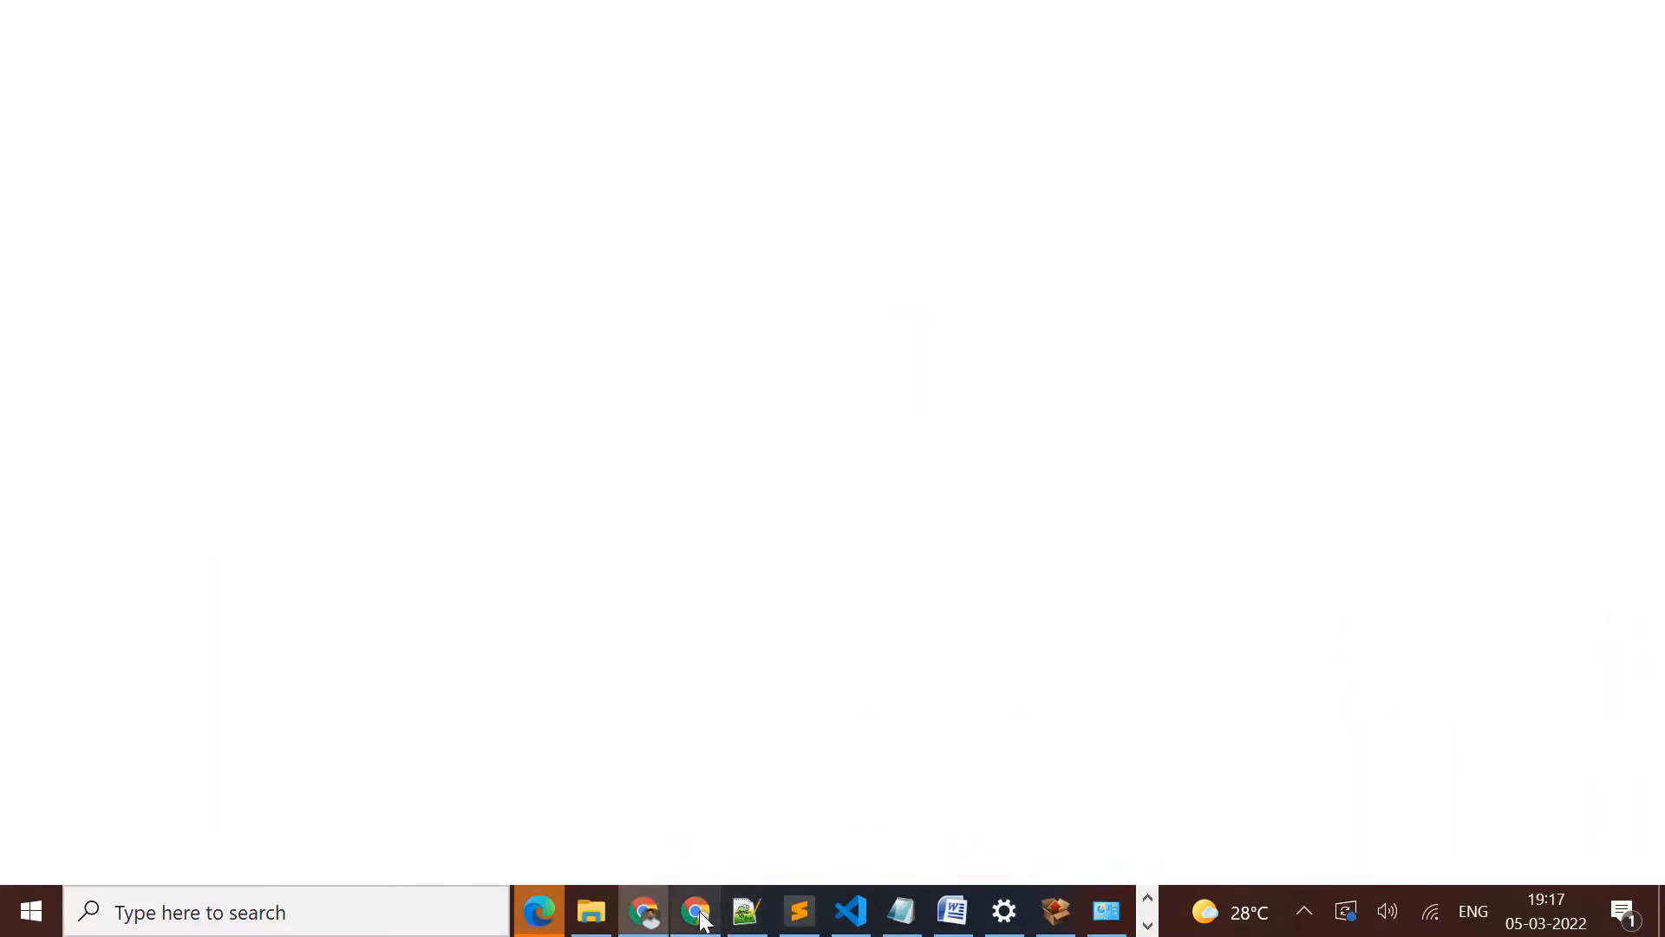
left_click(880, 251)
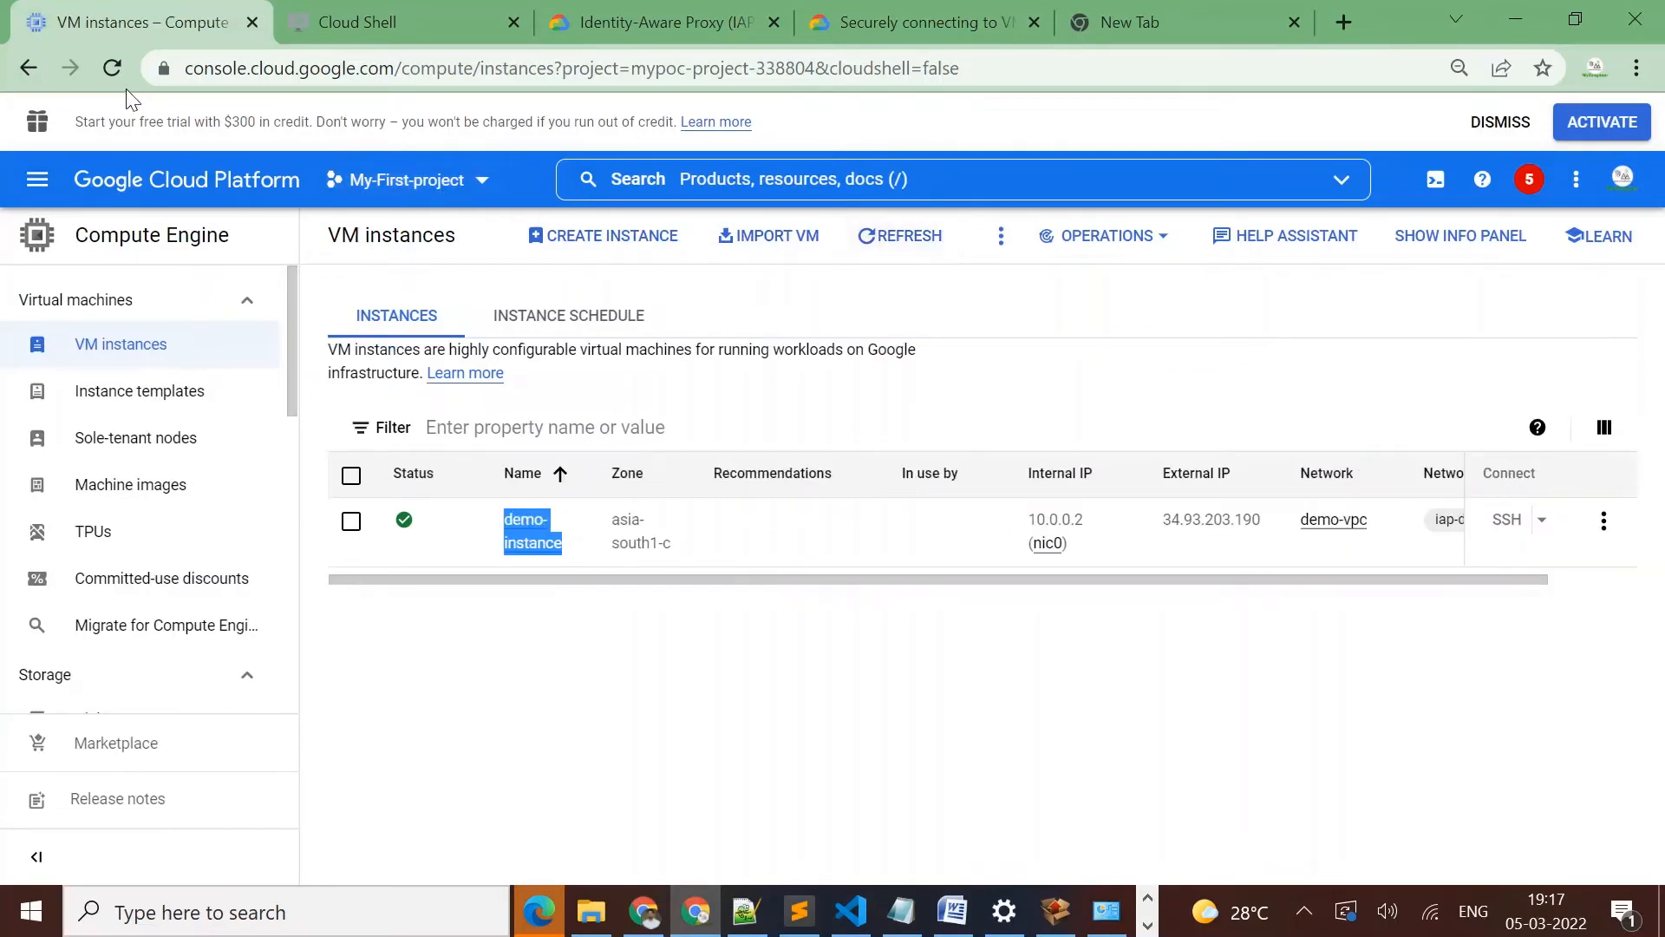
left_click(108, 70)
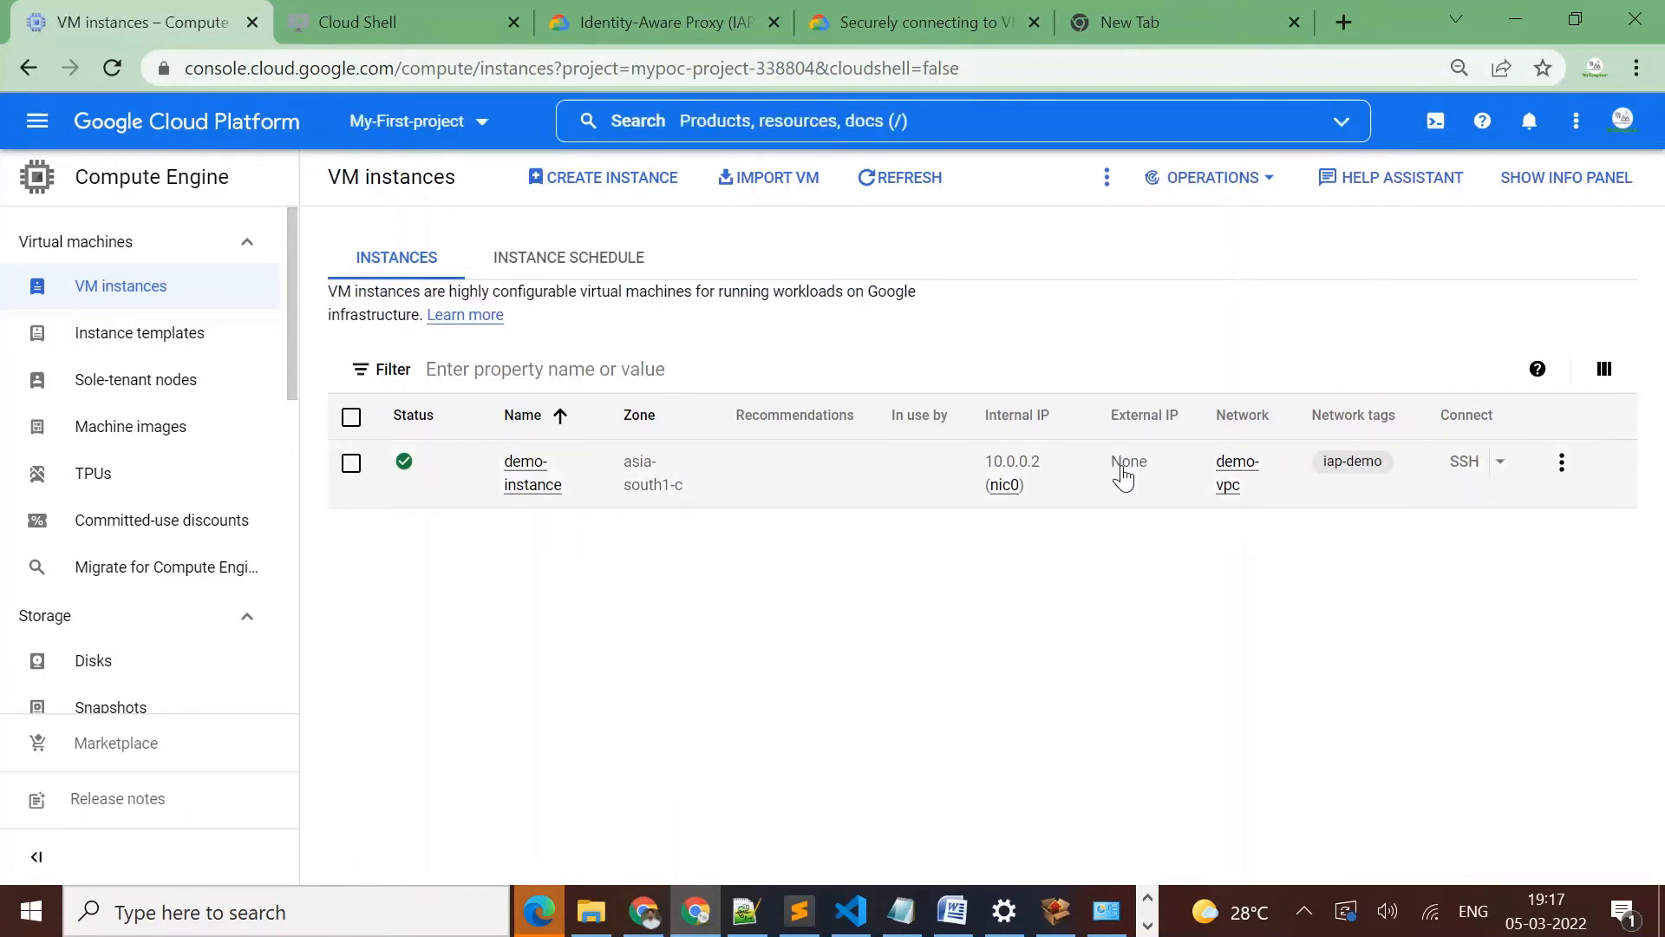
Check the external IP of demo-instance and whether its SSH connection option is available
left_click_drag(1163, 469, 1103, 532)
left_click(1151, 523)
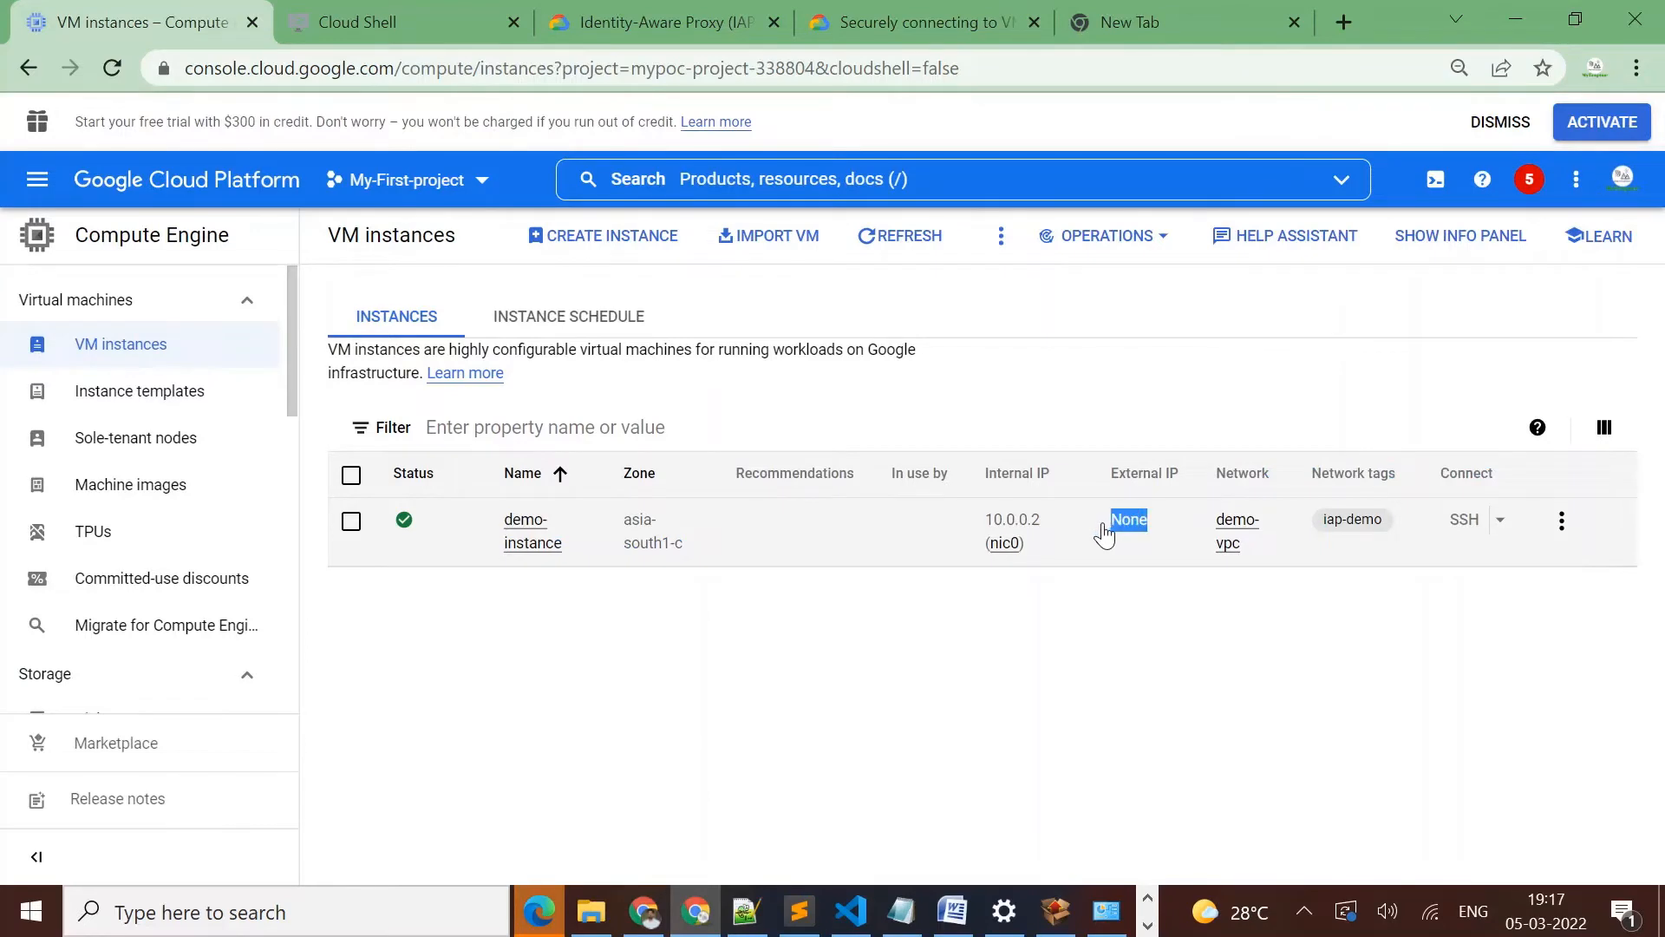
mouse_move(1463, 526)
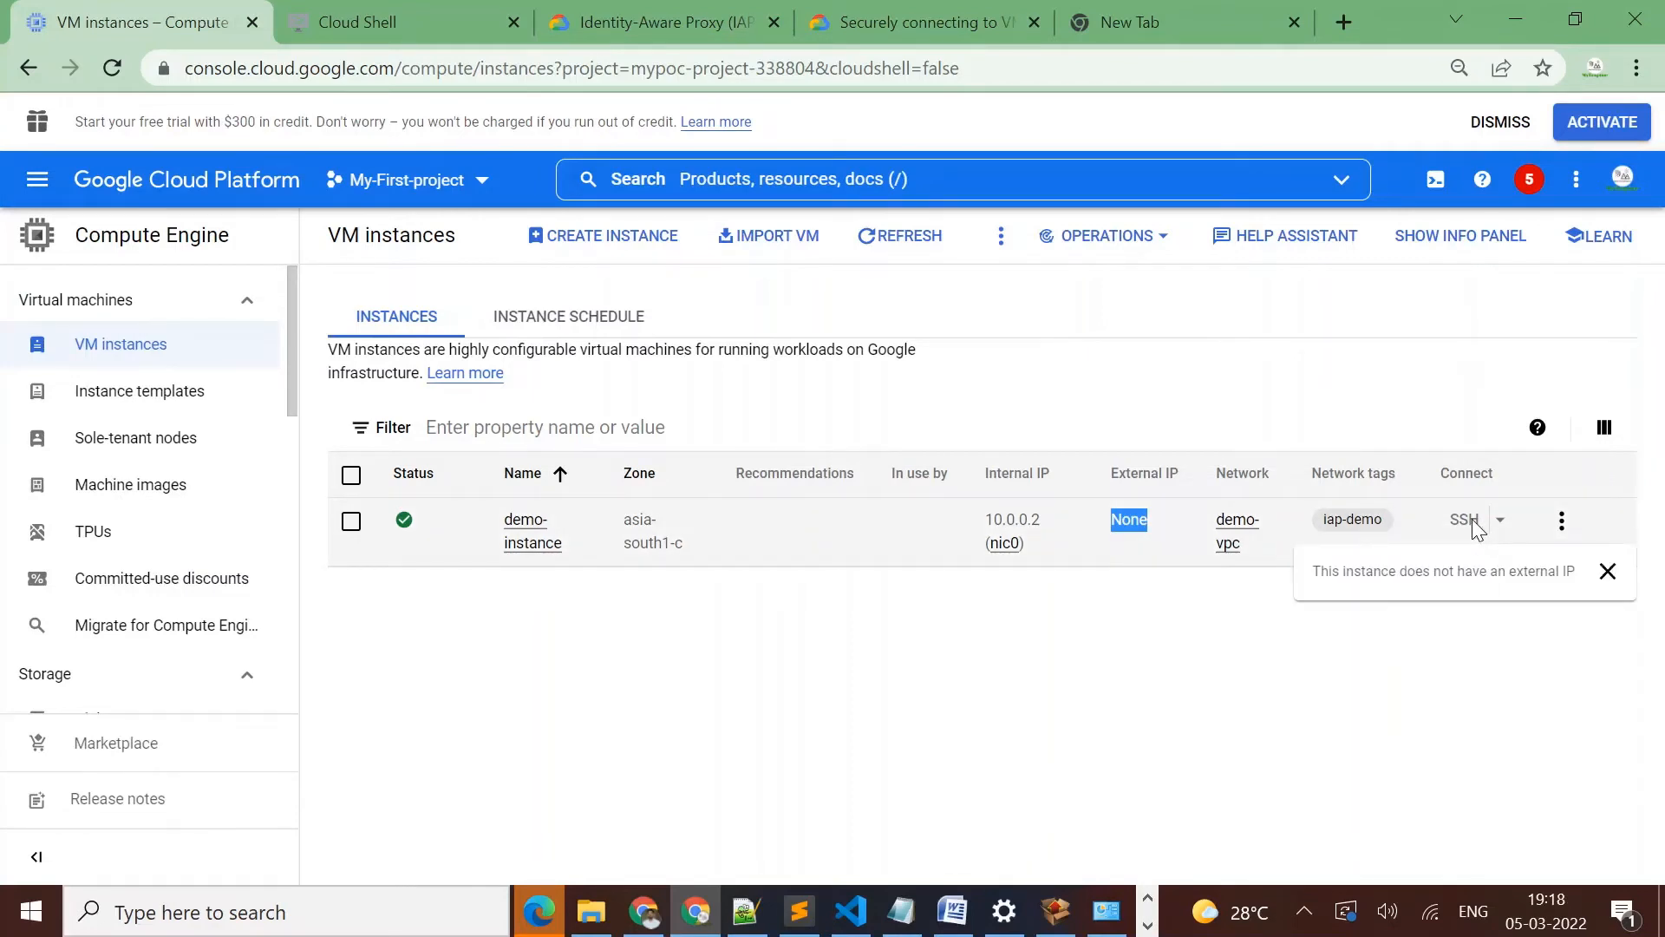
Copy the earlier gcloud compute ssh command from the Cloud Shell session and open a new terminal session with fresh prompts
left_click(378, 17)
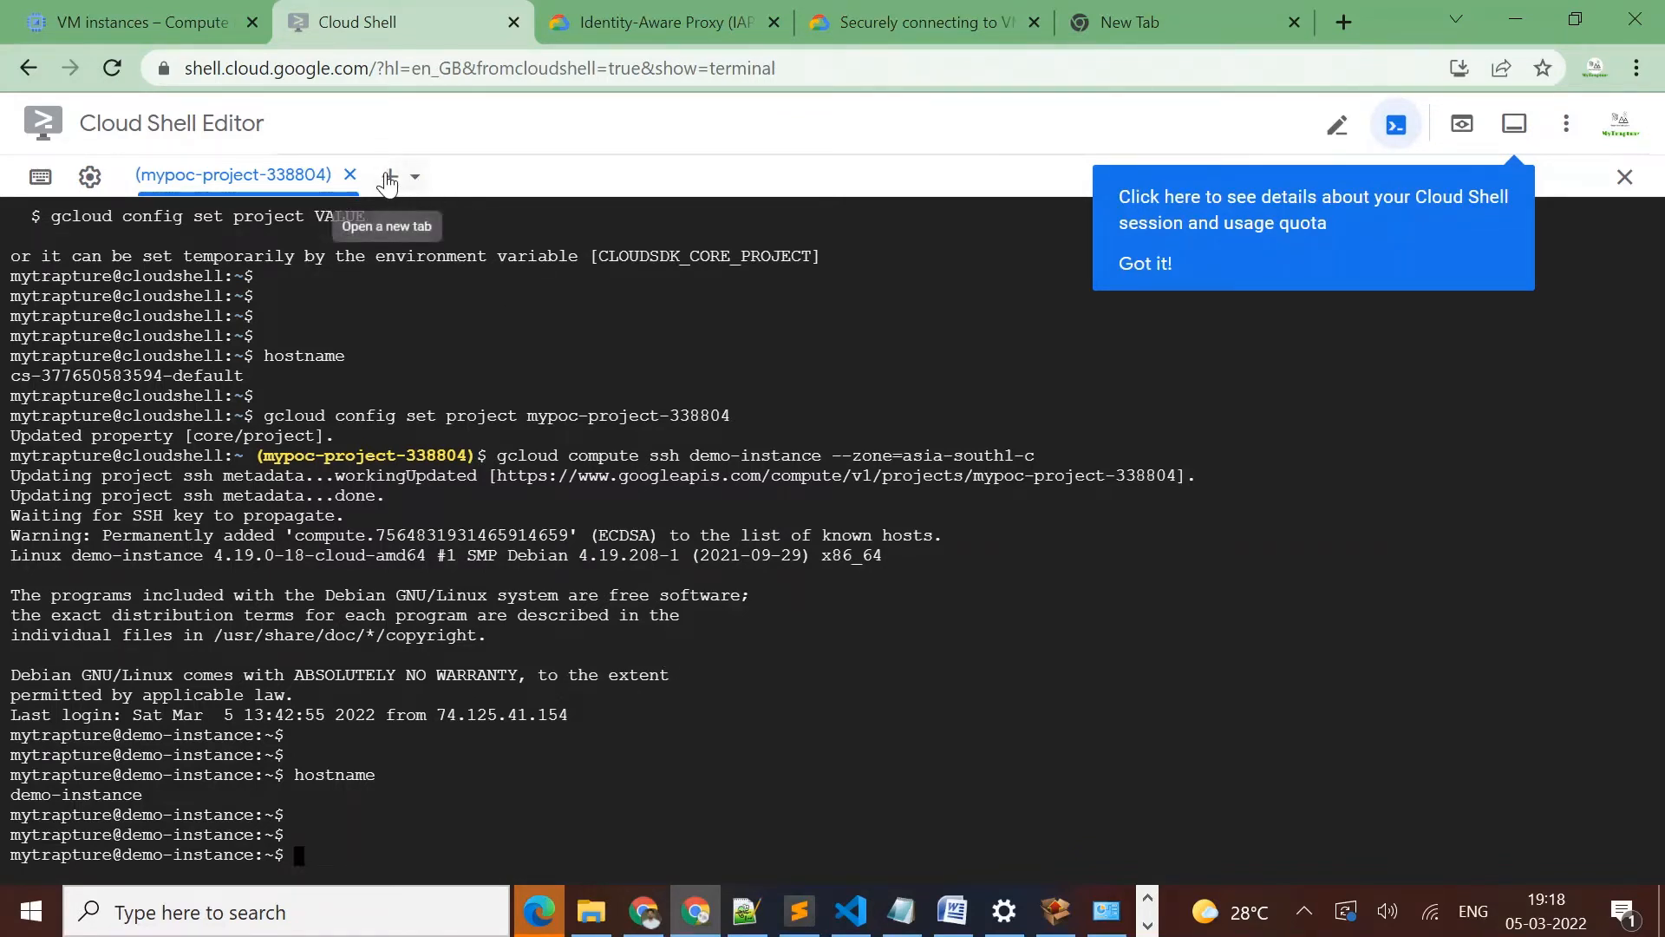
left_click_drag(497, 455, 1036, 456)
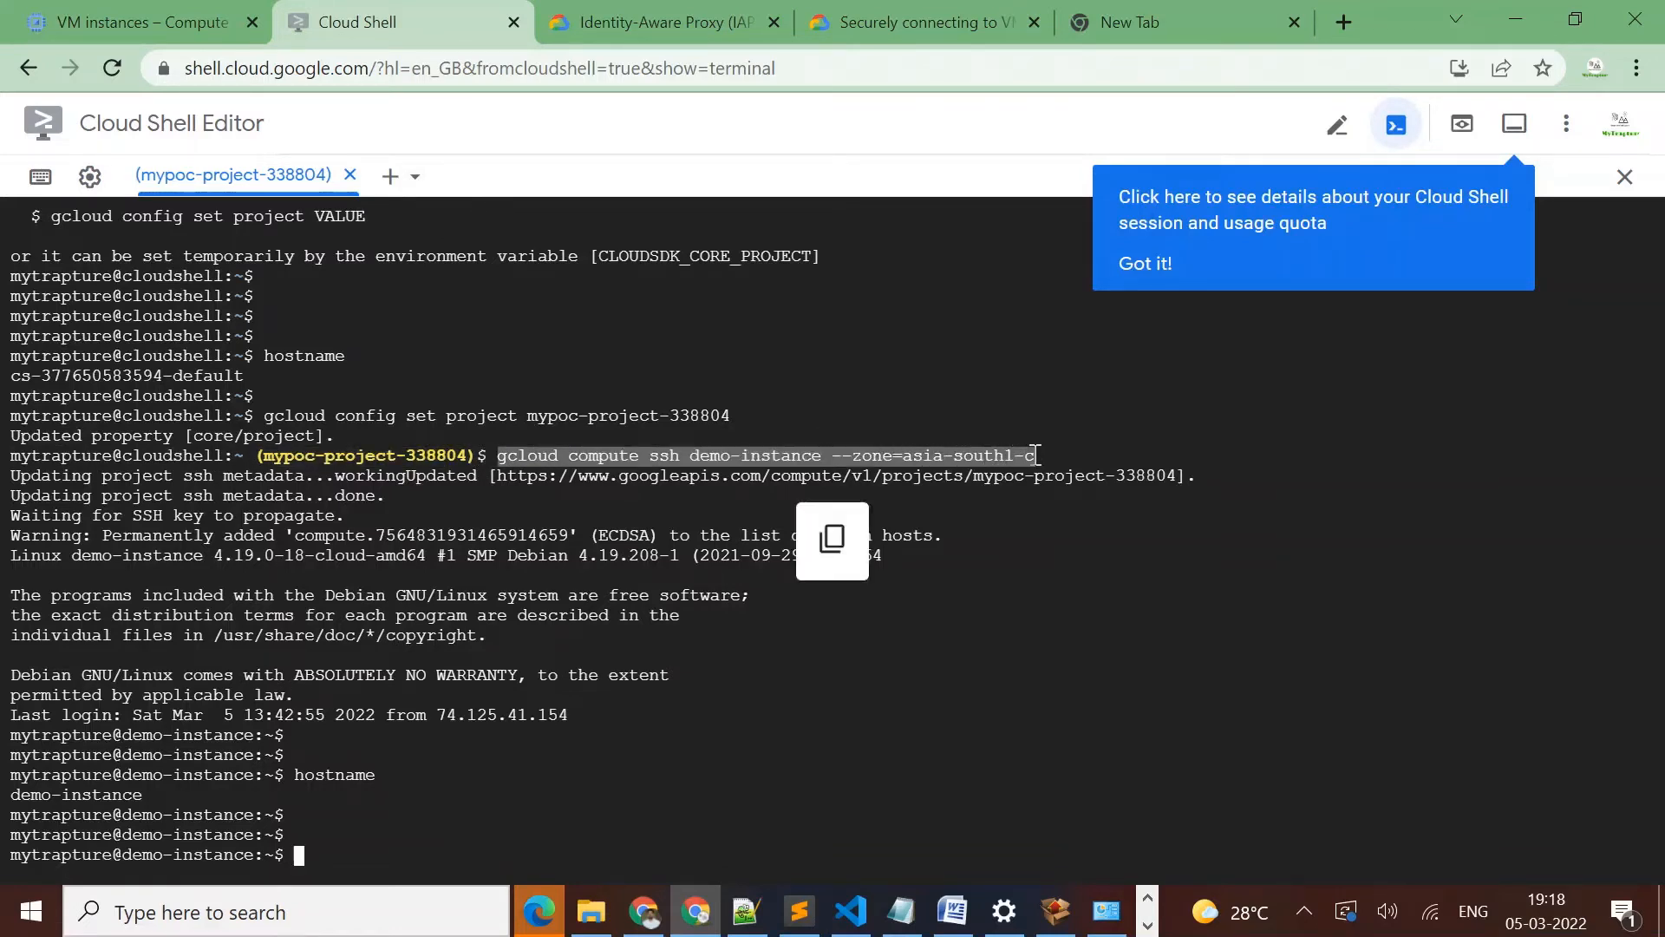
left_click(390, 178)
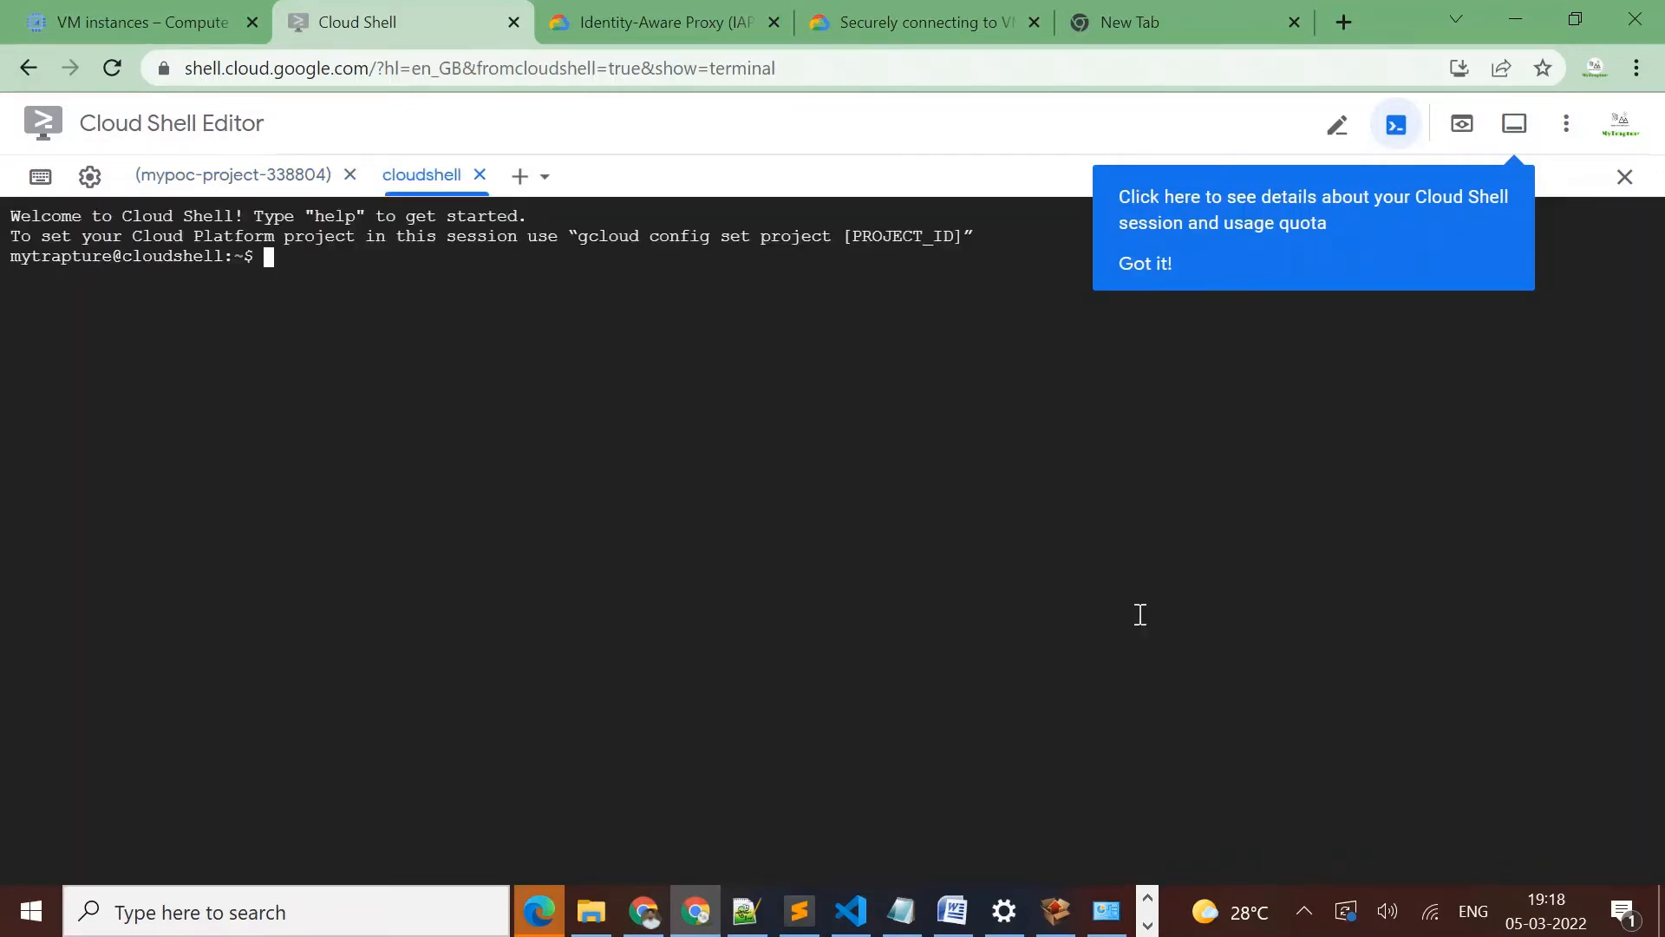
key("Return")
key("Return")
key("Return")
Run the copied command gcloud compute ssh demo-instance --zone=asia-south1-c in the new Cloud Shell session
right_click(1139, 617)
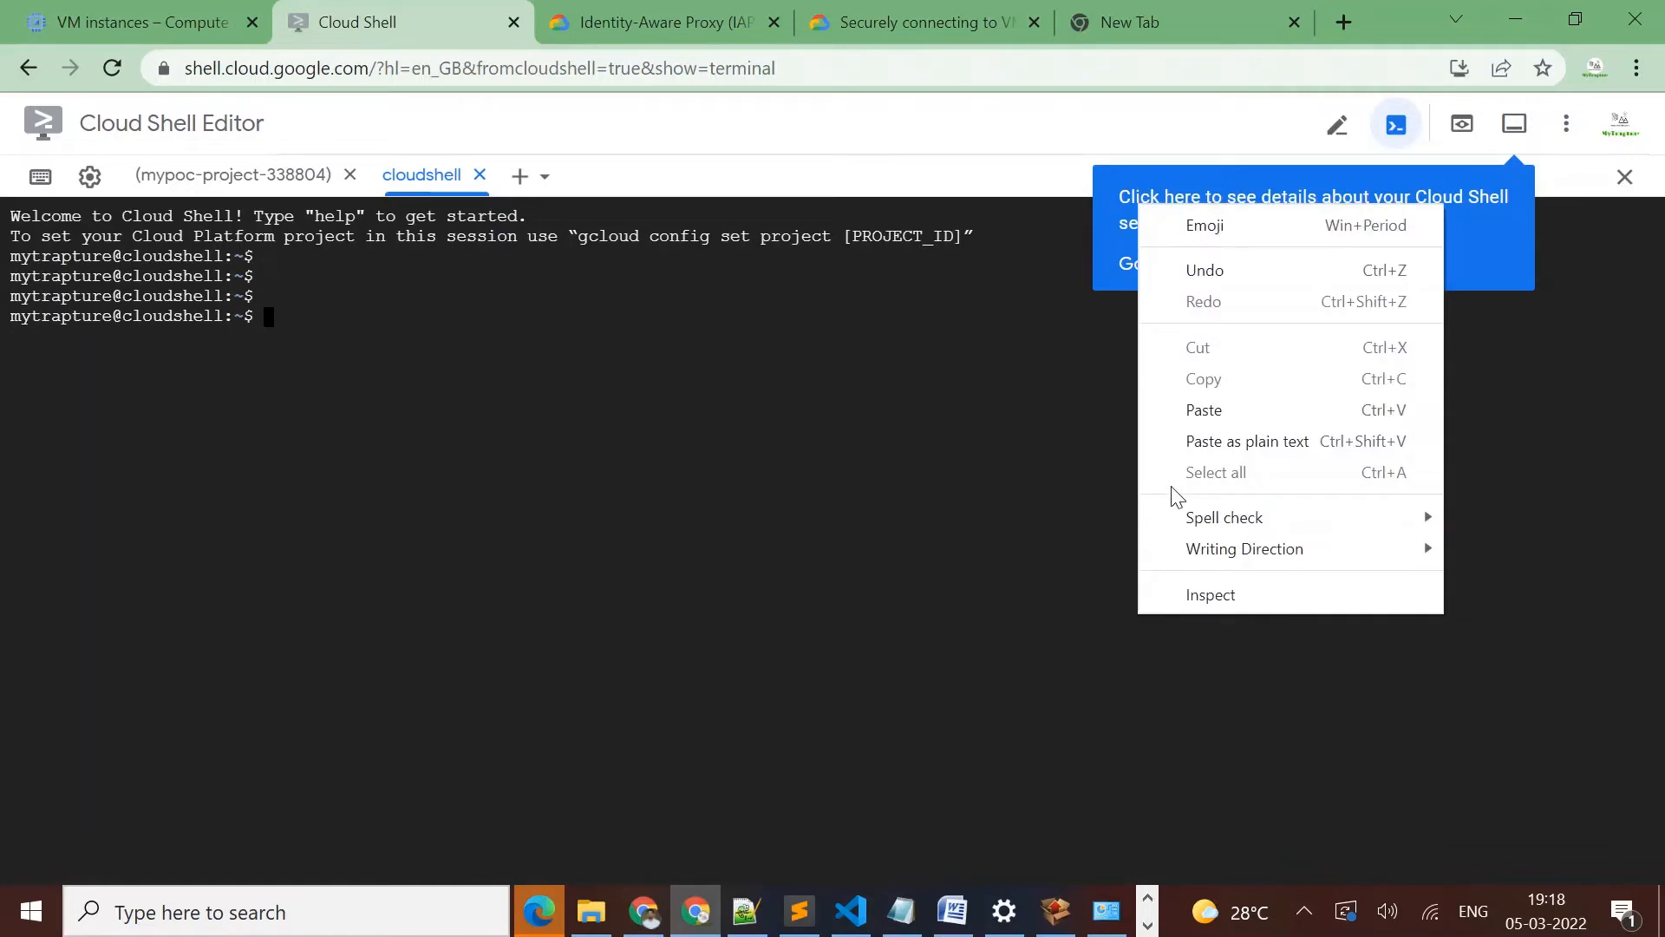
left_click(1199, 406)
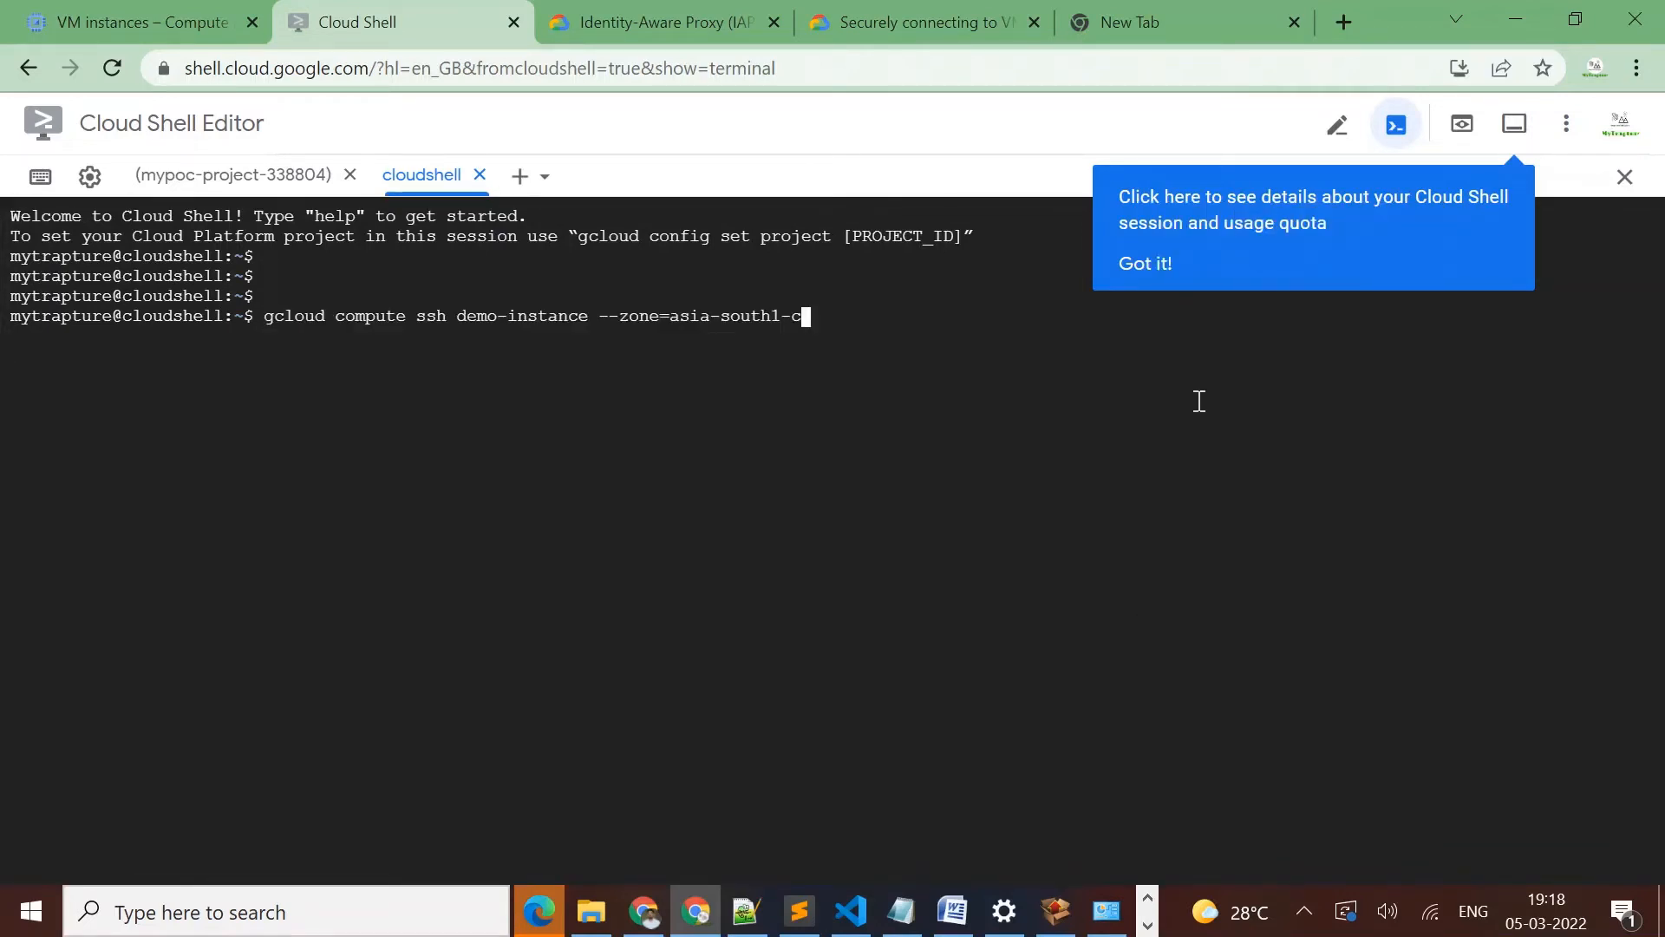
key("Return")
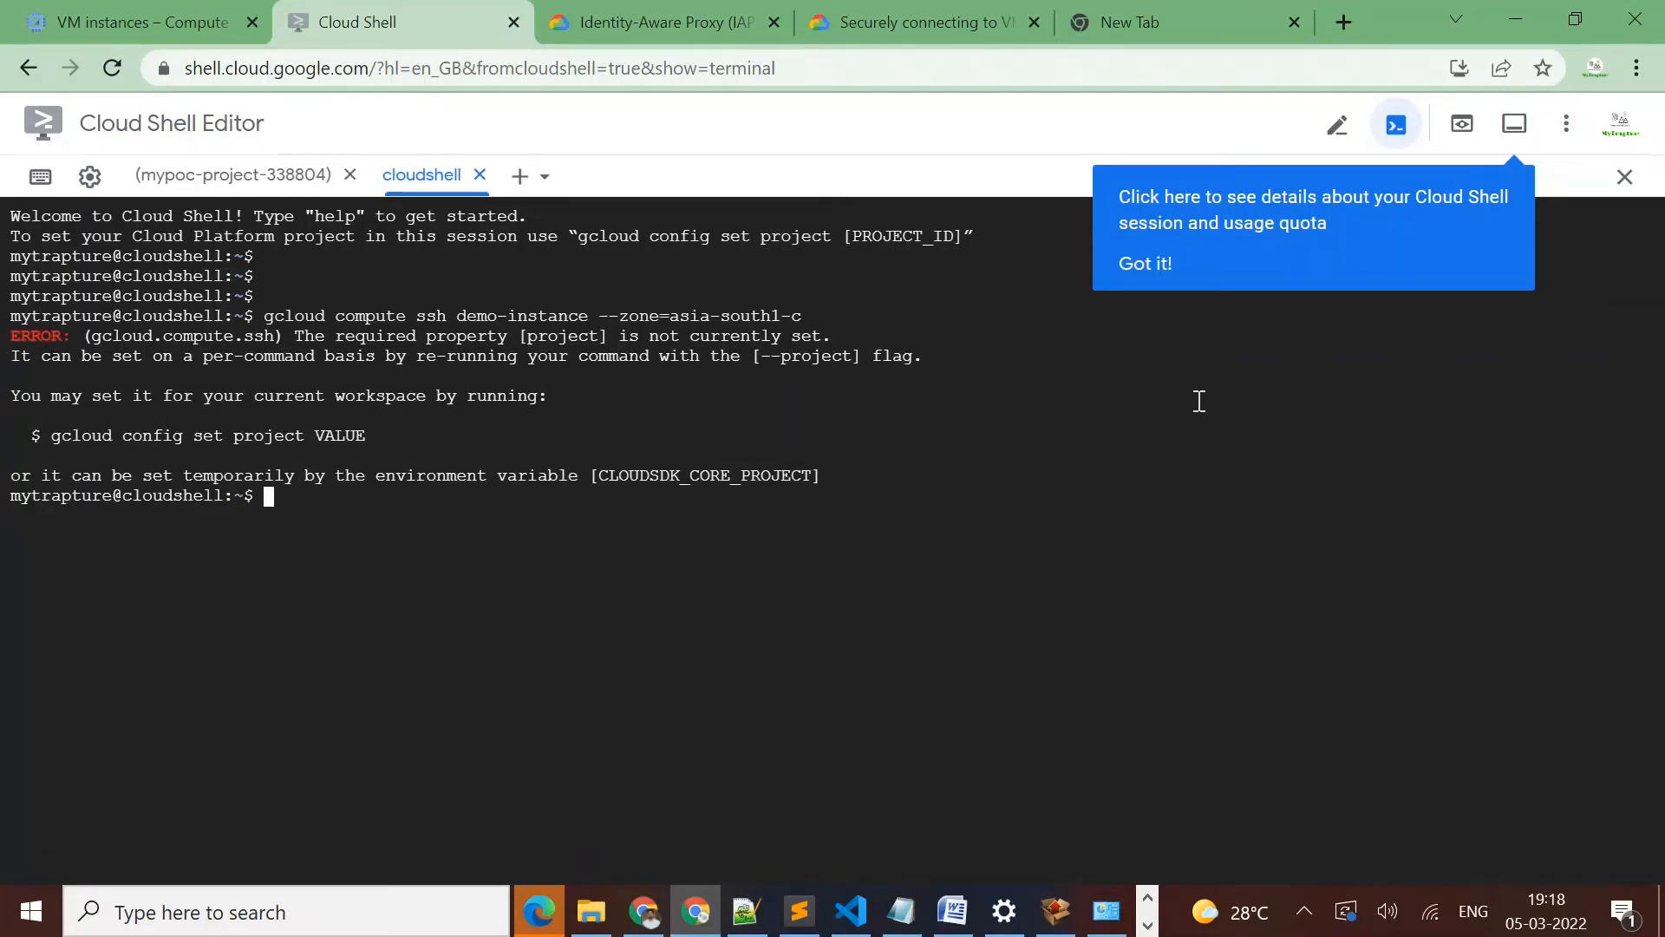
Set the session's project with gcloud config set project mypoc-project-338804, copying the project ID from the VM instances page URL
type("gcloud config se")
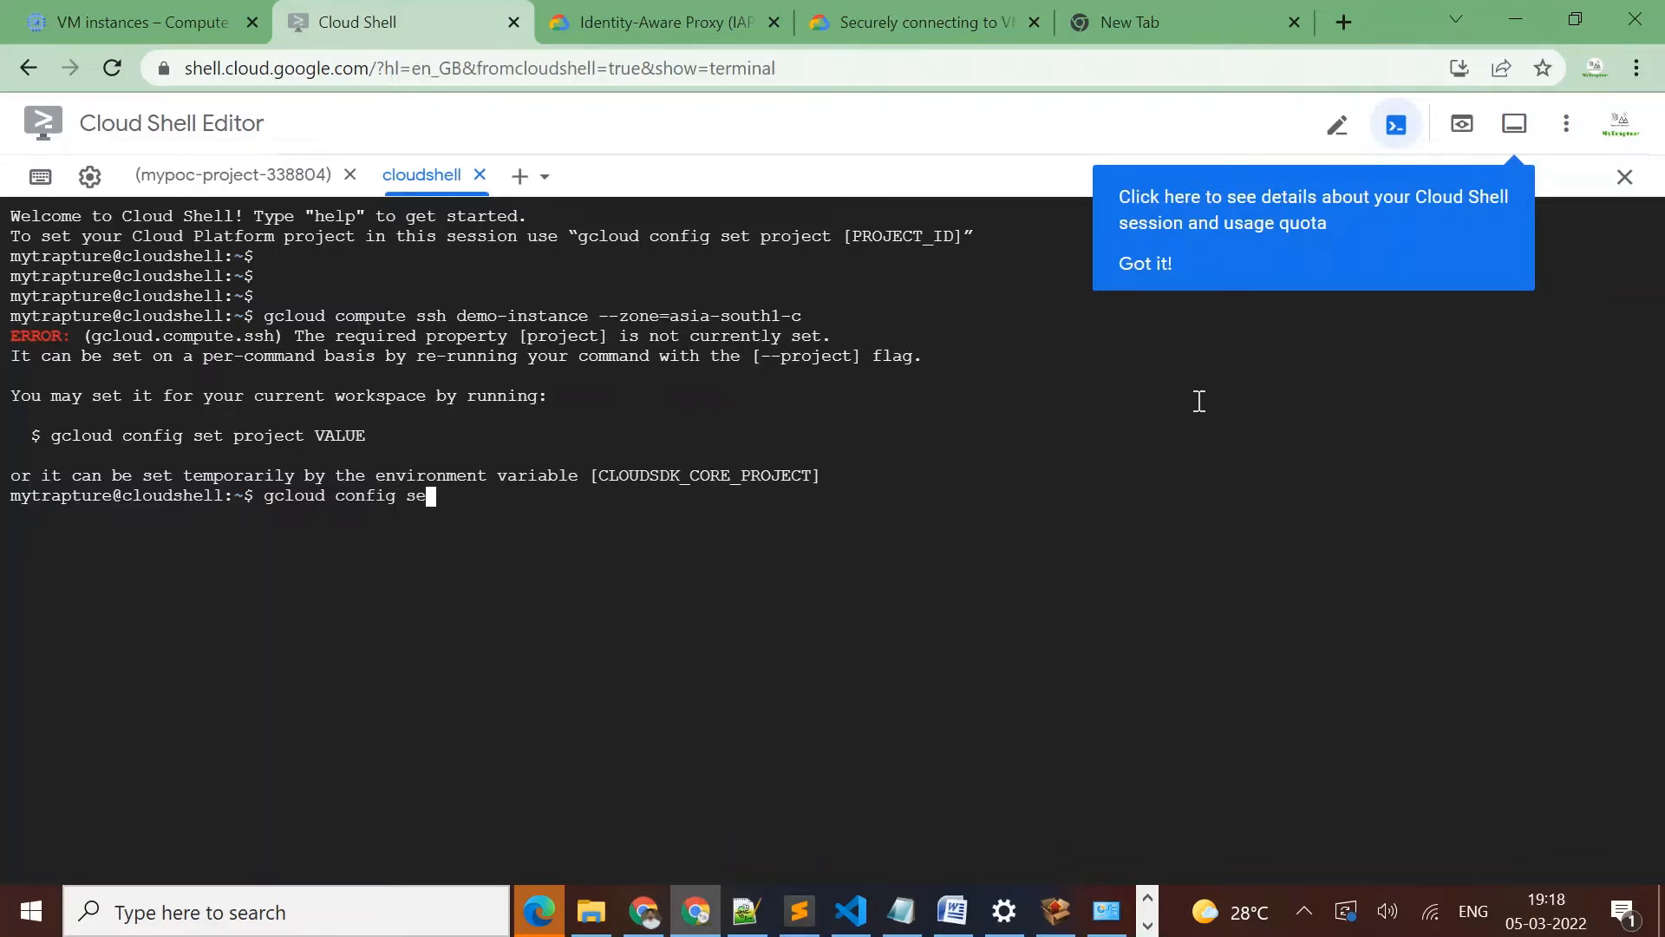
type("t project")
left_click(143, 12)
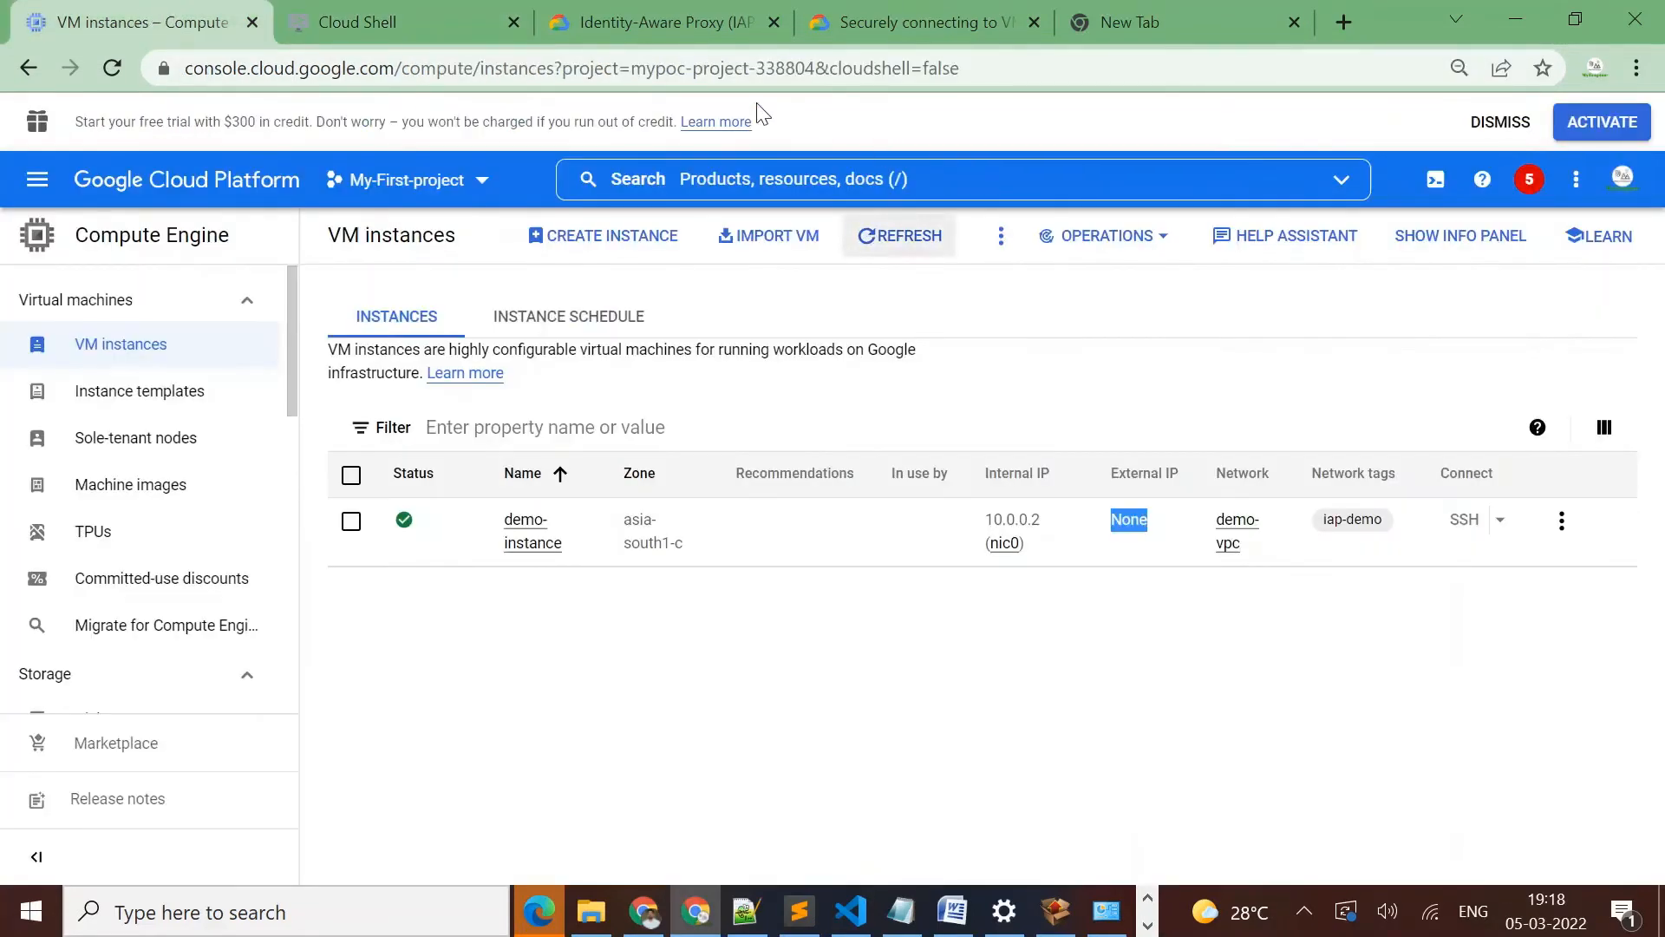
left_click_drag(634, 73, 815, 73)
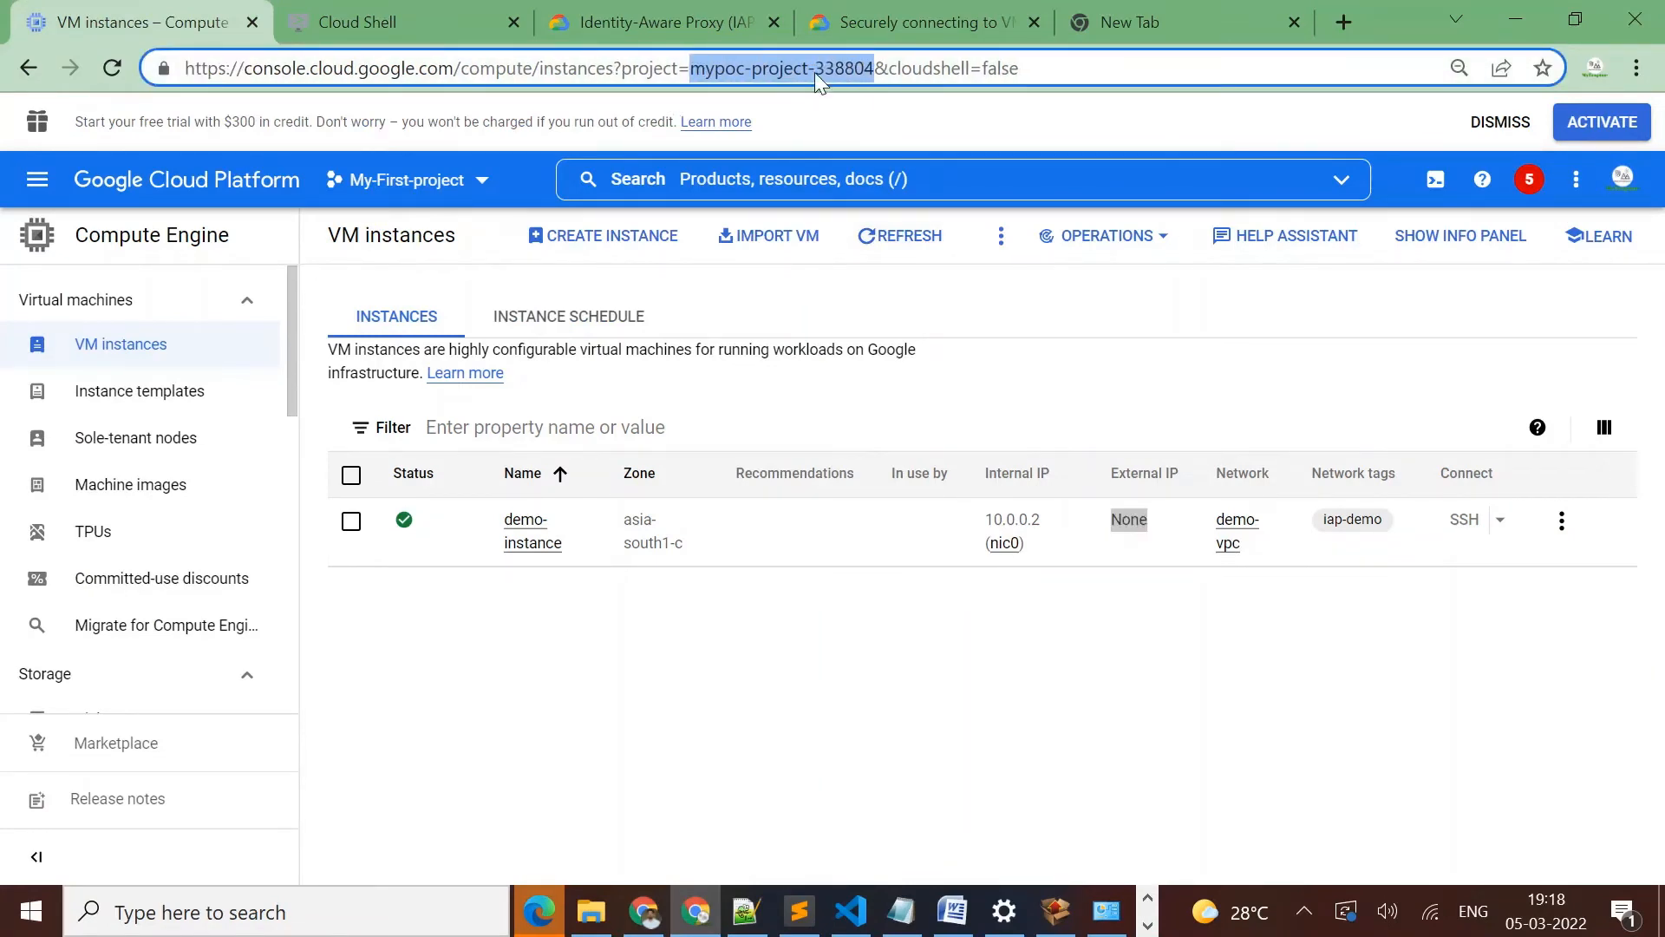
left_click(379, 29)
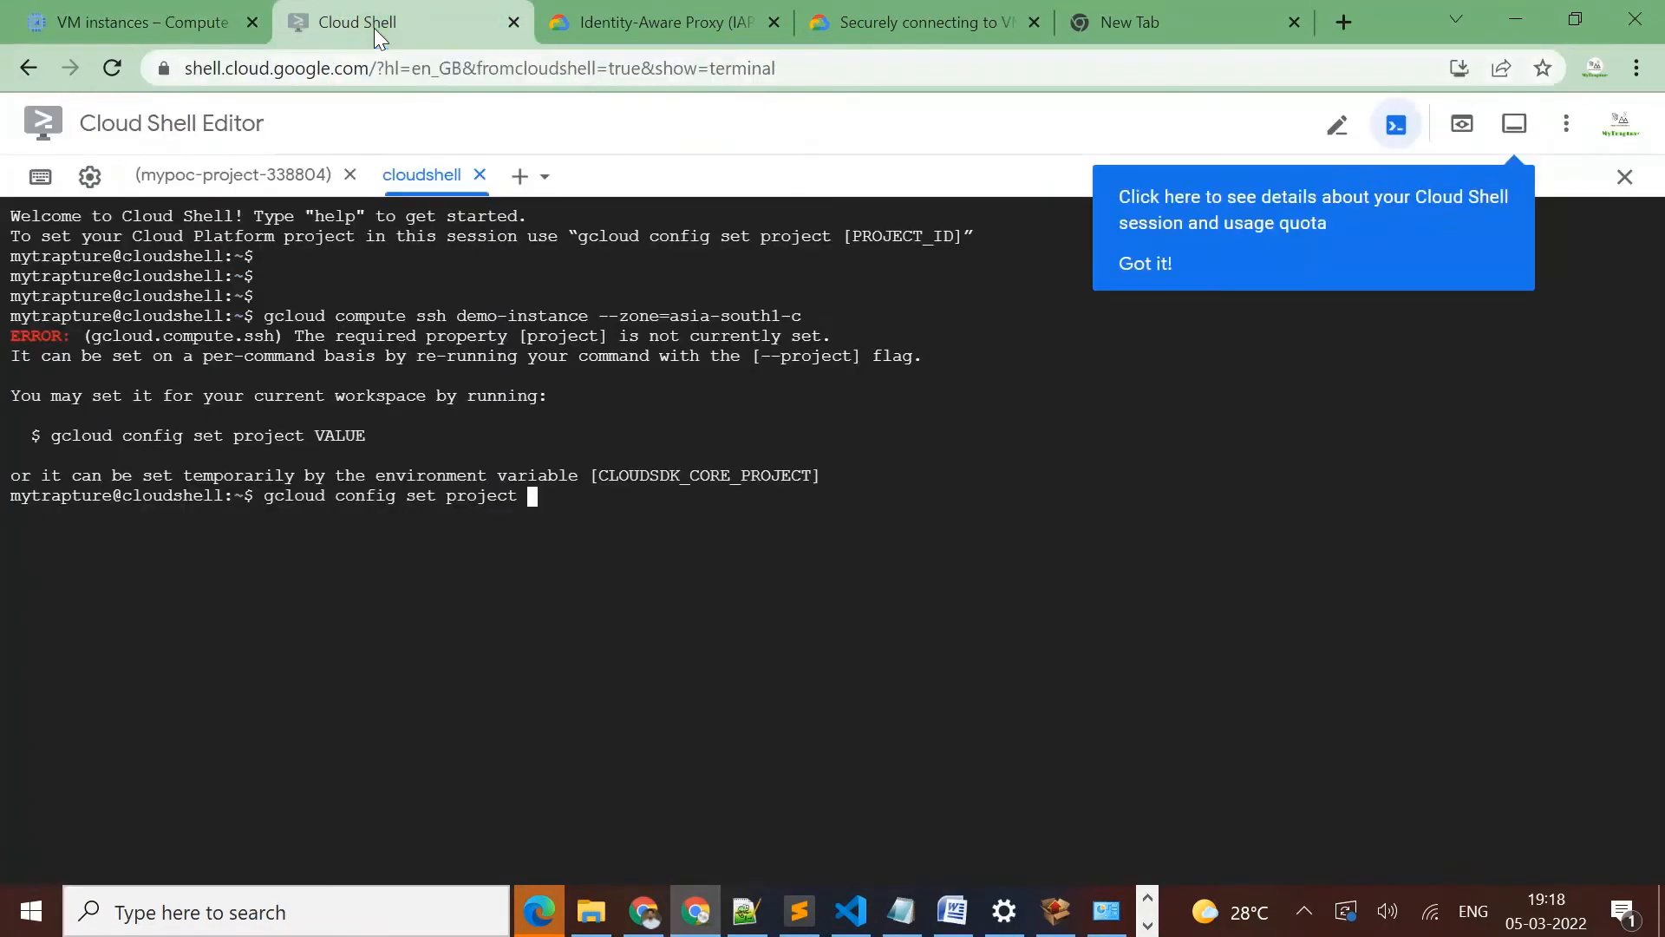
right_click(719, 552)
left_click(807, 357)
key("Return")
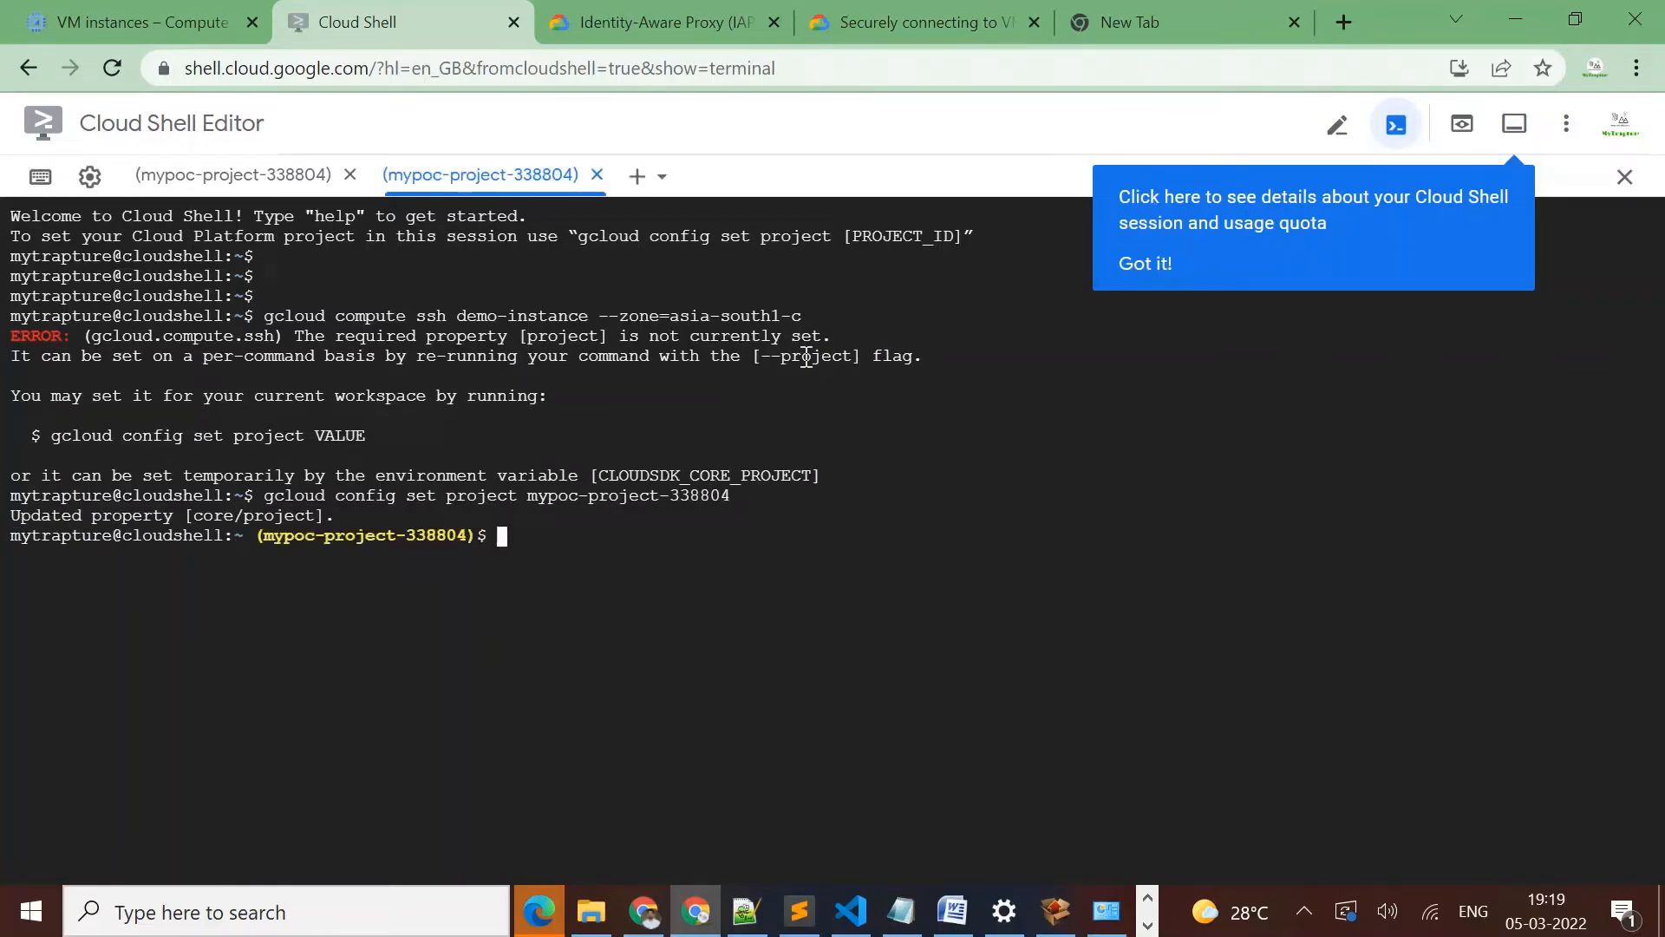
Rerun gcloud compute ssh demo-instance --zone=asia-south1-c from the new session's command history
key("Up")
key("Up")
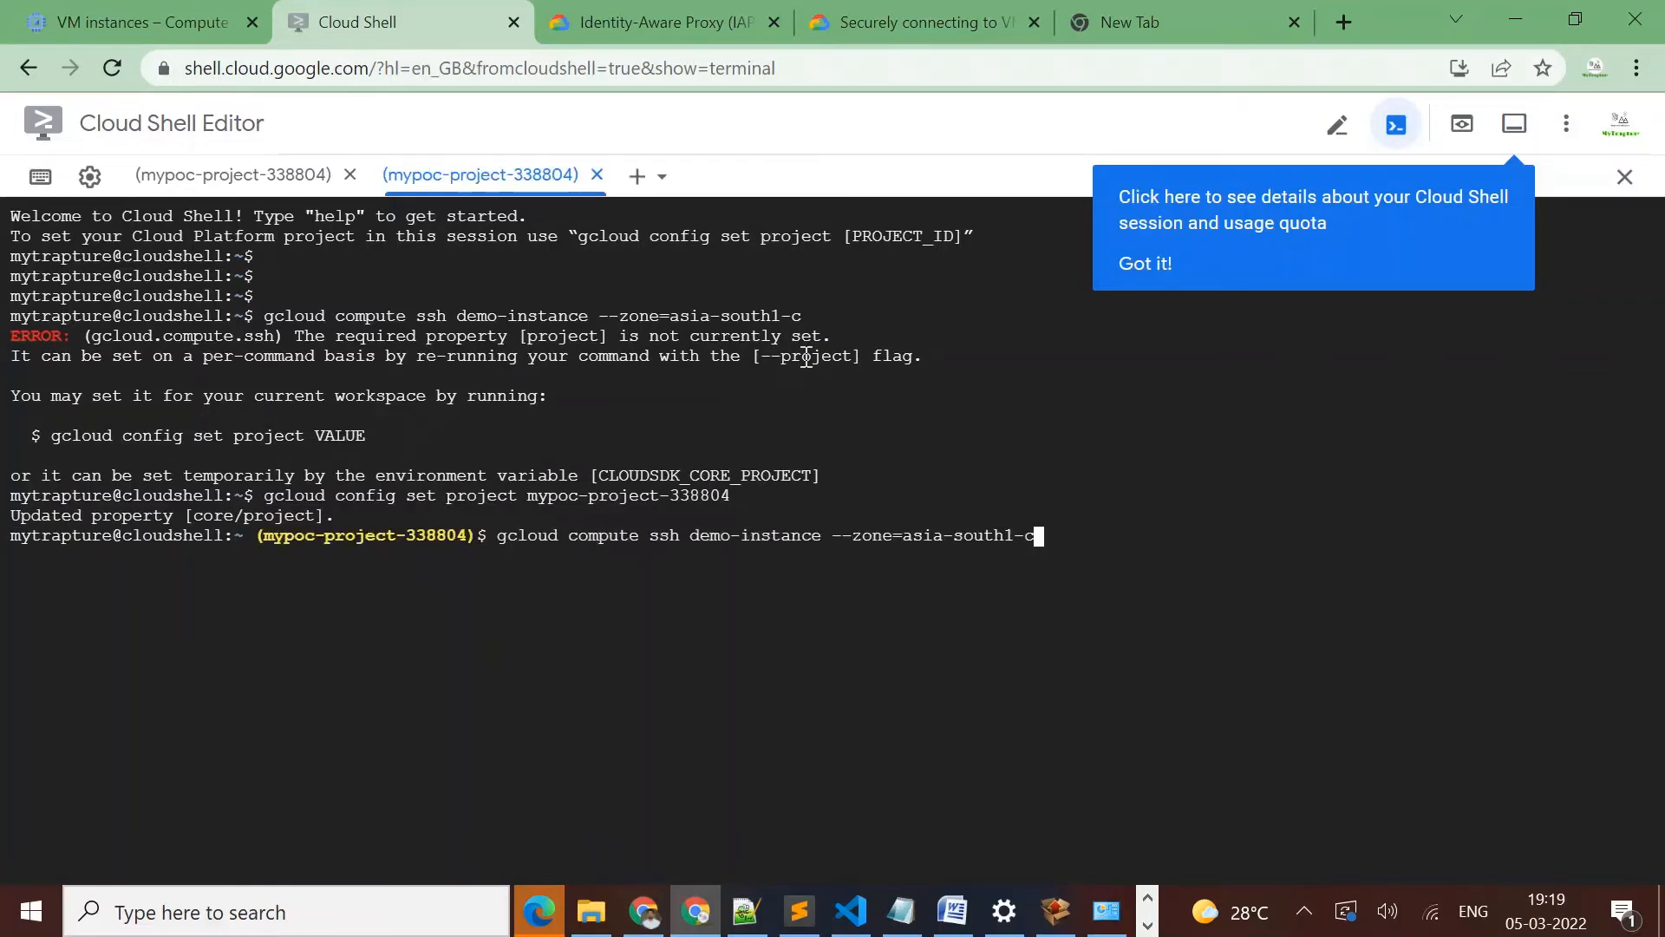
key("Return")
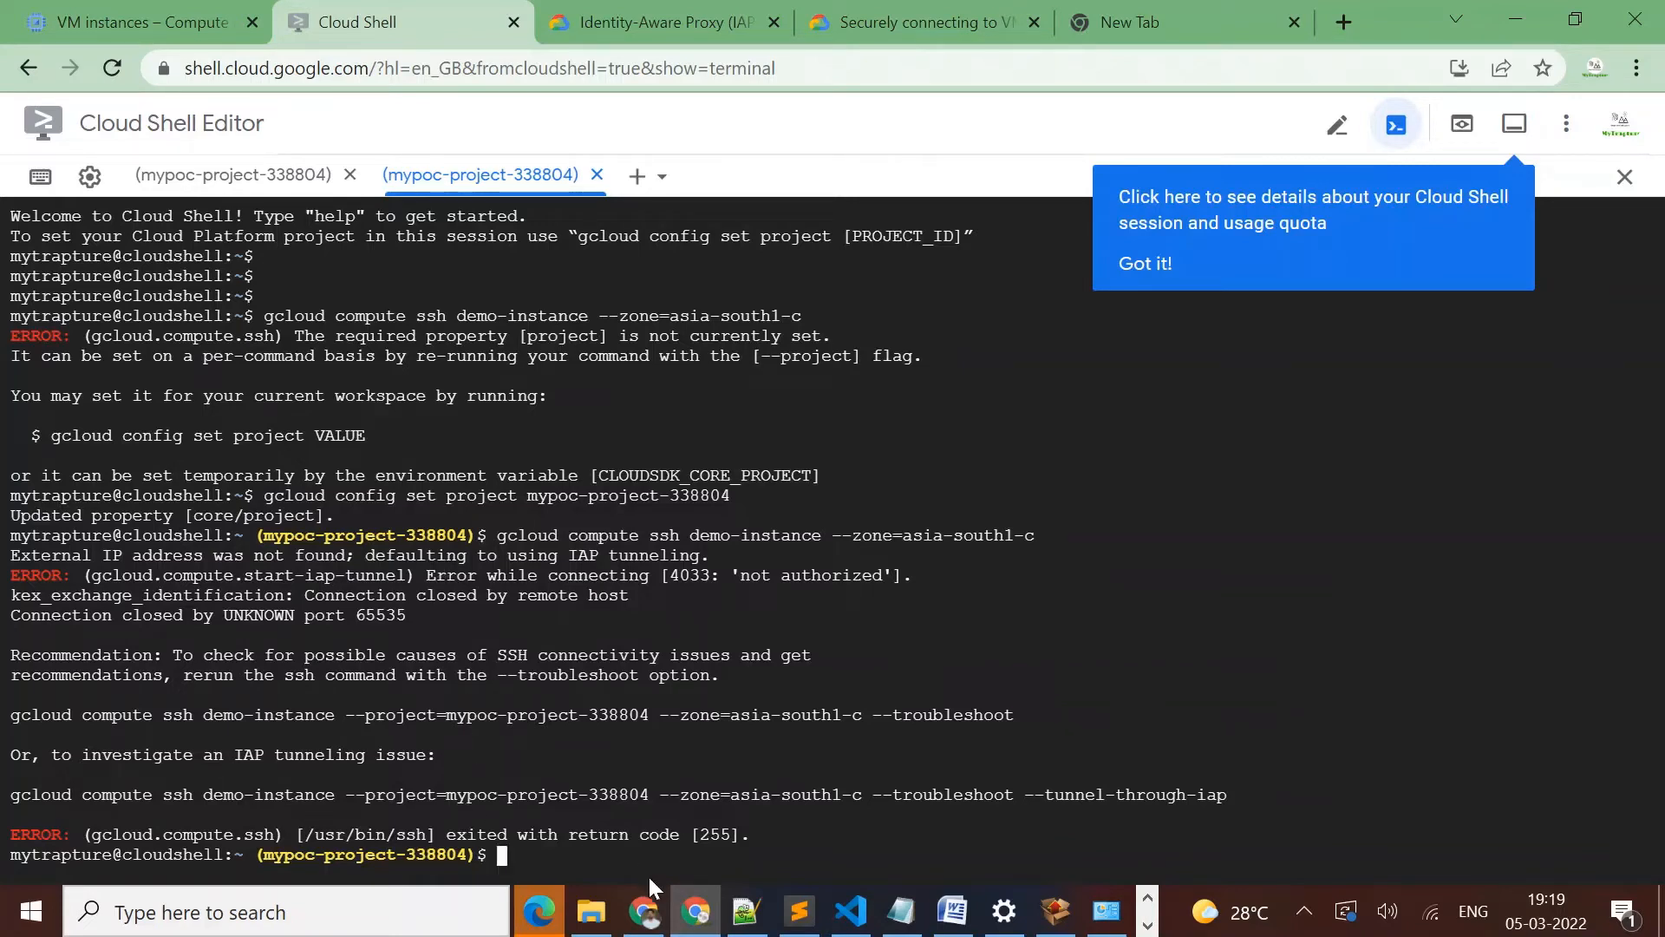
Switch to the Incognito window and open the Identity-Aware Proxy page of the Security product
left_click(657, 908)
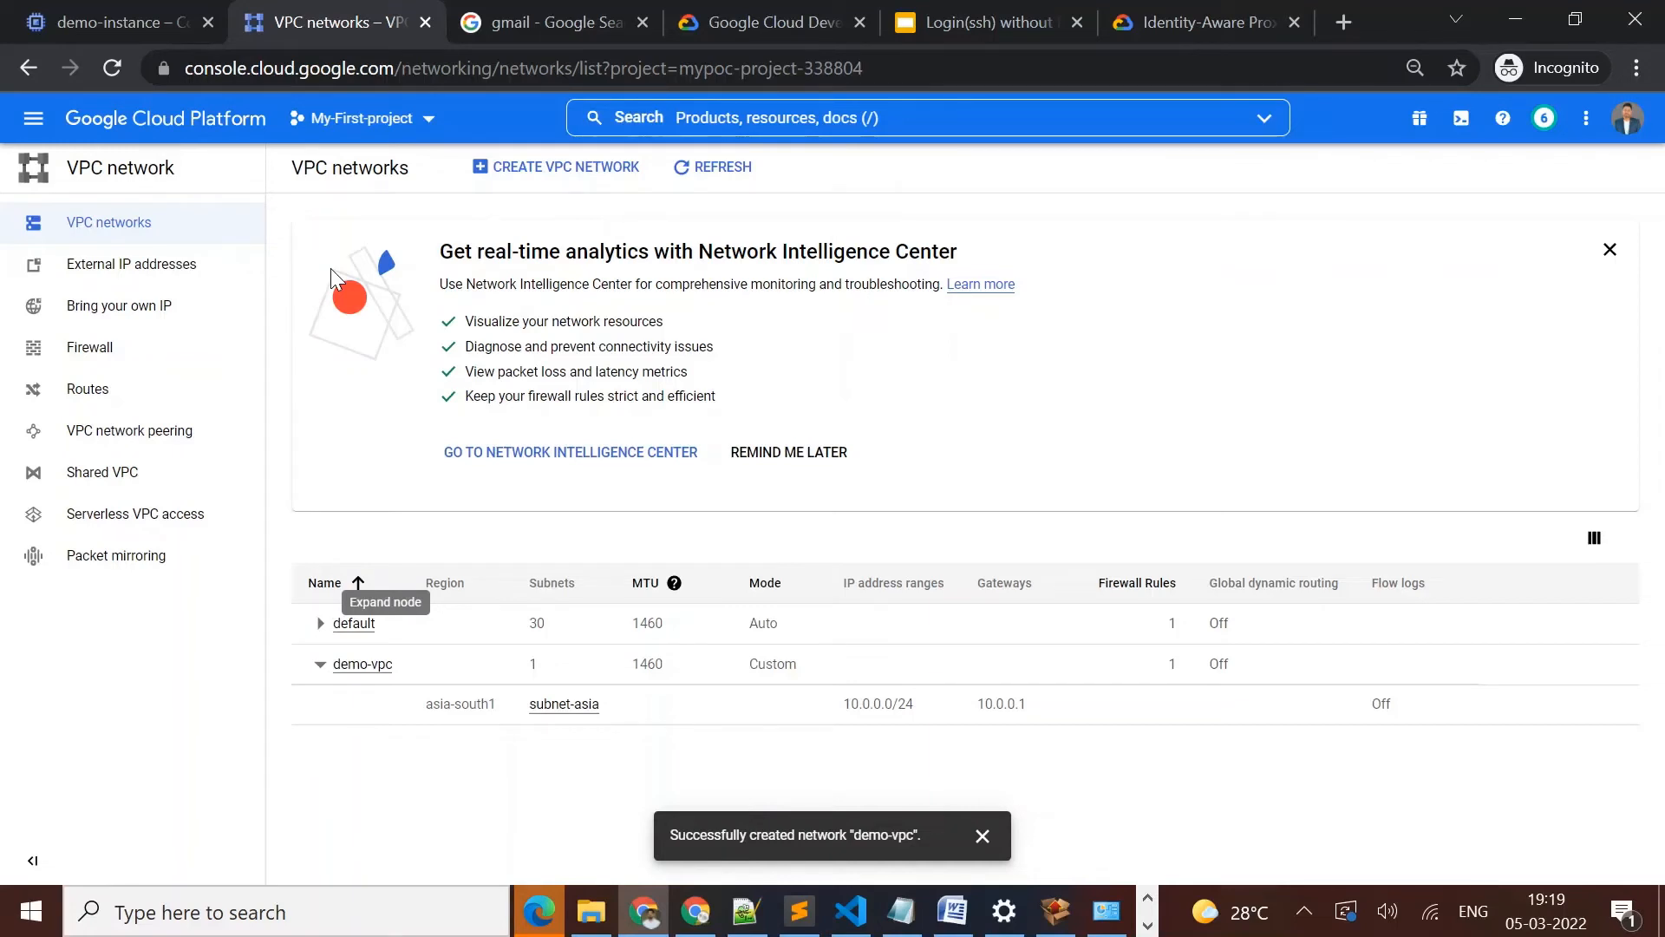
left_click(29, 137)
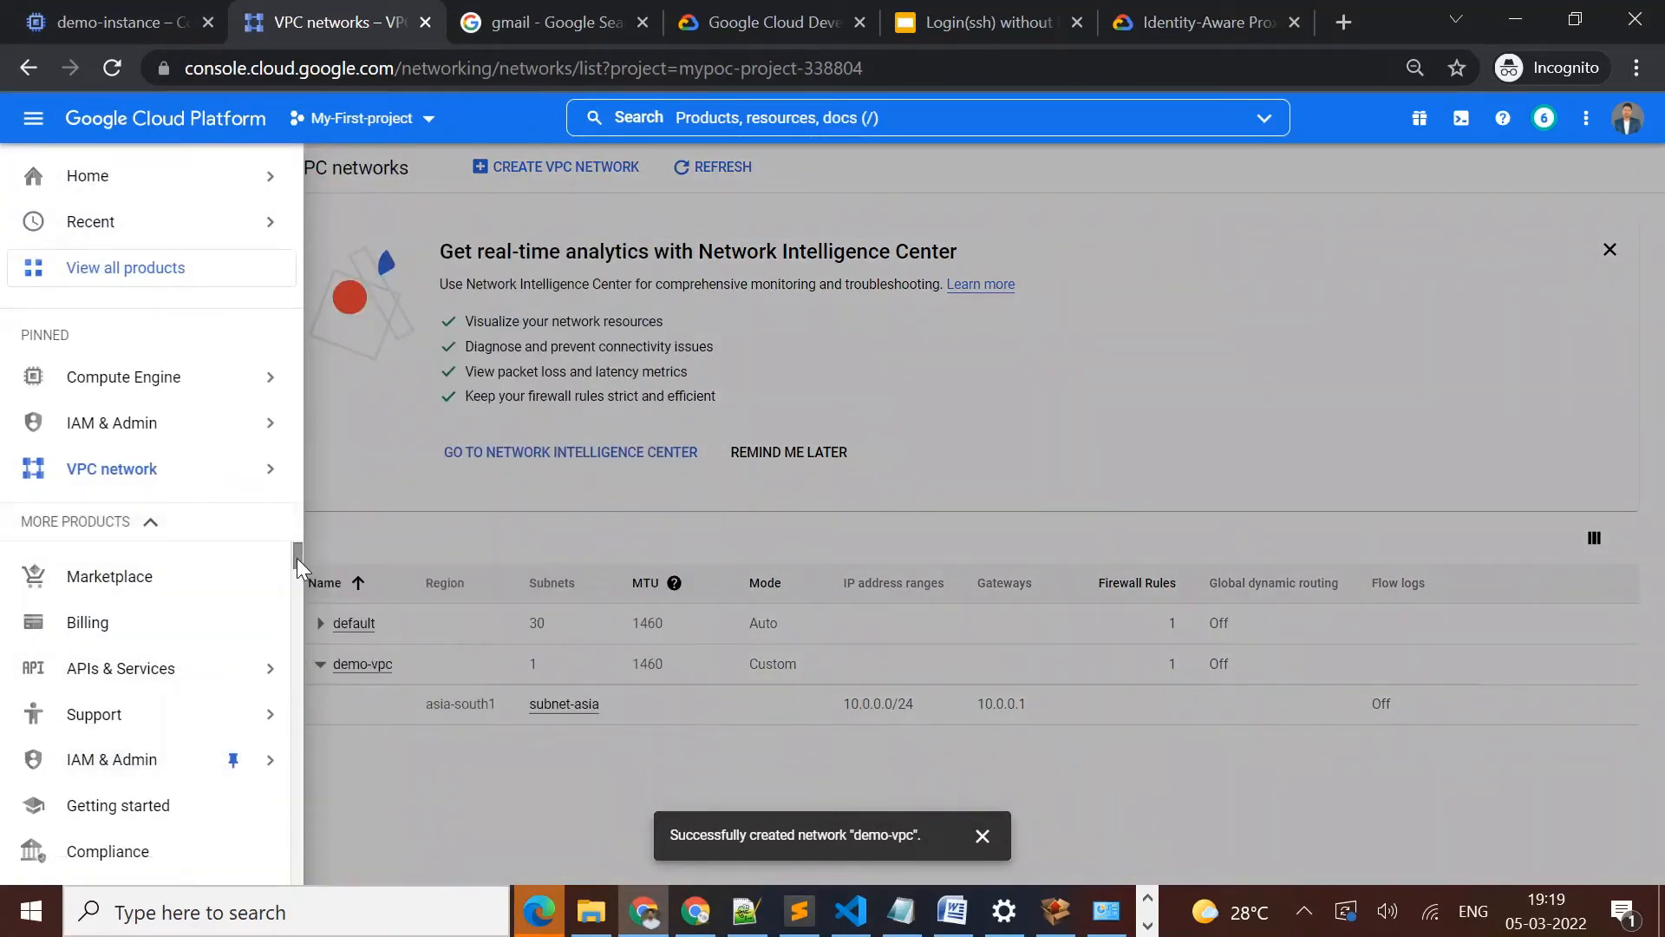
left_click_drag(296, 558, 296, 574)
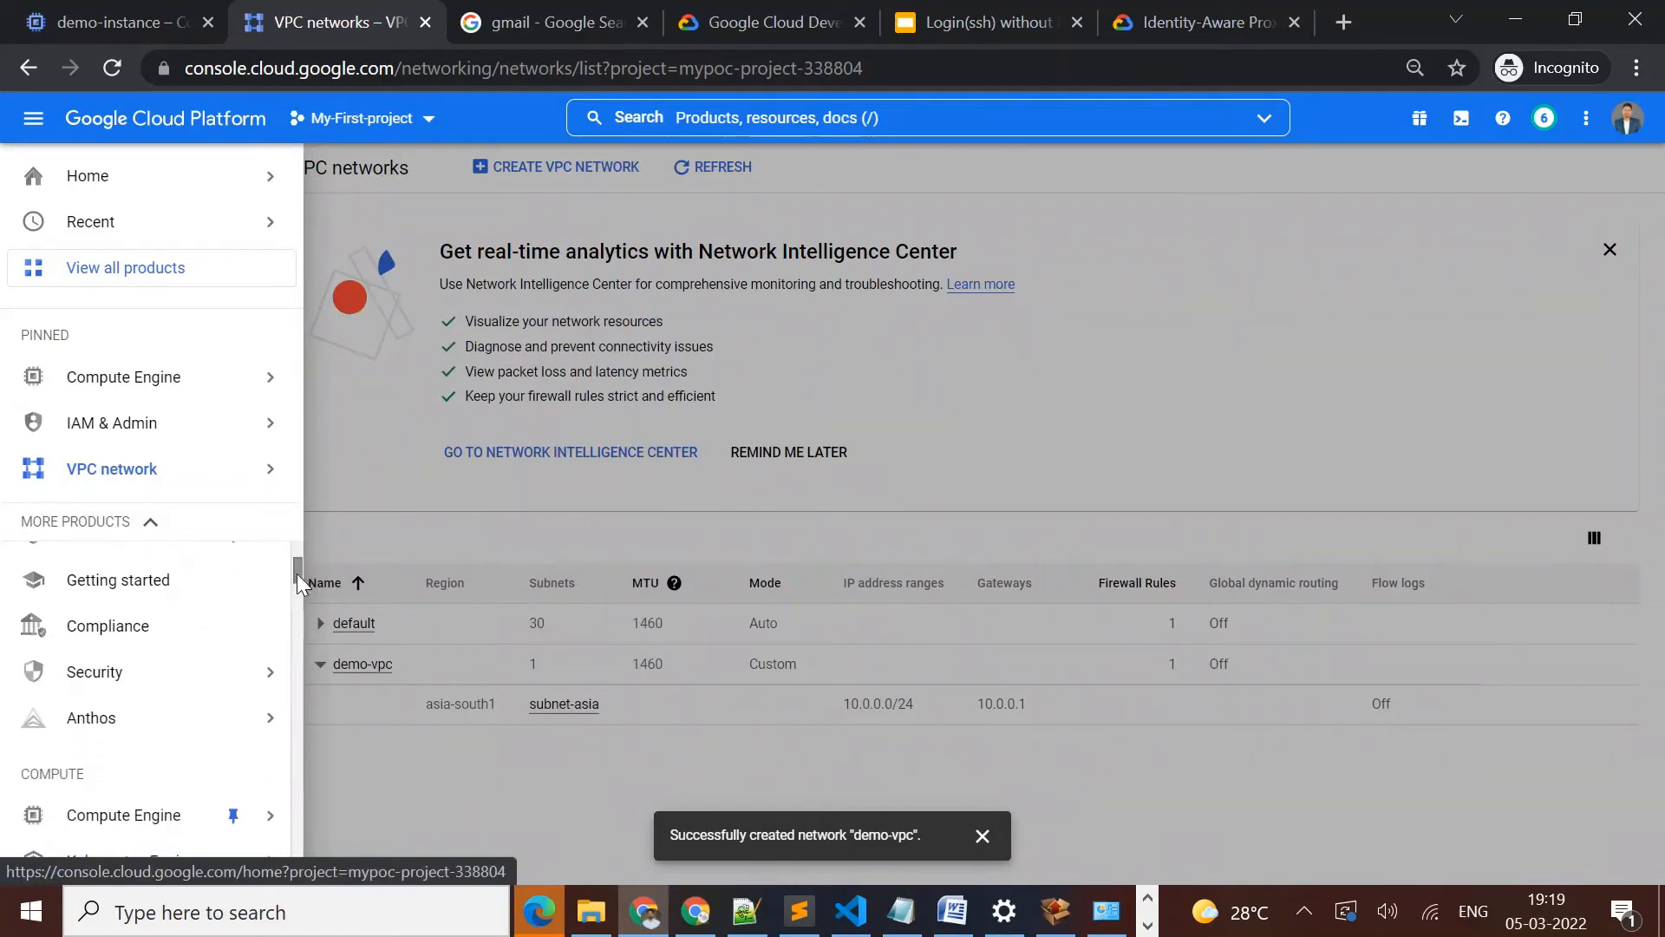
mouse_move(170, 685)
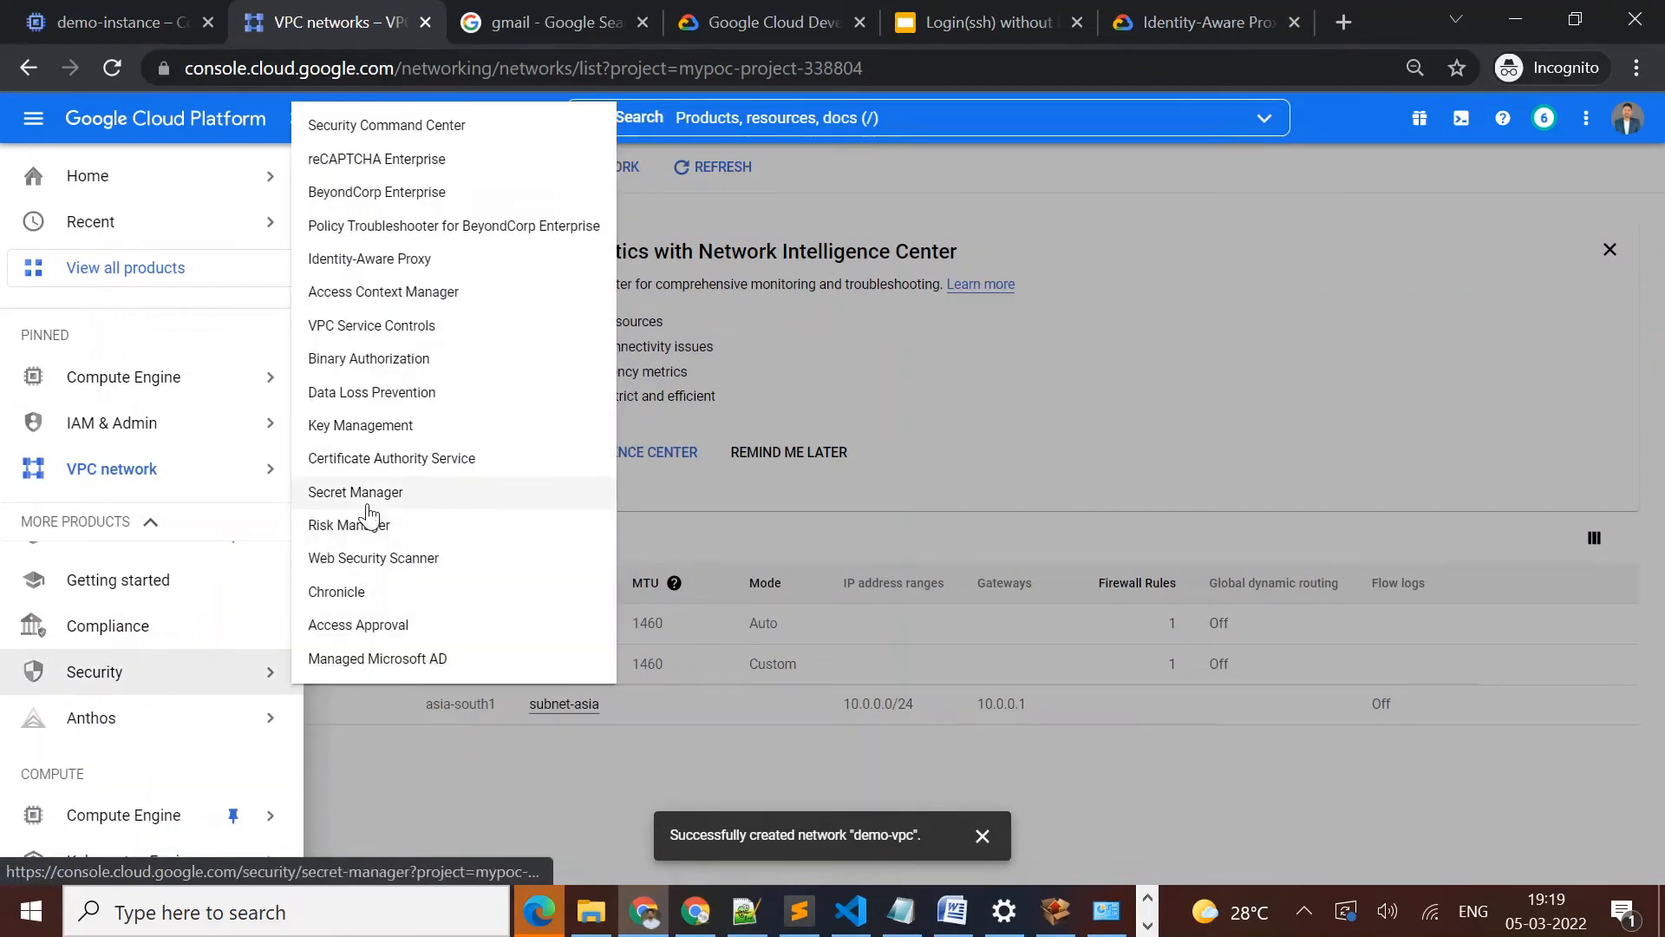
left_click(379, 260)
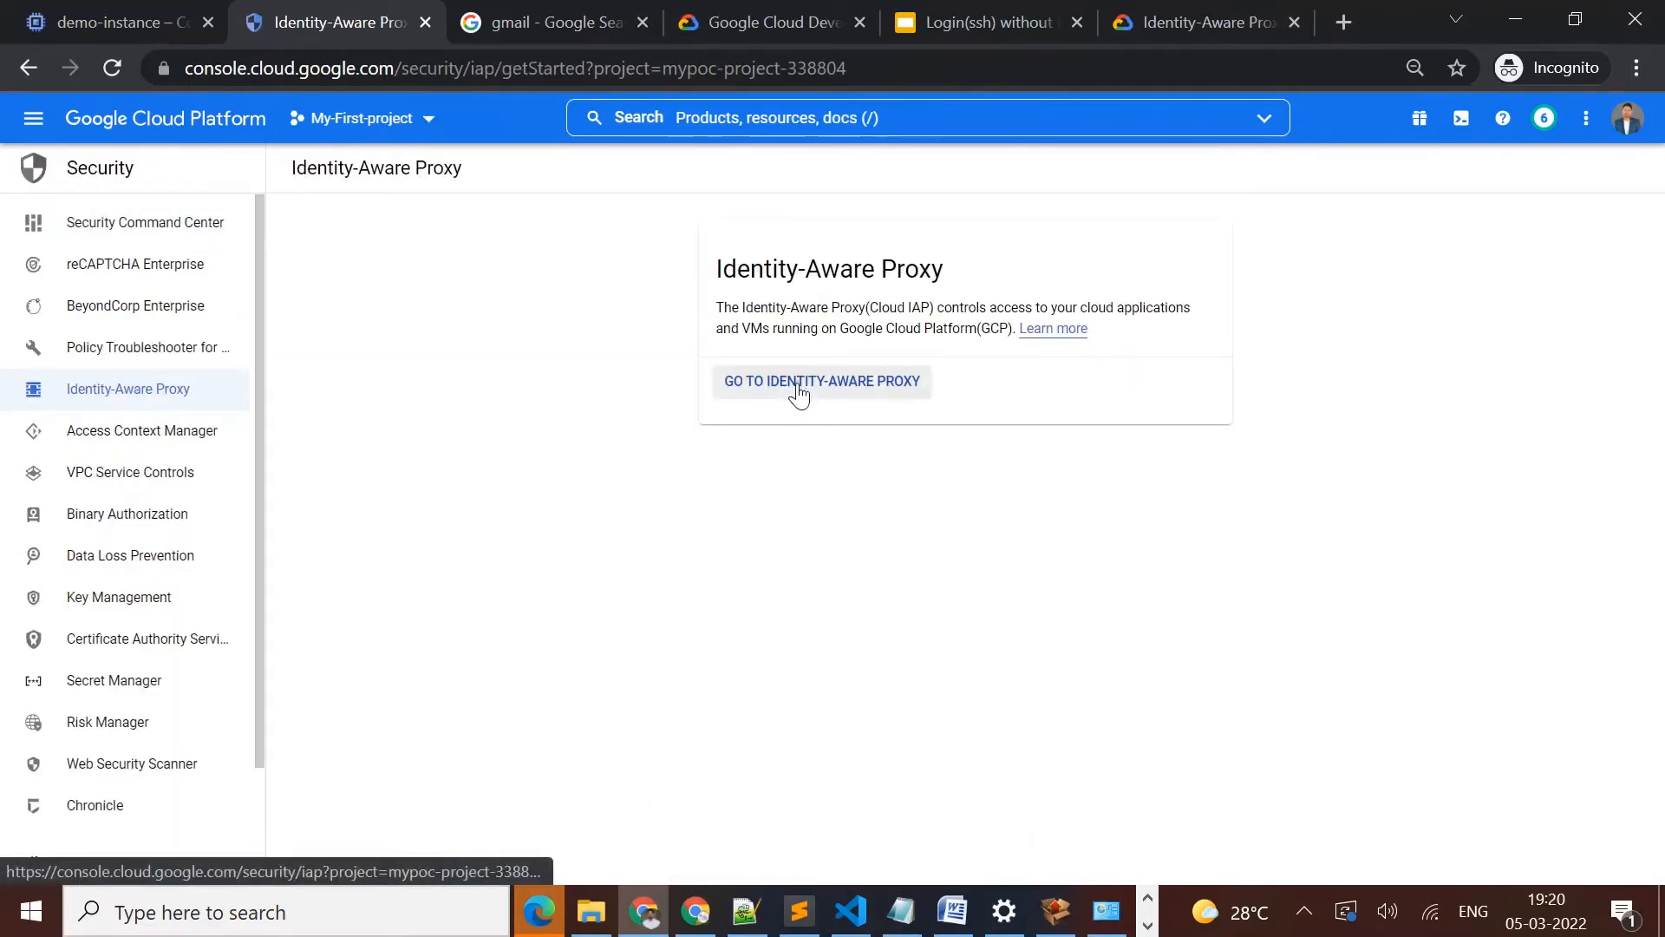
Open the API Library of APIs & Services for My-First-project
left_click(738, 126)
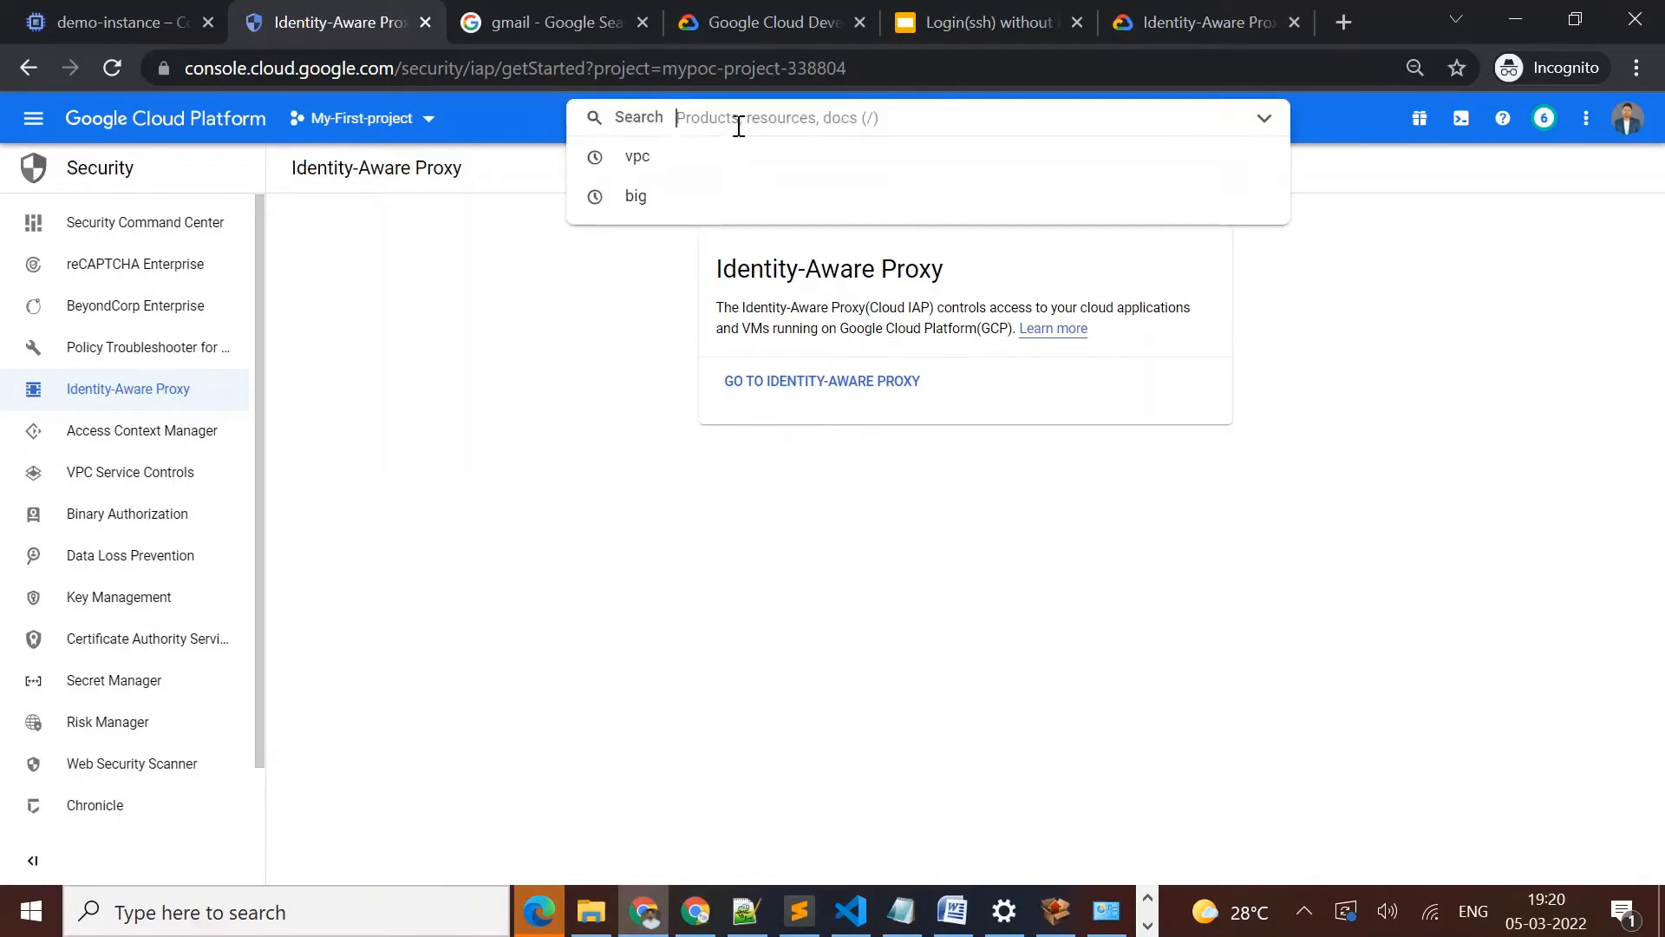
left_click(32, 126)
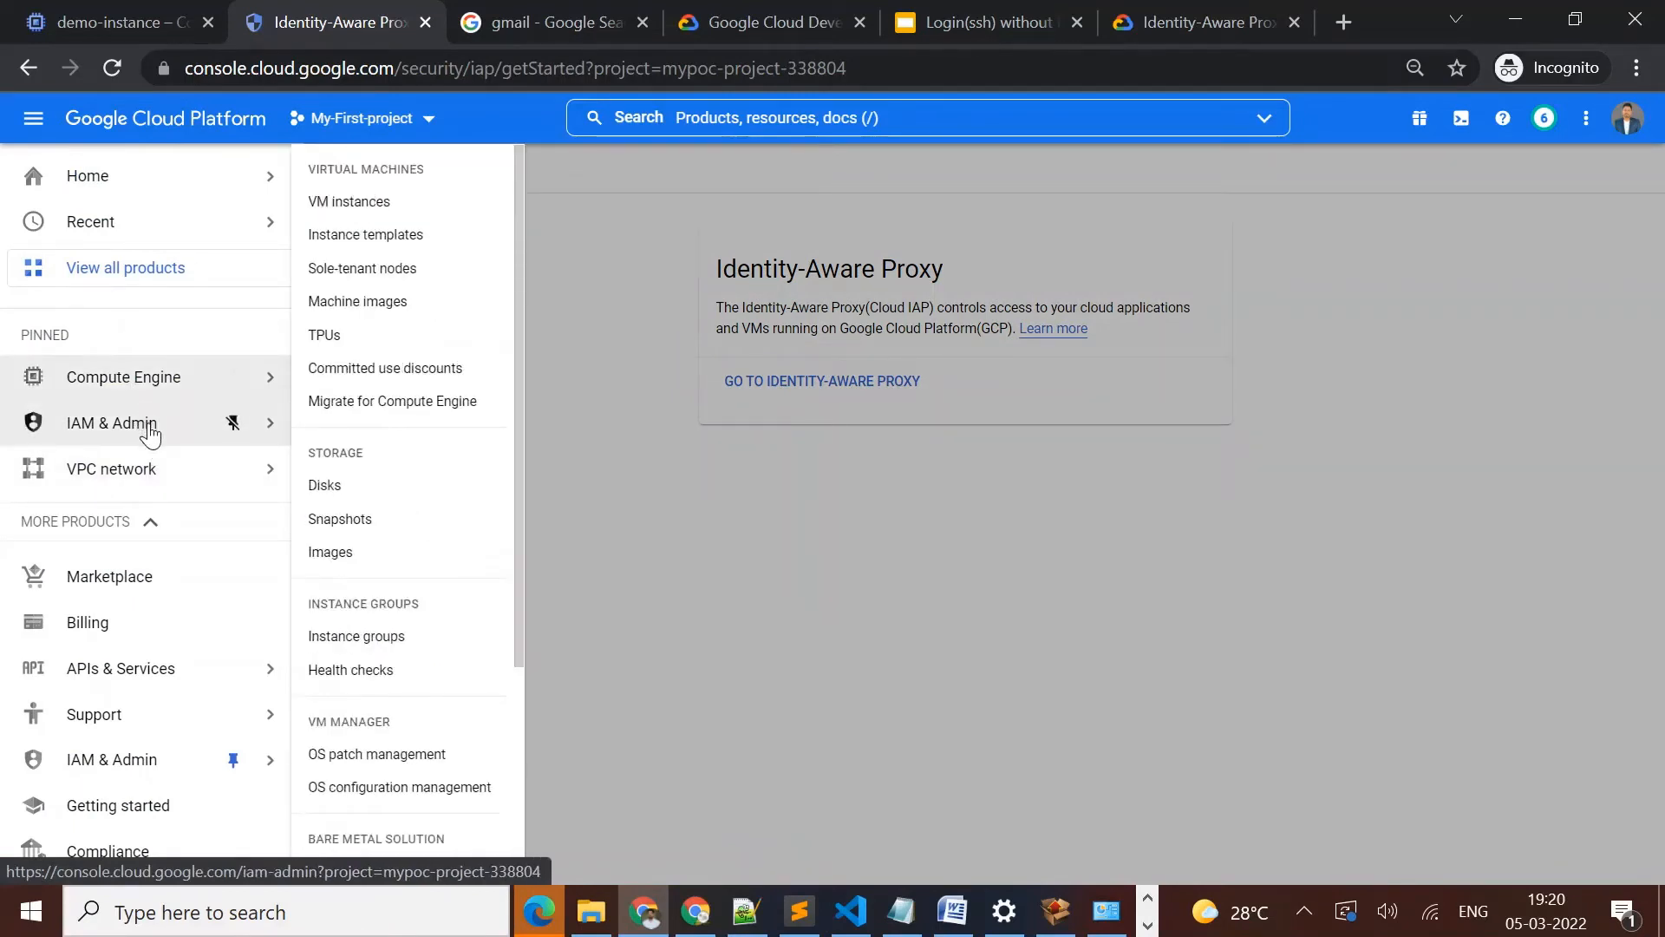
mouse_move(245, 673)
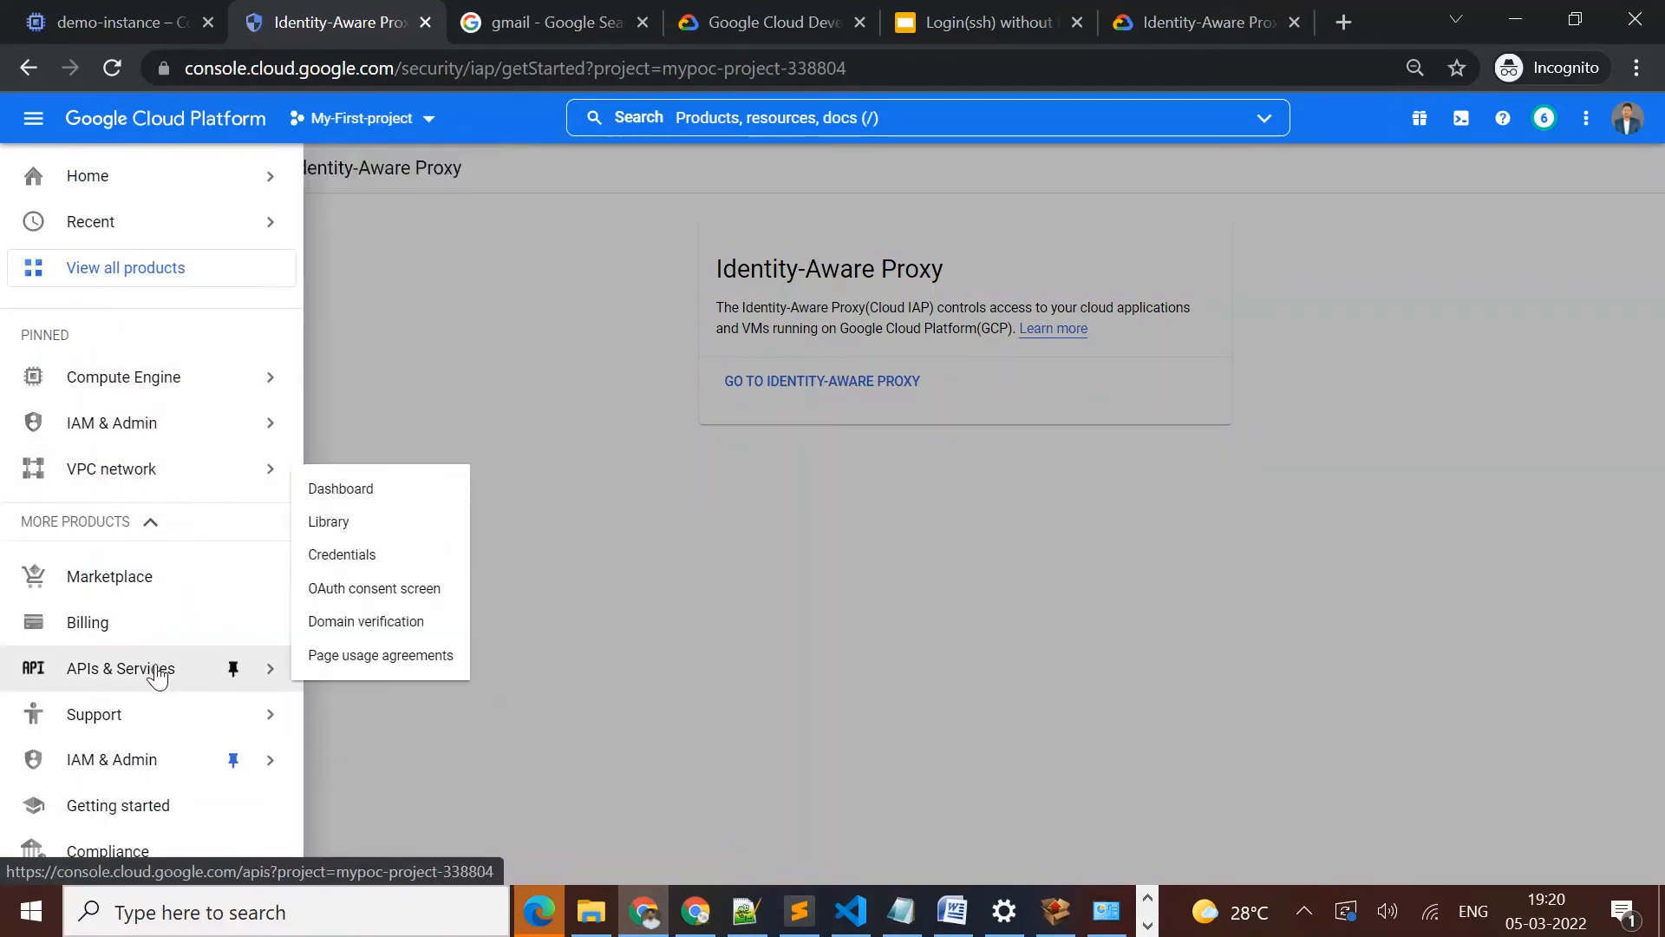
left_click(371, 523)
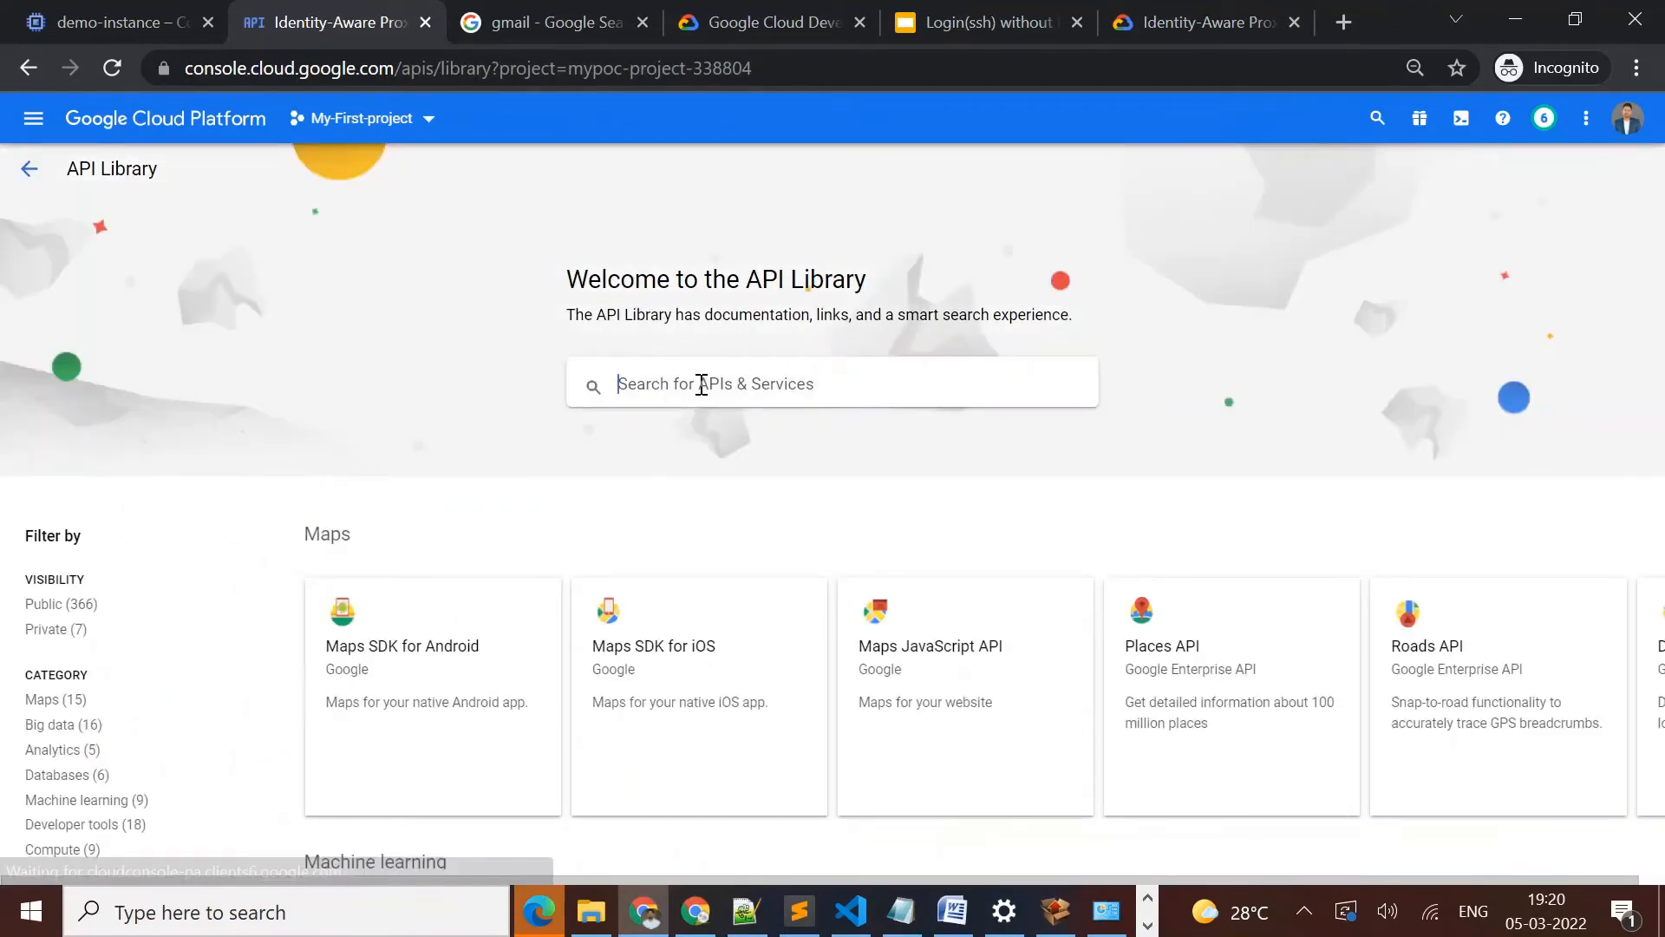
Search the API Library for "identity"
type("id")
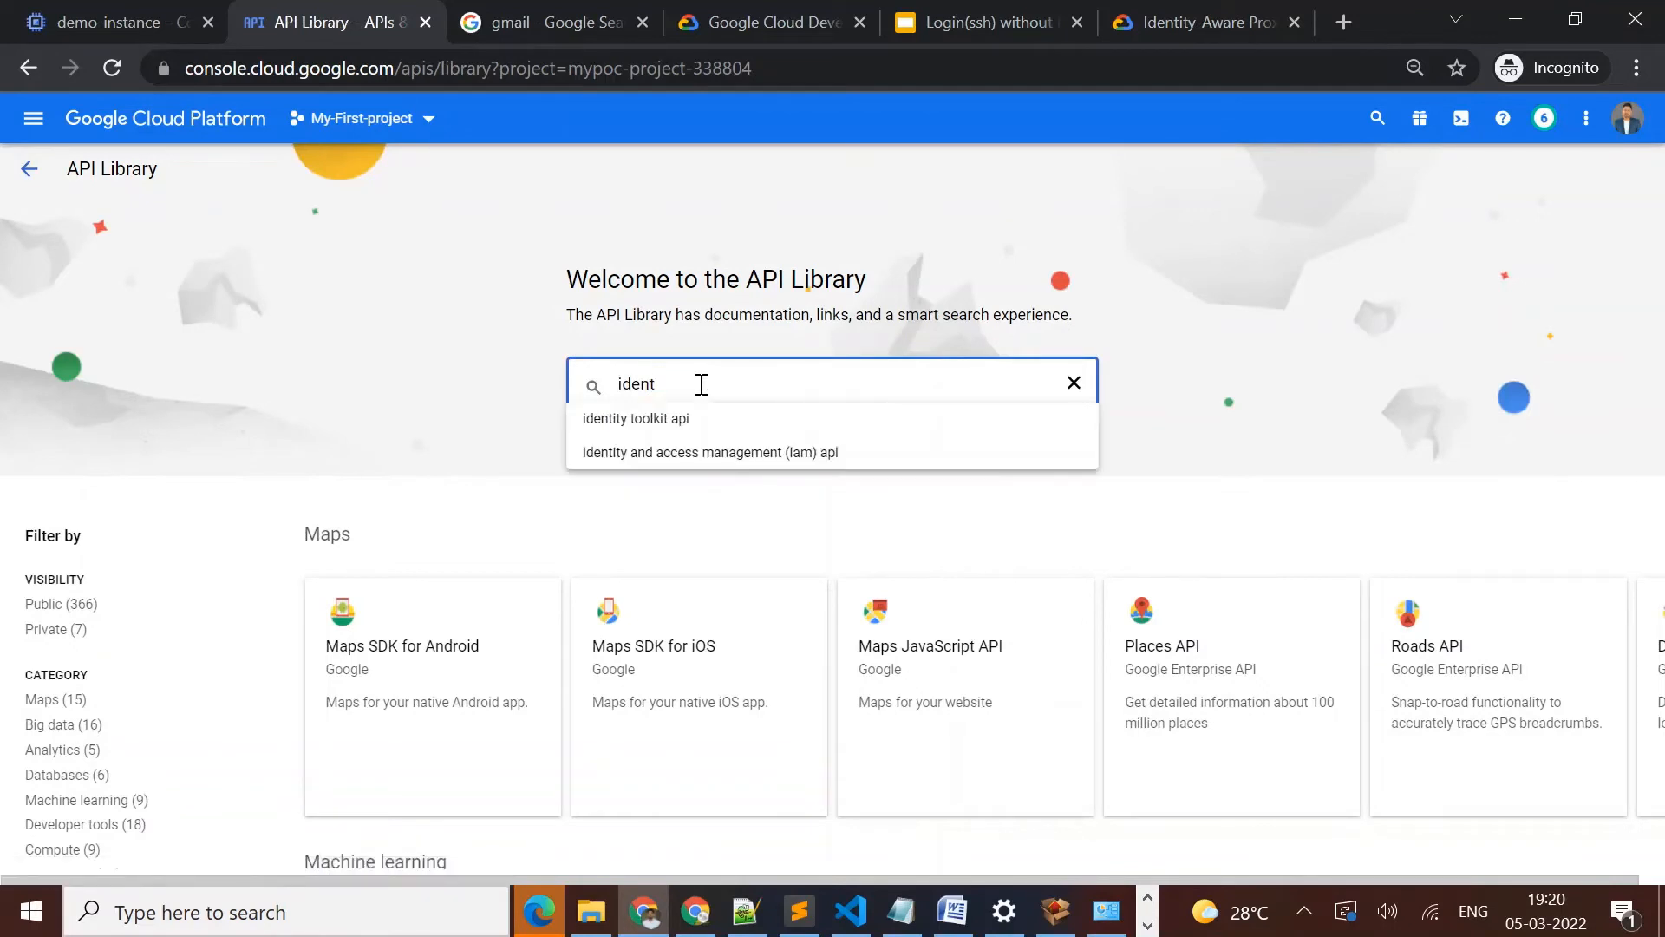
type("entity")
key("Return")
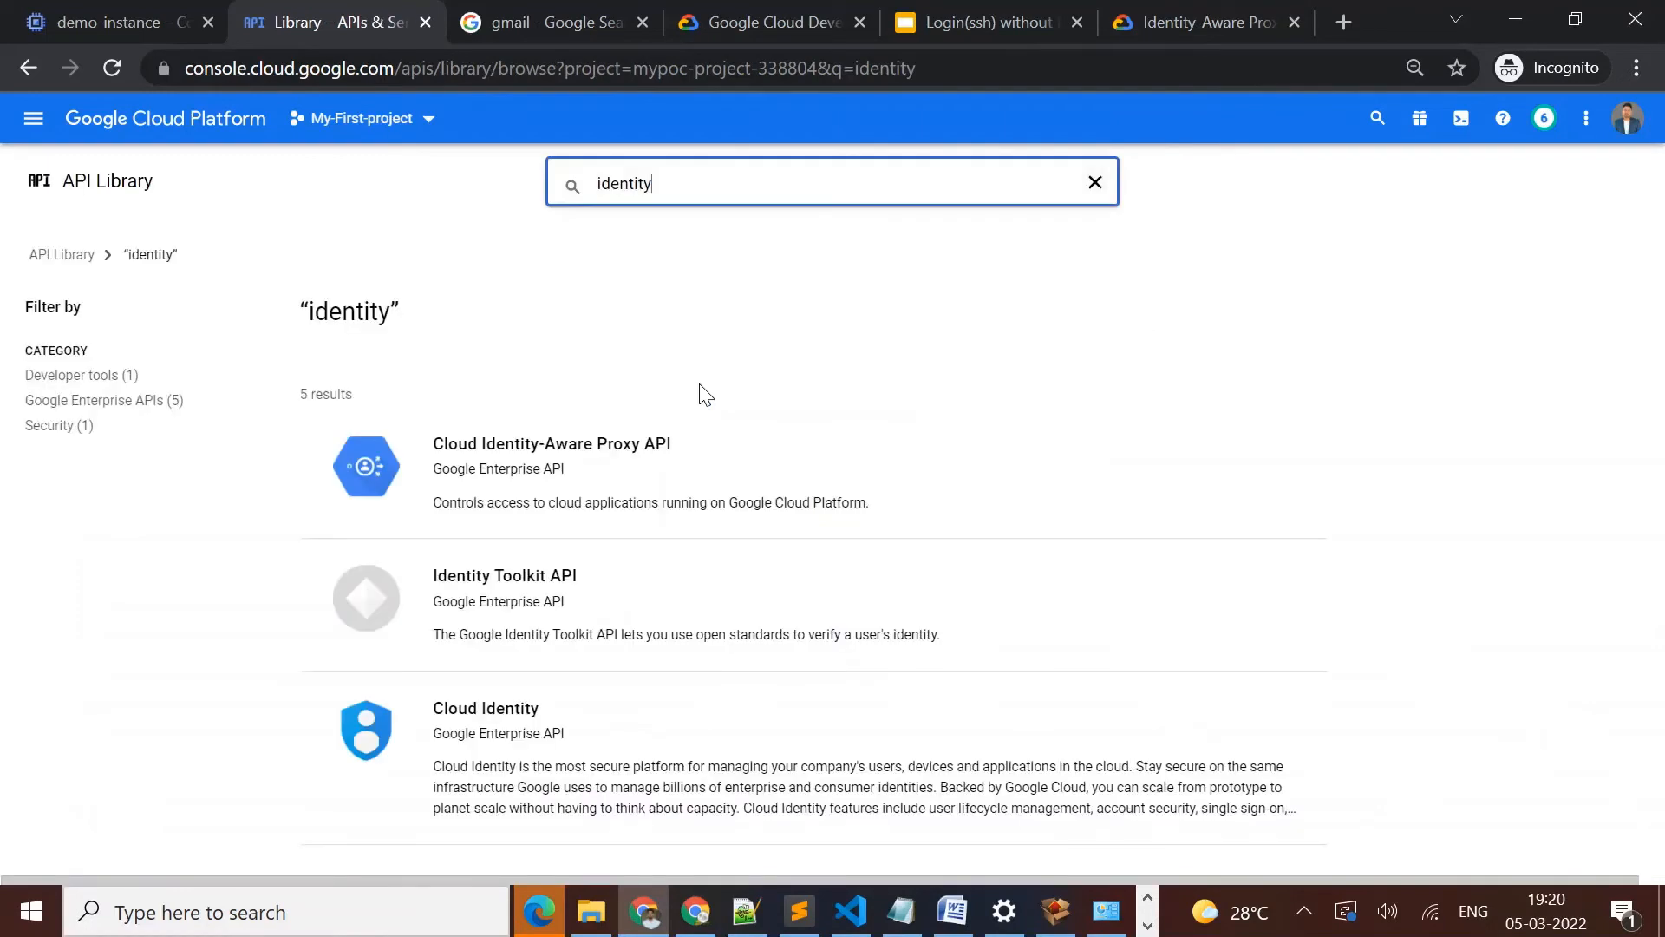
Enable the Cloud Identity-Aware Proxy API for My-First-project from the API Library results
left_click(614, 446)
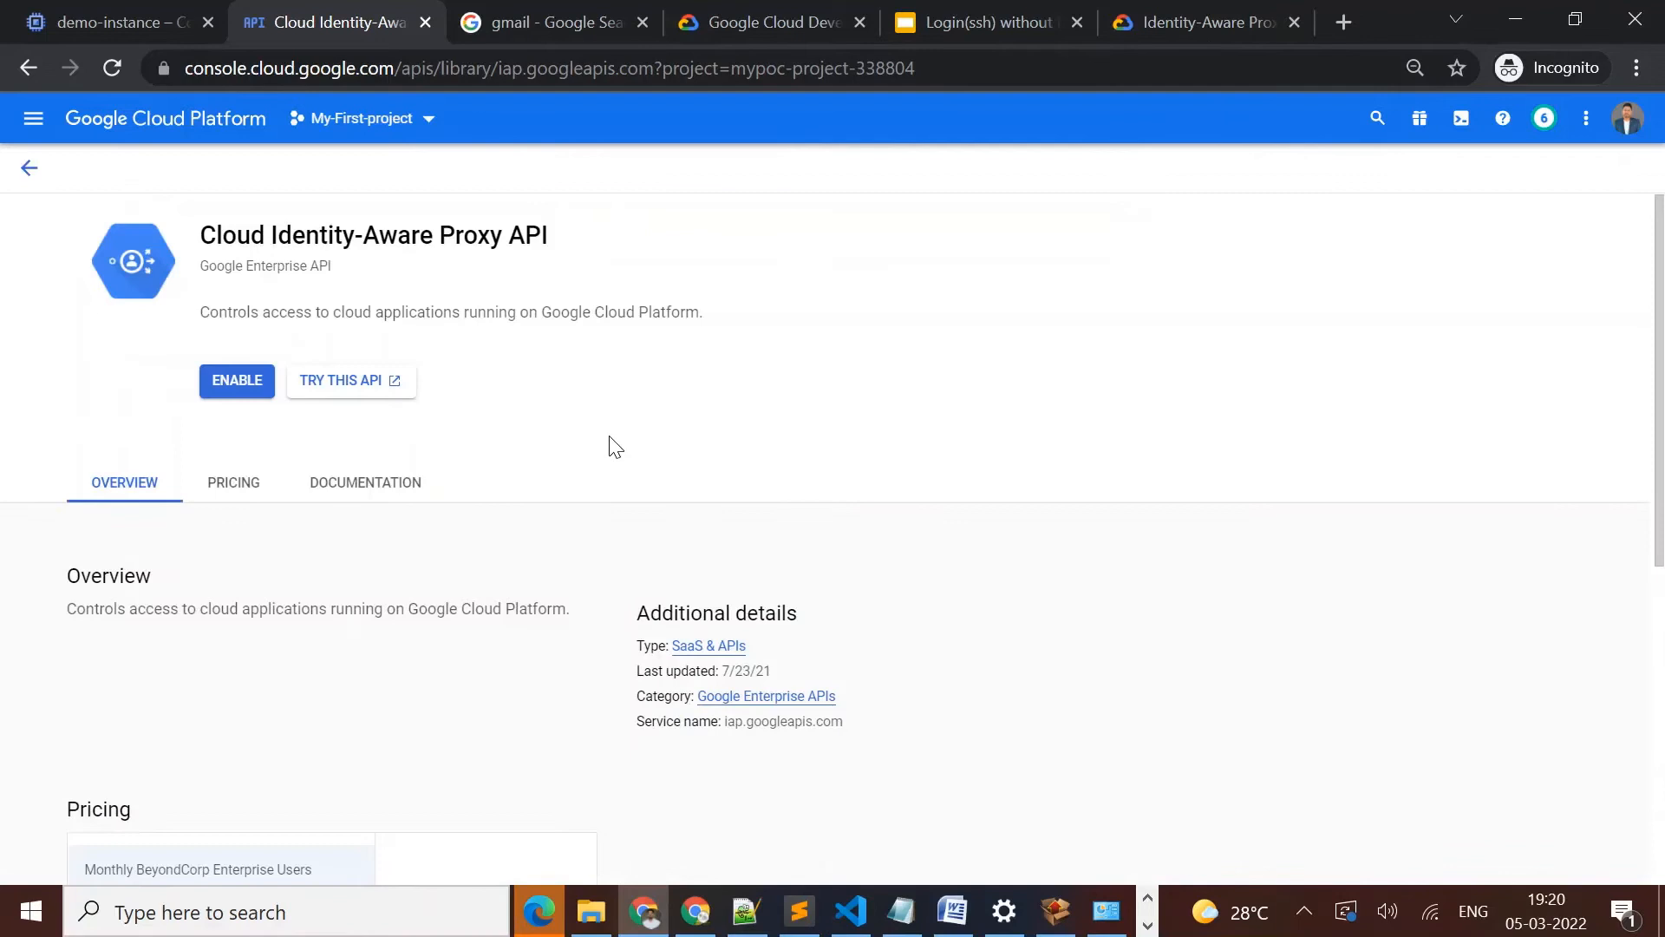
left_click(217, 377)
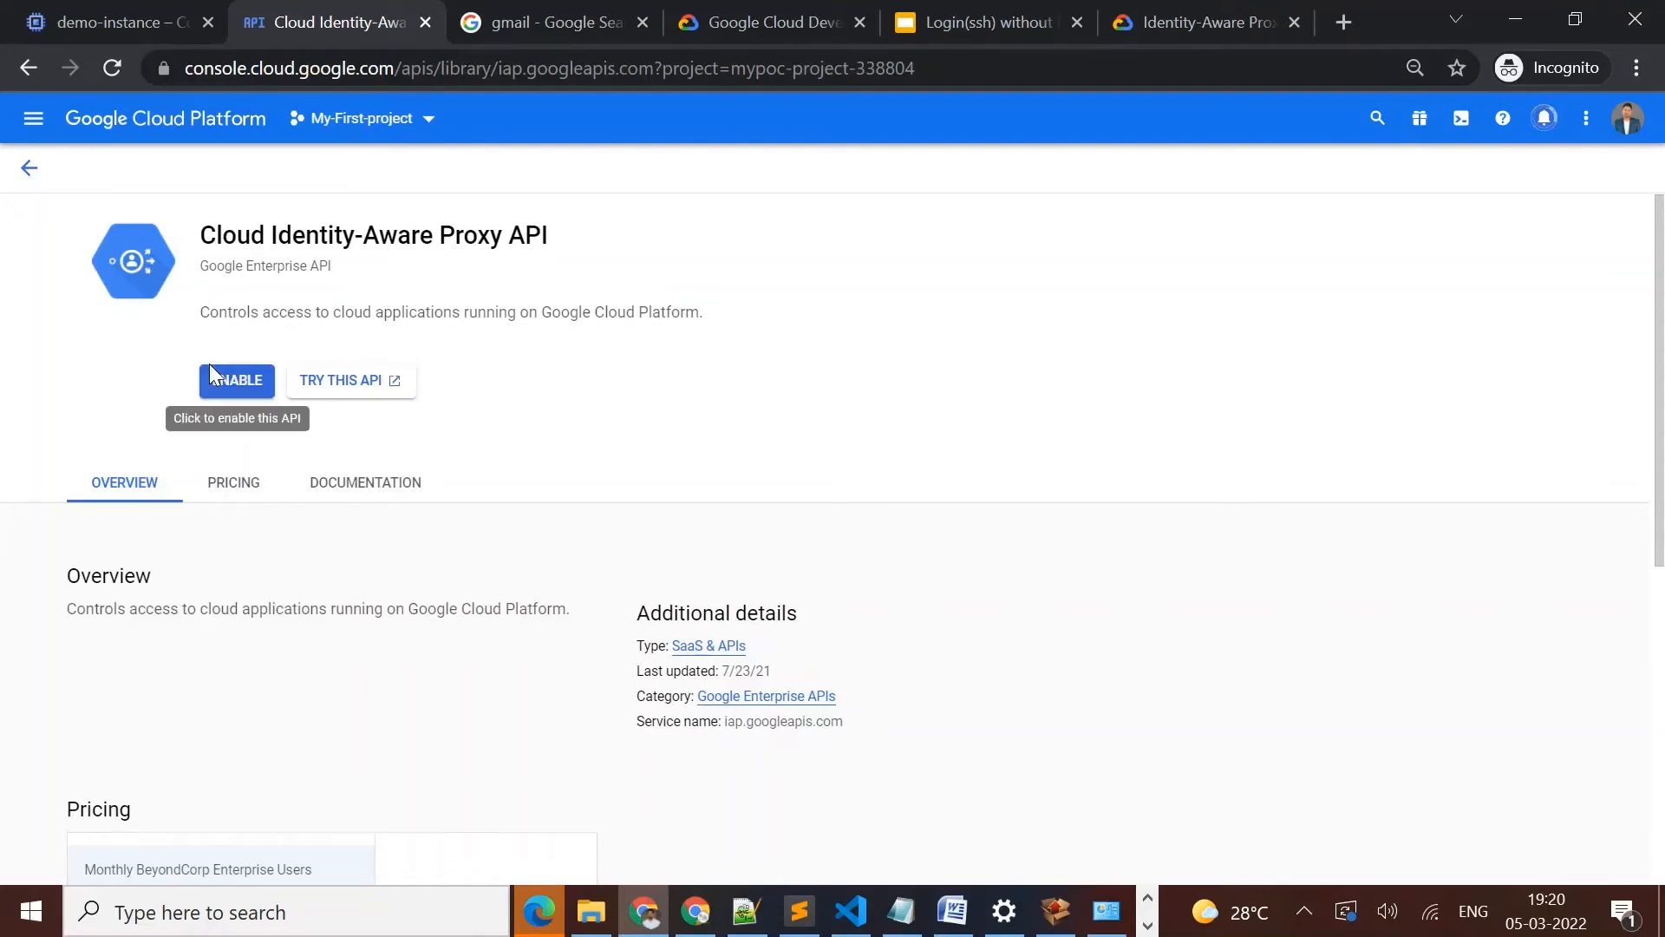
left_click(211, 375)
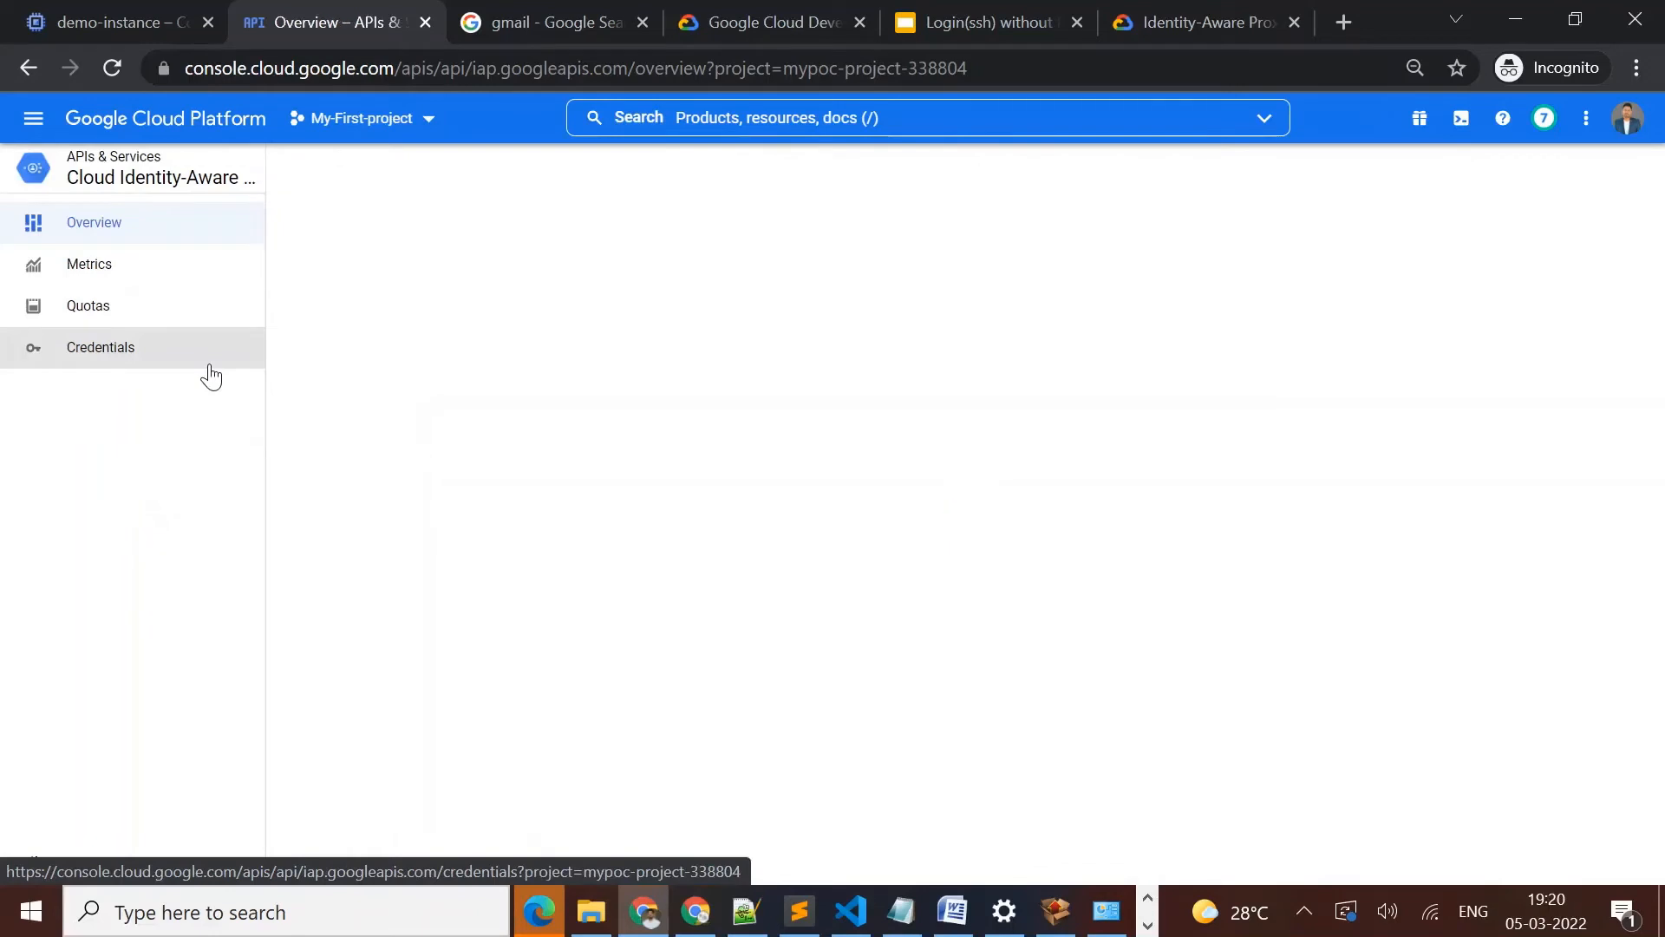
key("super")
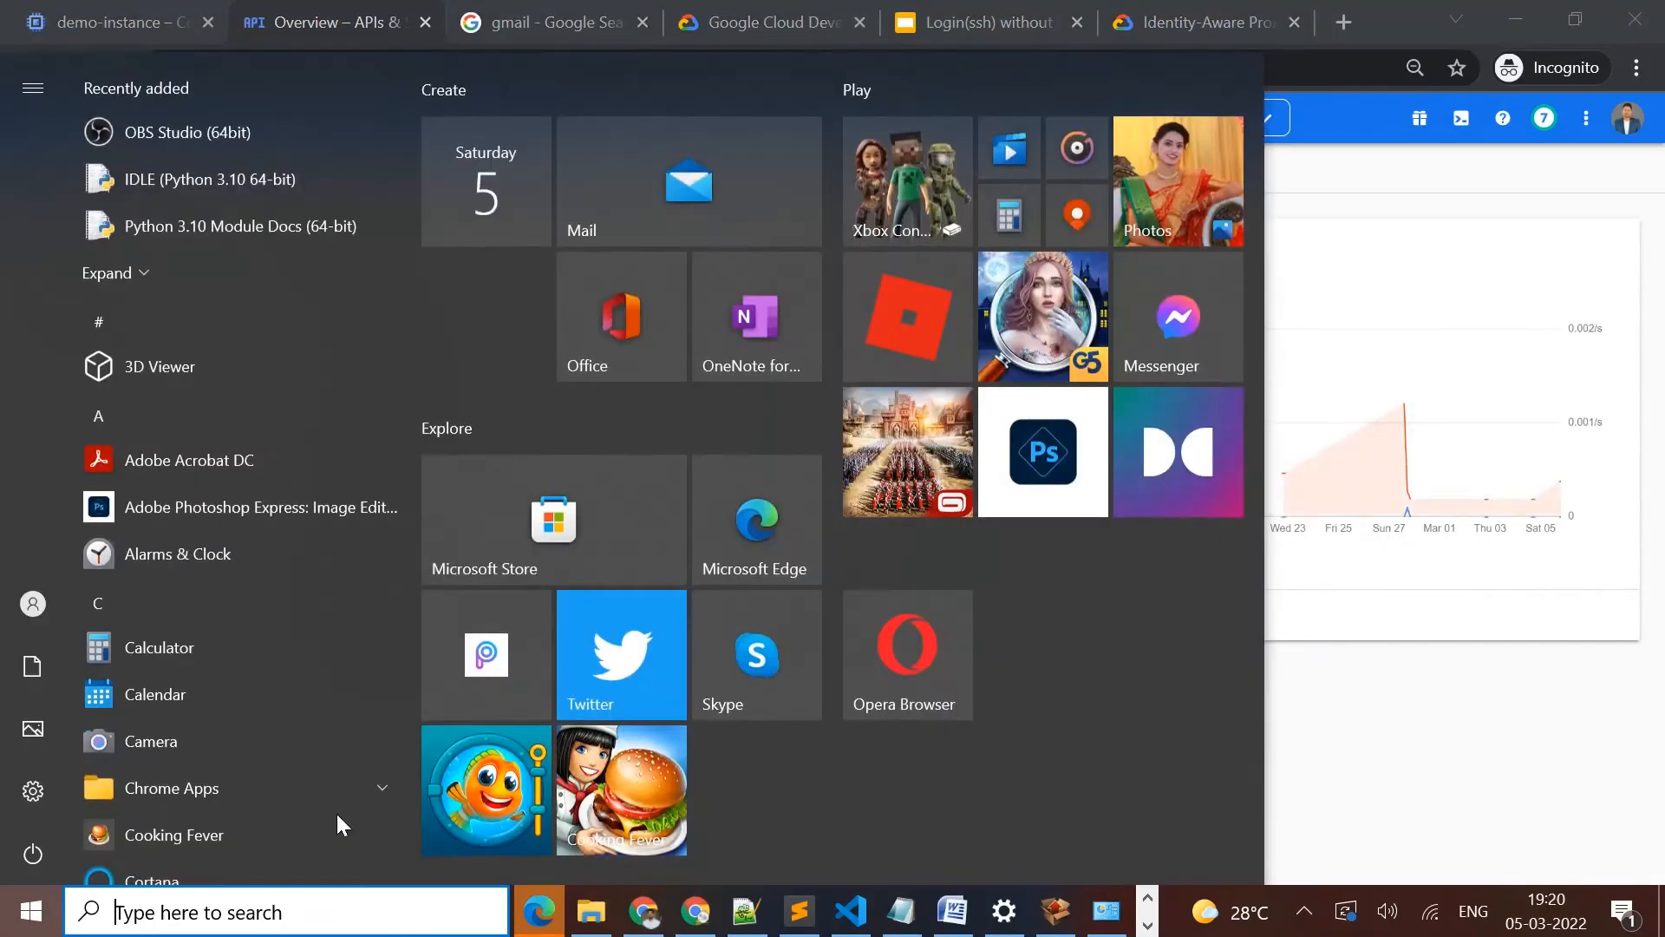
left_click(1359, 765)
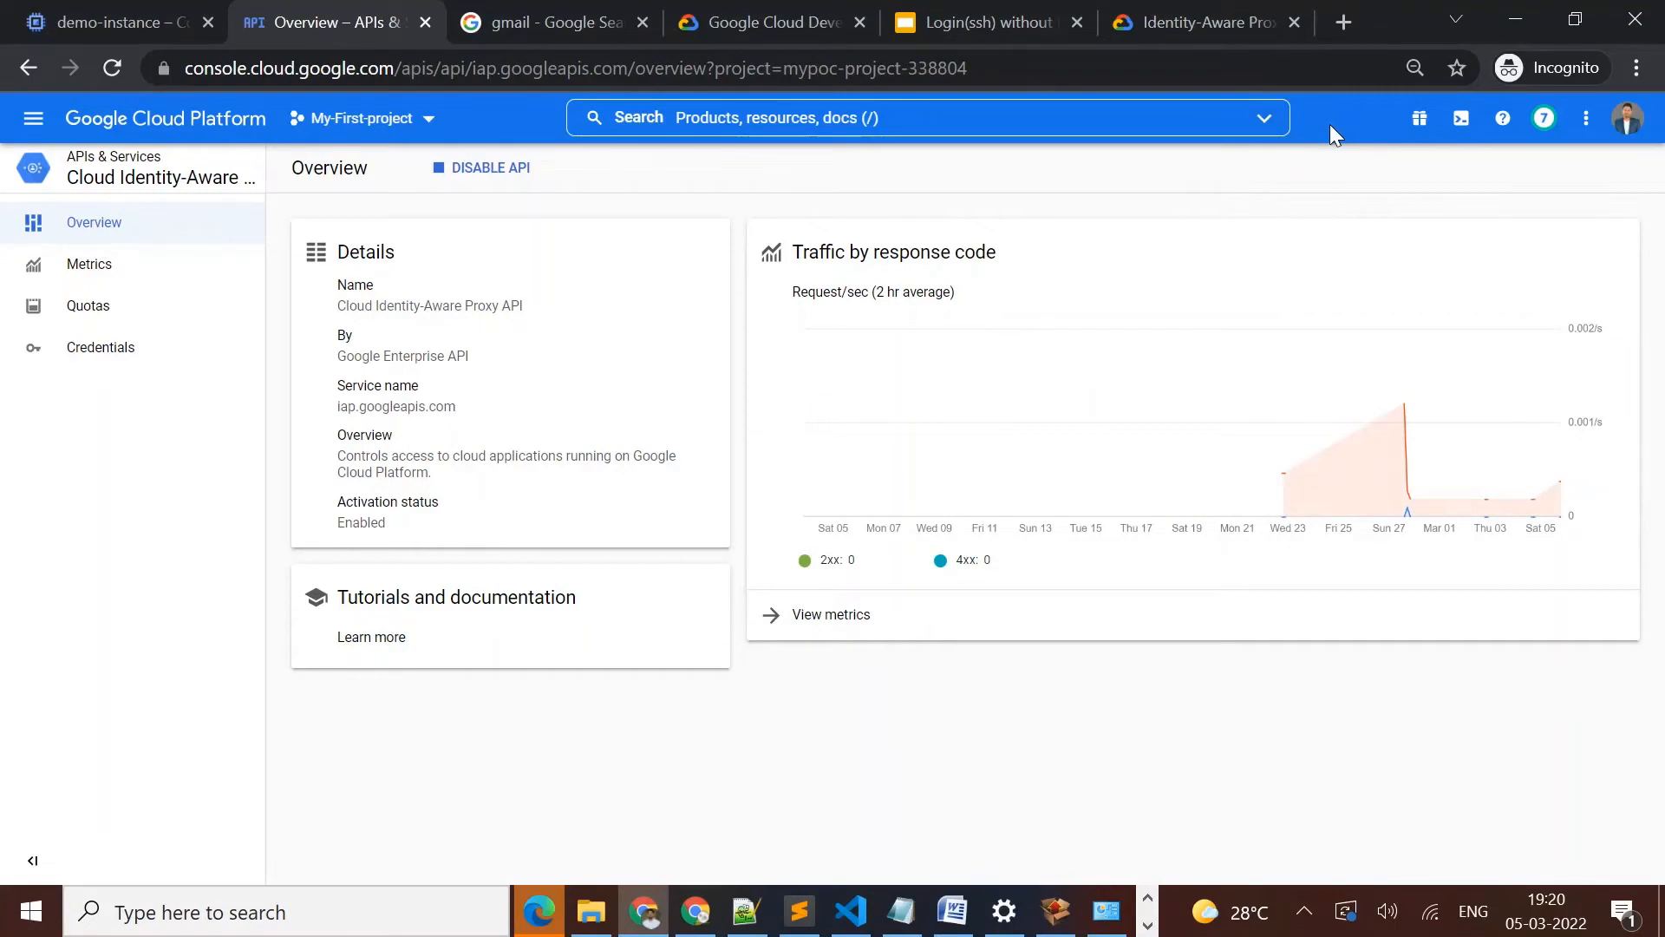
Search Google for "iap firewall rules" in a new browser tab
left_click(1337, 26)
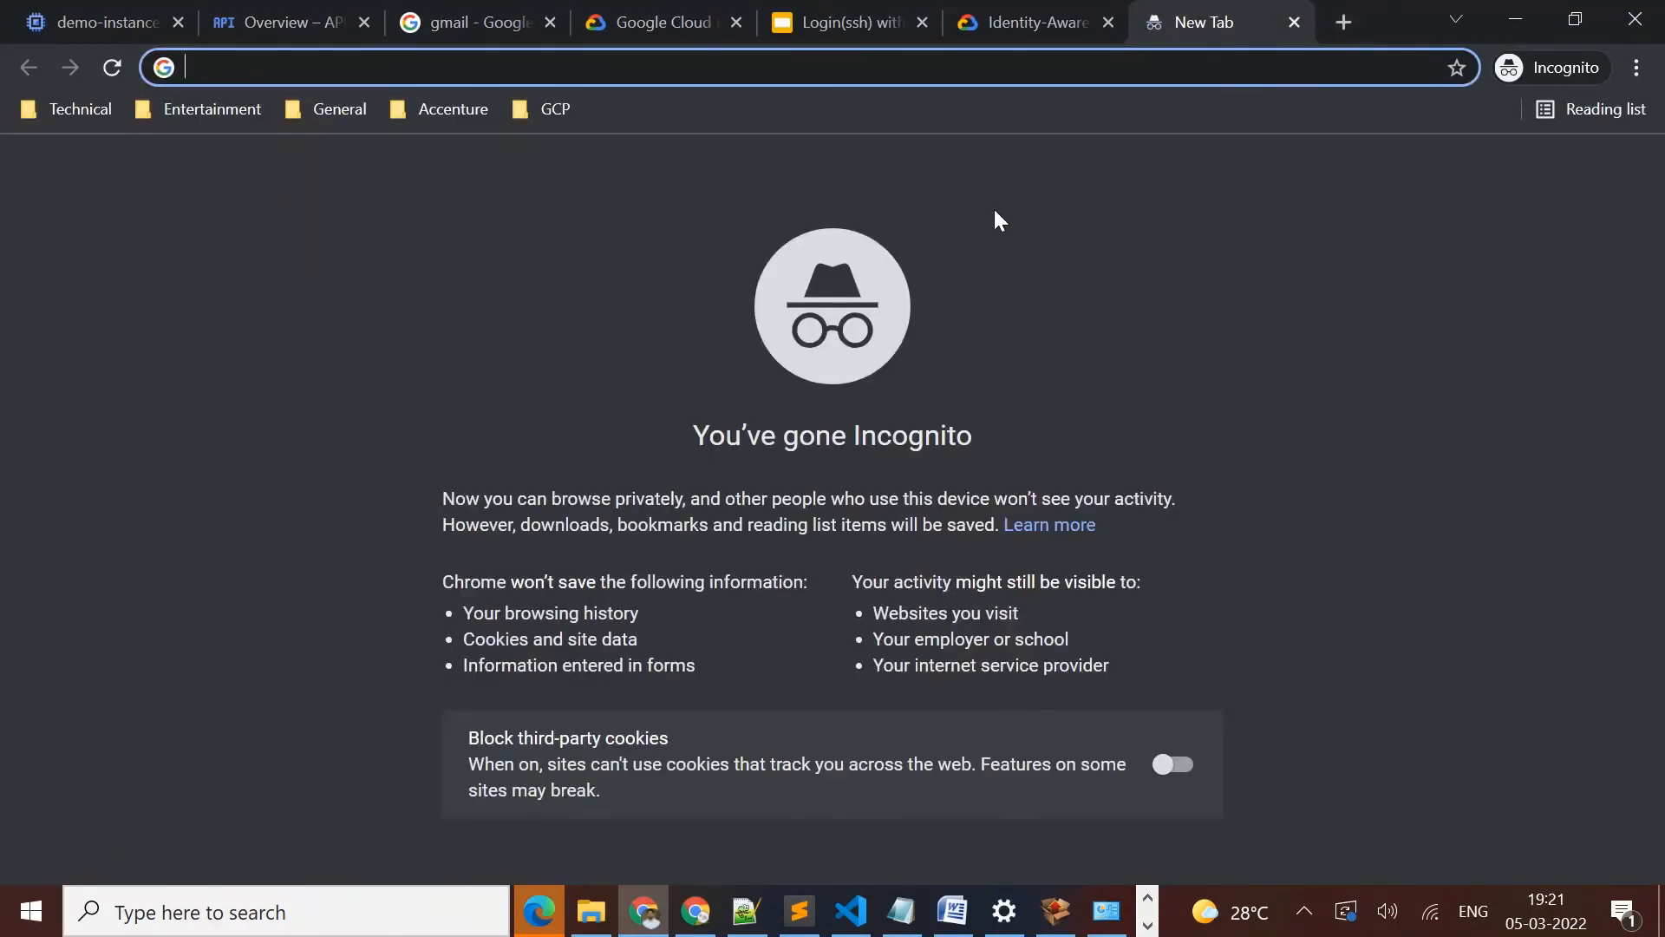
type("IAPO")
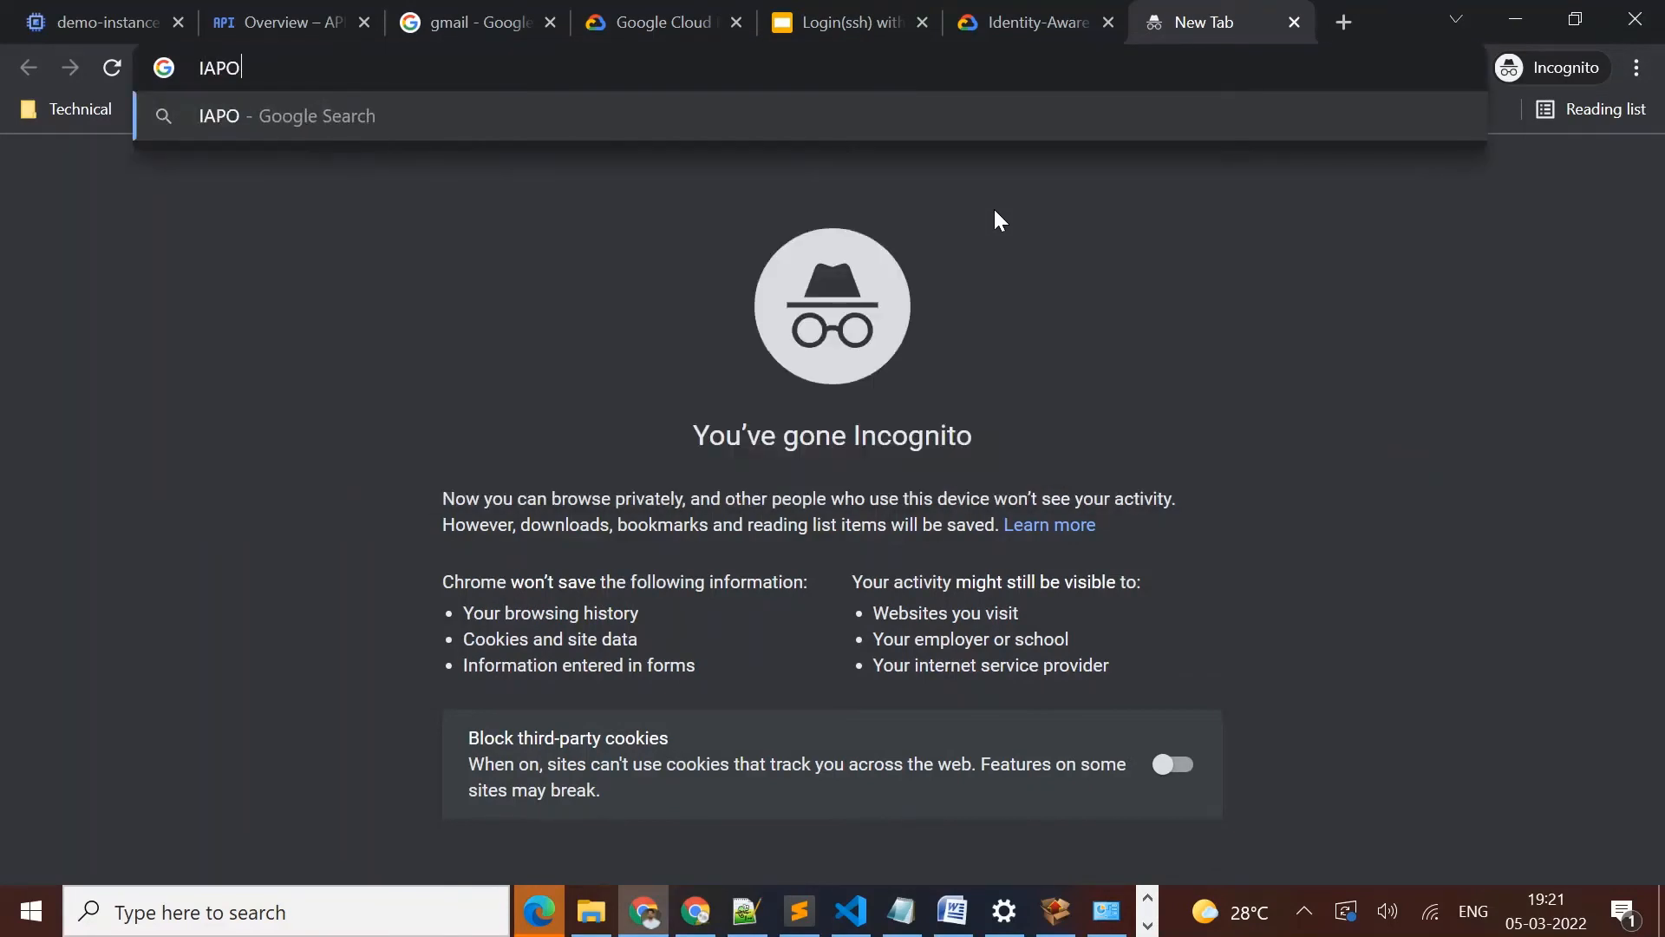
key("BackSpace")
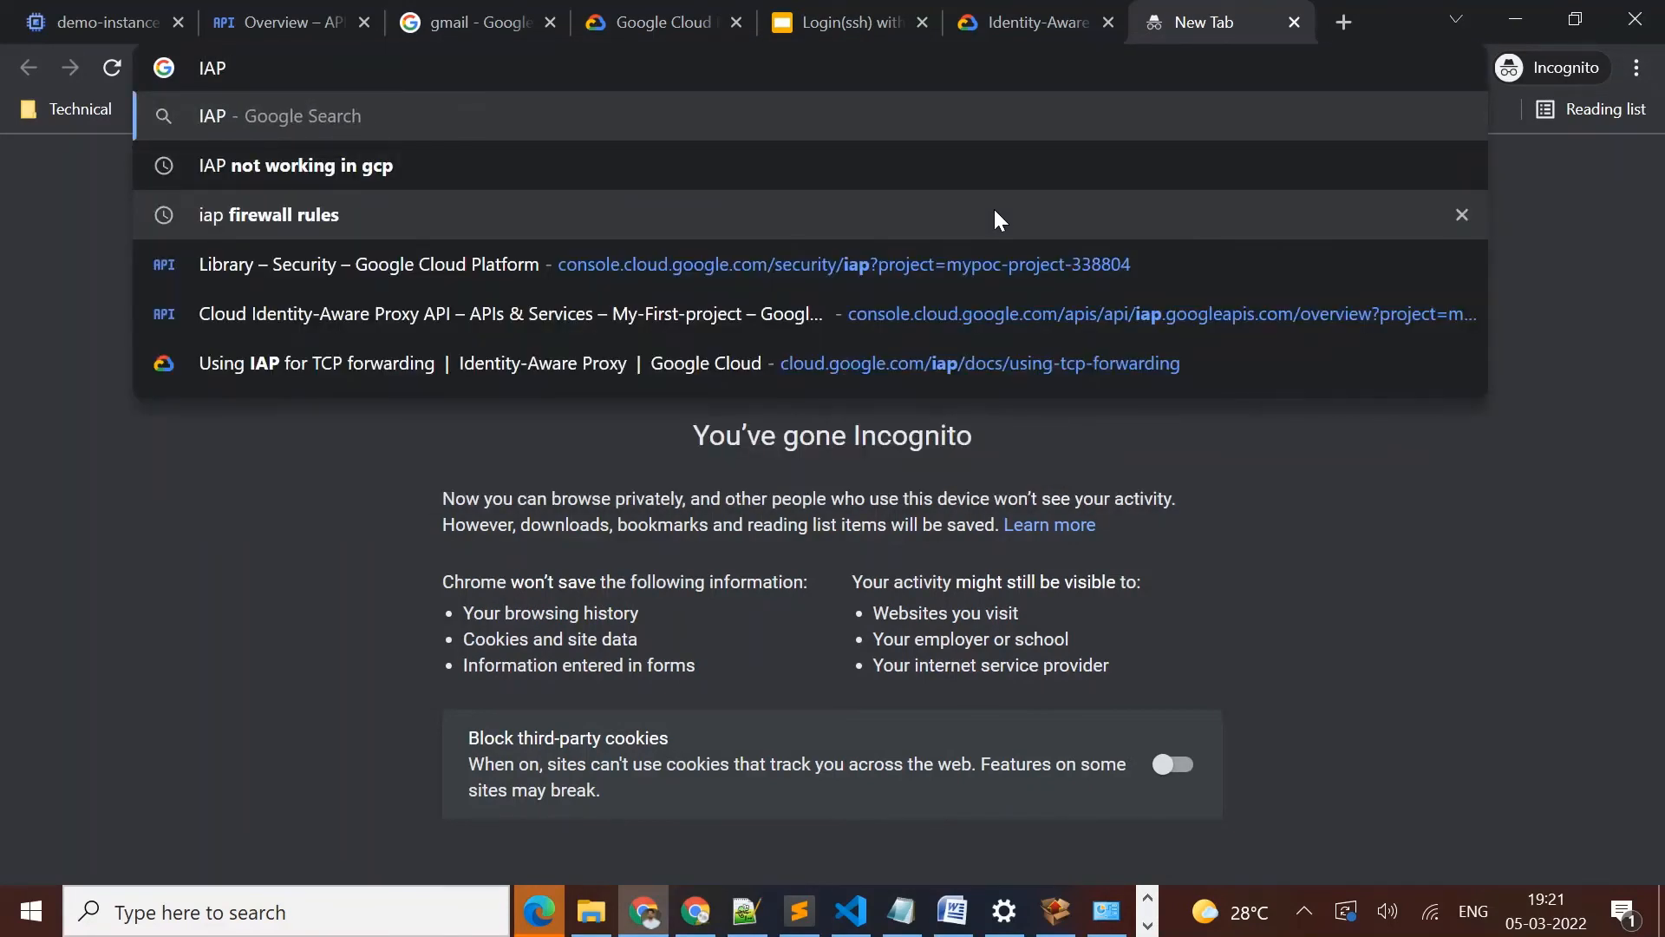
key("Down")
key("Down")
key("Return")
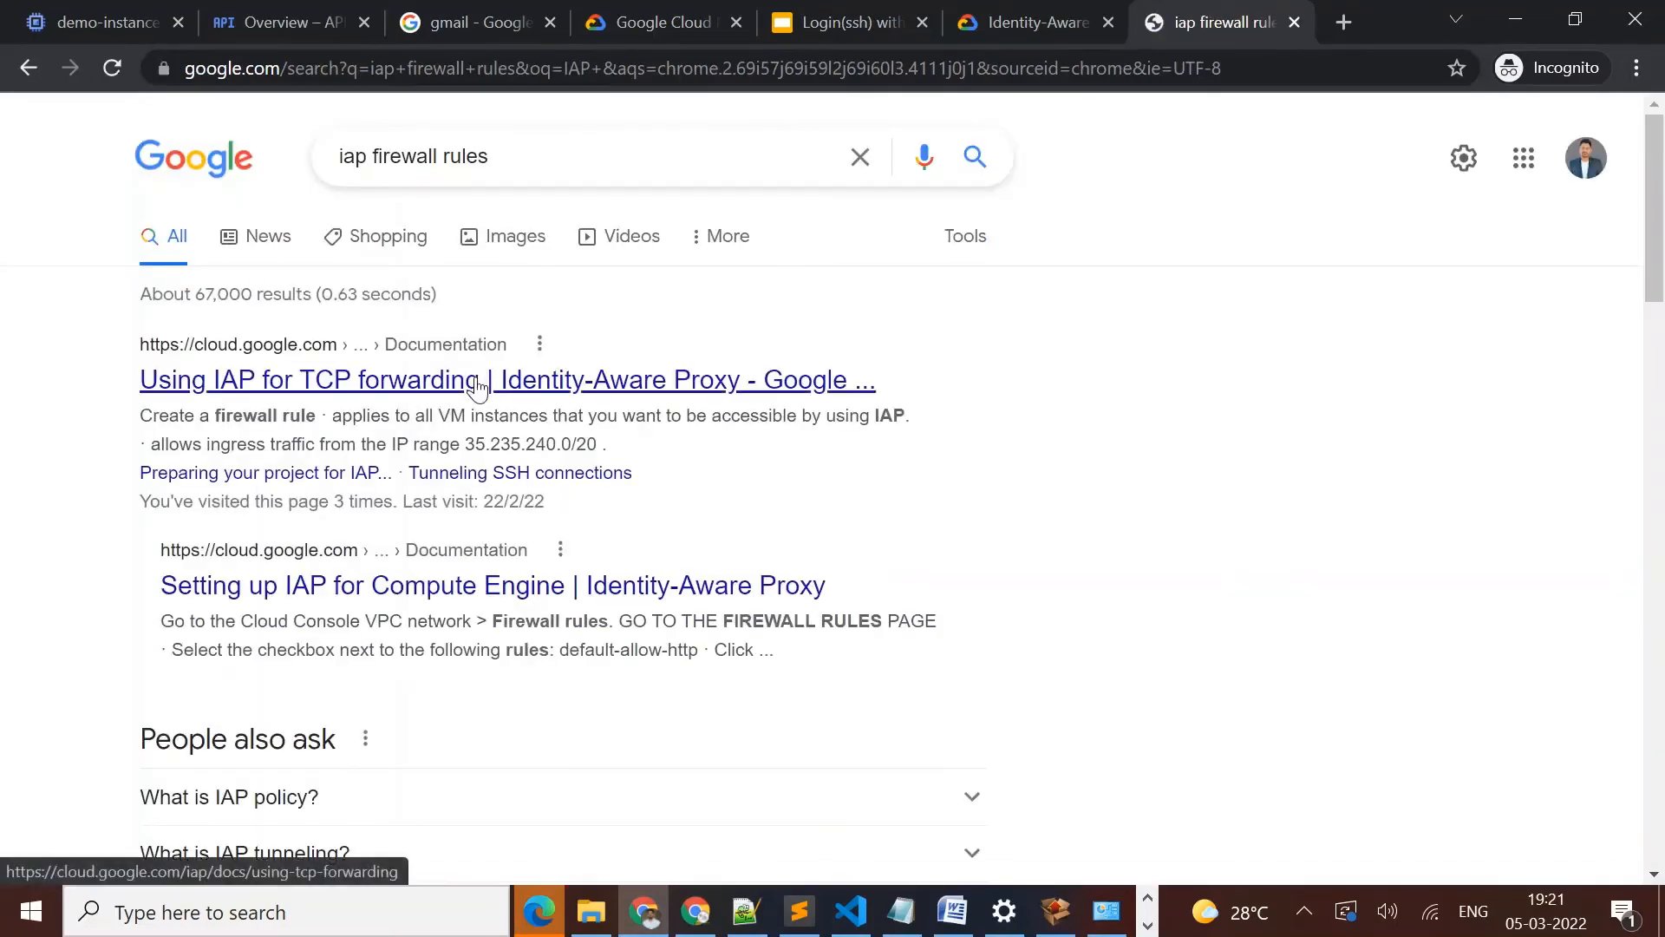
Open the "Using IAP for TCP forwarding" guide and copy the firewall rule name allow-ingress-from-iap from its console settings
left_click(478, 382)
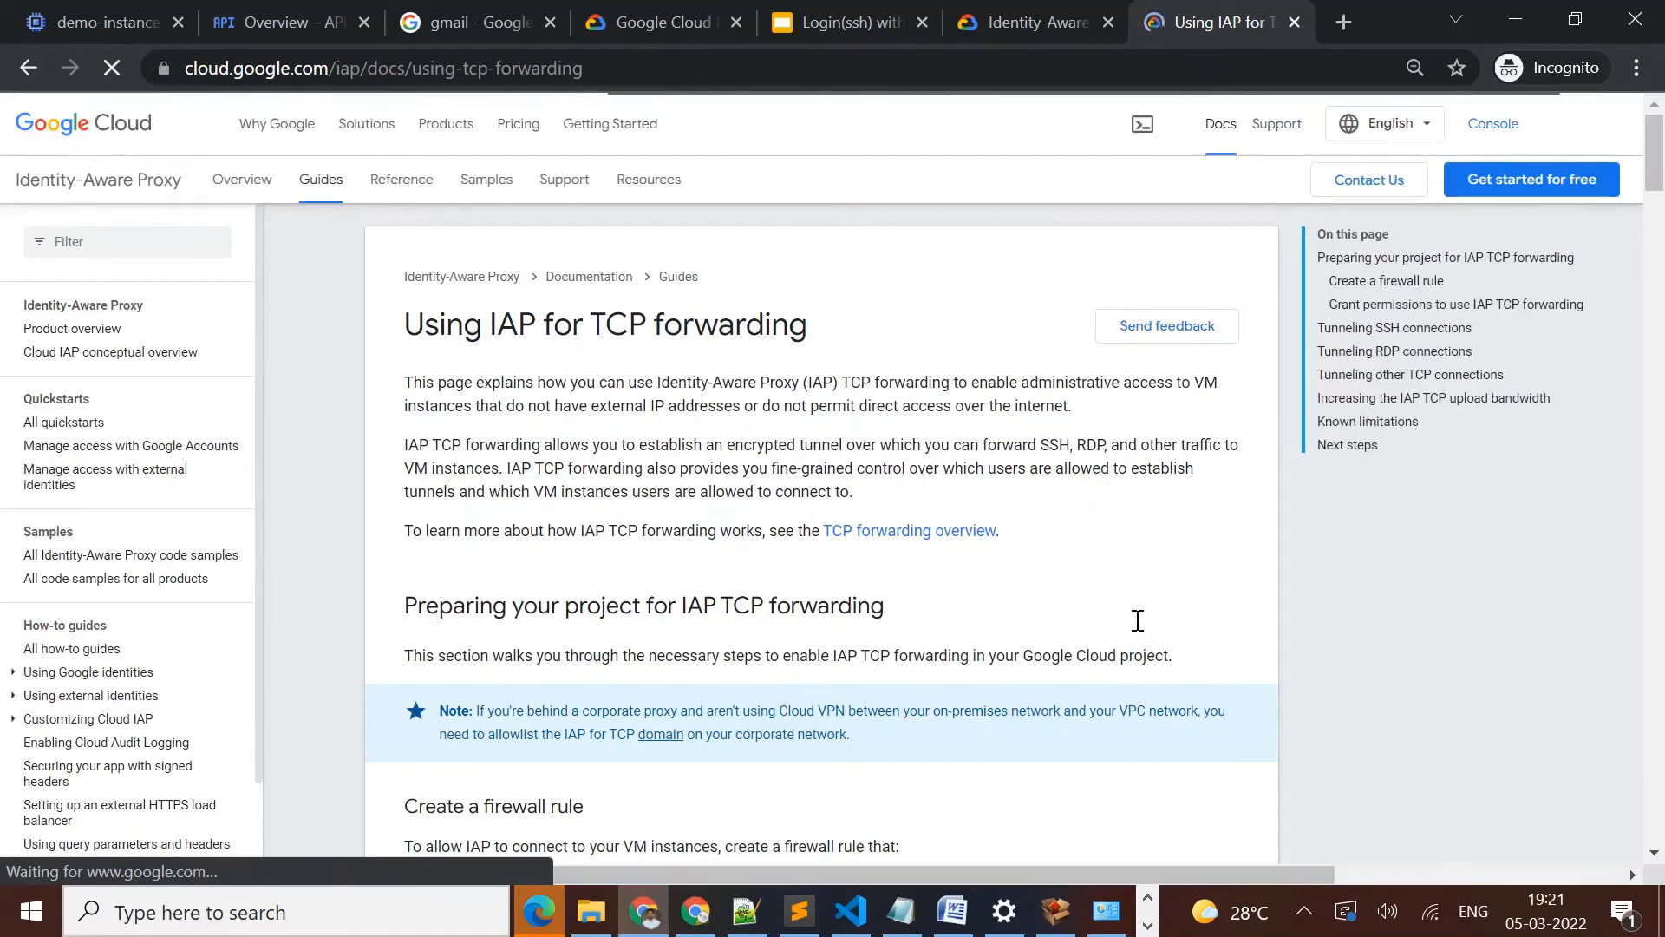
scroll(1189, 602, "down", 6)
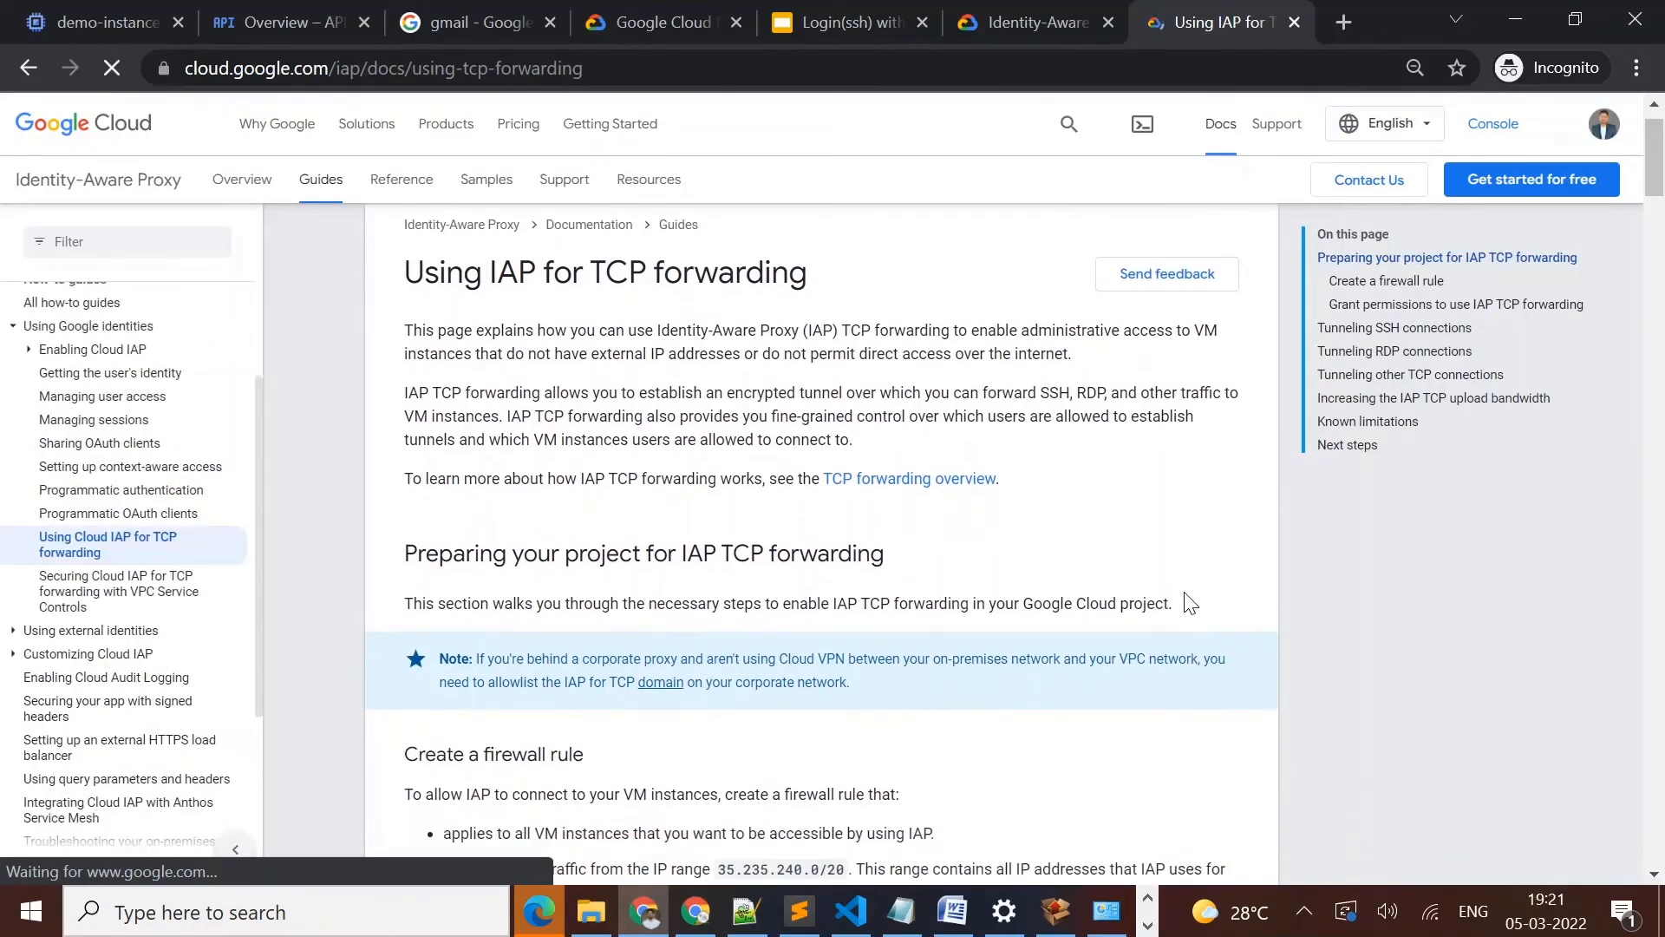
scroll(1190, 603, "down", 1)
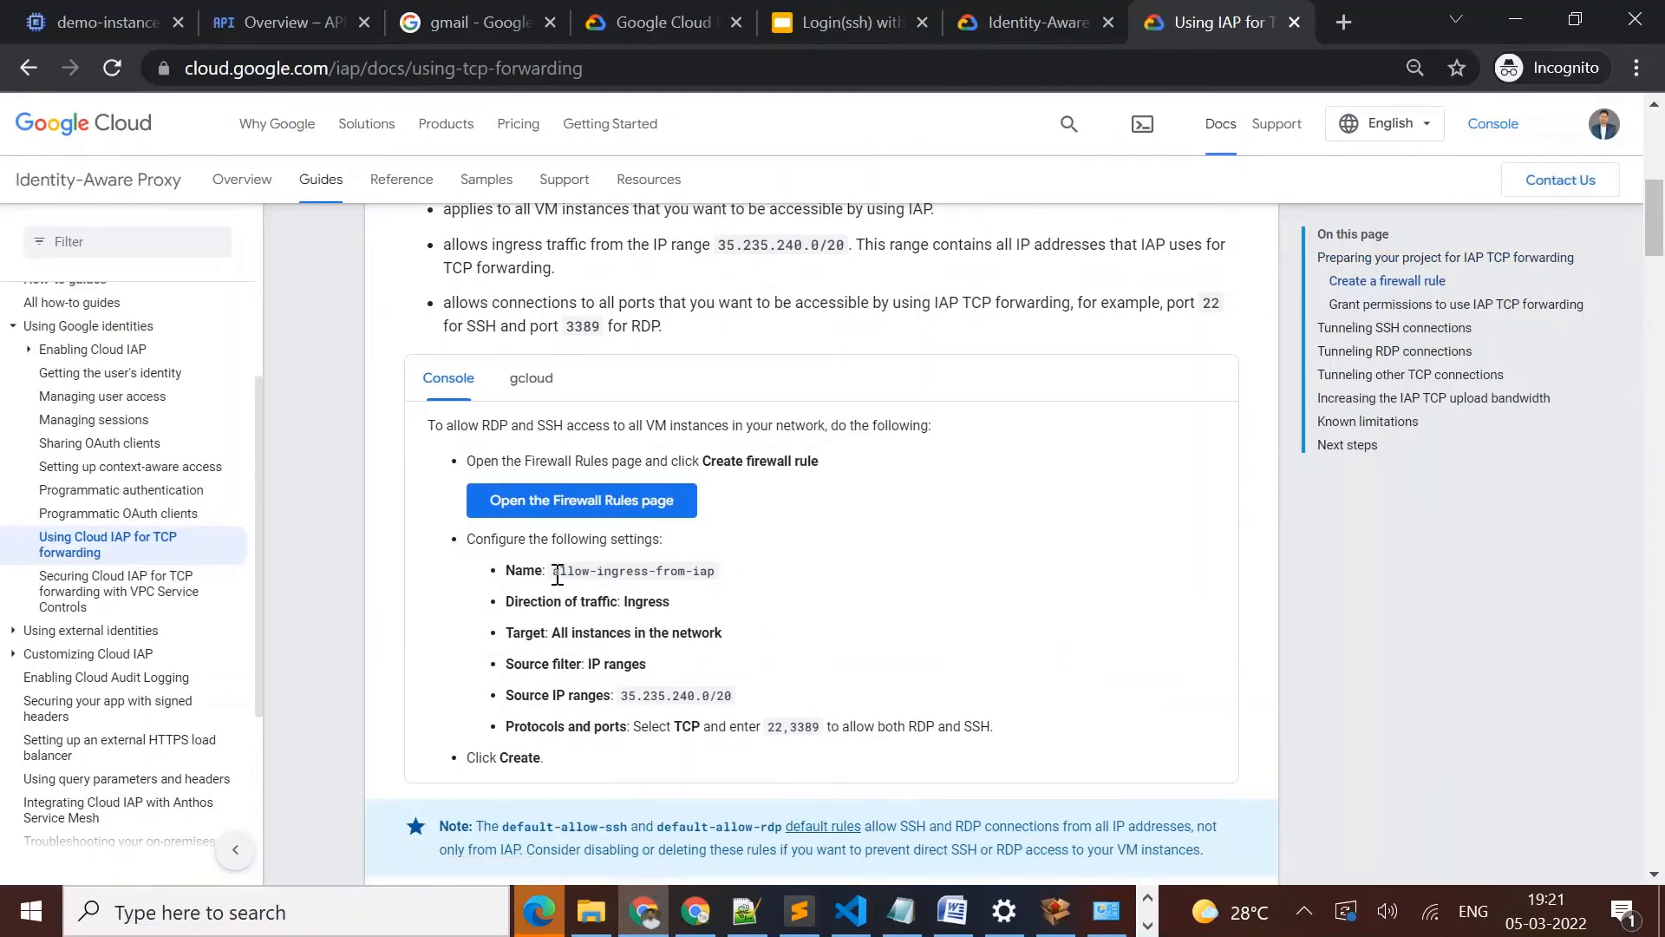
left_click_drag(553, 573, 718, 566)
key("ctrl+c")
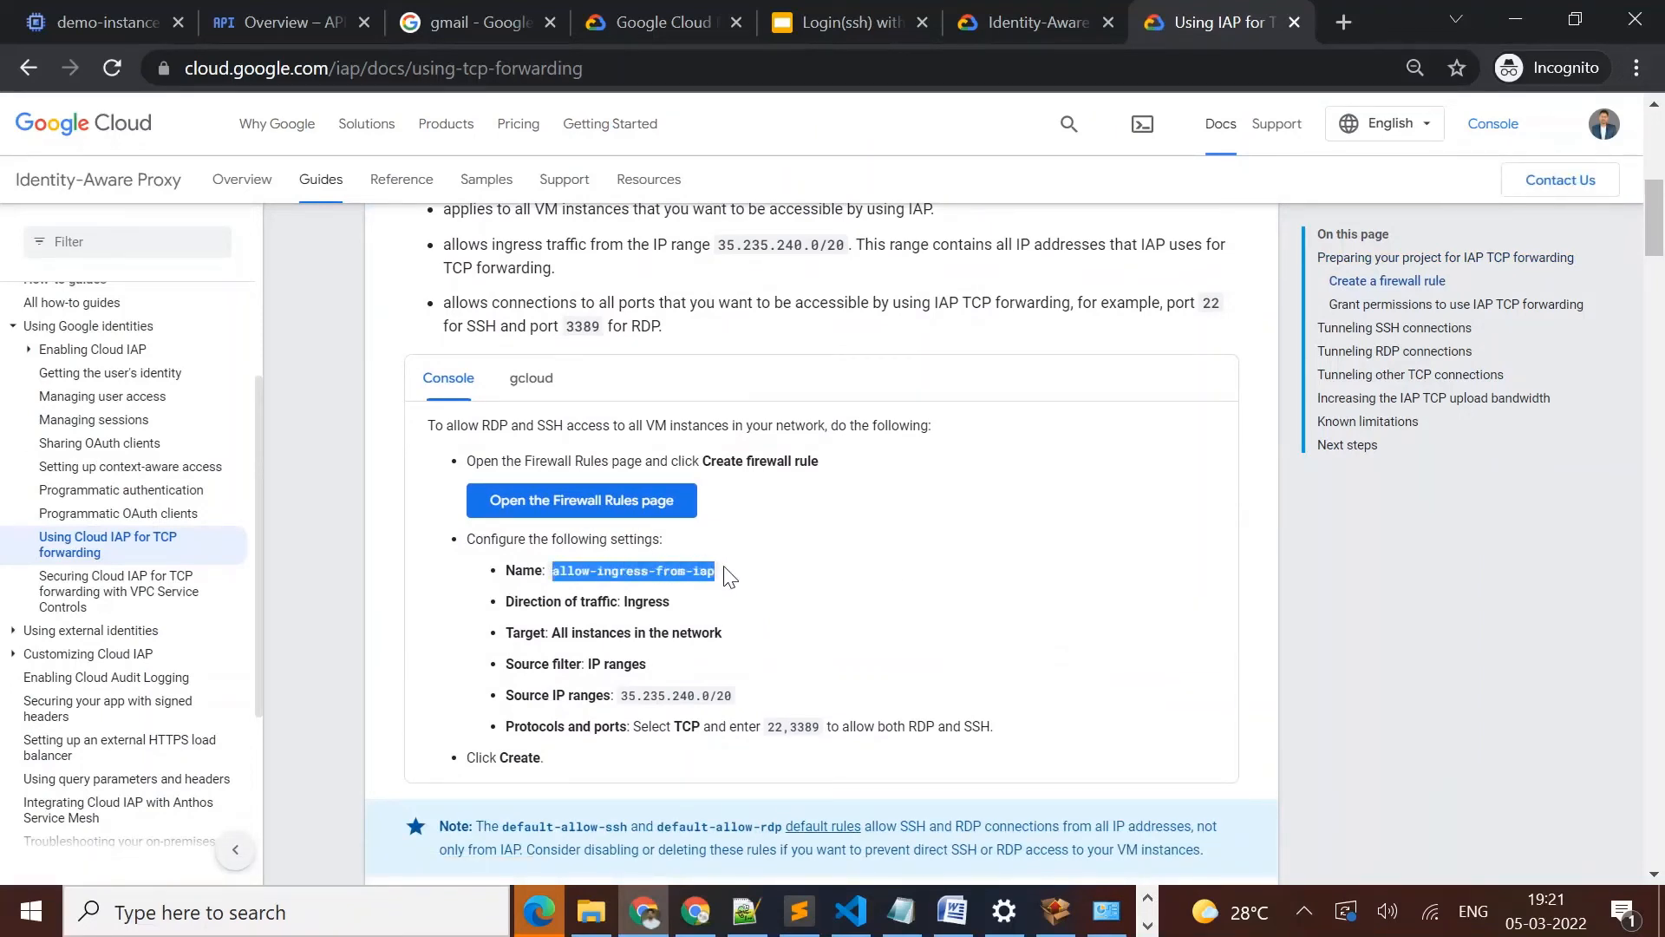
Return to the Cloud console, search for "vpc" and open the VPC networks list
left_click(91, 31)
left_click(276, 26)
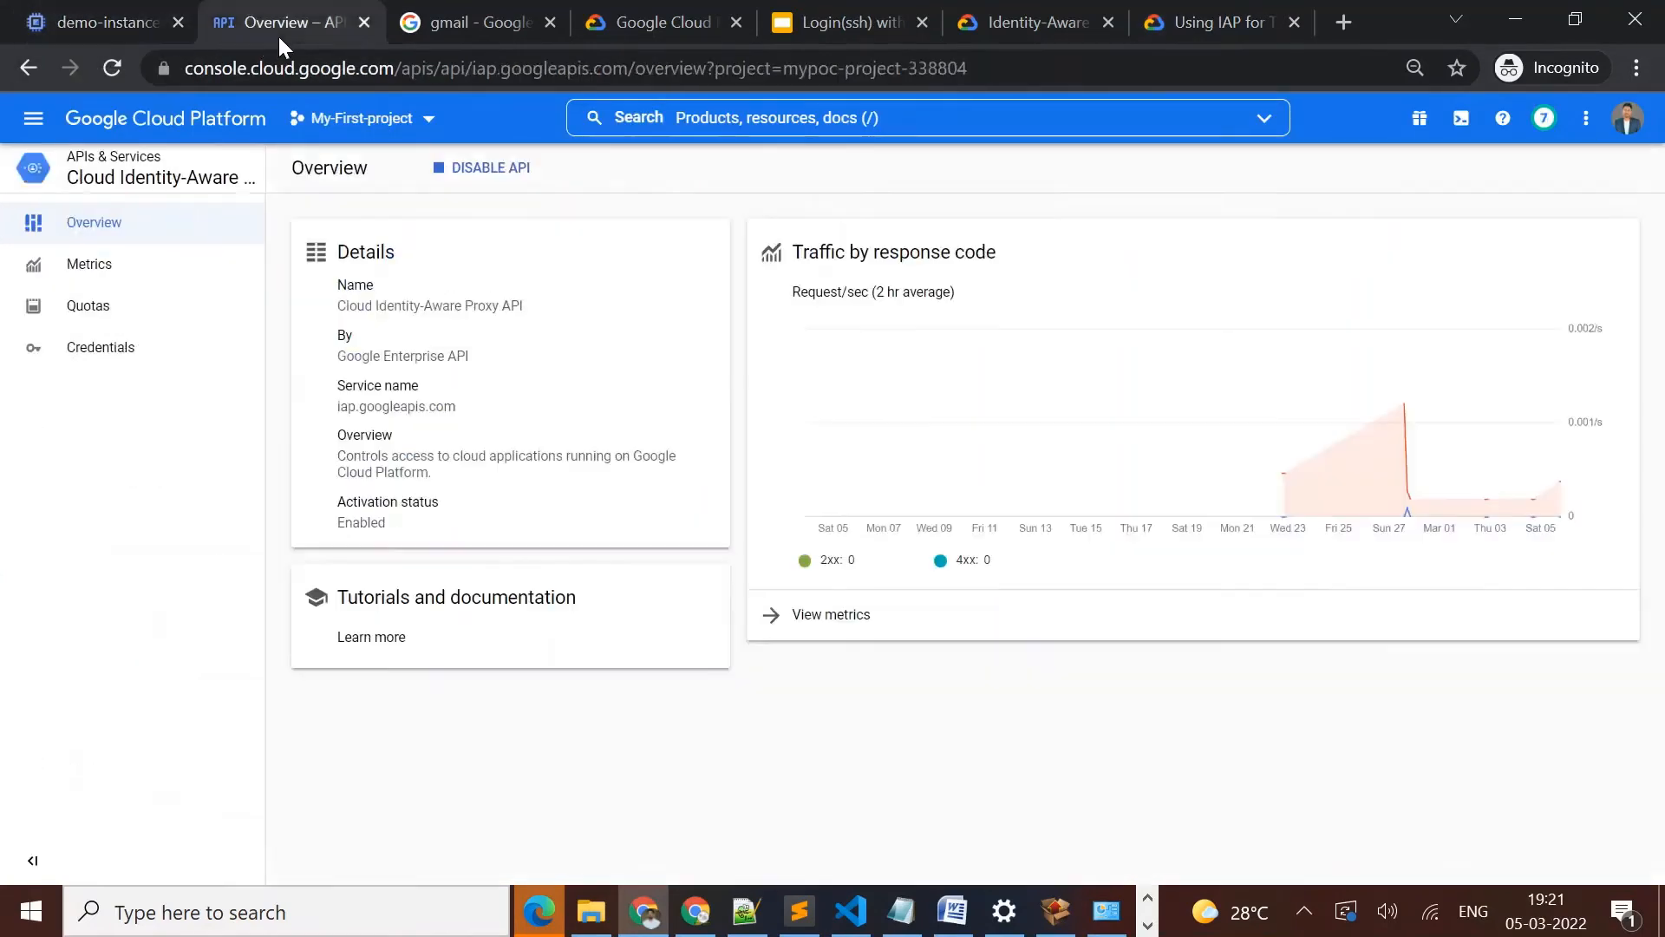
left_click(744, 120)
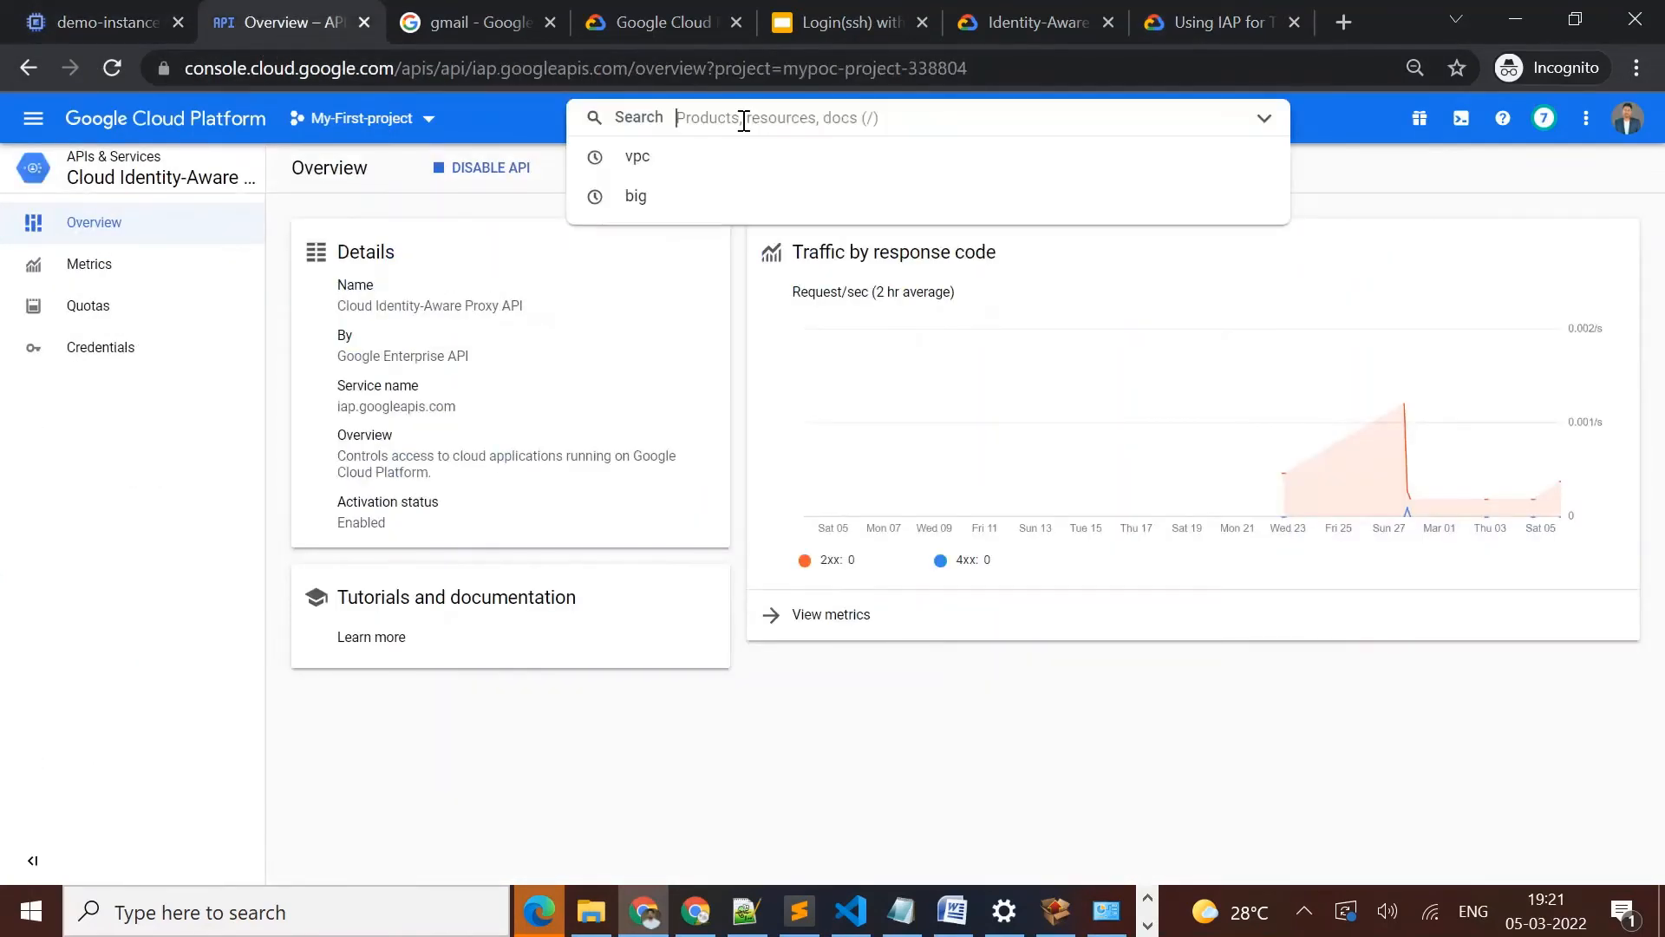
type("vpc")
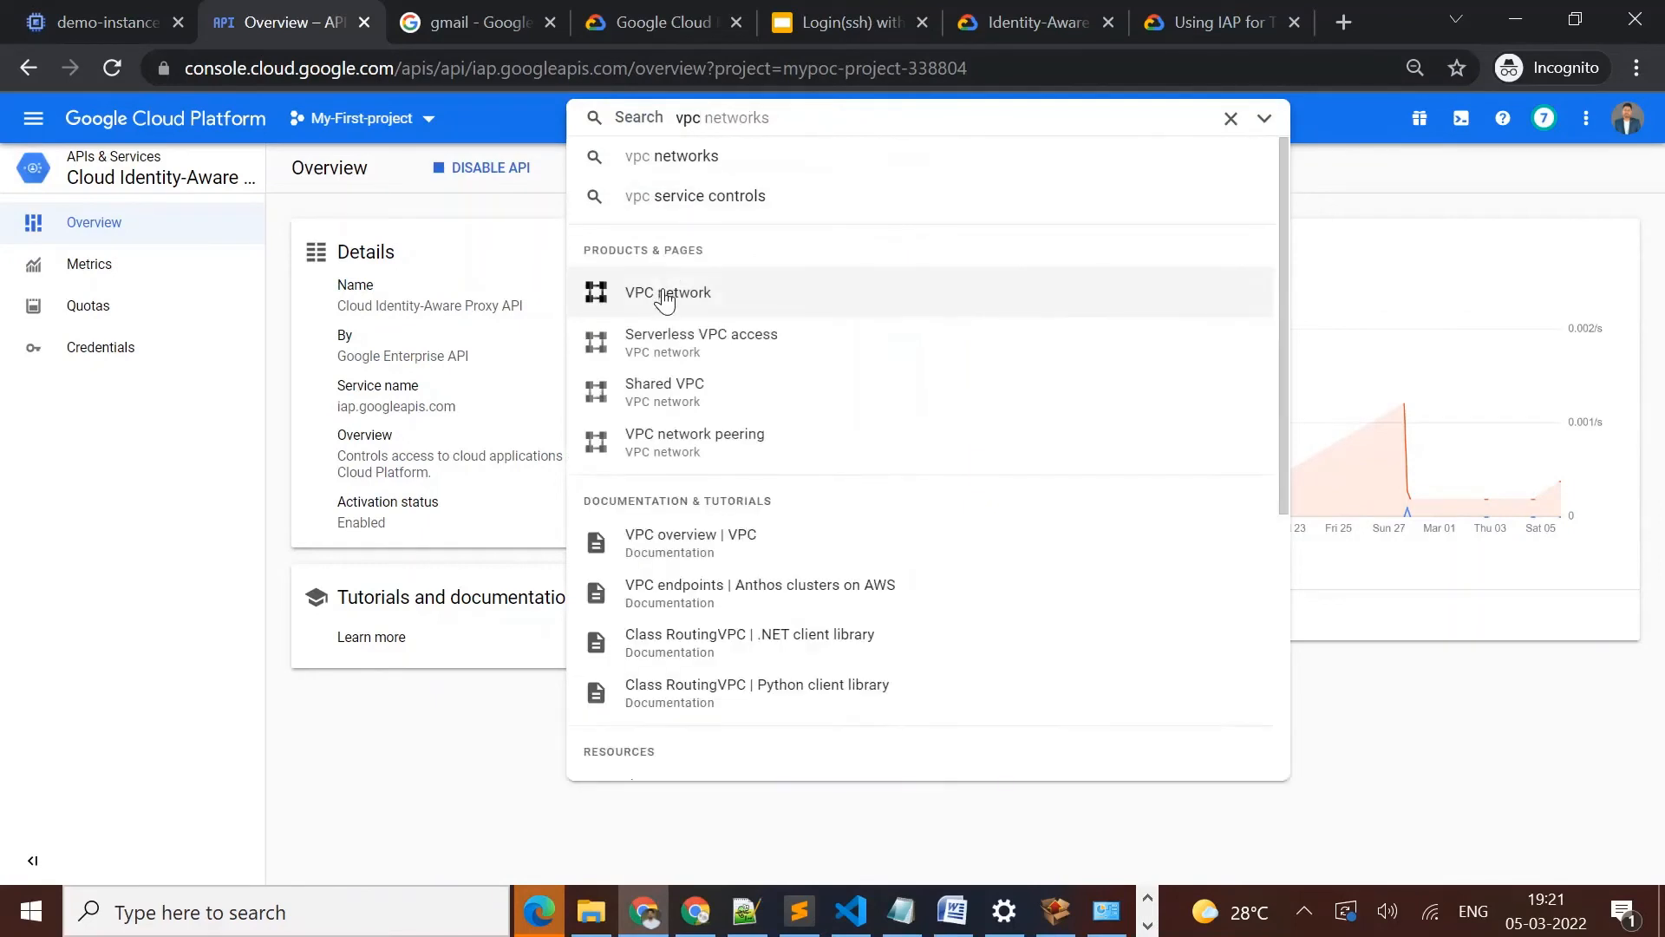
left_click(665, 298)
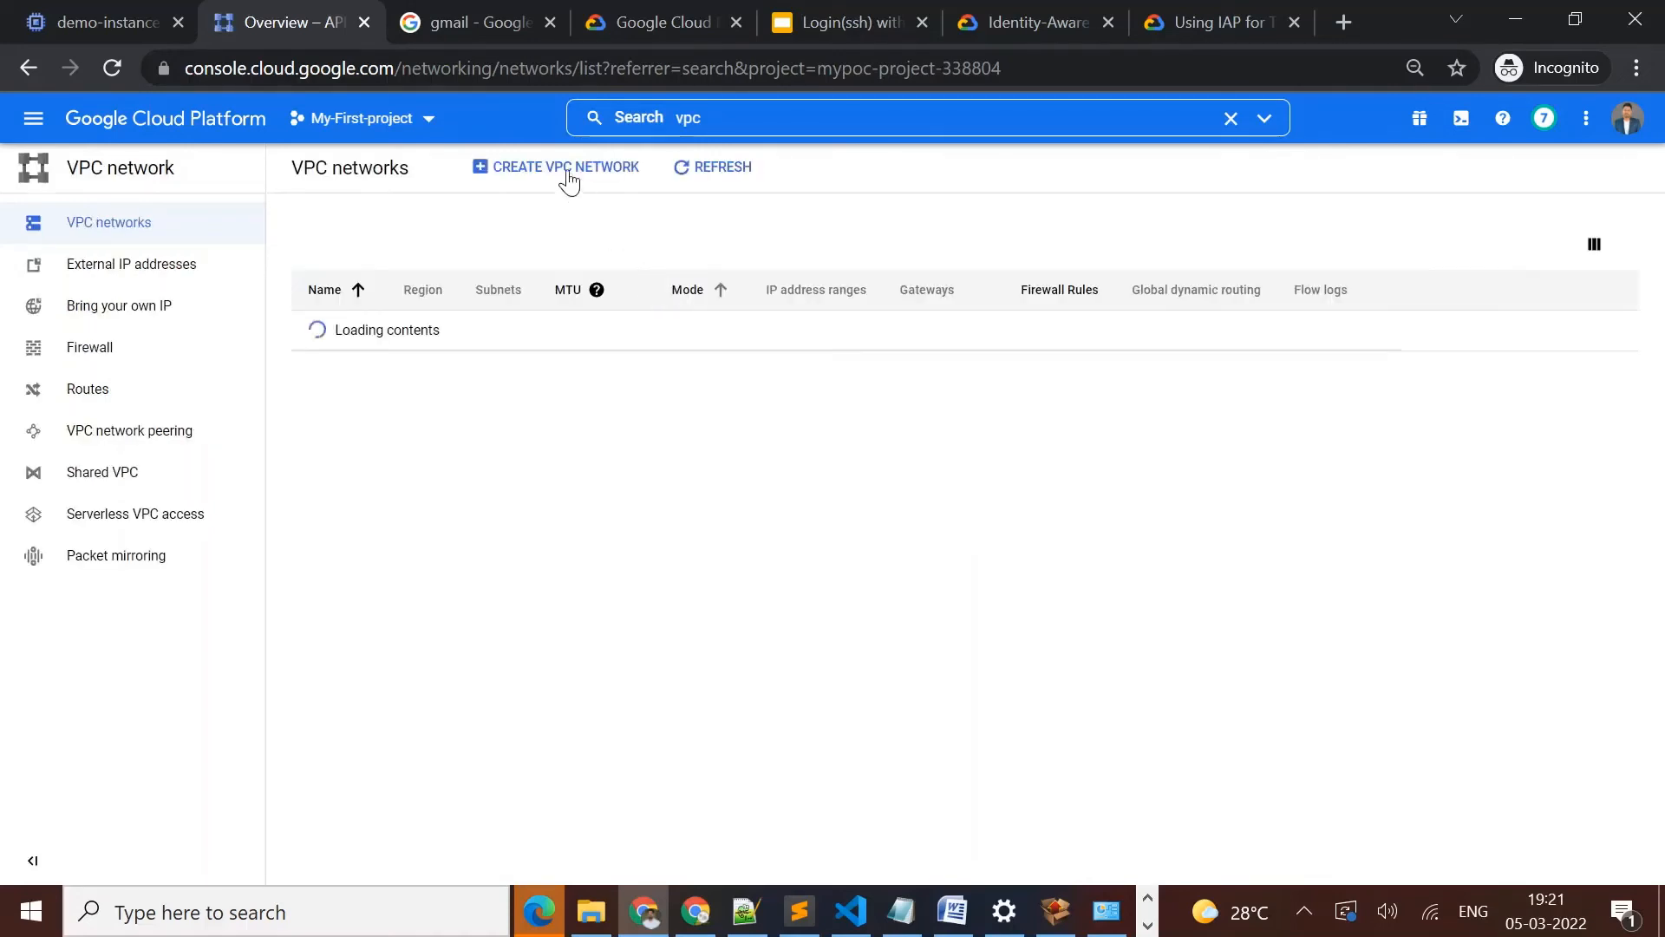
left_click(563, 174)
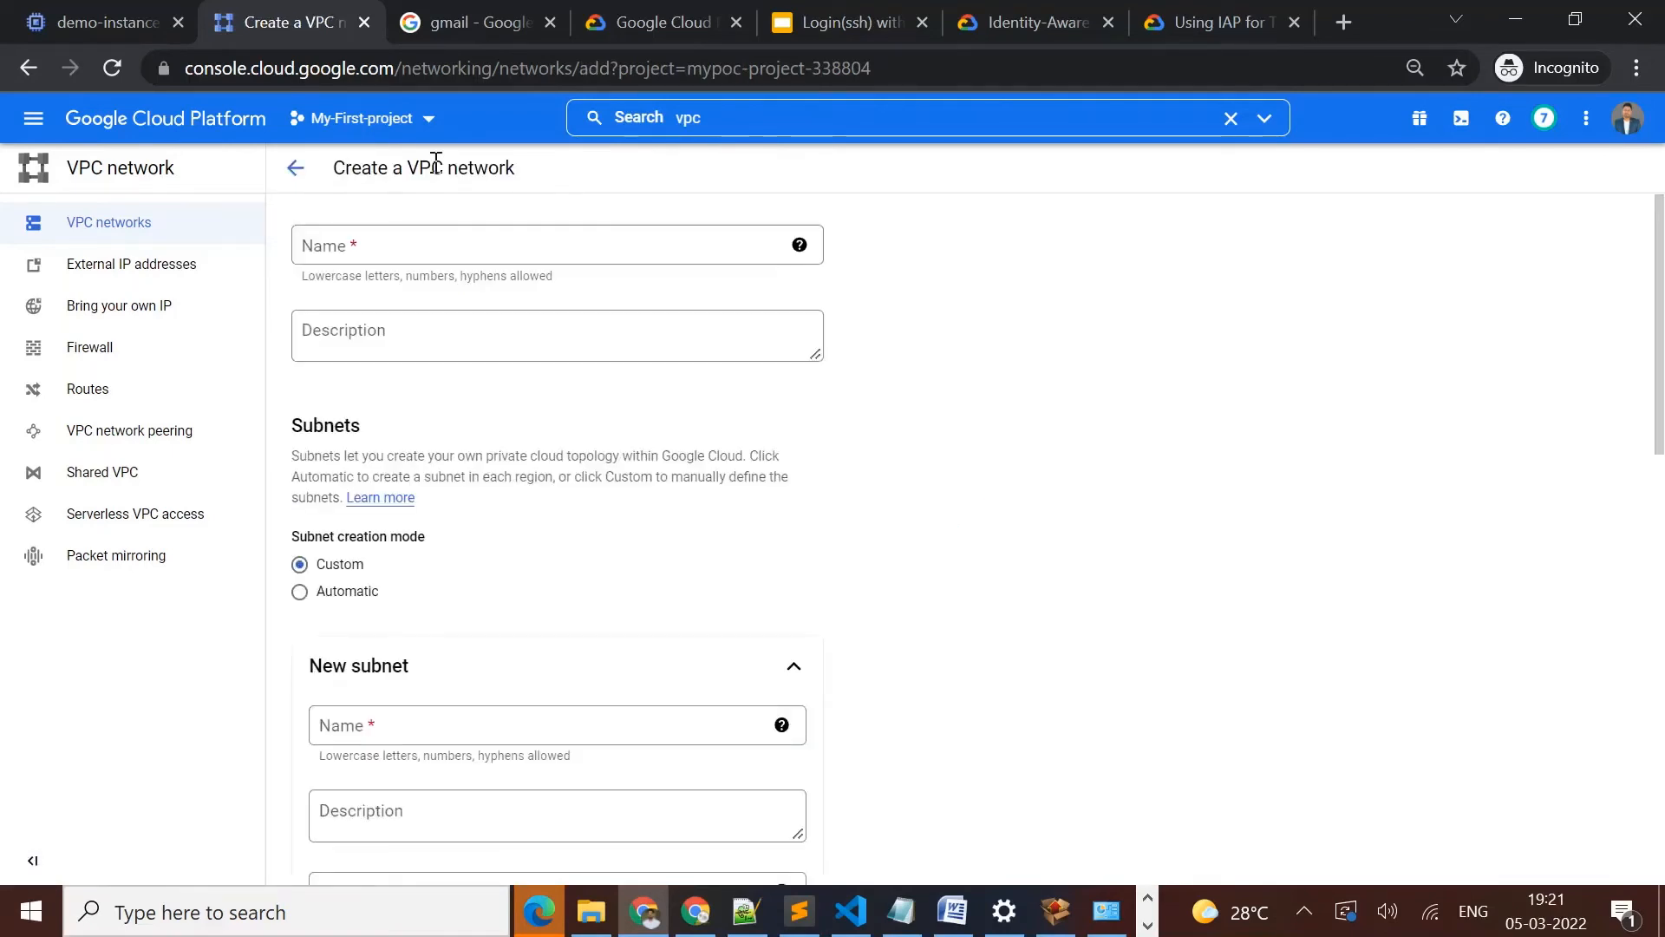
left_click(288, 171)
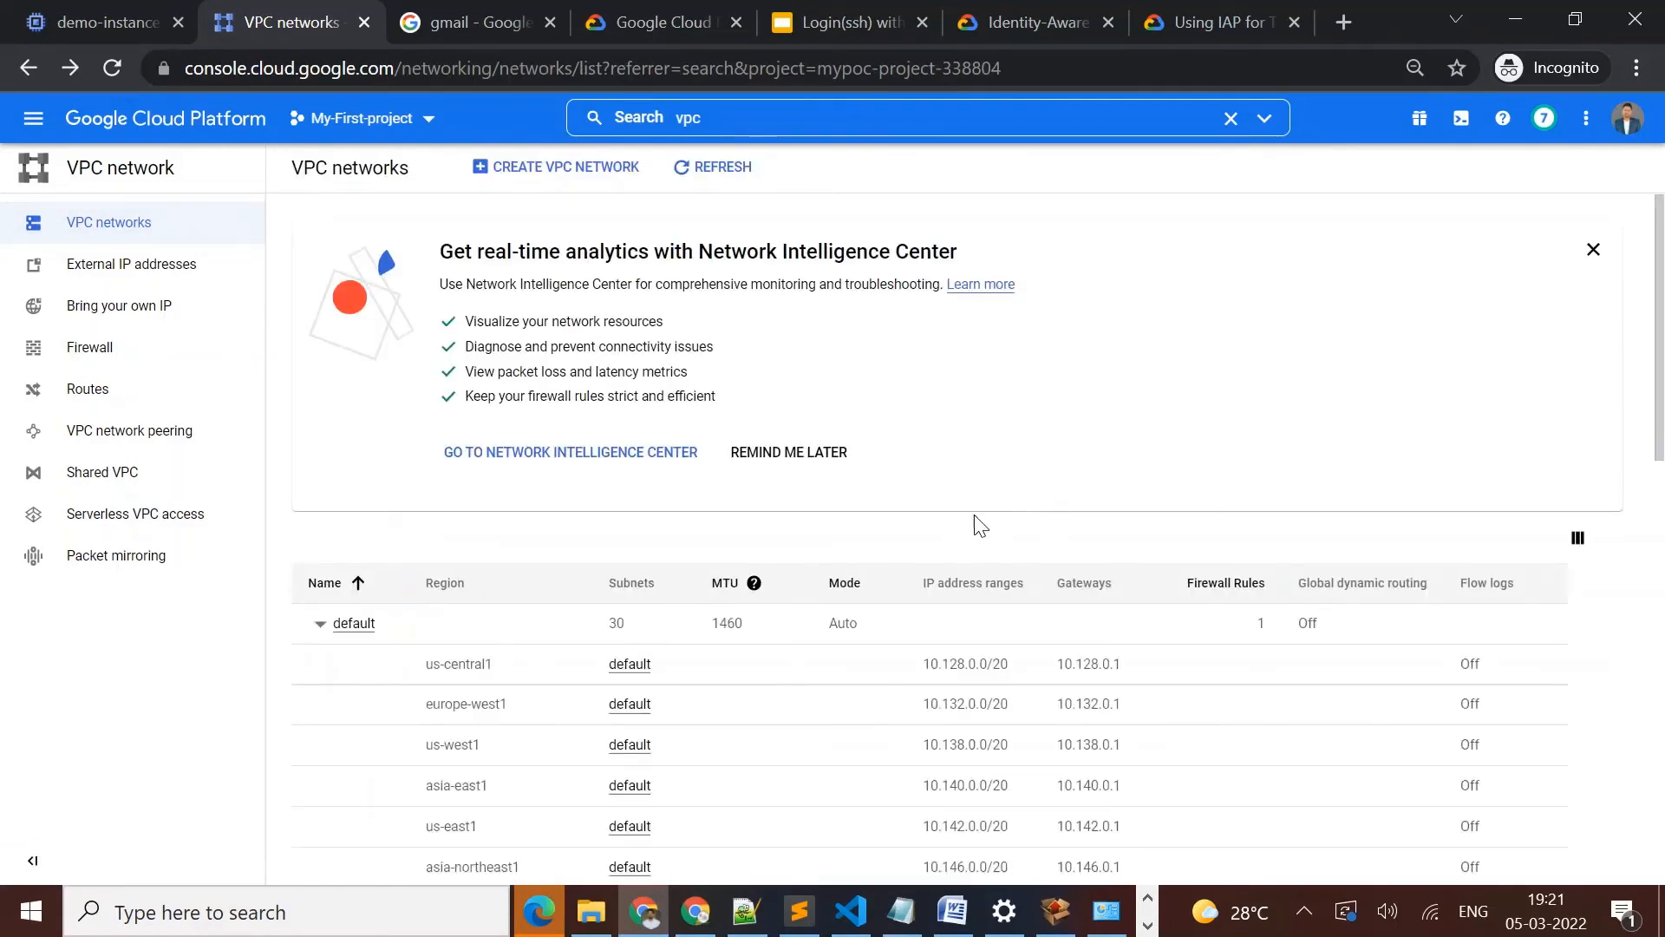
Collapse the default network and open the firewall rules of demo-vpc
left_click(321, 624)
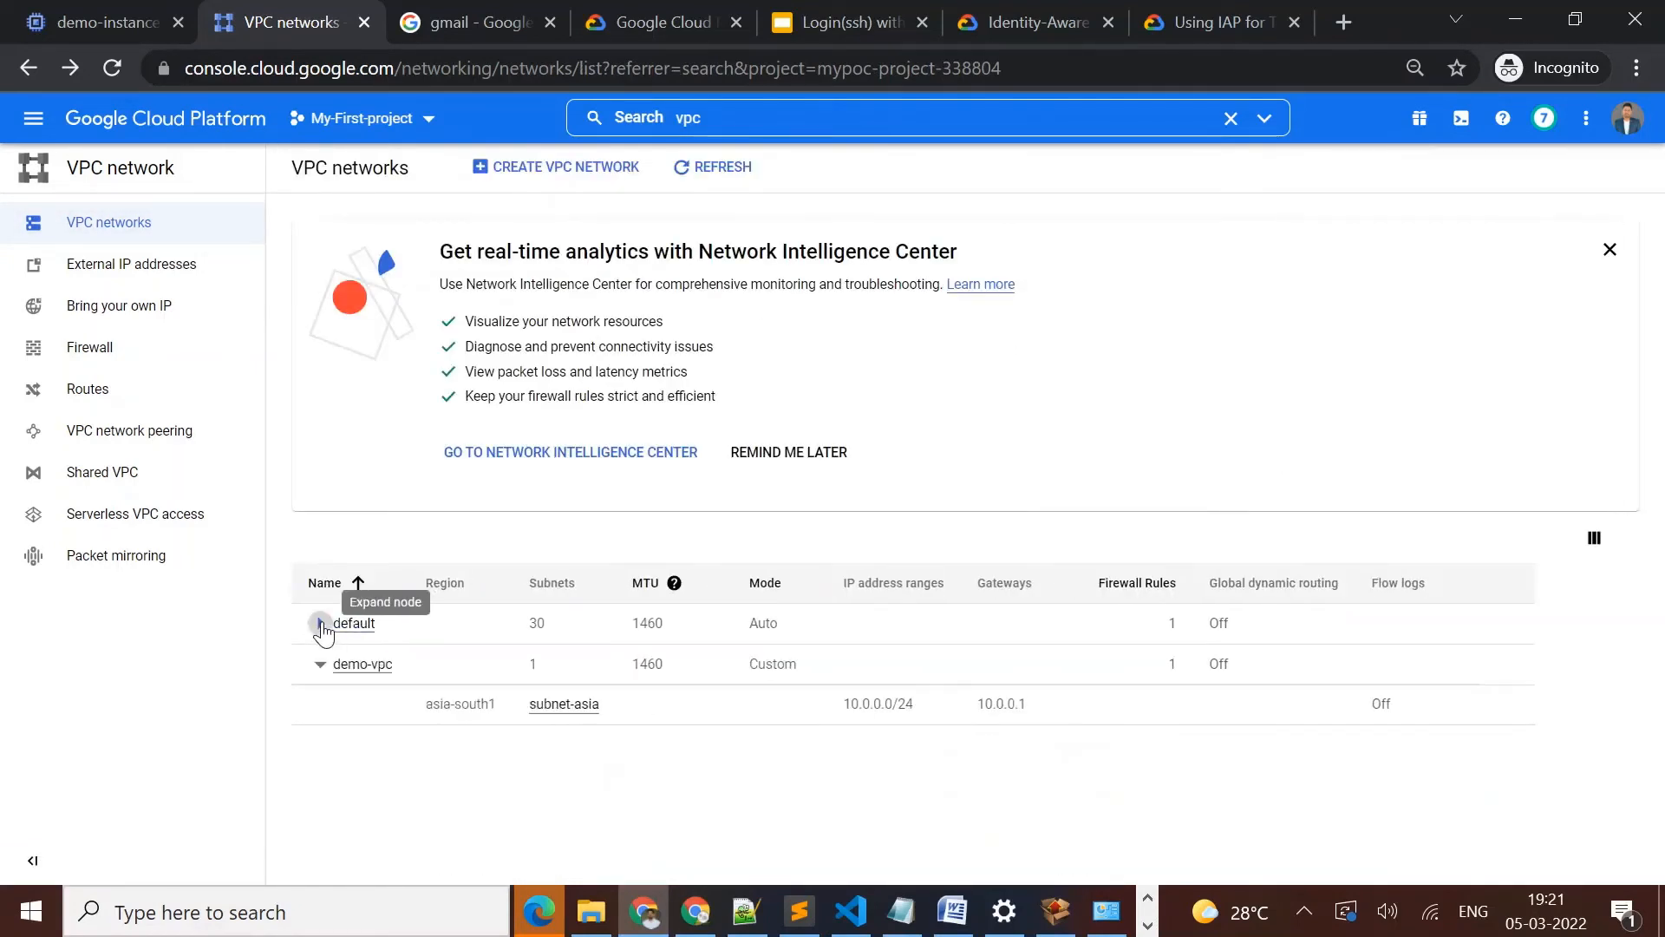
left_click(357, 664)
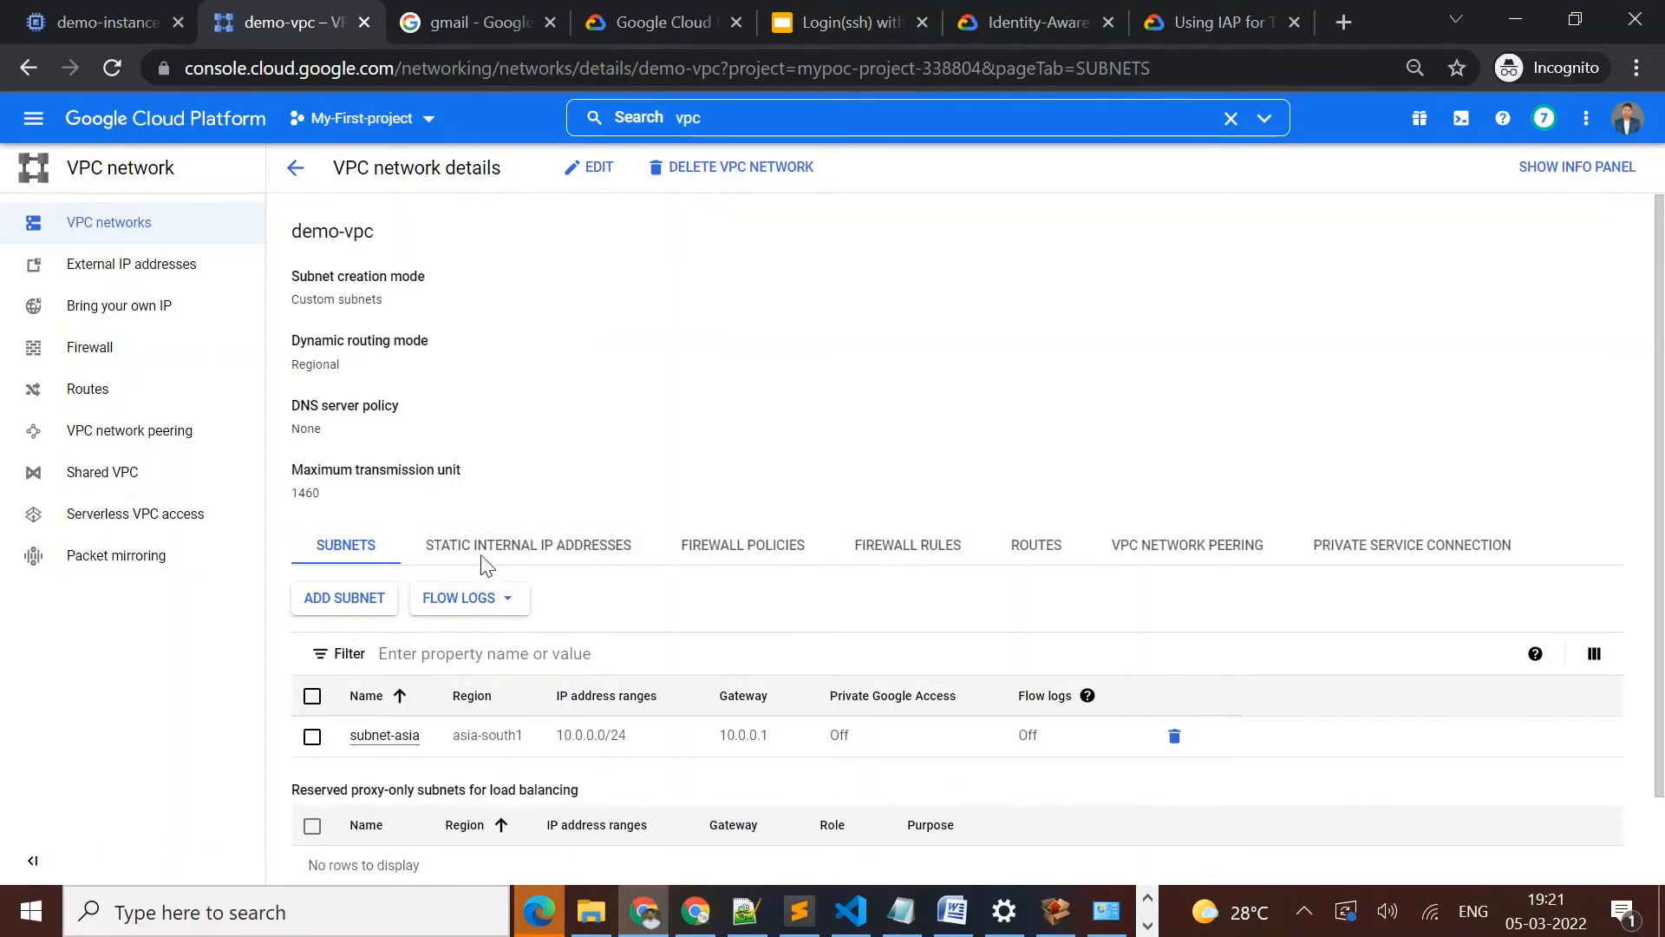
left_click(923, 558)
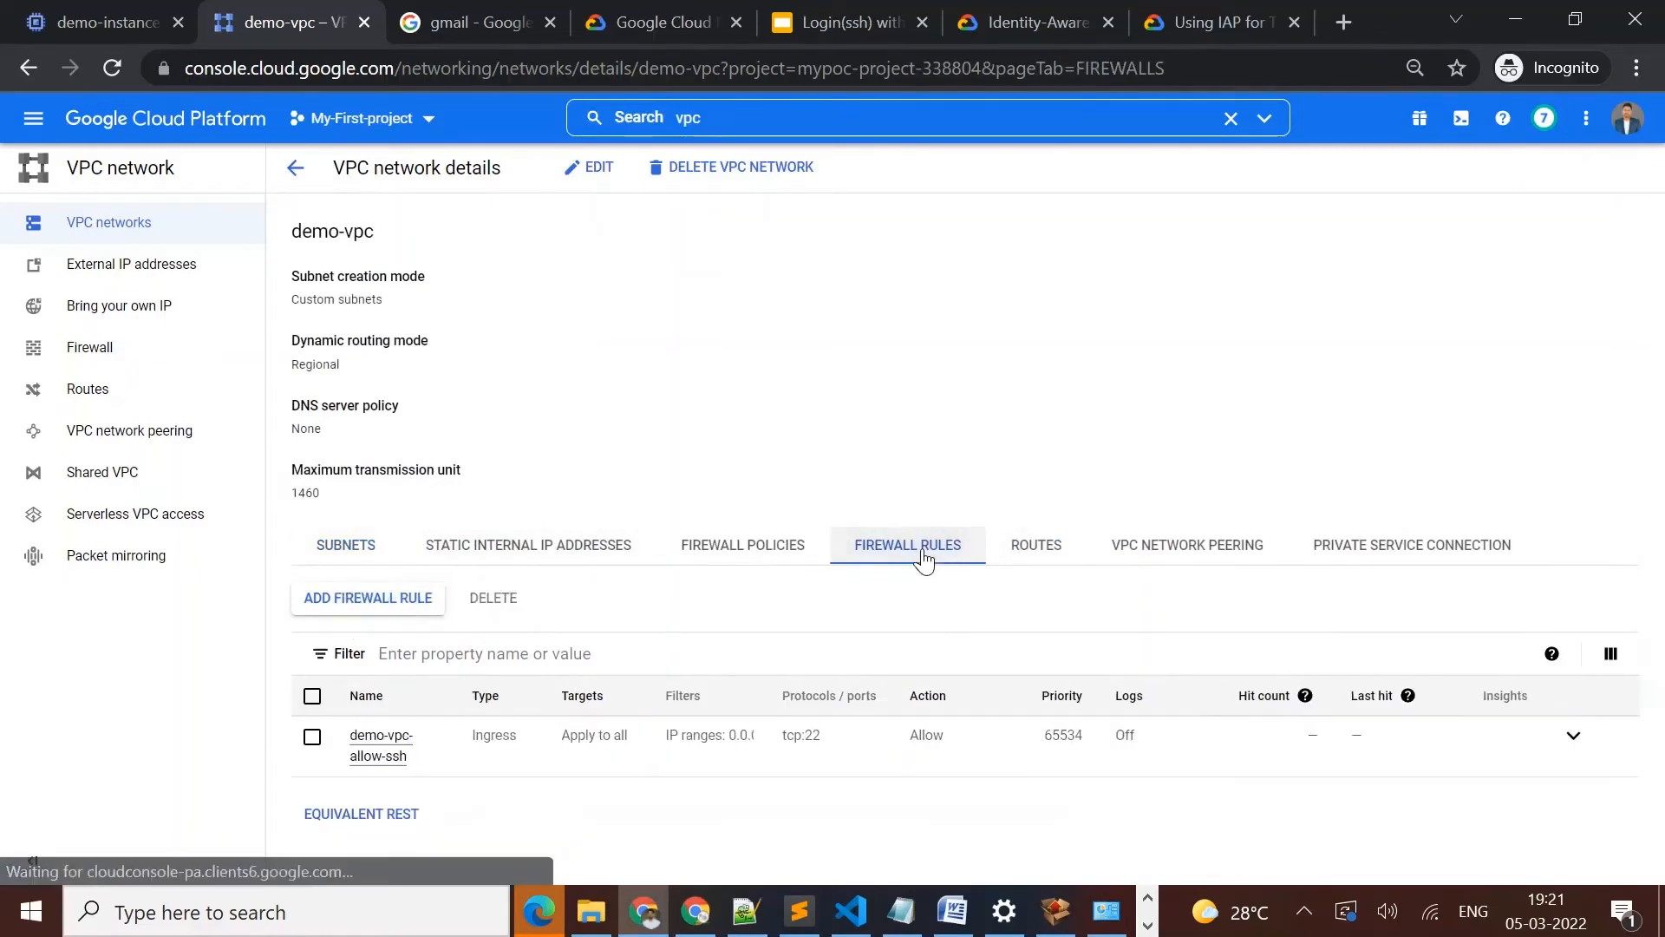
Start a new firewall rule for demo-vpc and name it allow-ingress-from-iap
left_click(384, 599)
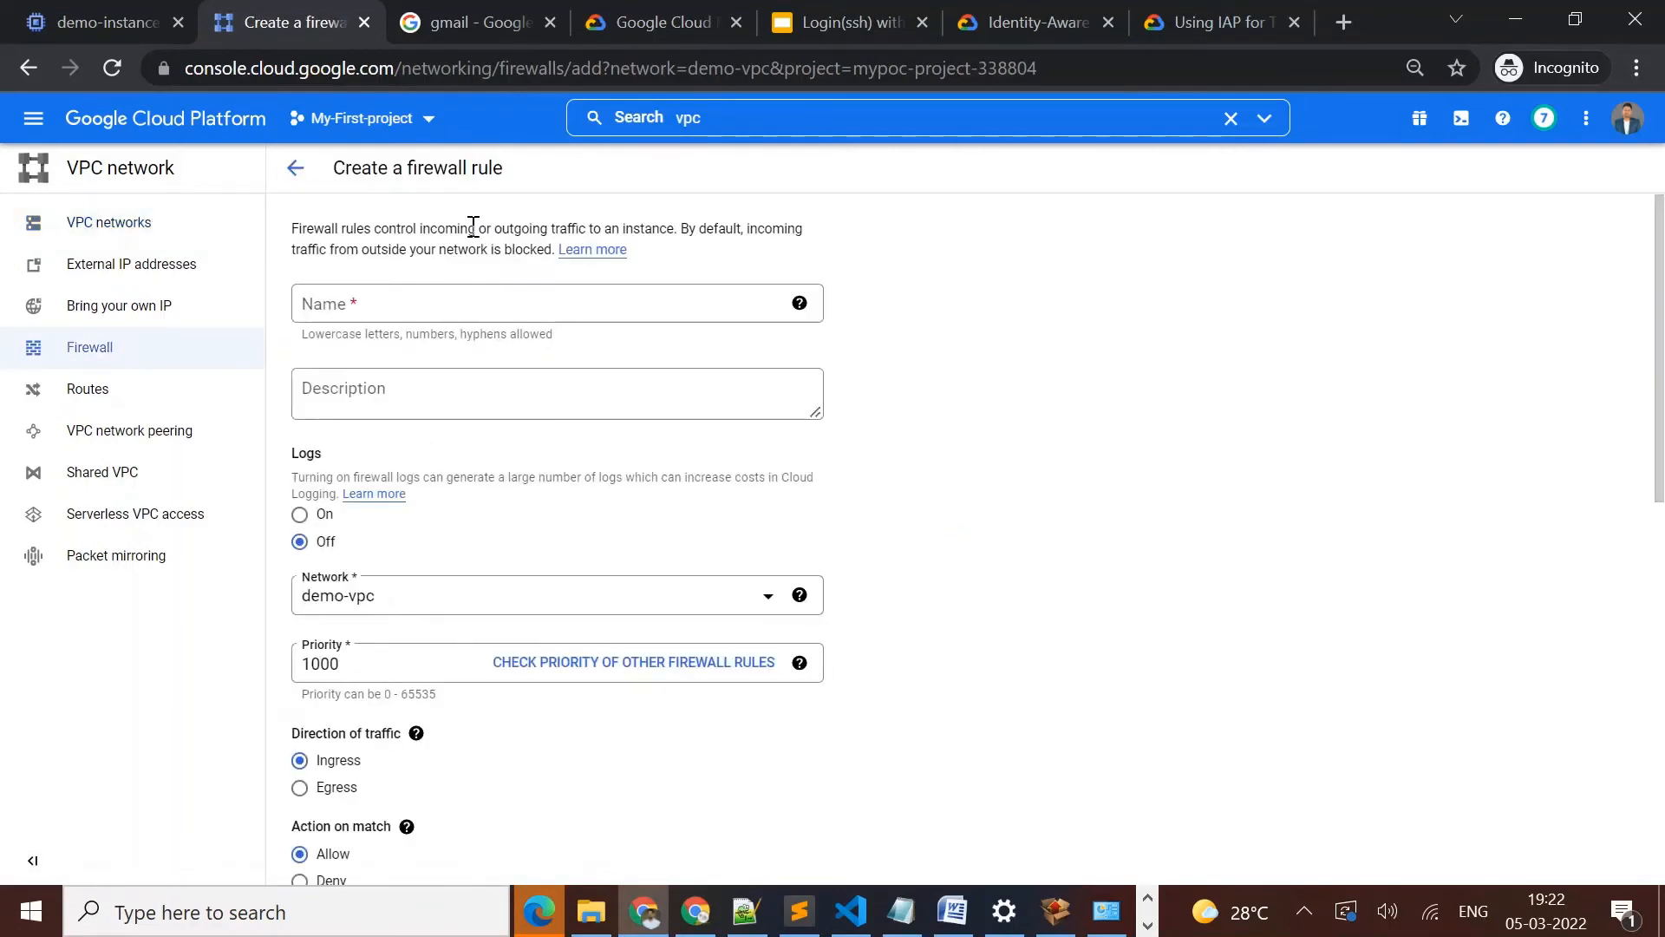
left_click(460, 321)
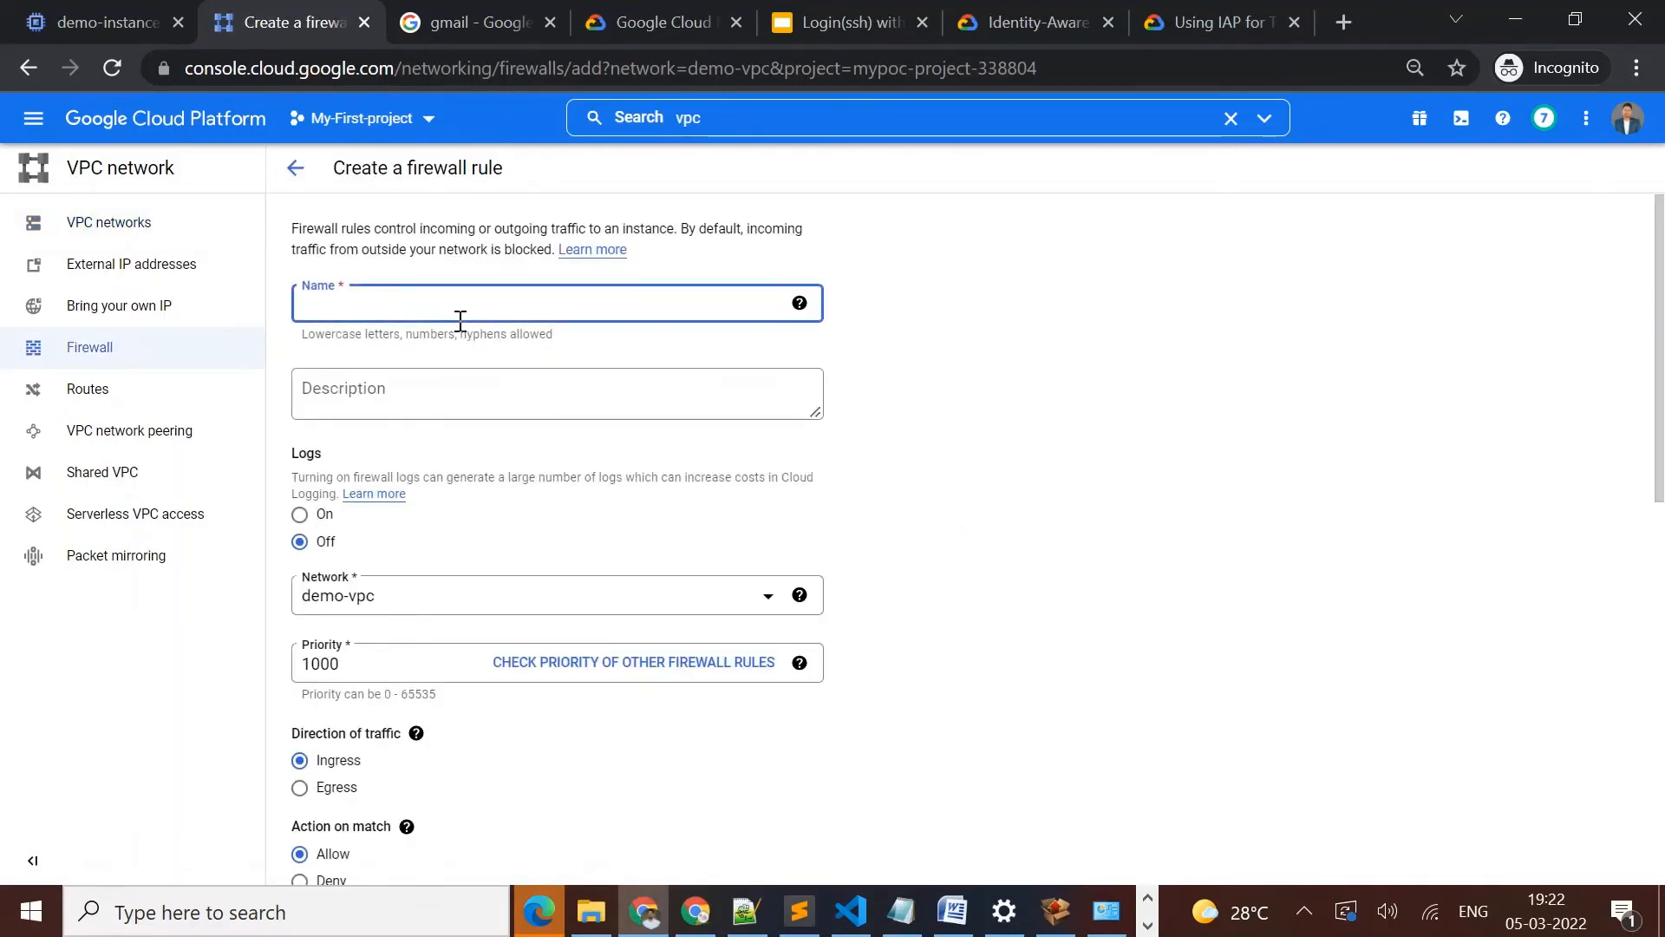
key("ctrl+v")
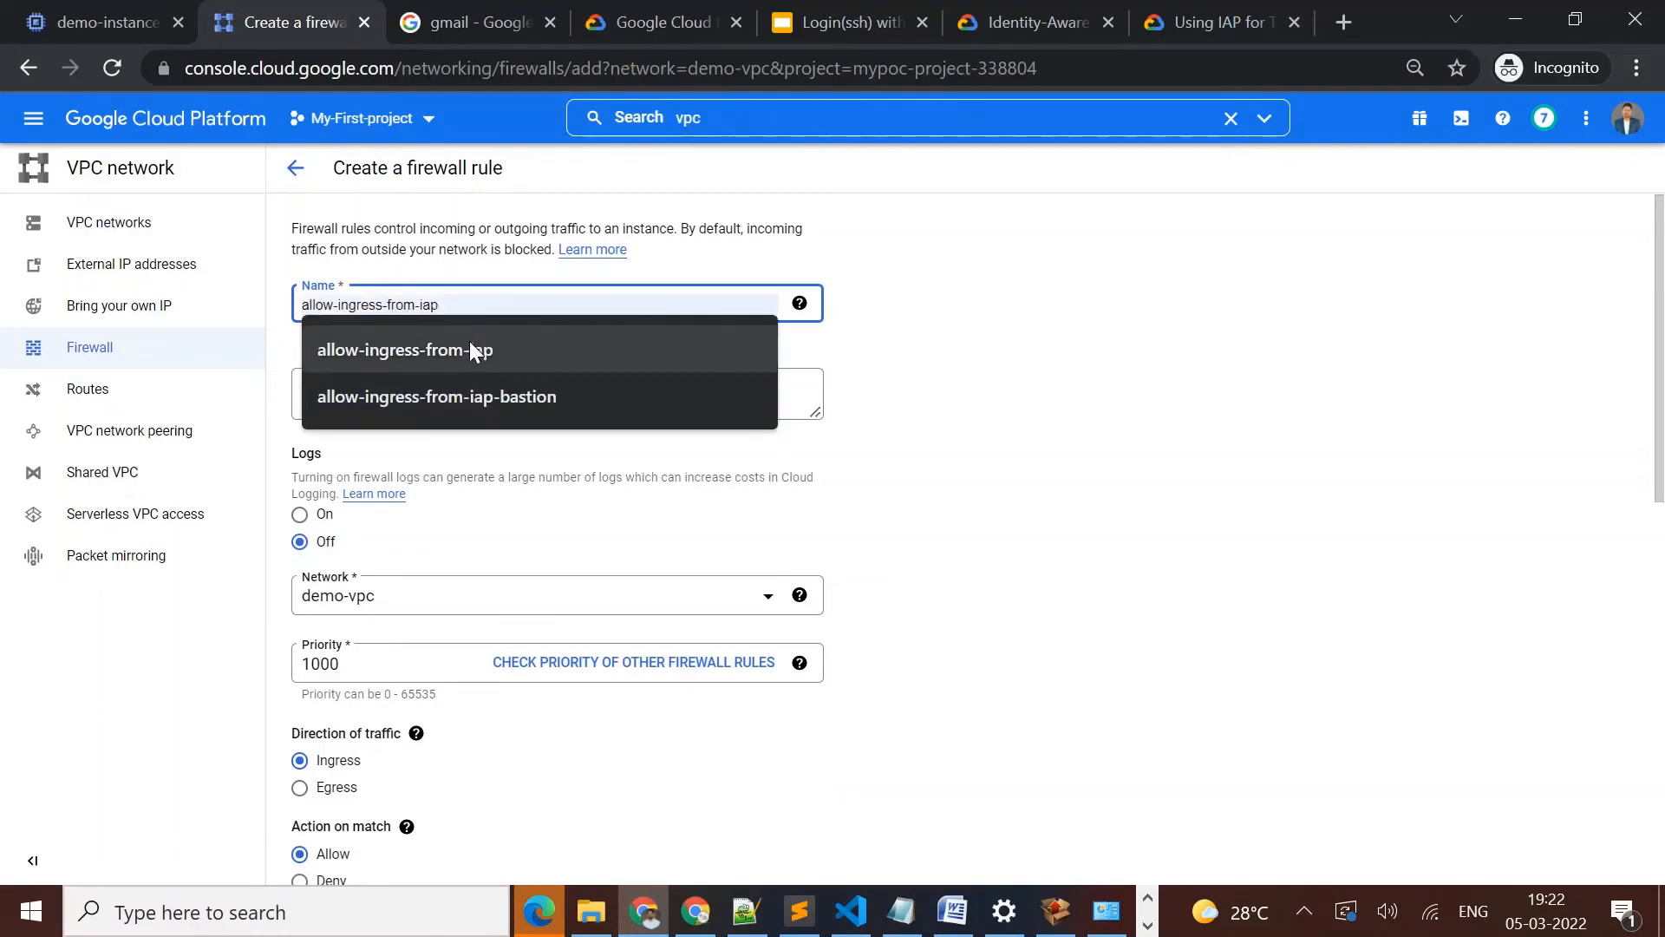
left_click(470, 343)
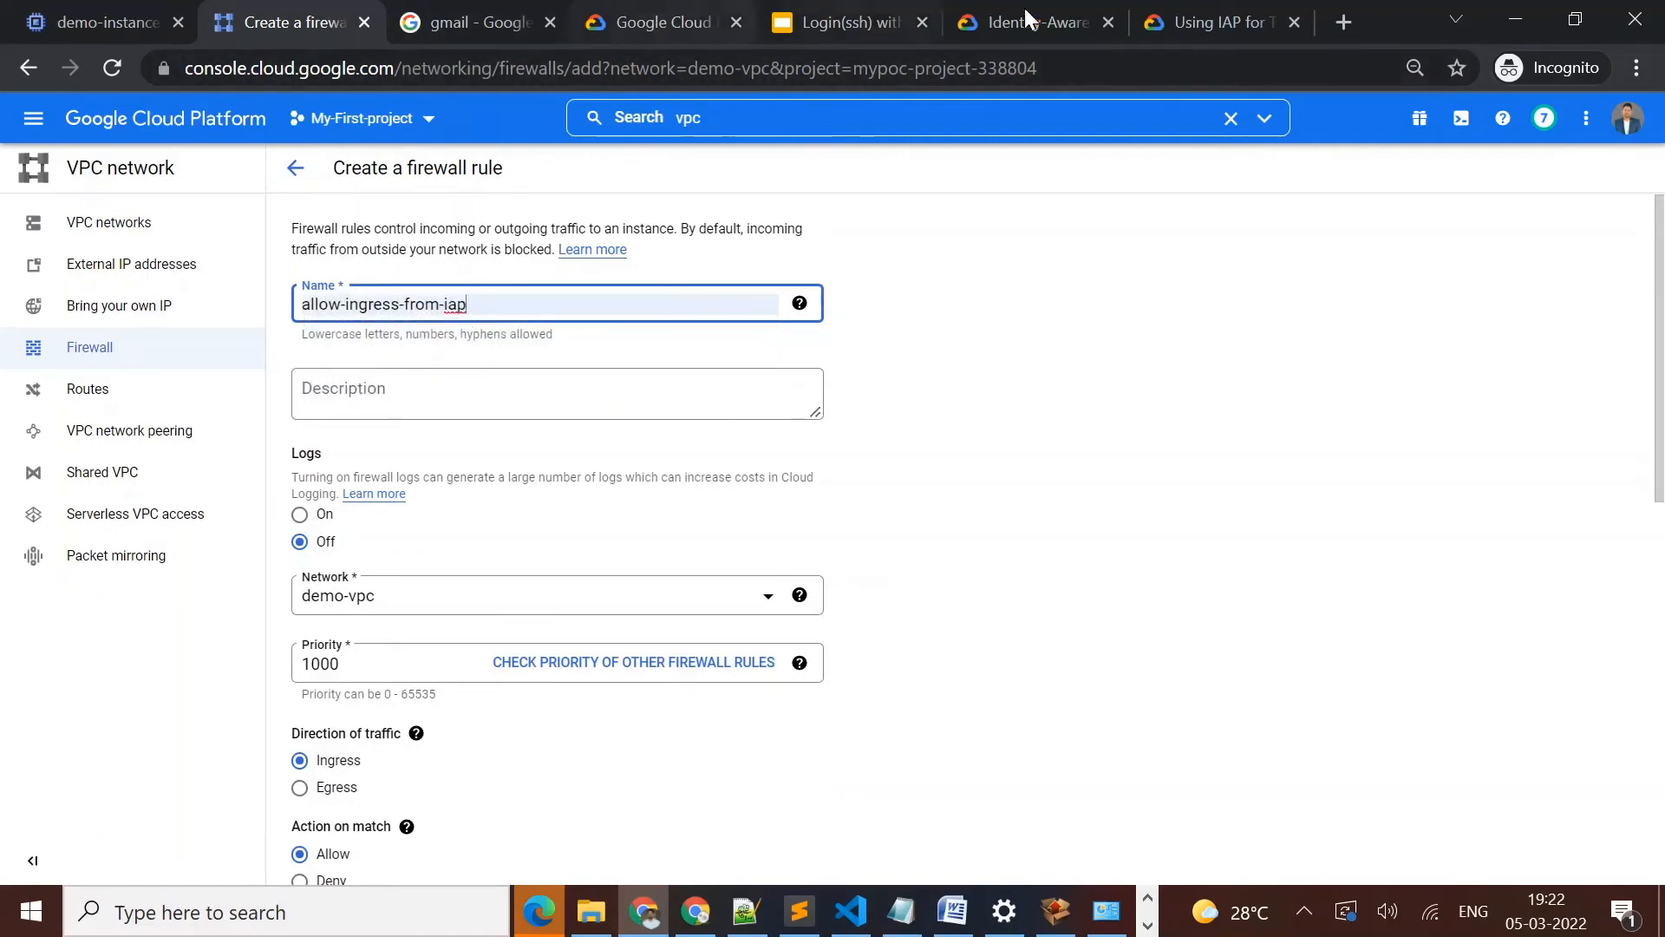
Copy the source IP range 35.235.240.0/20 from the IAP TCP forwarding guide
left_click(1190, 28)
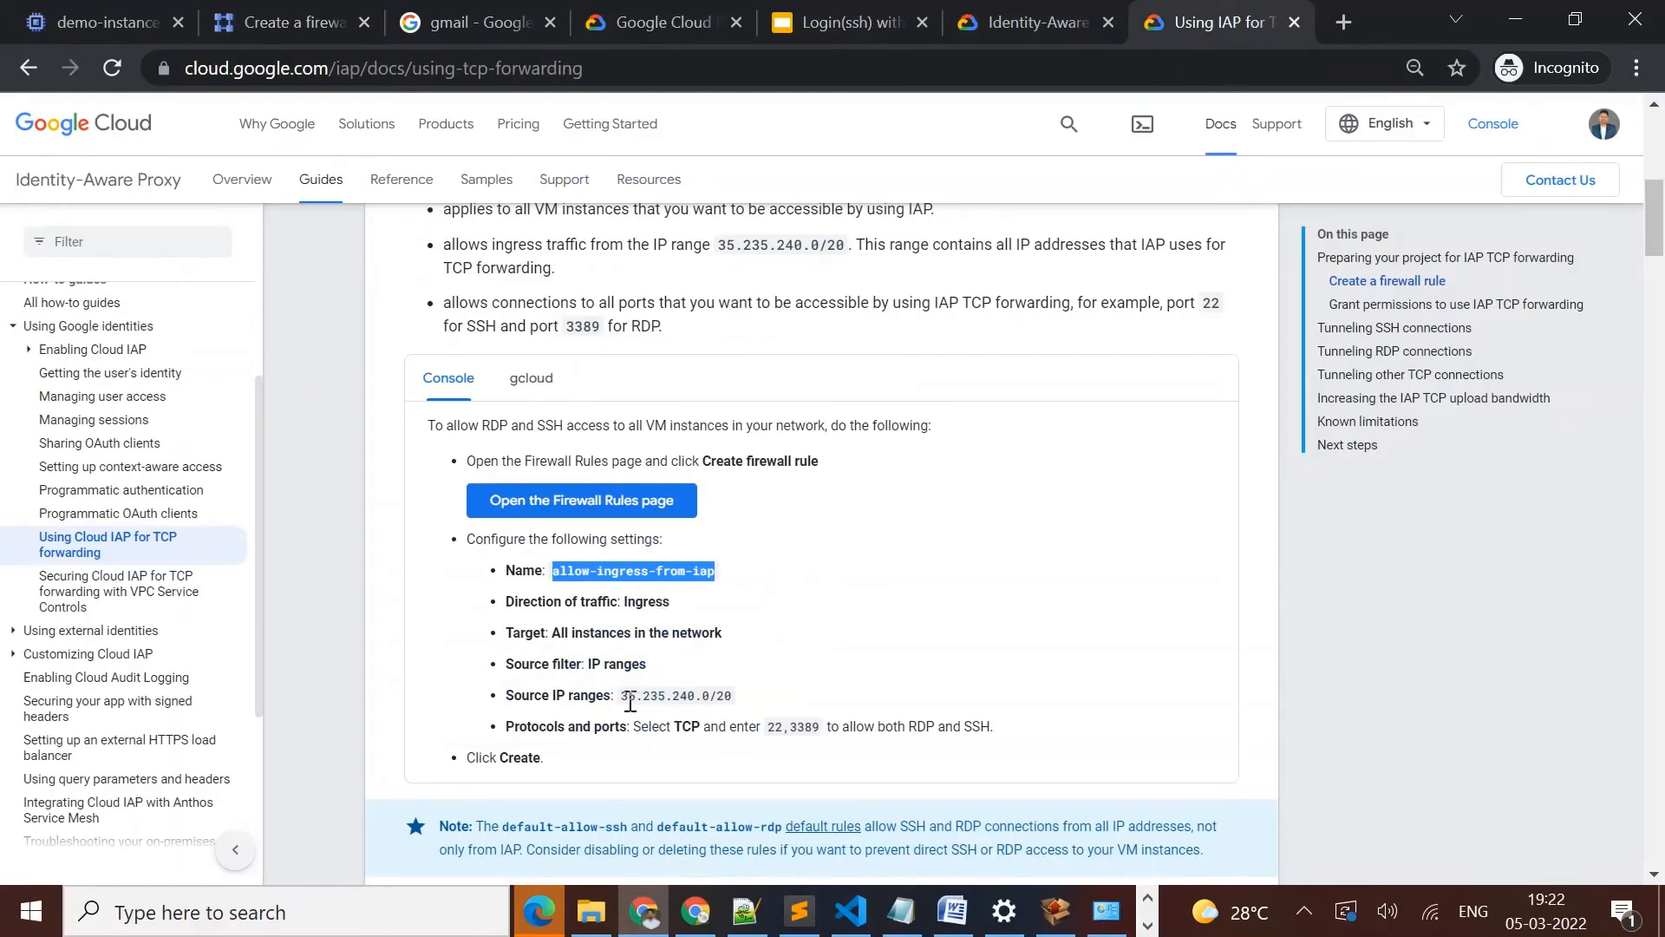
left_click_drag(629, 702, 751, 711)
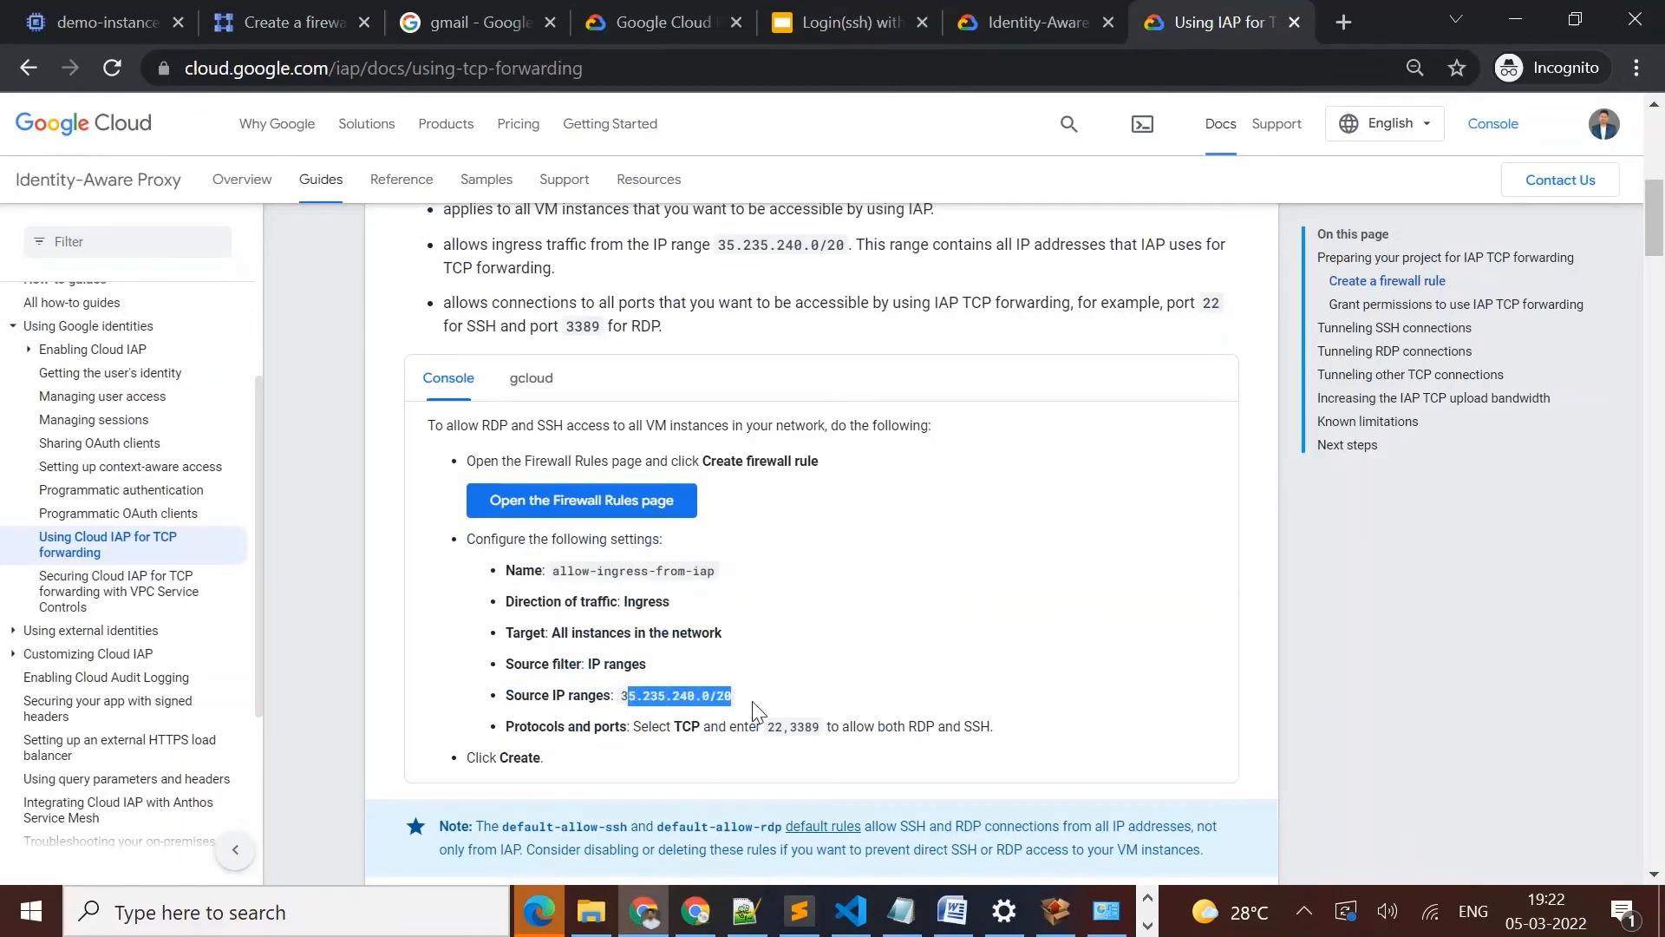
left_click(753, 711)
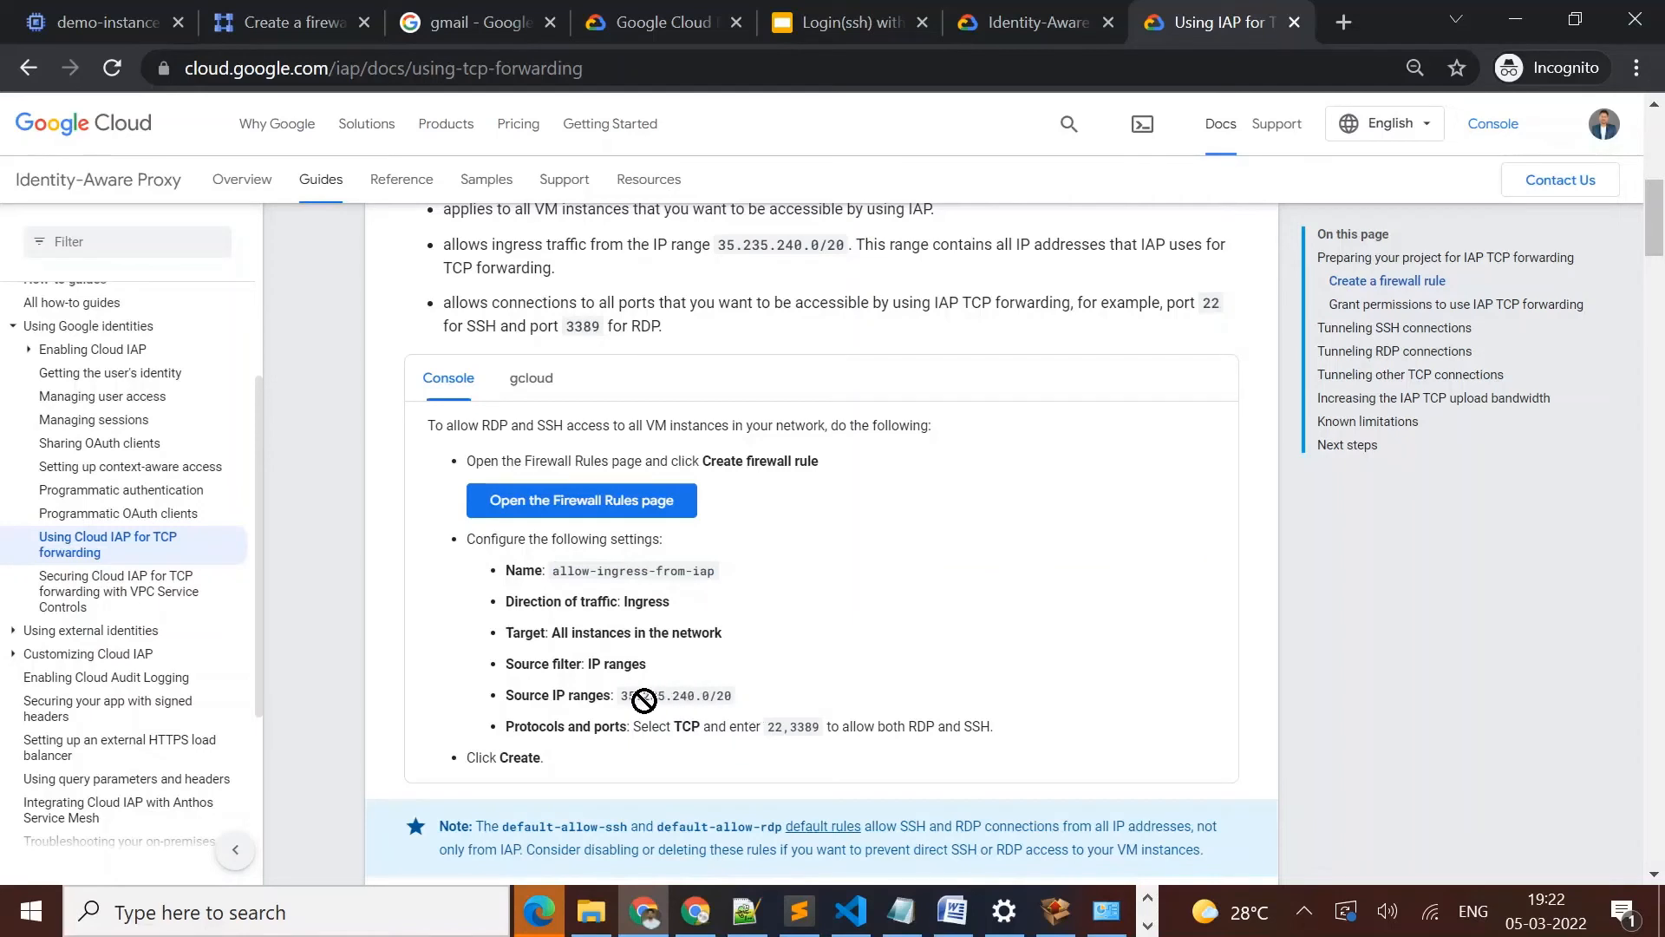
left_click_drag(624, 699, 739, 701)
key("ctrl+c")
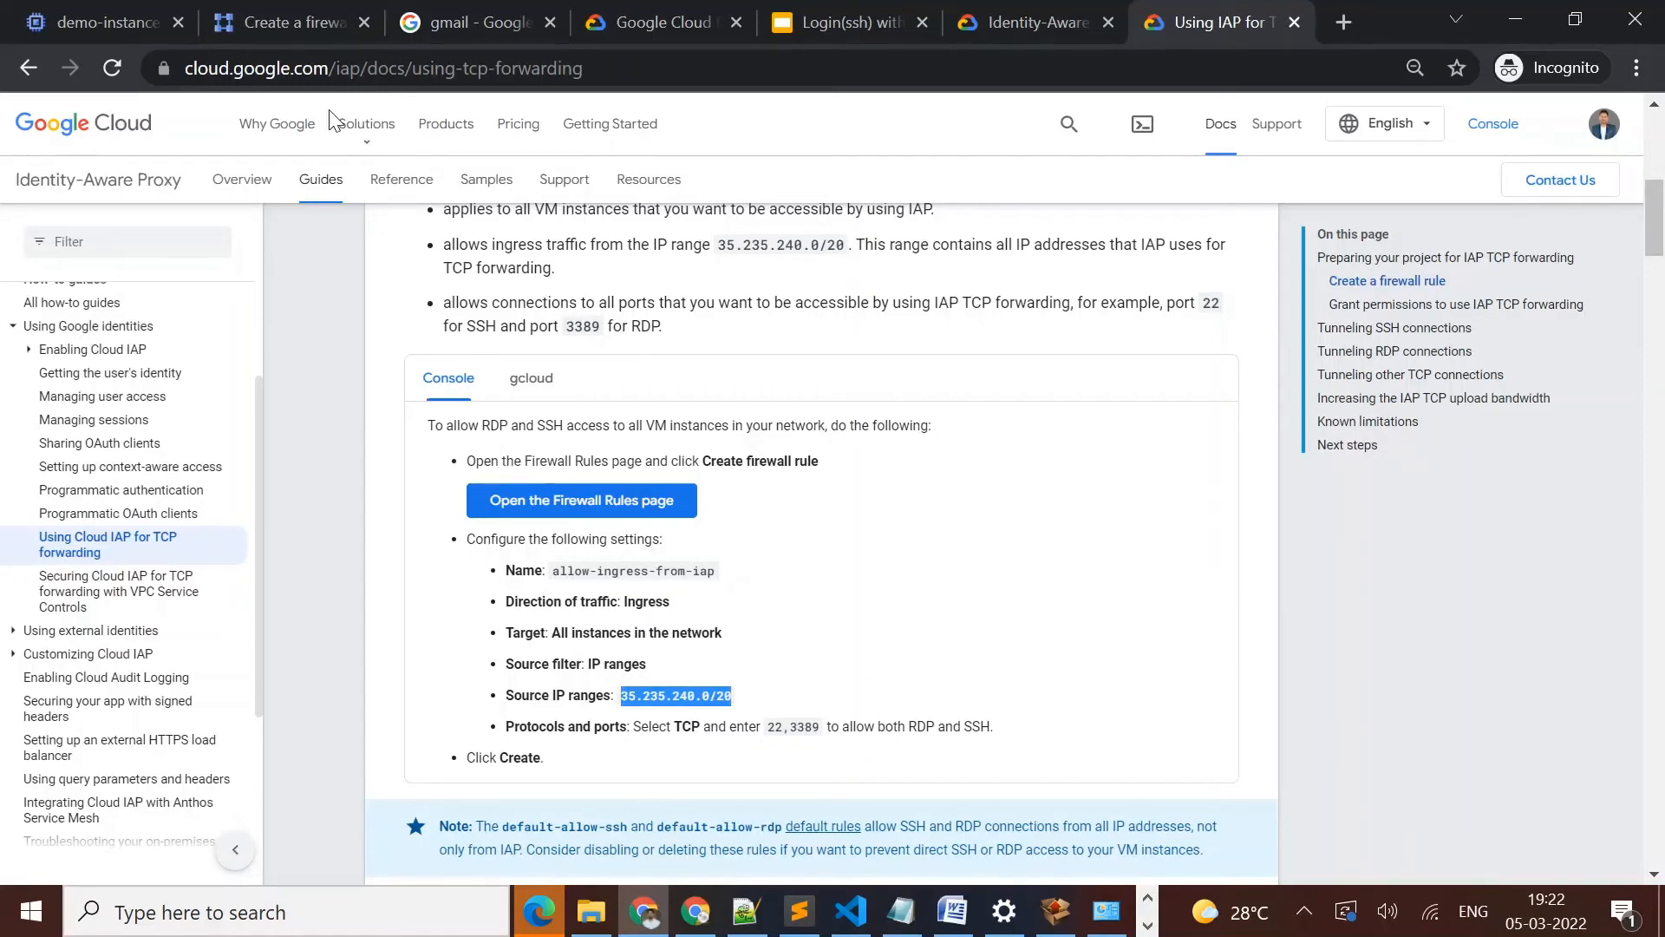
Return to the new firewall rule and add iap-demo as its target tag
left_click(265, 29)
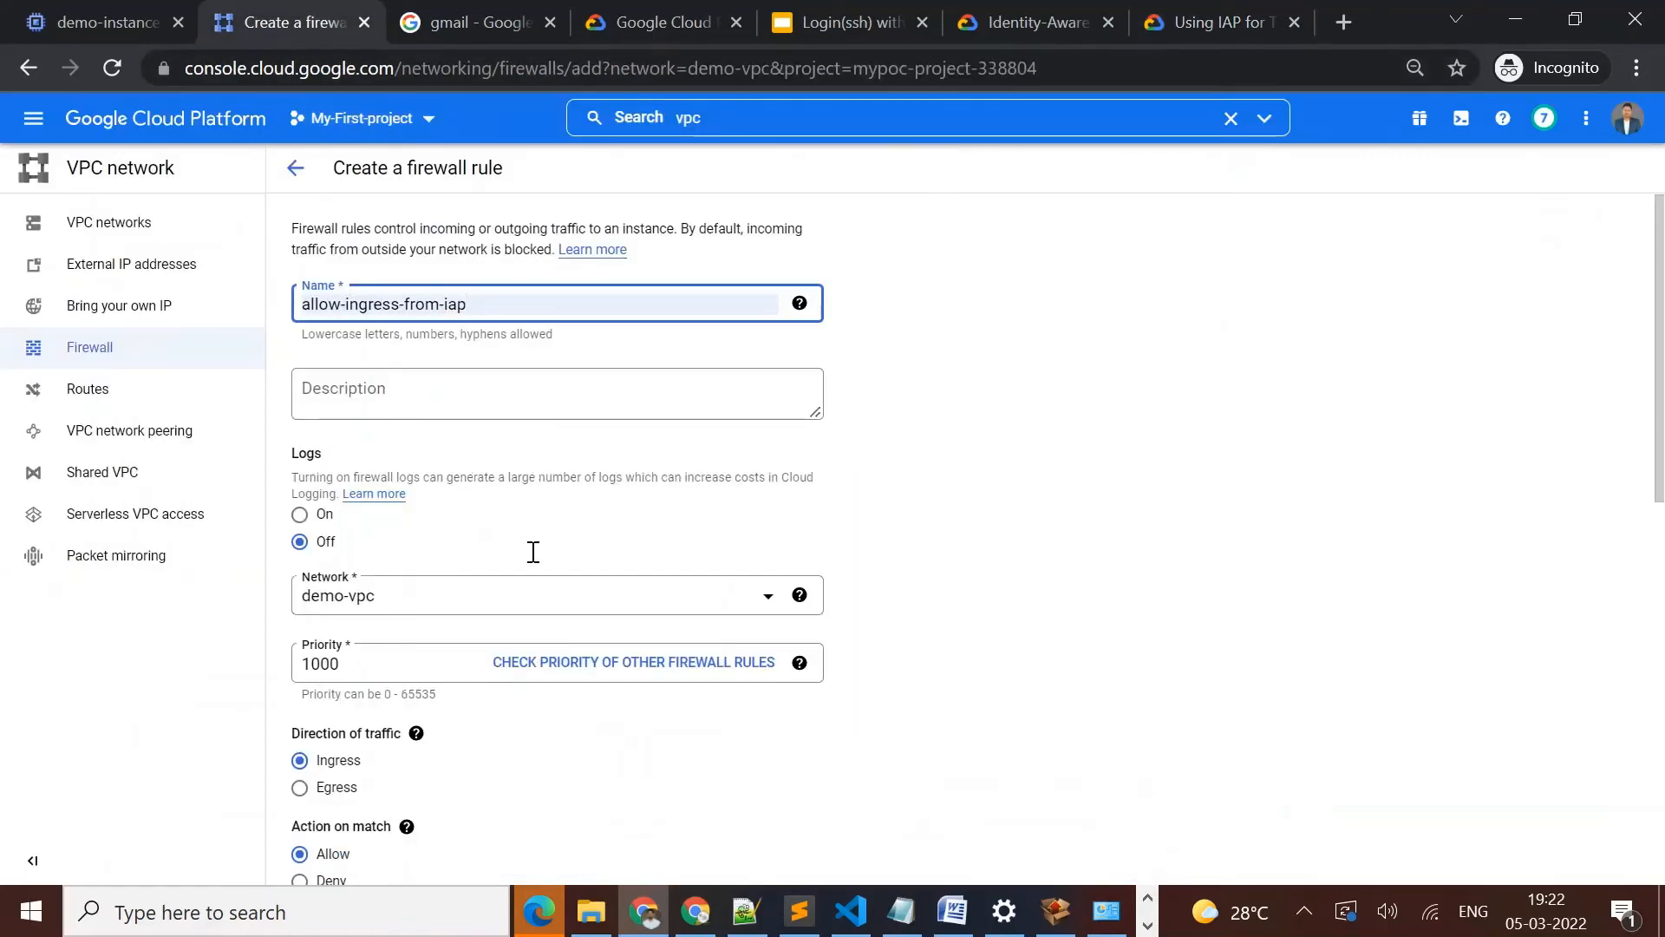
left_click_drag(1663, 426, 1664, 620)
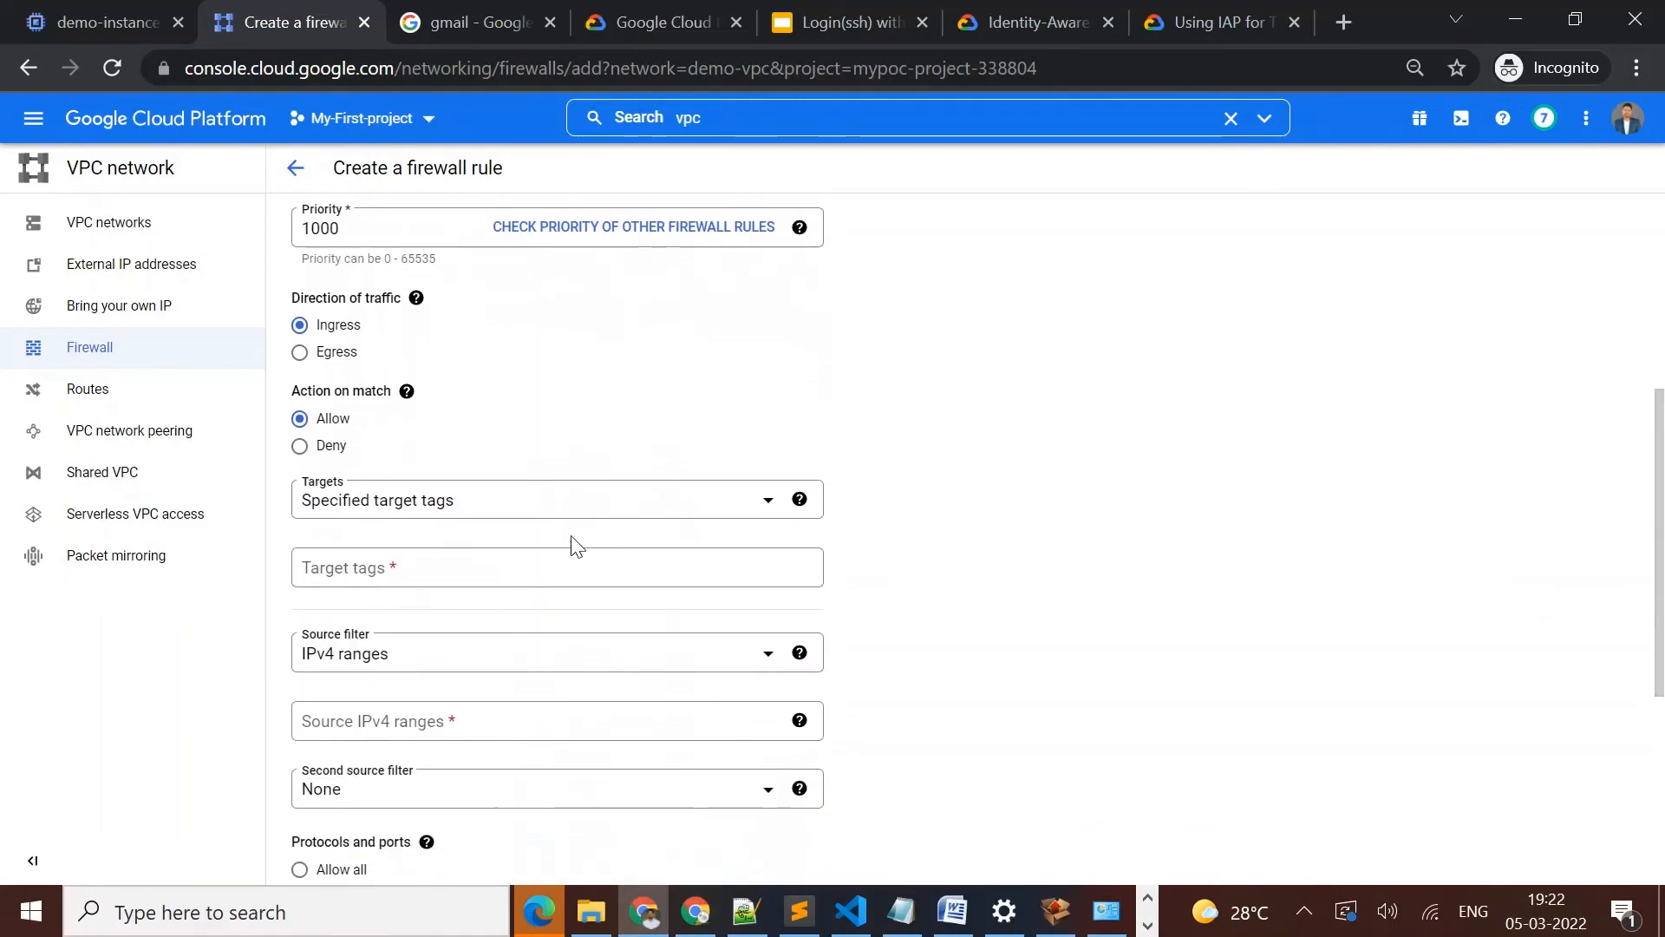
left_click(431, 564)
type("iap-demo")
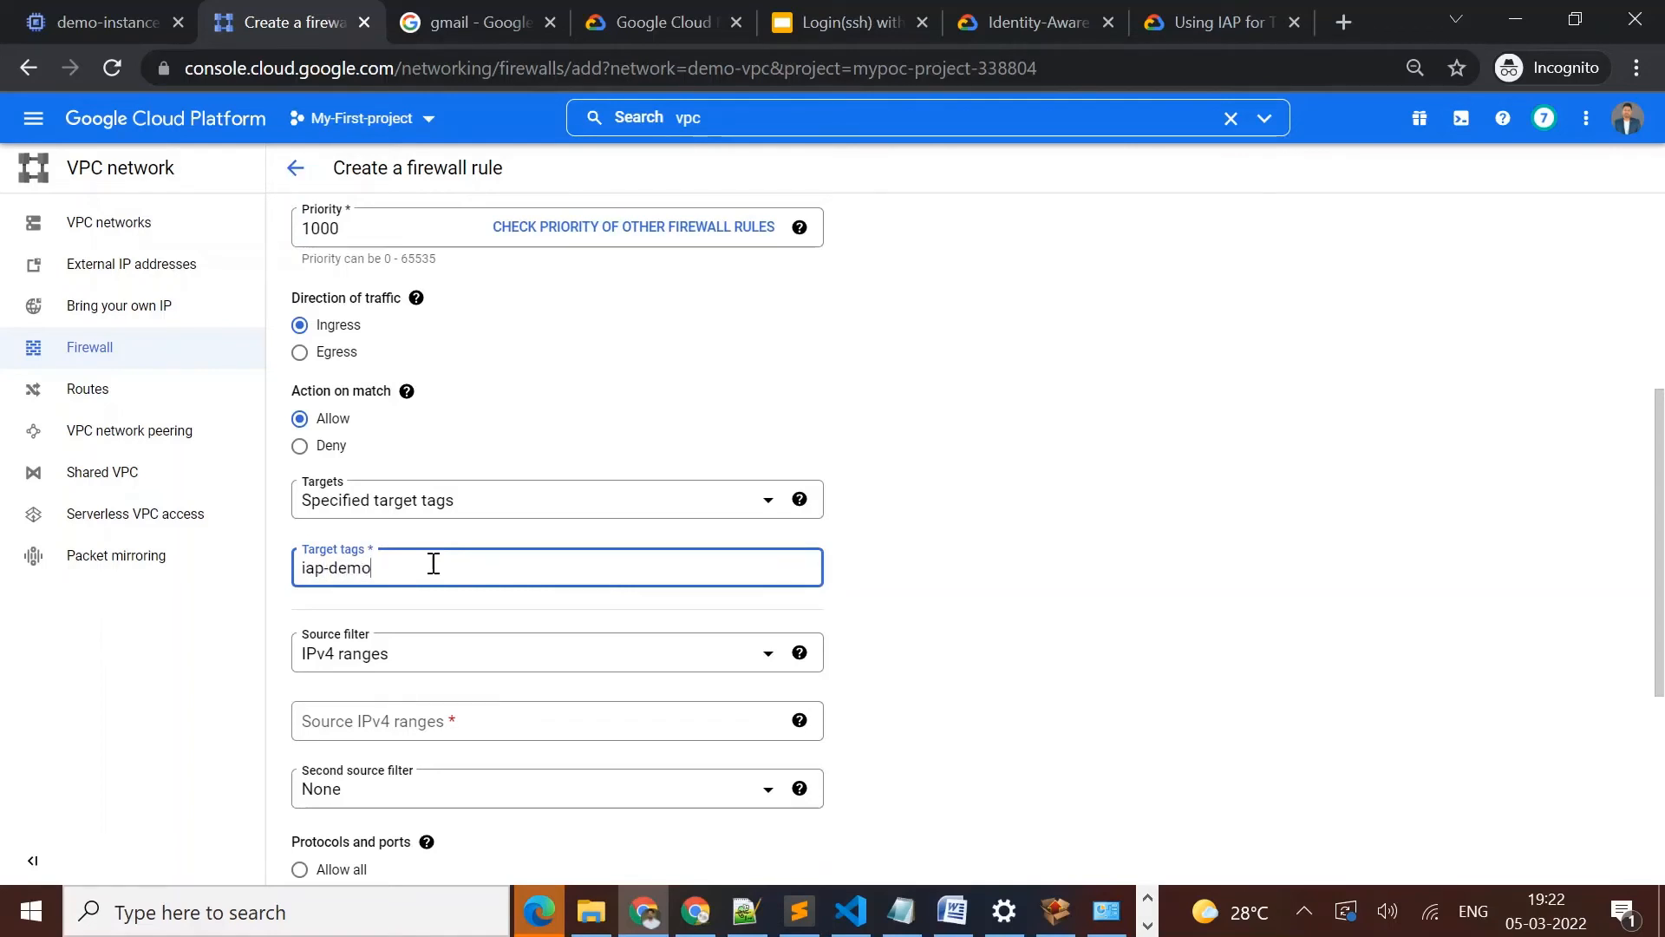
key("Return")
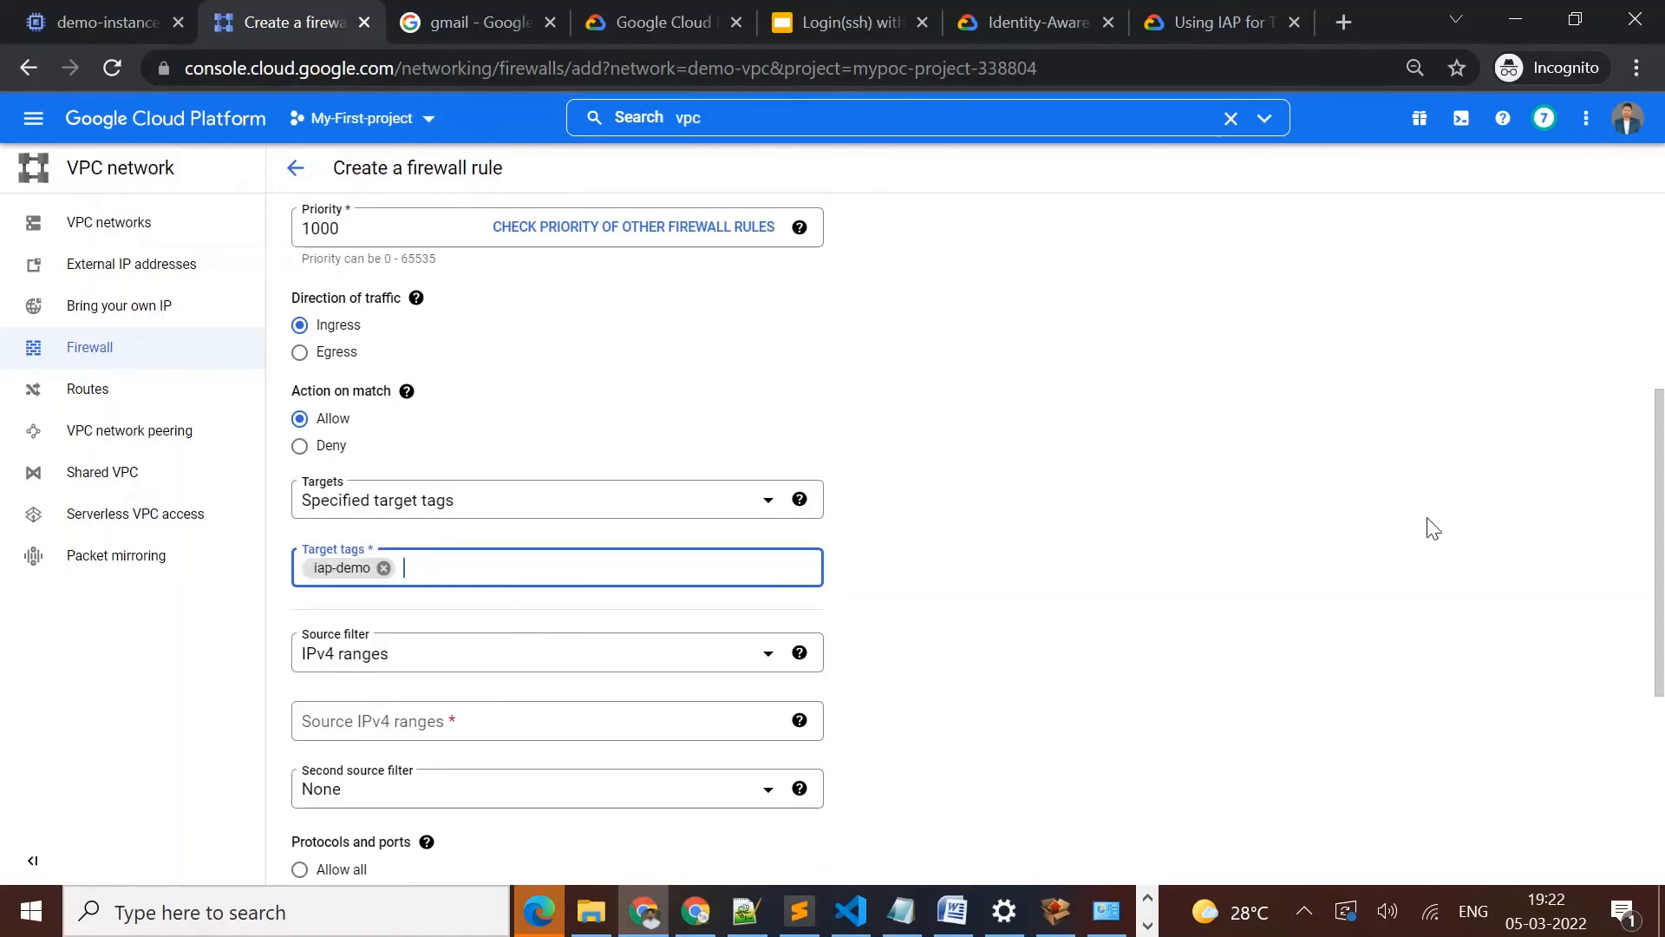
Set the firewall rule's source IPv4 range to 35.235.240.0/20 using the copied value
left_click(599, 711)
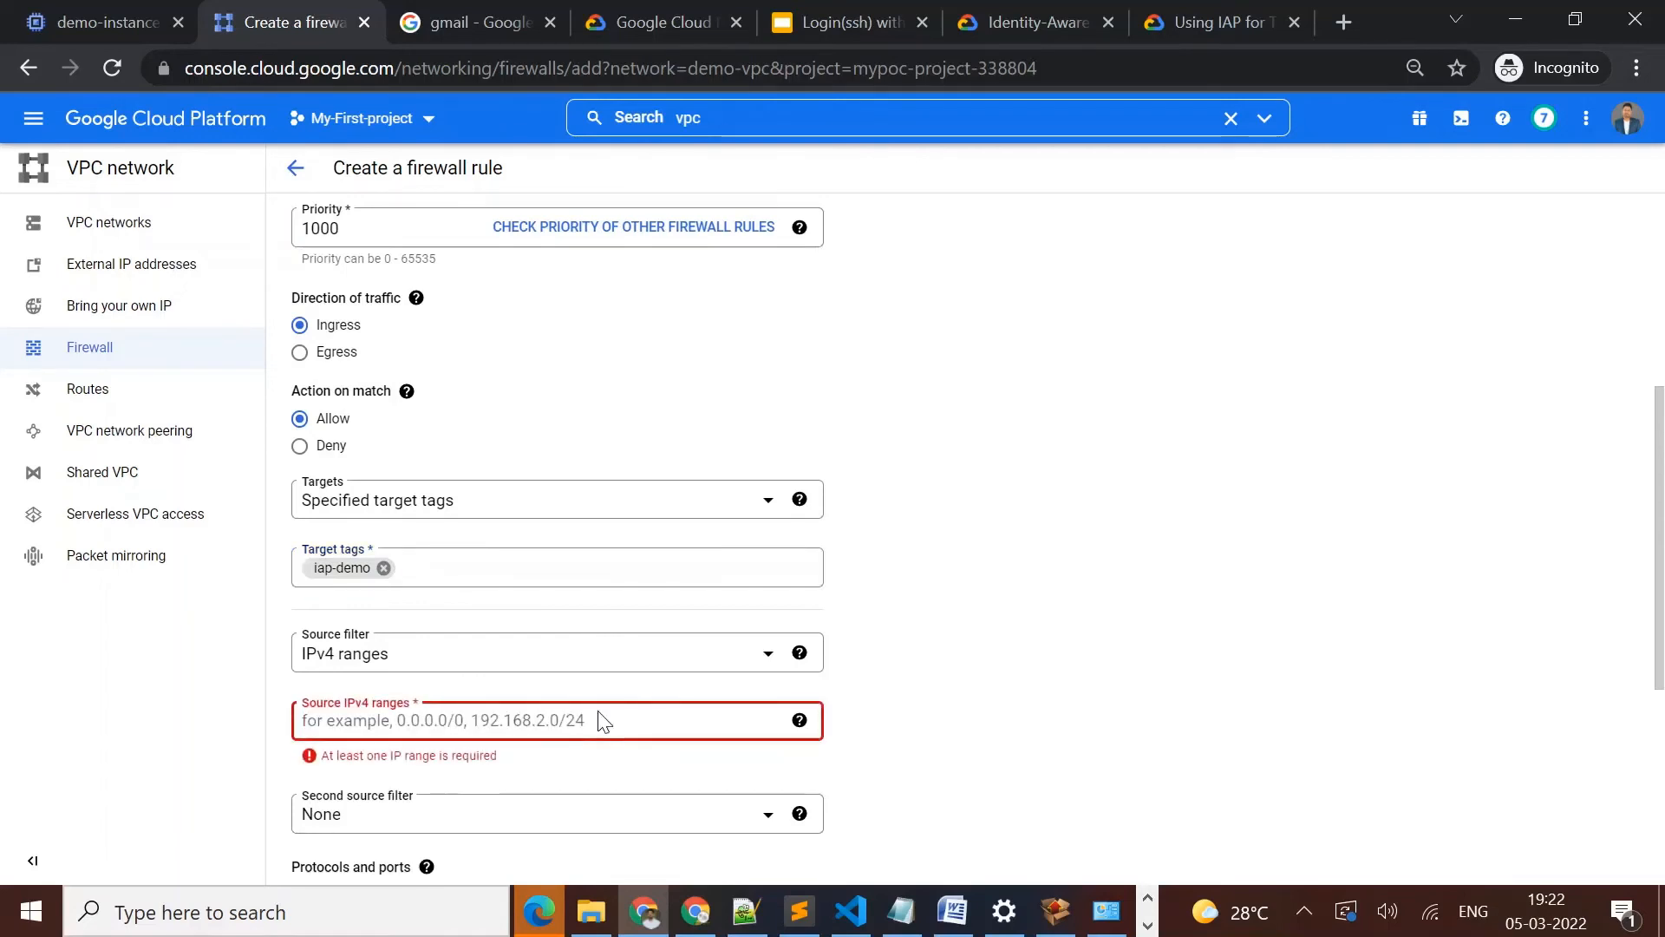
key("ctrl+v")
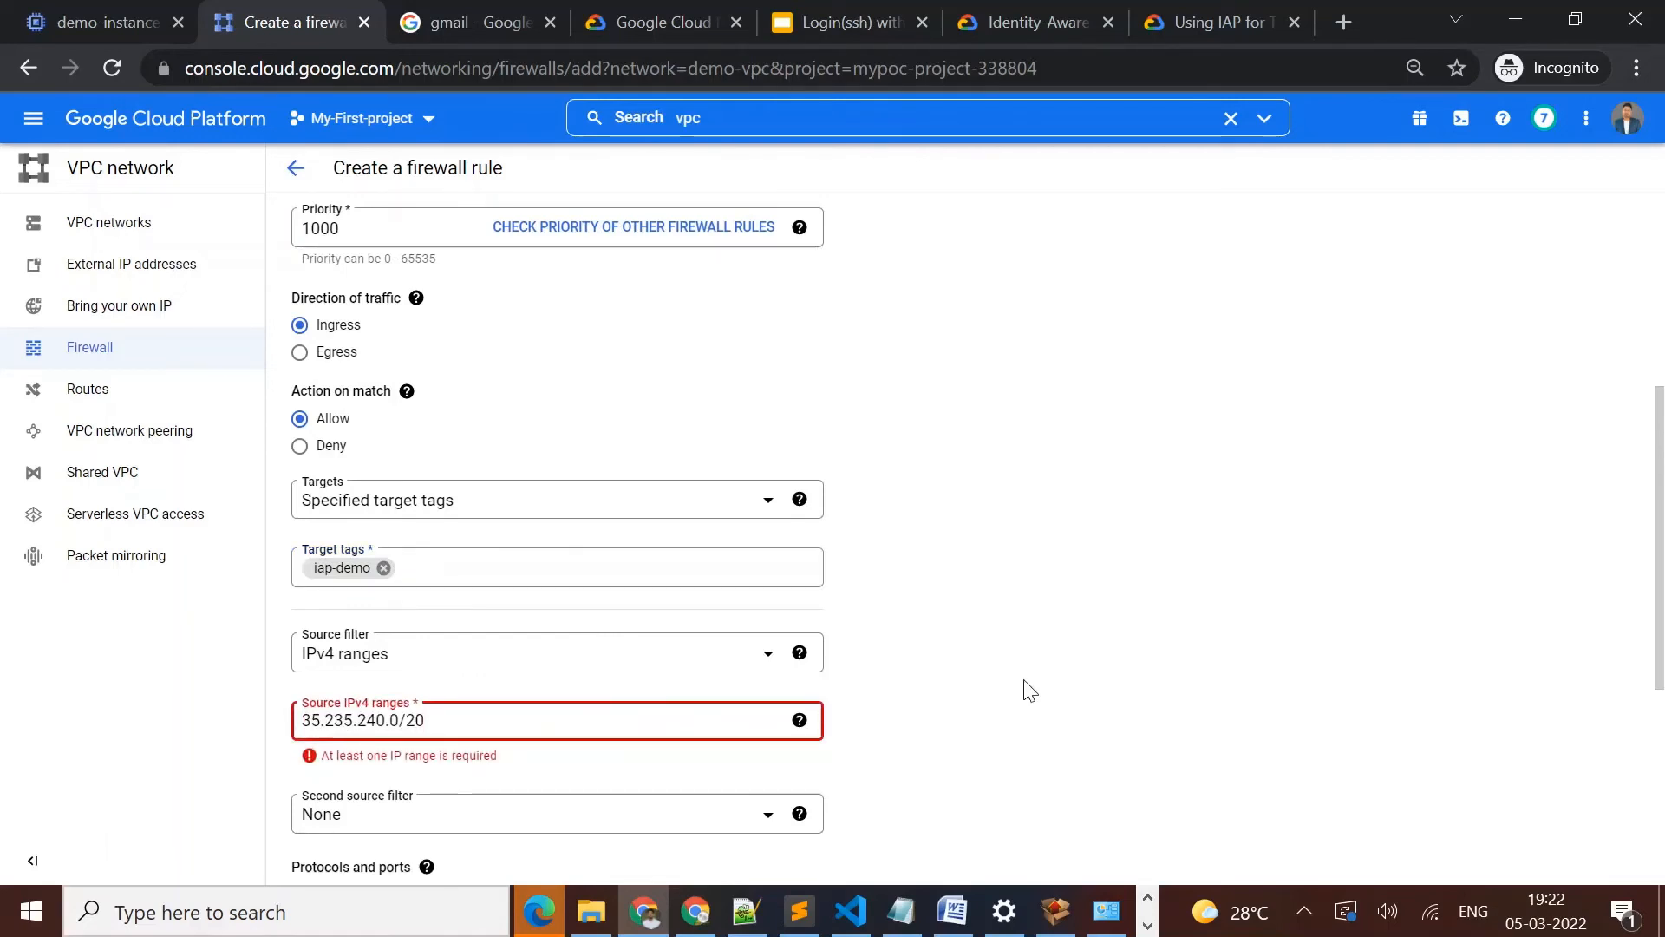
left_click(1030, 692)
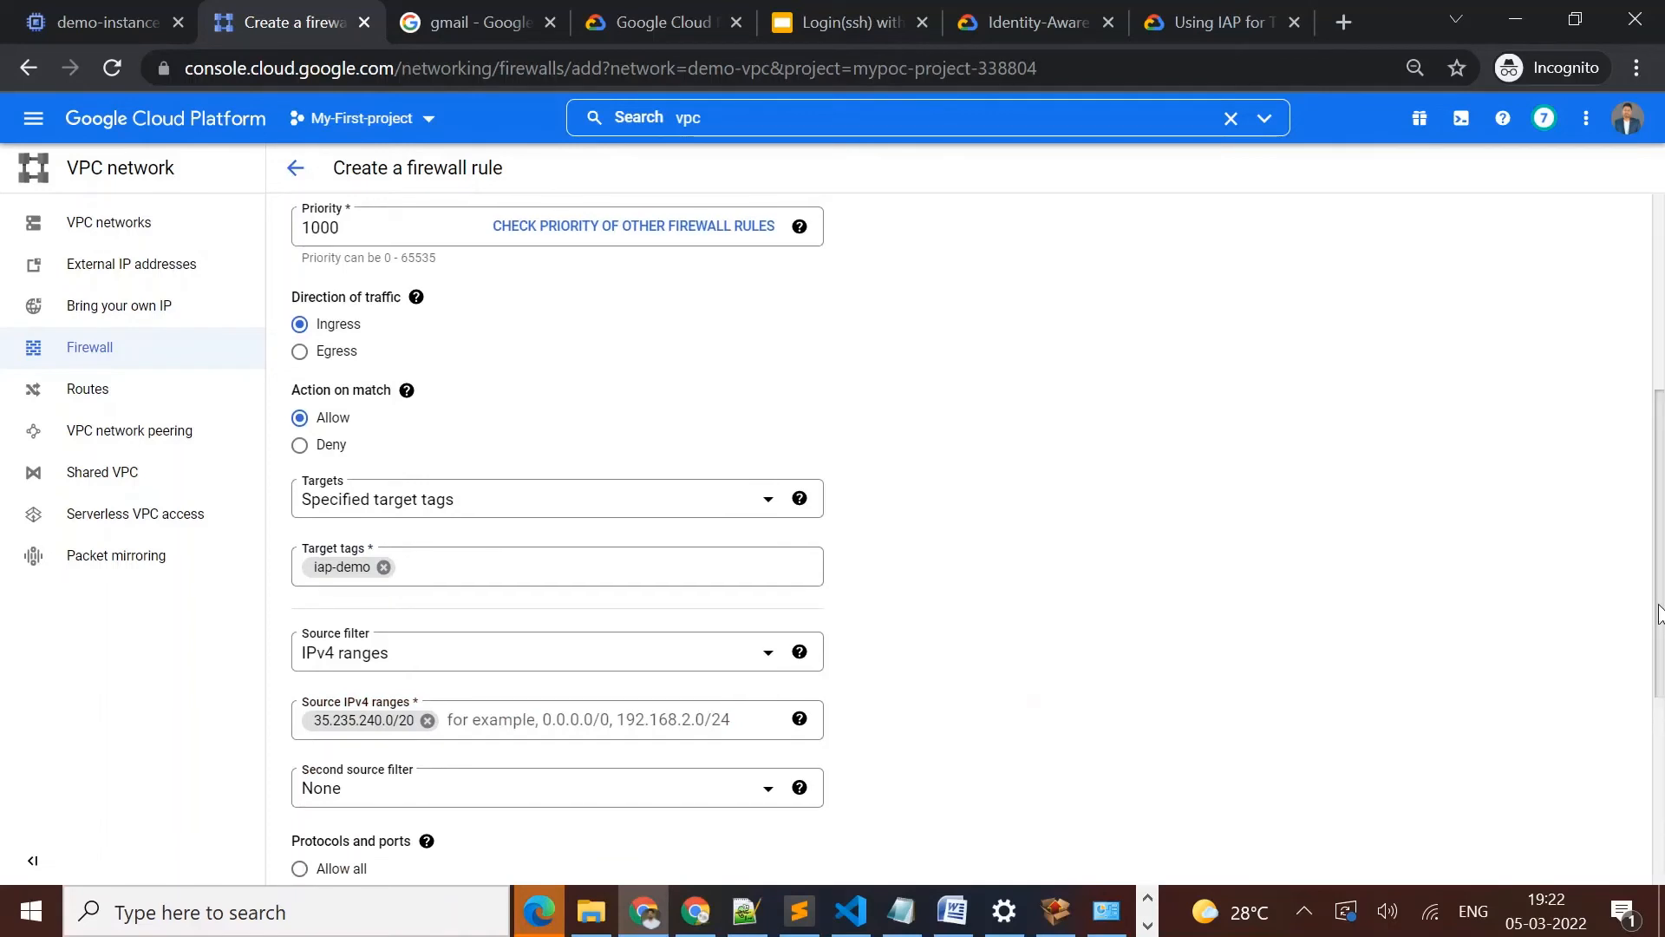
Allow TCP port 22 in the rule's specified protocols and create the firewall rule
scroll(1658, 613, "down", 5)
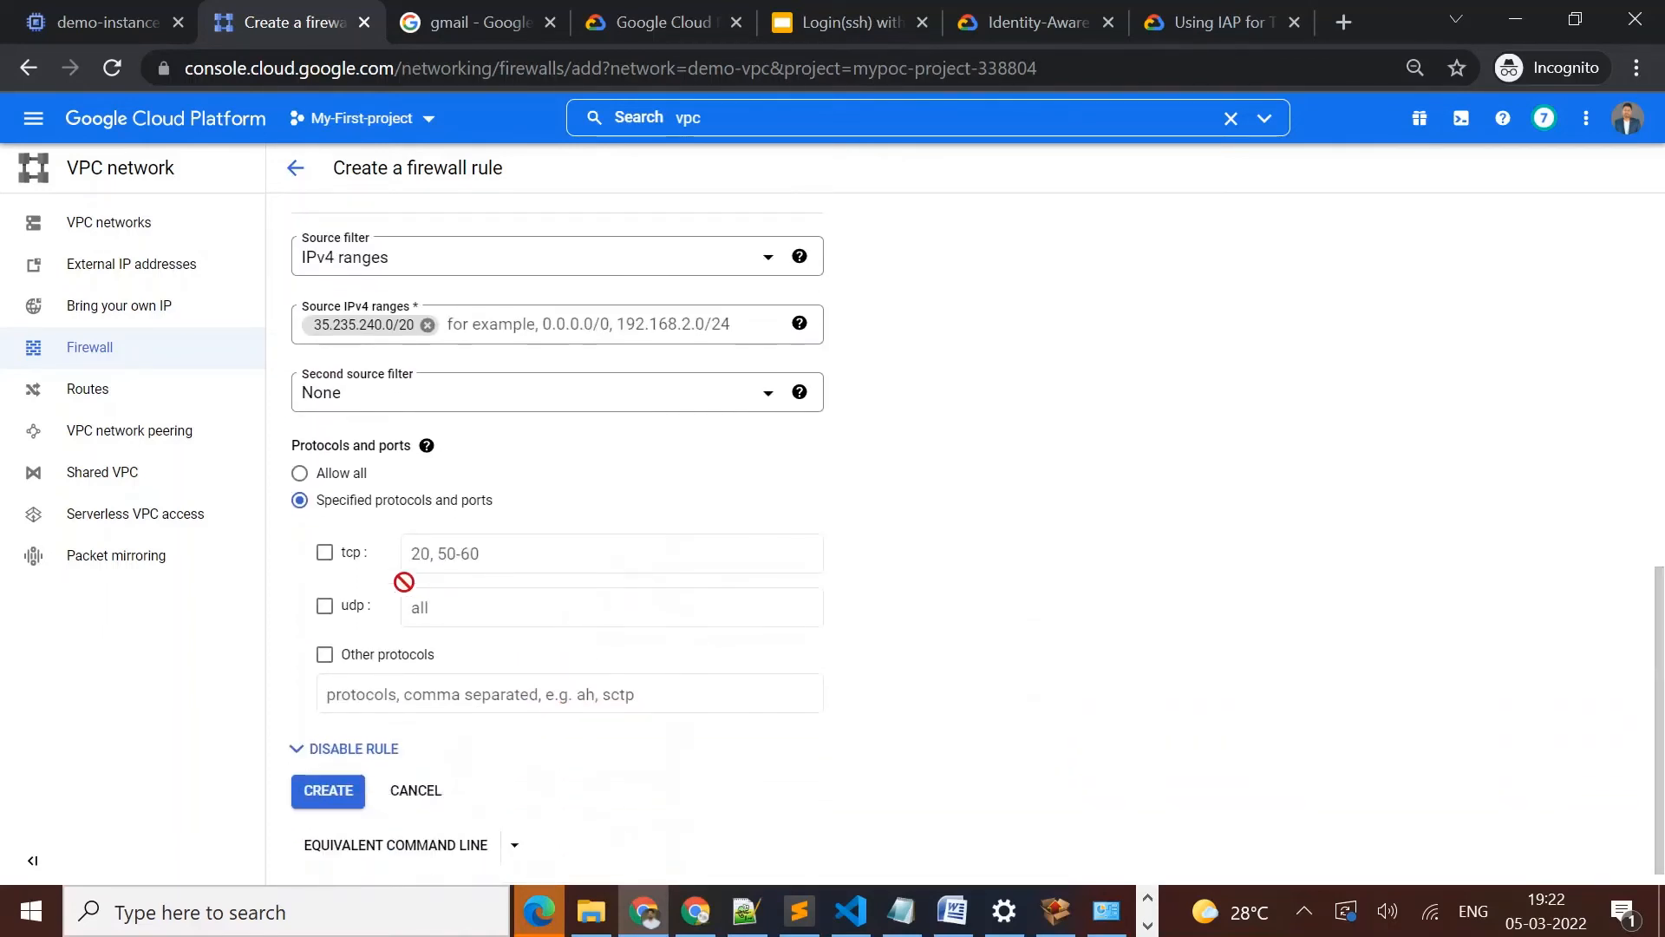
left_click(324, 553)
left_click(445, 547)
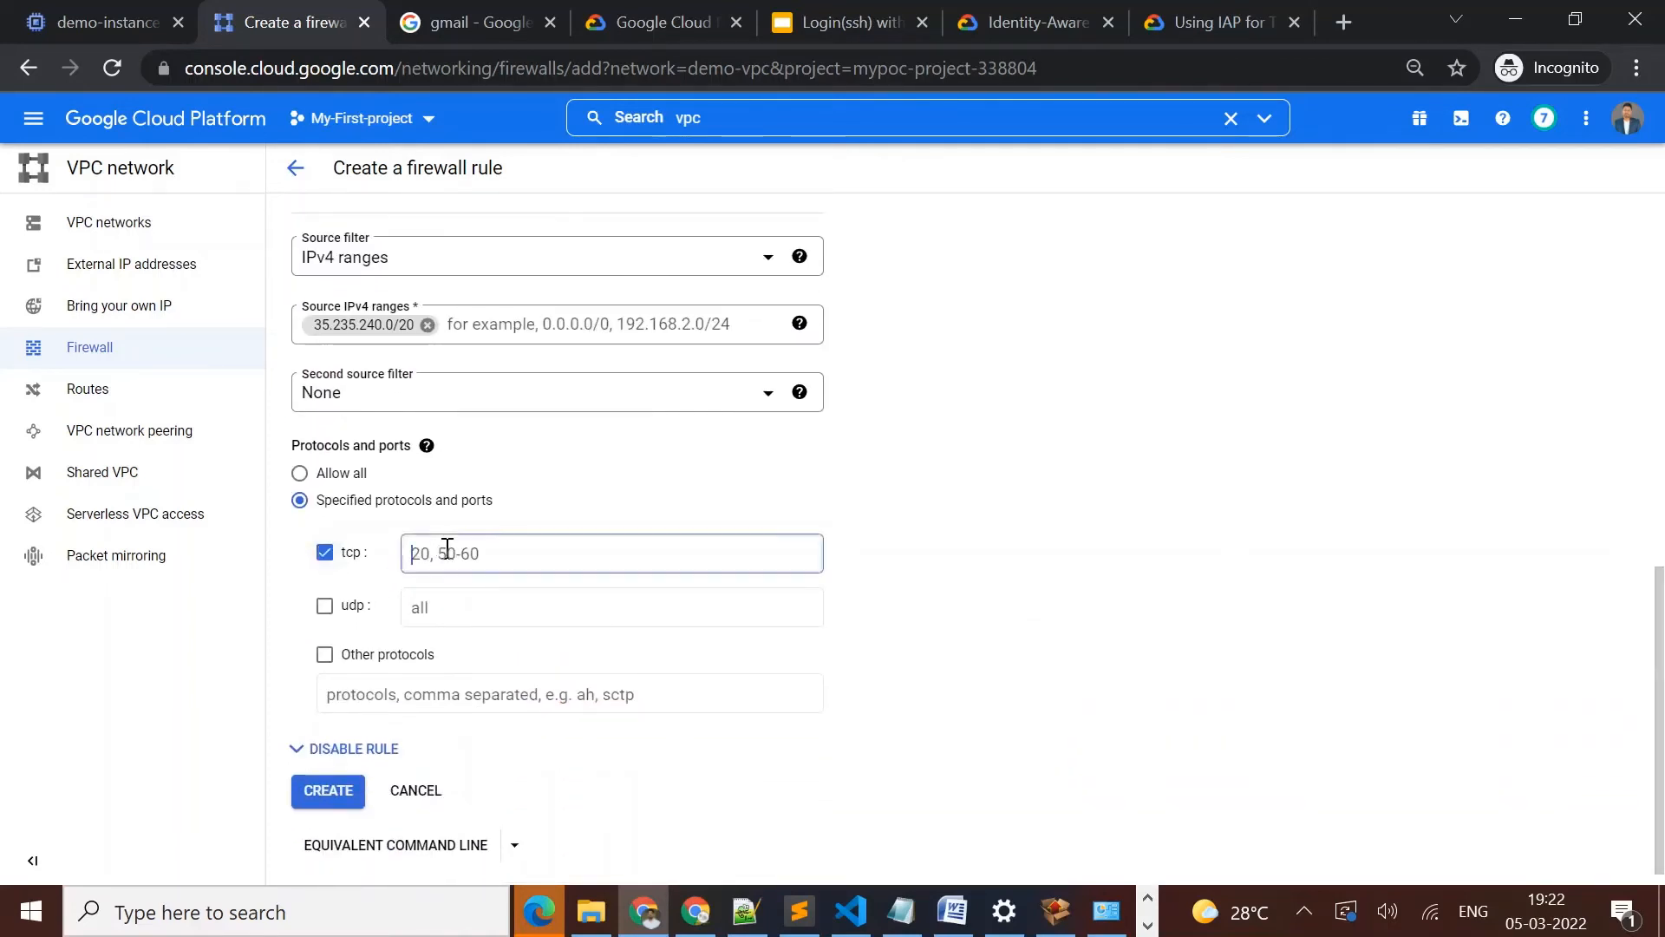
type("22")
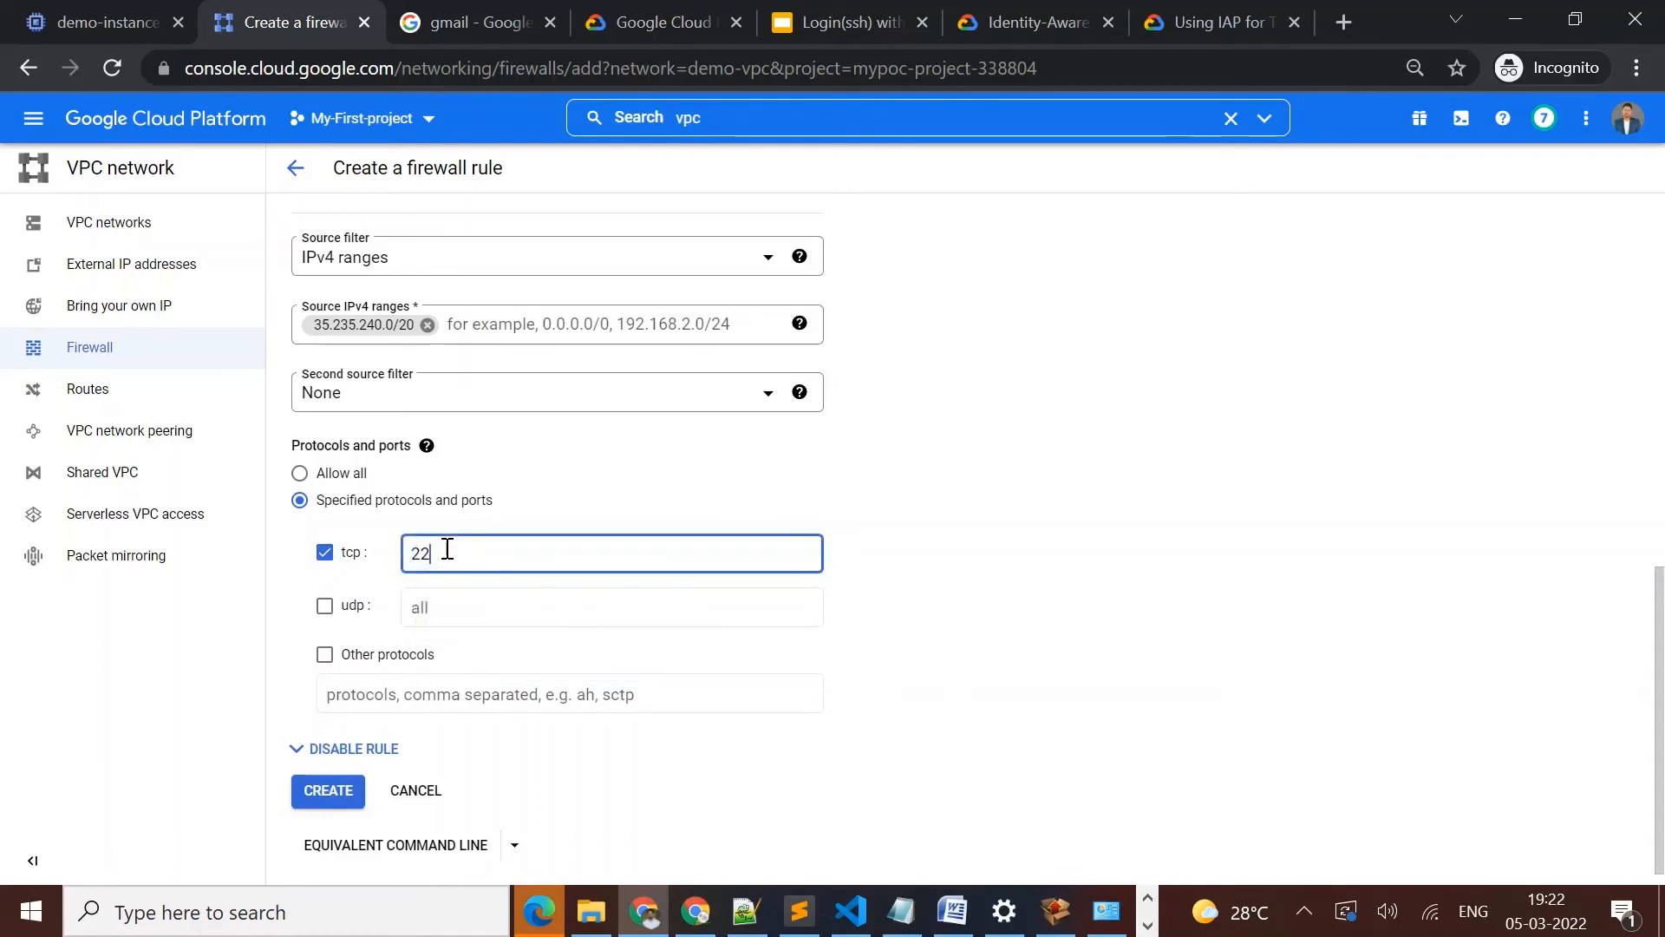
left_click(326, 791)
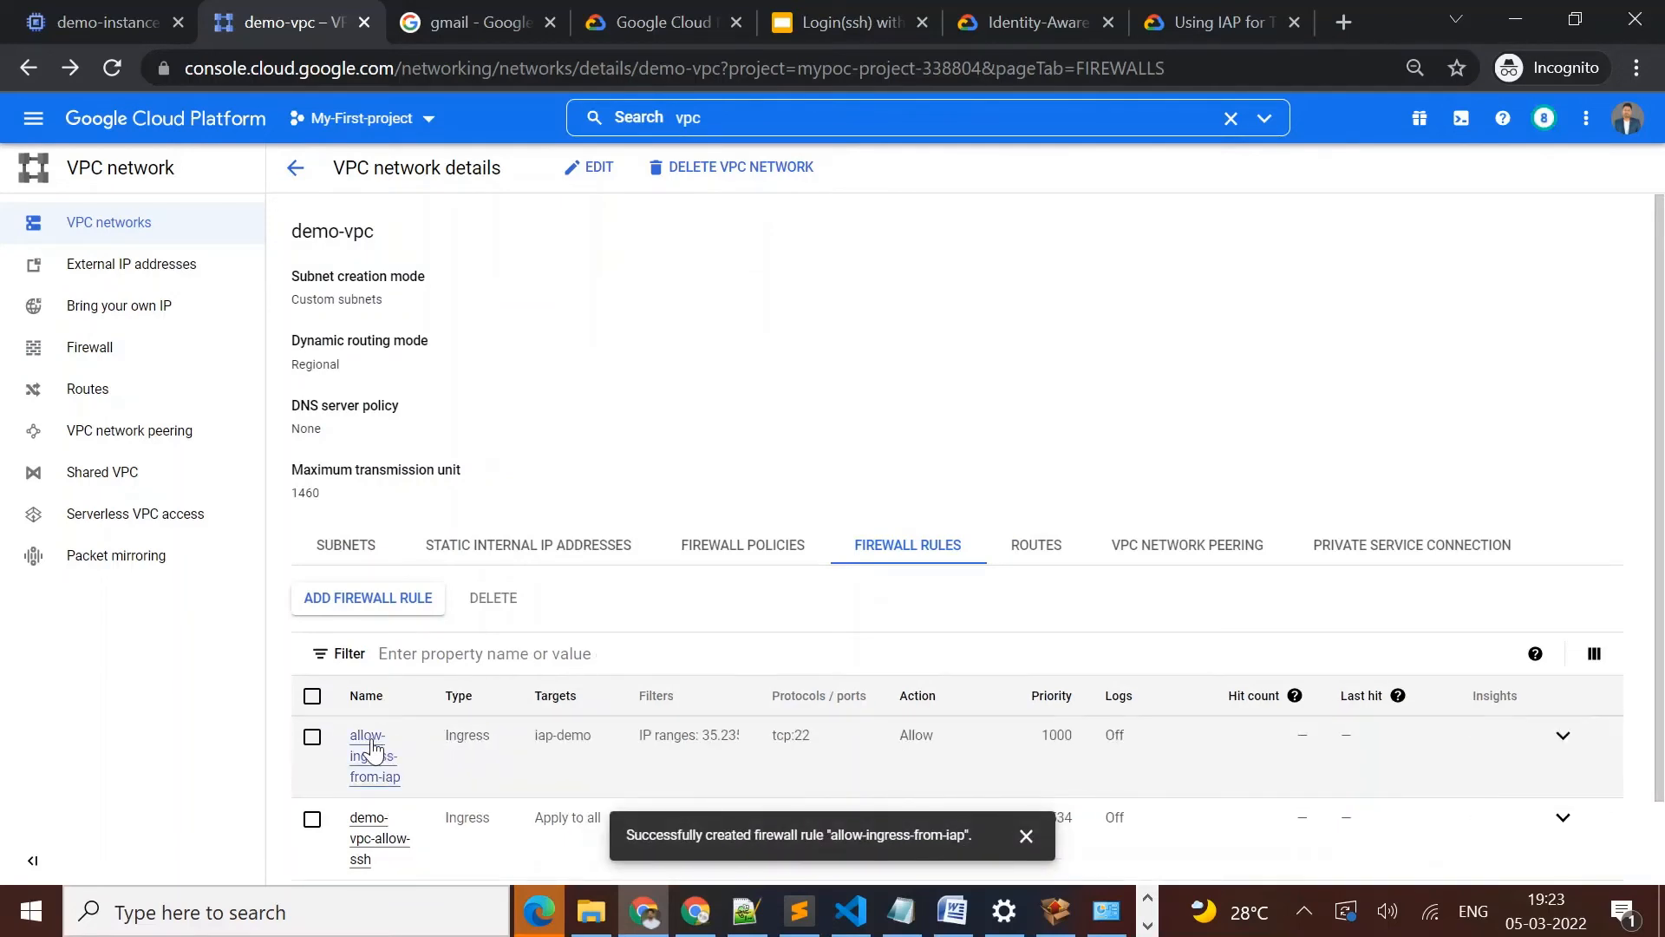
Review the allow-ingress-from-iap rule's details and applicable instances, and check demo-instance's SSH option in the reloaded VM list of the other Chrome window
left_click(371, 748)
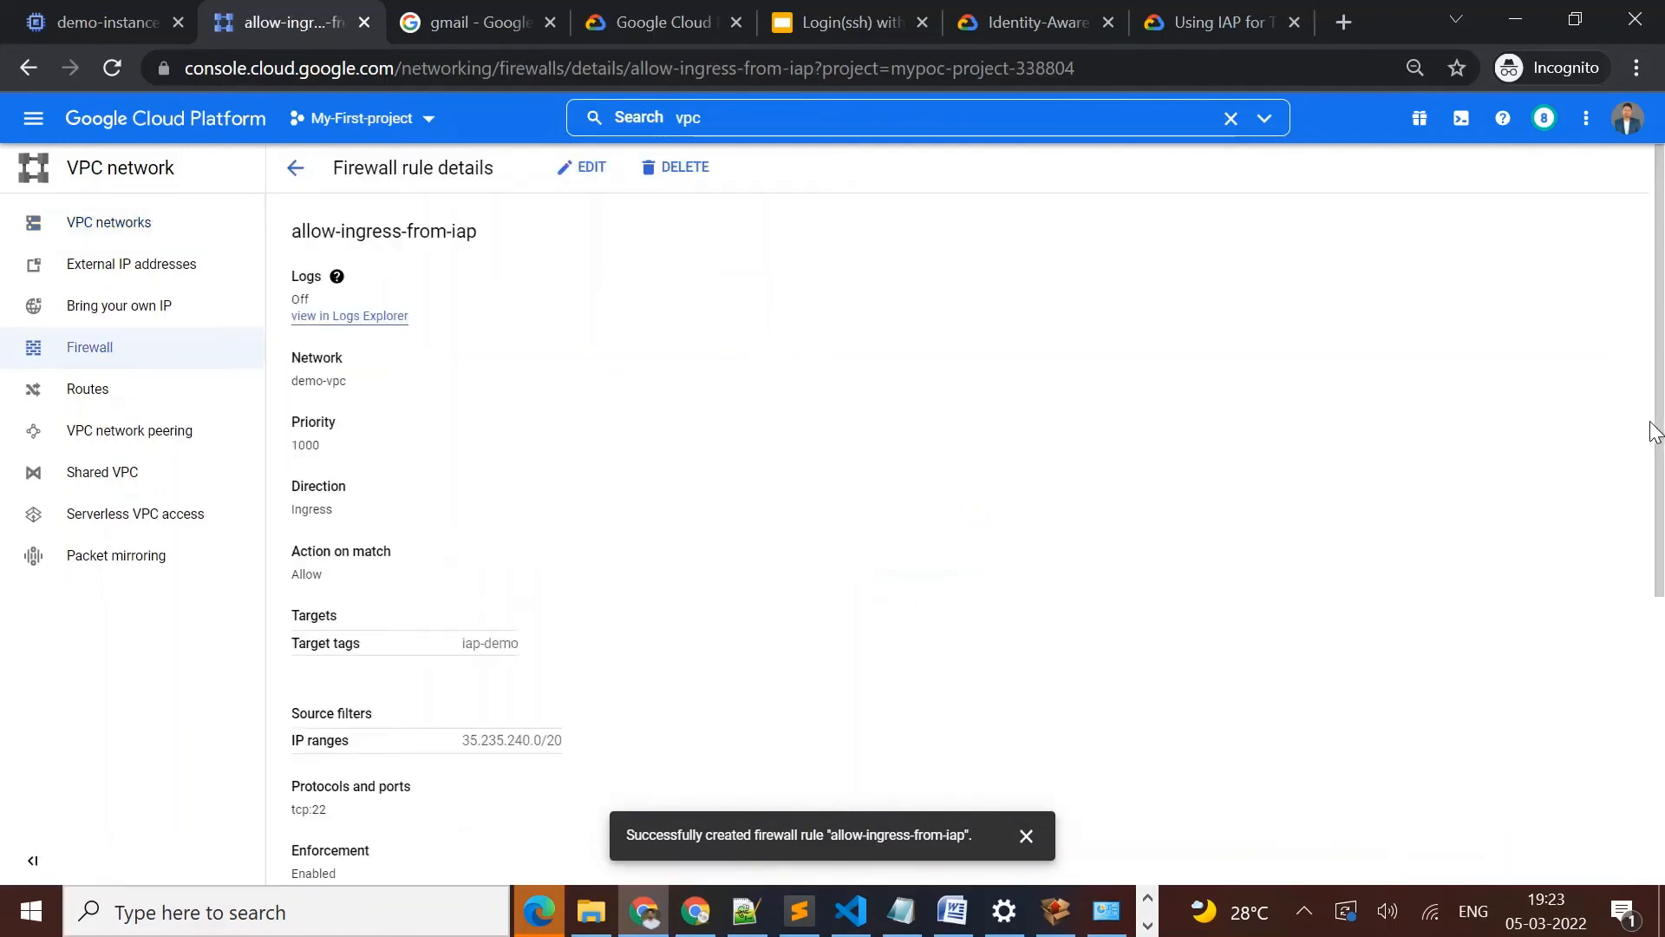
left_click_drag(1652, 438, 1660, 742)
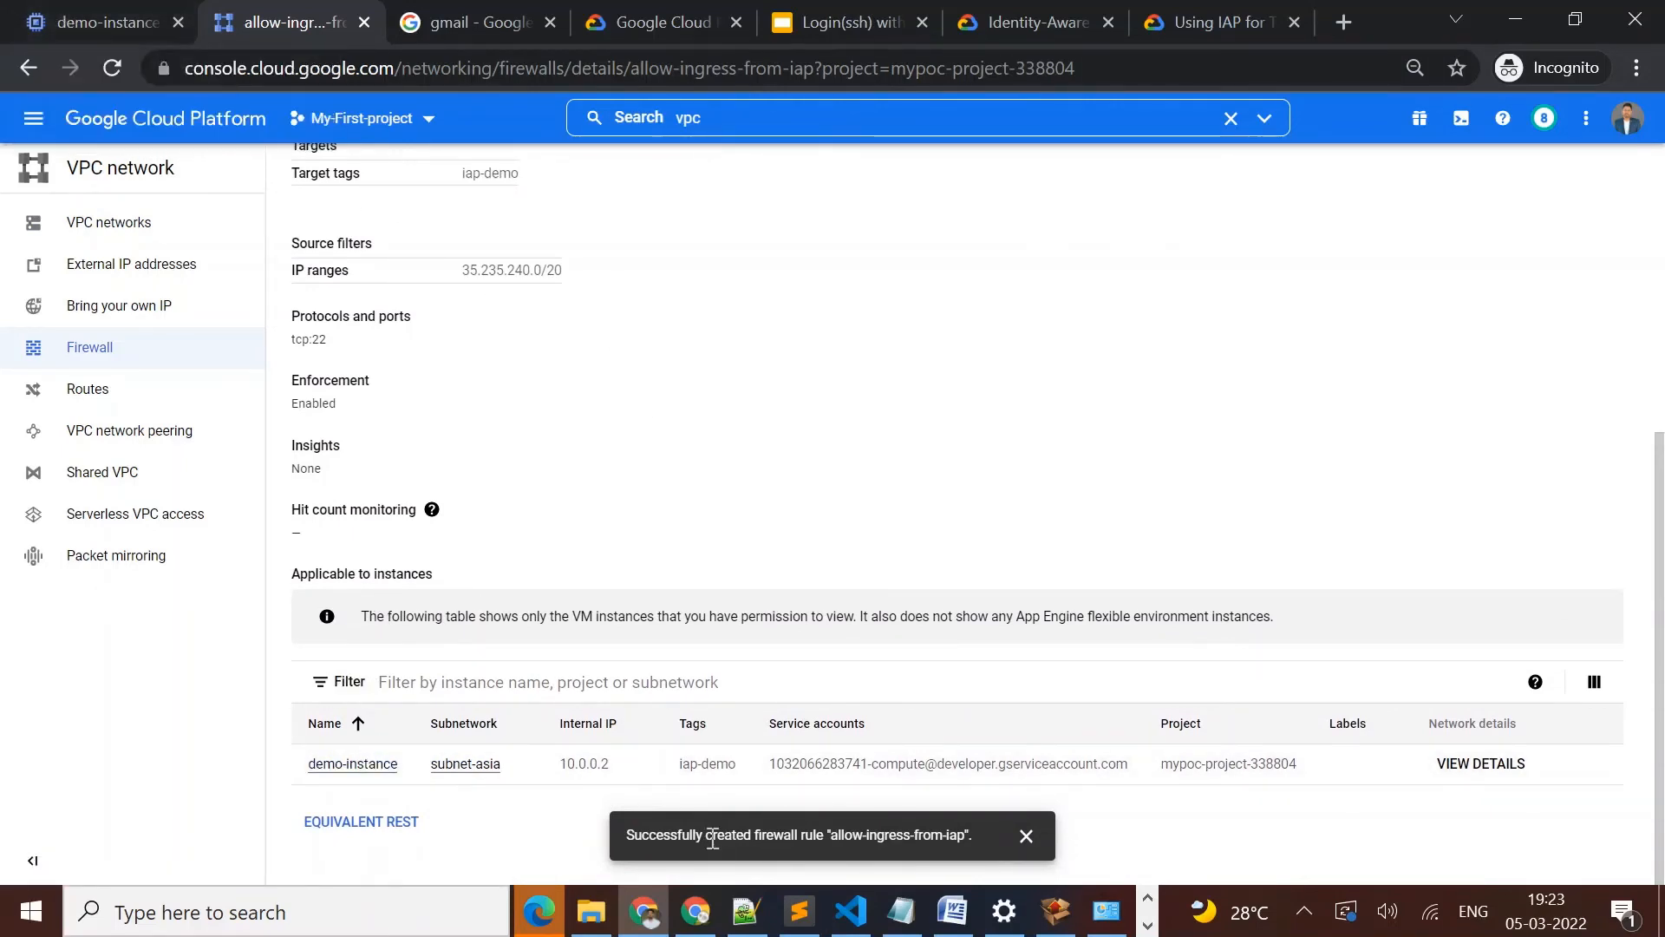
left_click(701, 910)
left_click(161, 24)
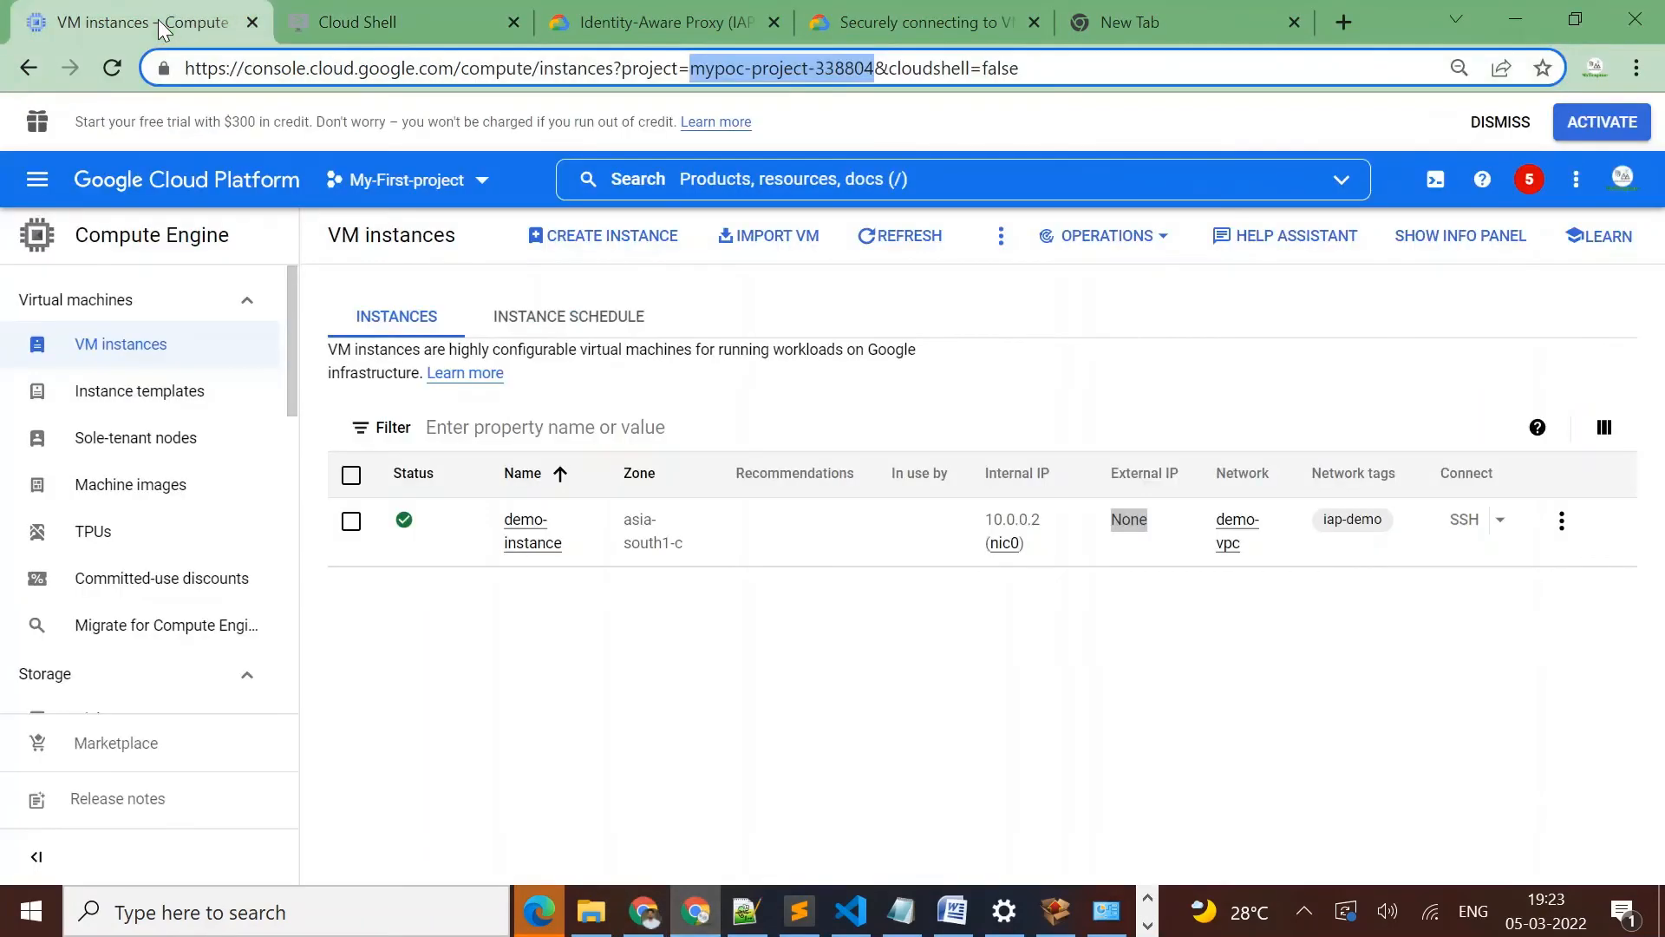
left_click(113, 69)
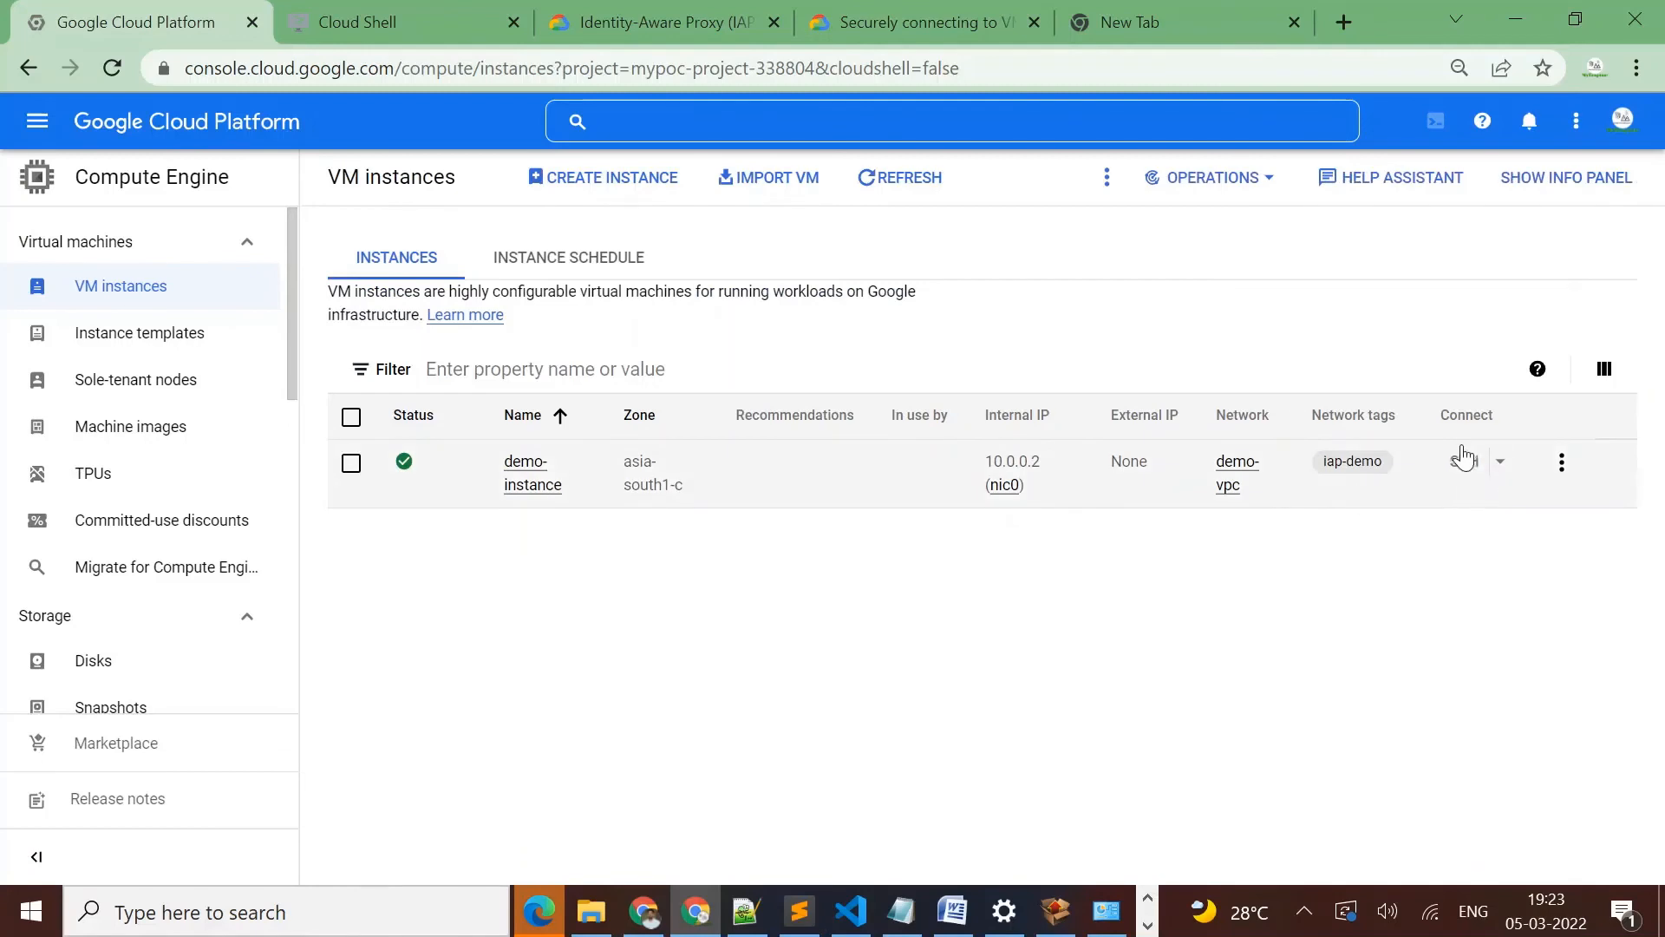
mouse_move(1471, 464)
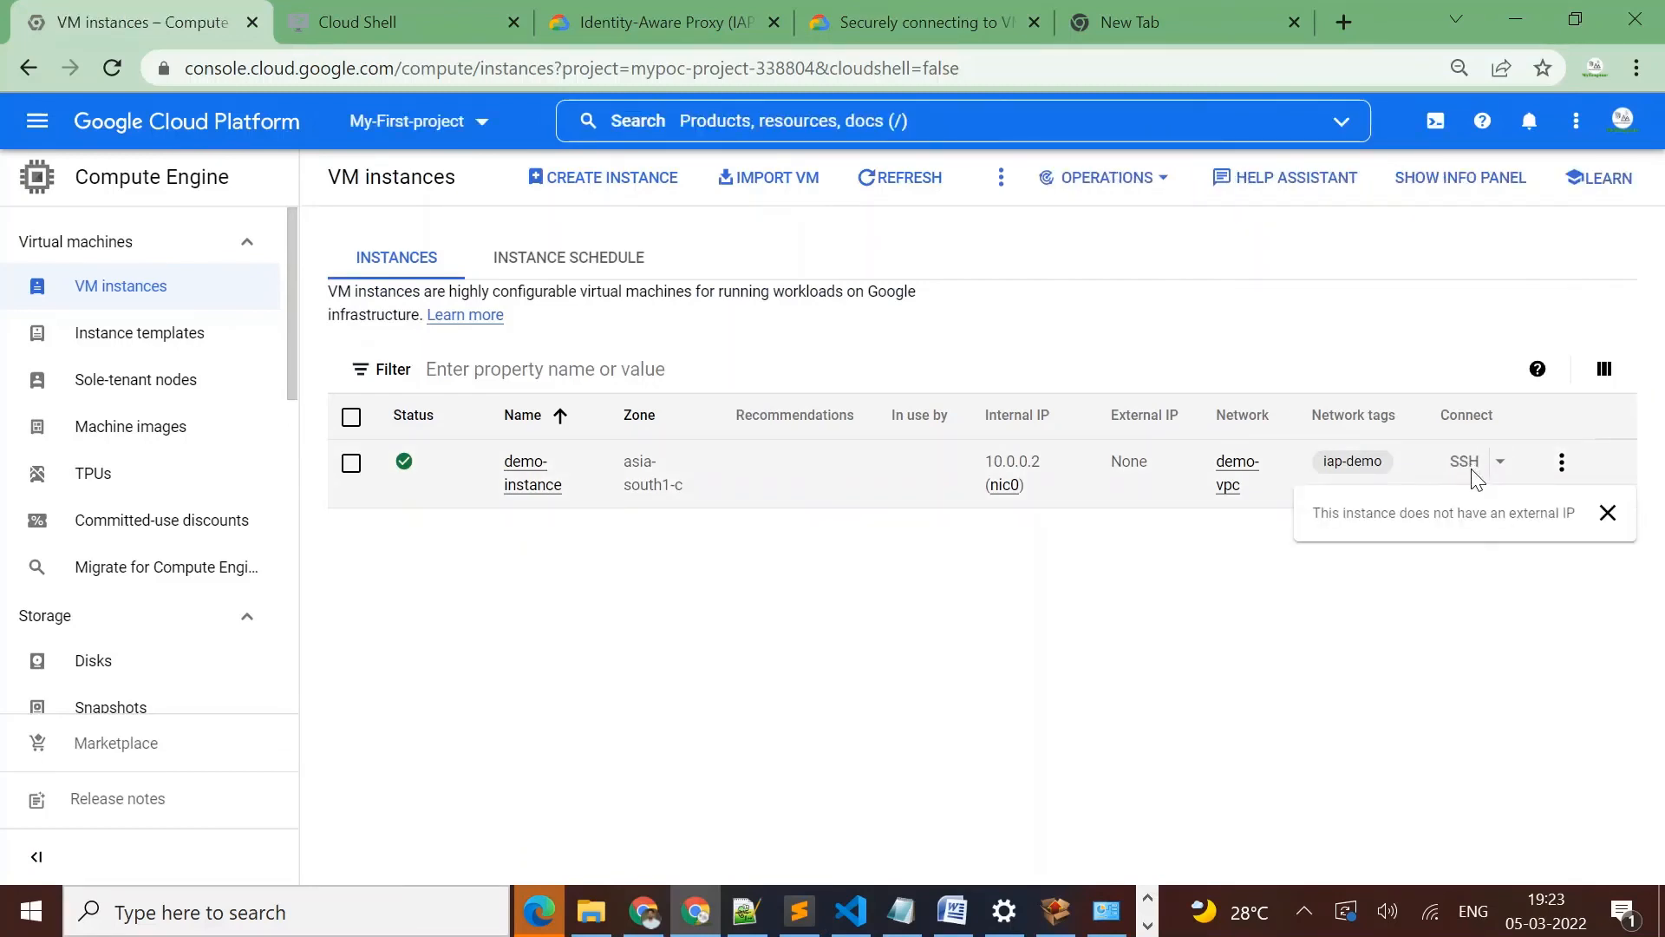
Switch back to the Incognito window and open the IAM permissions of My-First-project
left_click(642, 907)
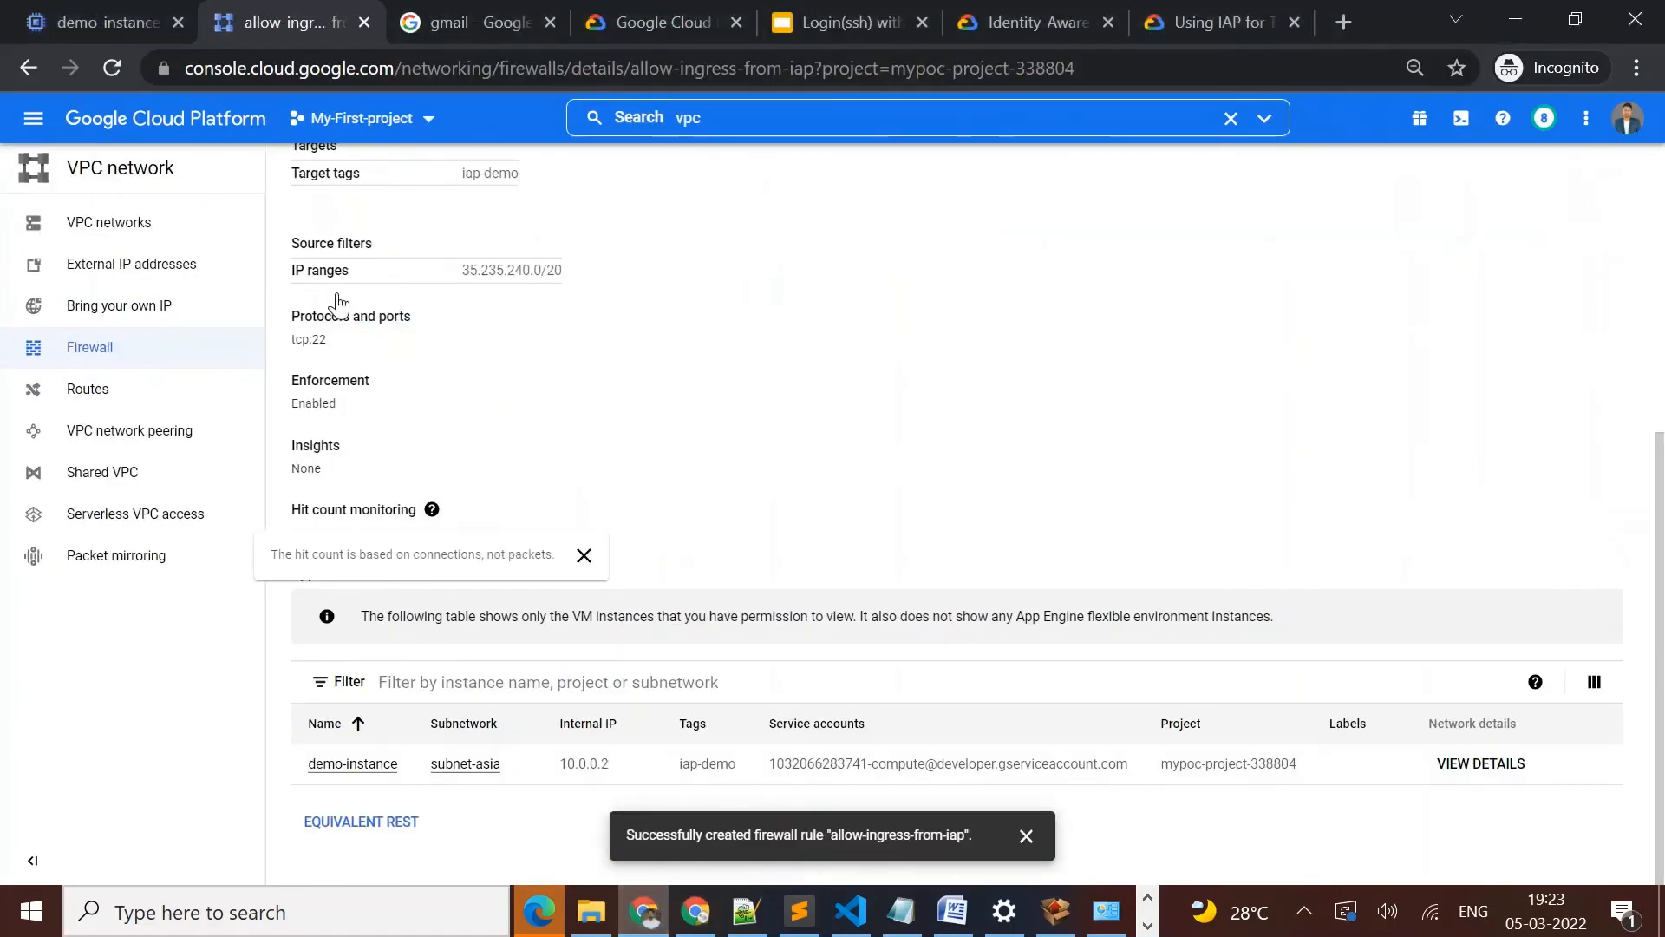
left_click(34, 120)
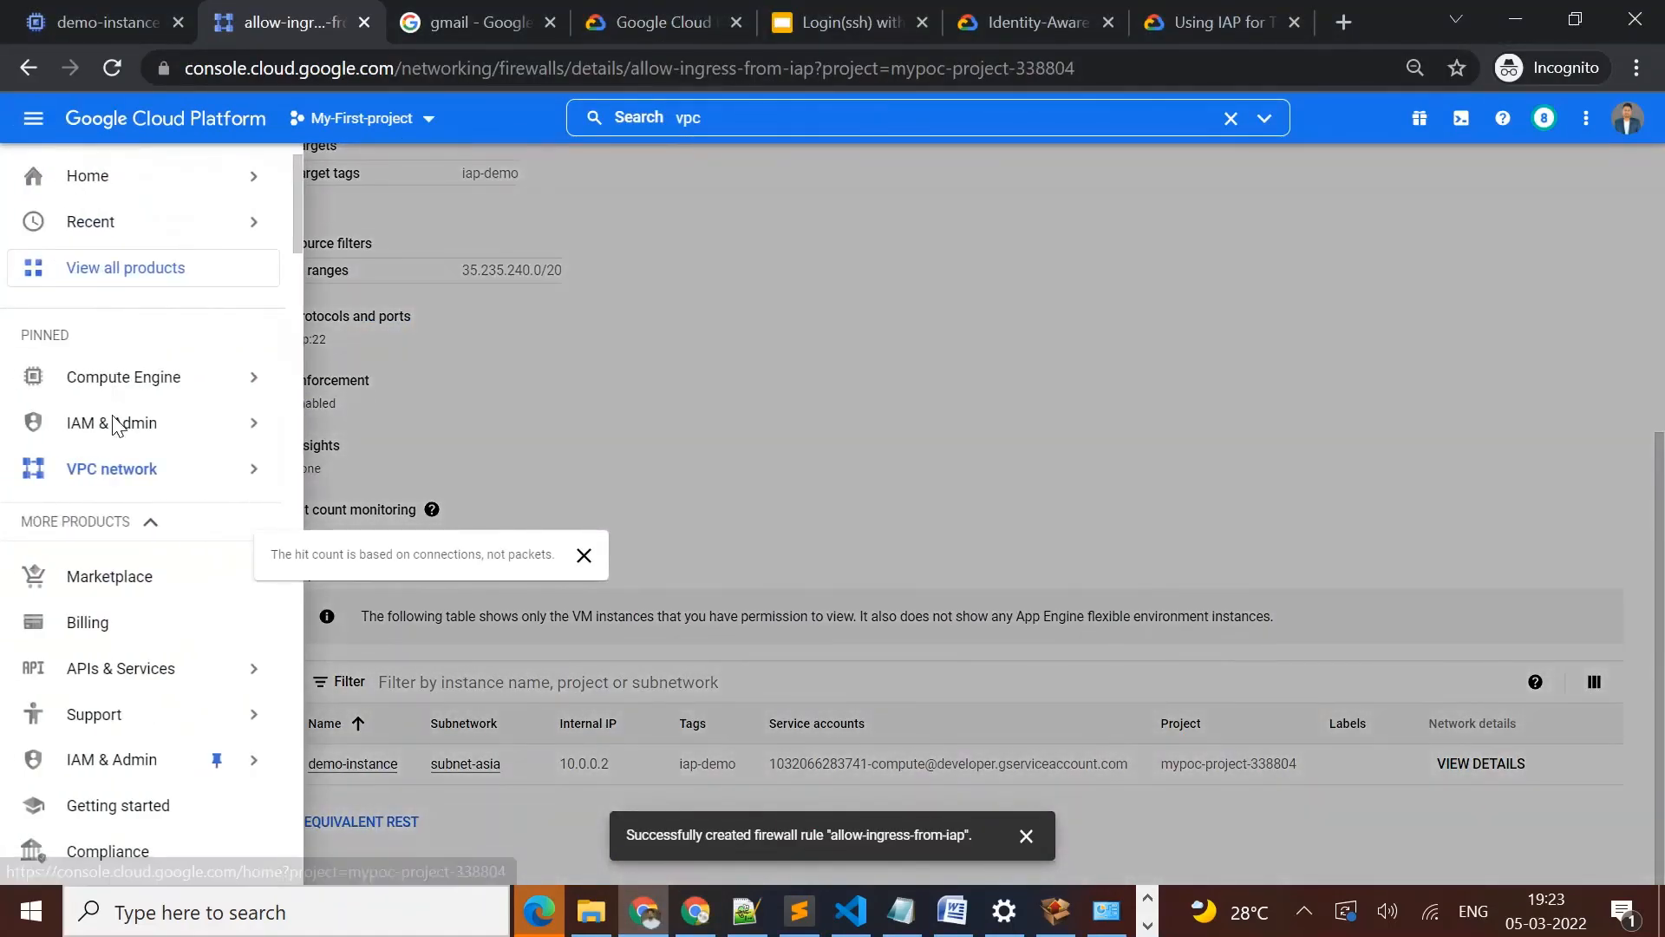
mouse_move(116, 430)
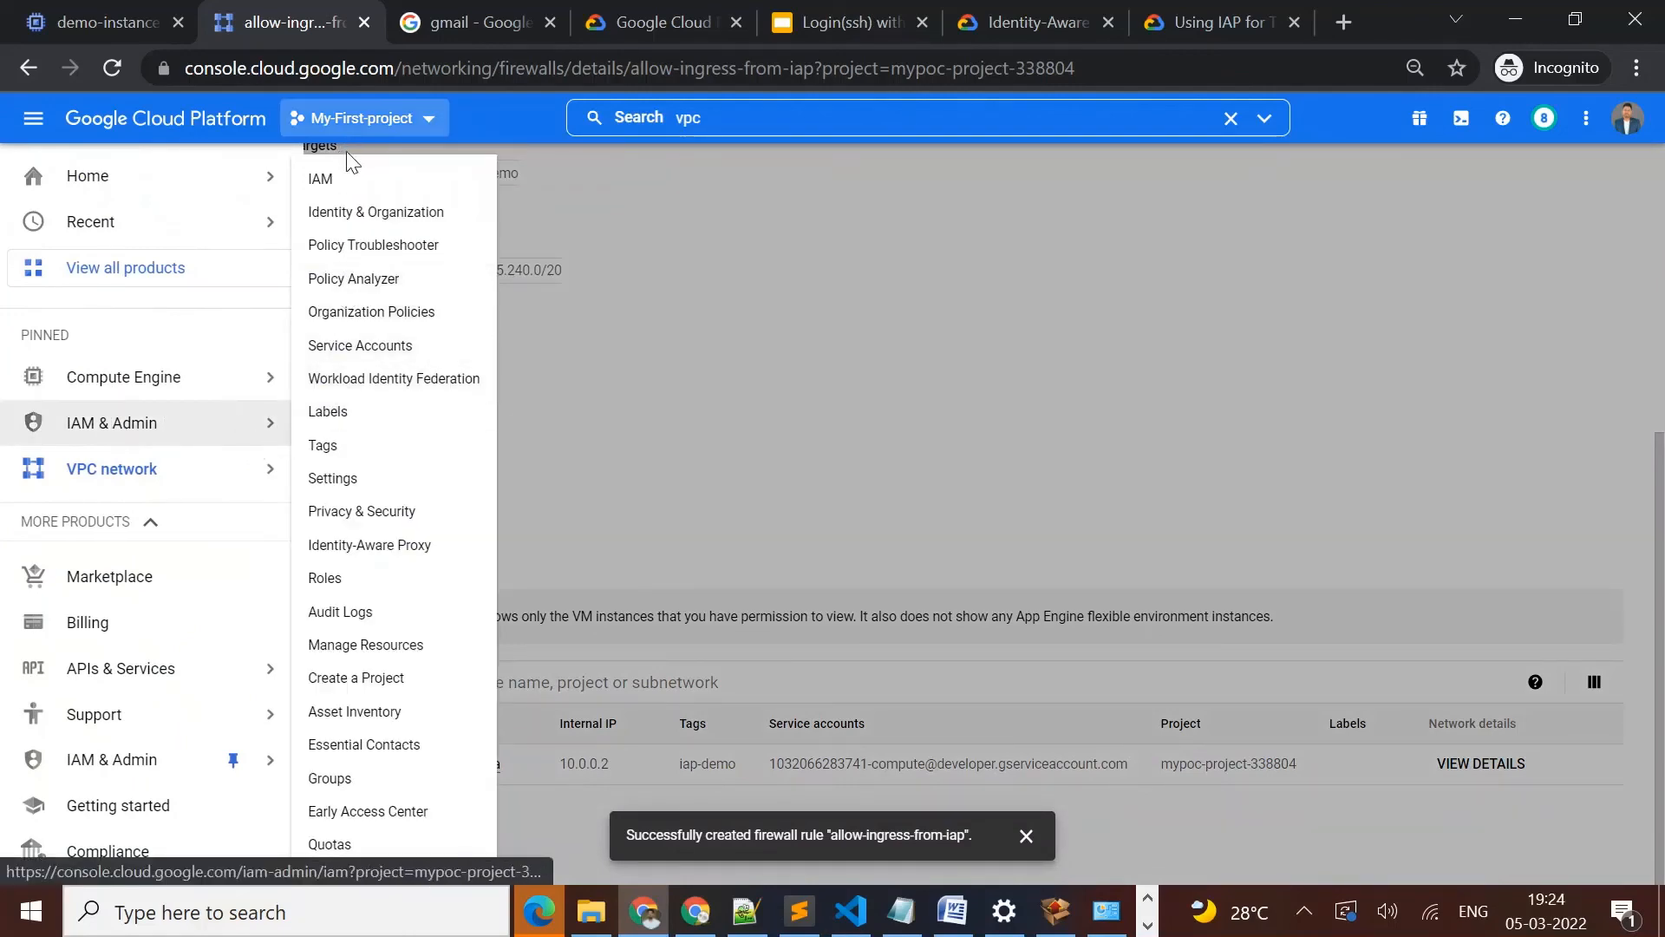
left_click(345, 183)
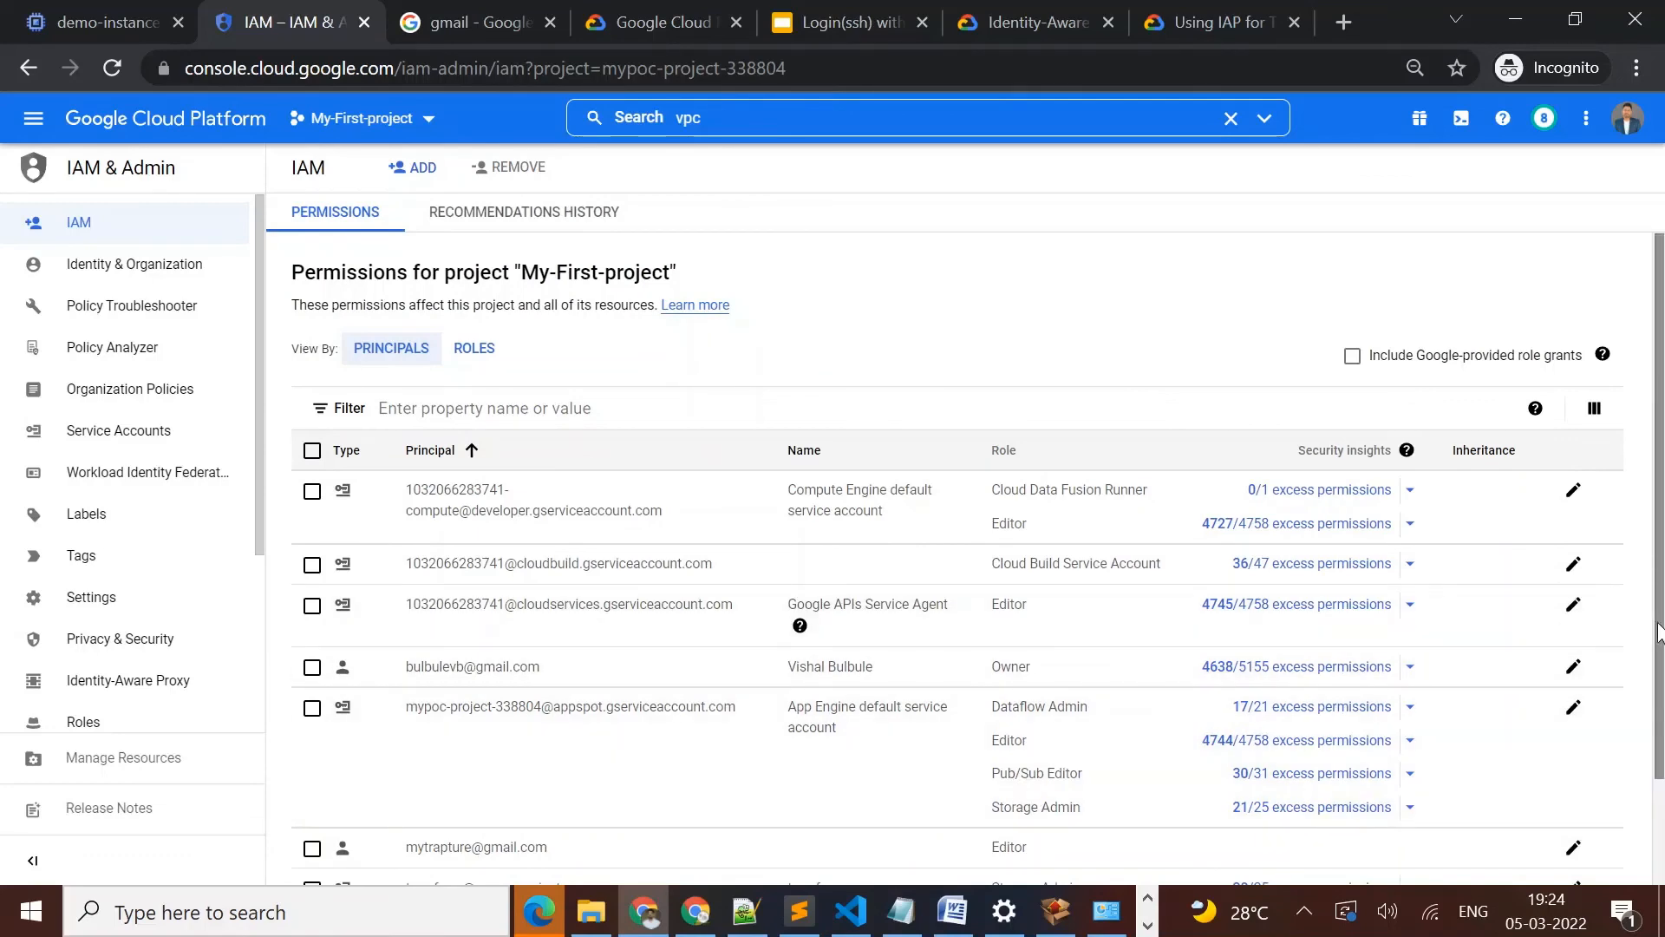
scroll(1658, 633, "down", 3)
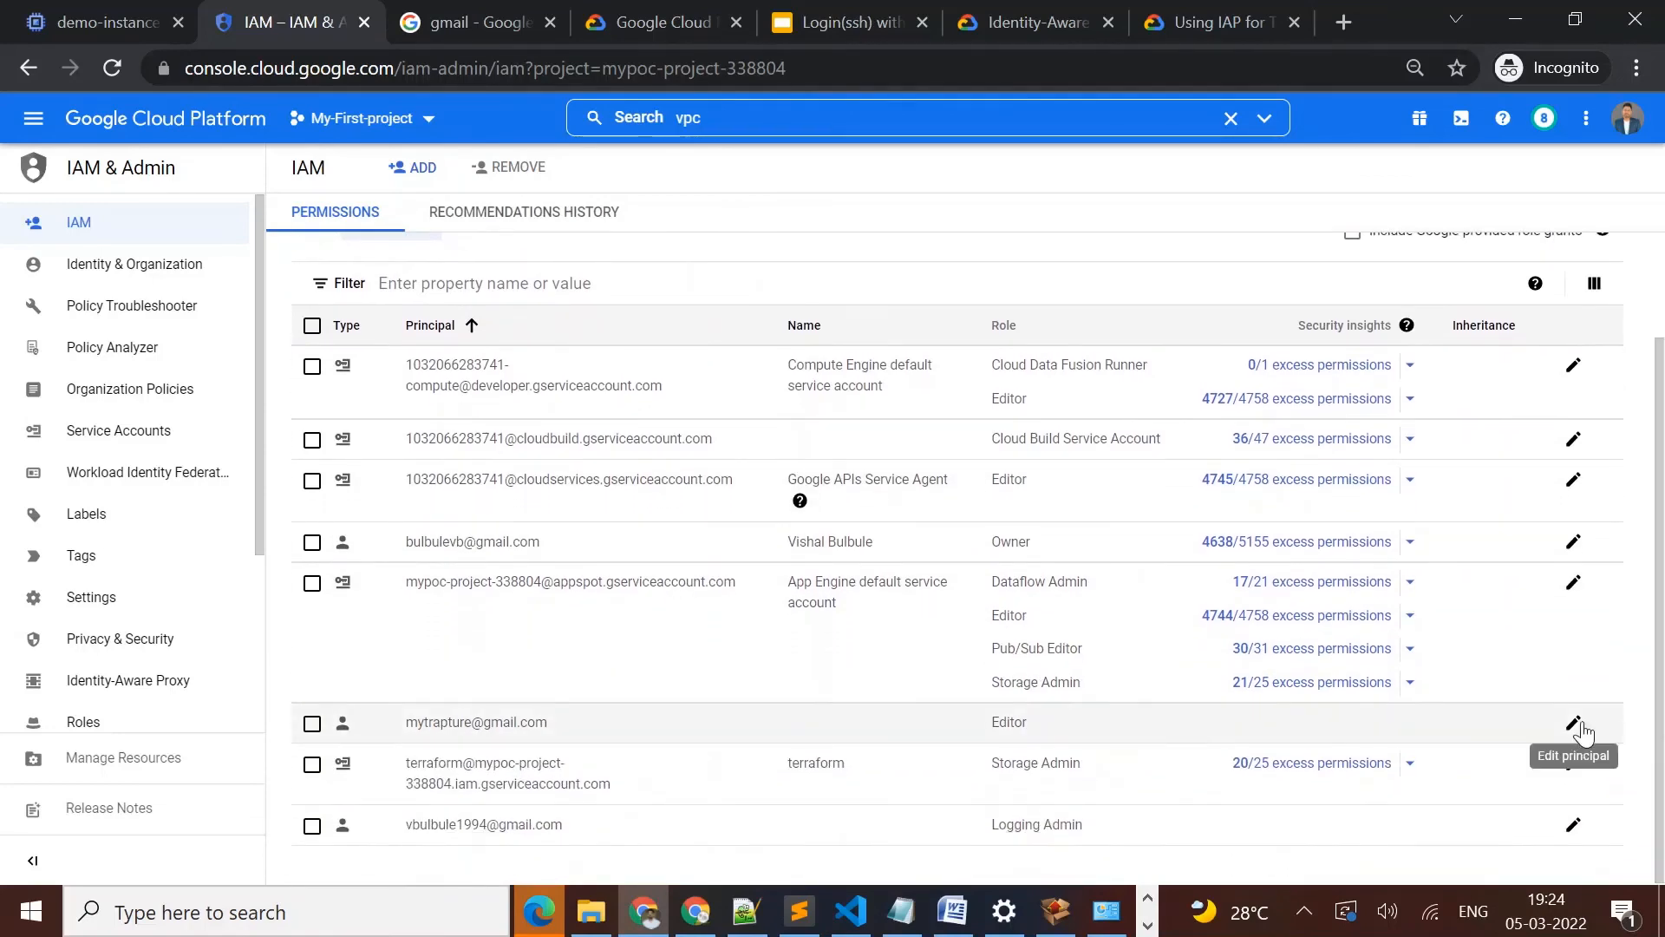
Grant the Gmail user account that holds the Editor role the additional role IAP-secured Tunnel User and save its permissions
left_click(1575, 725)
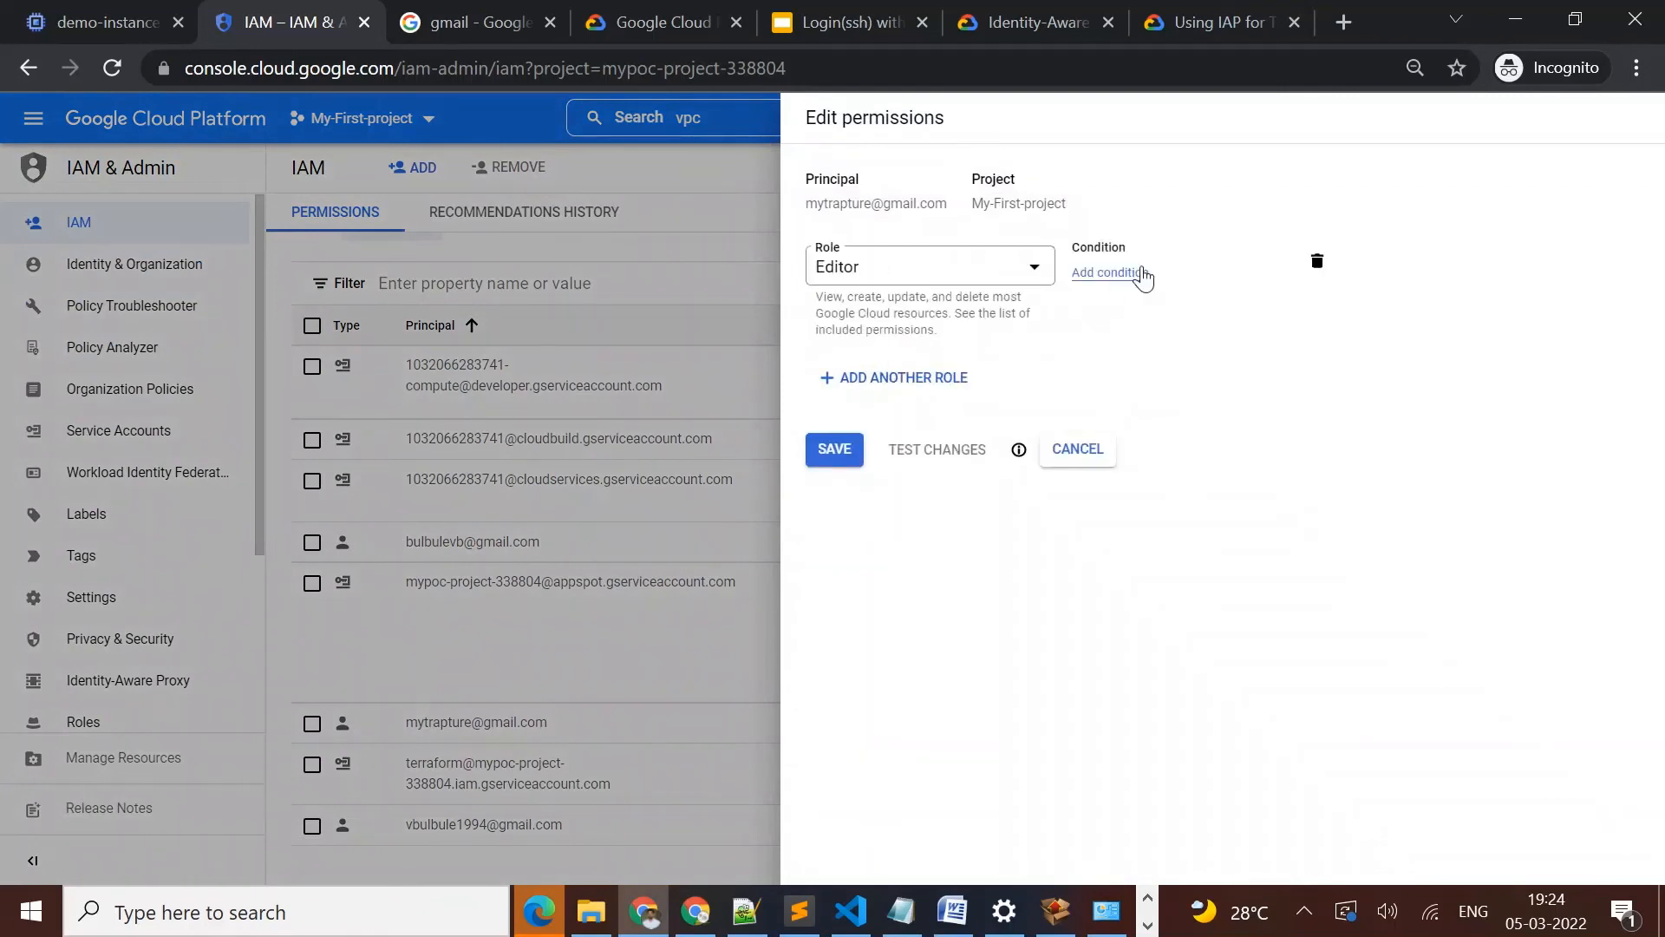
left_click(904, 378)
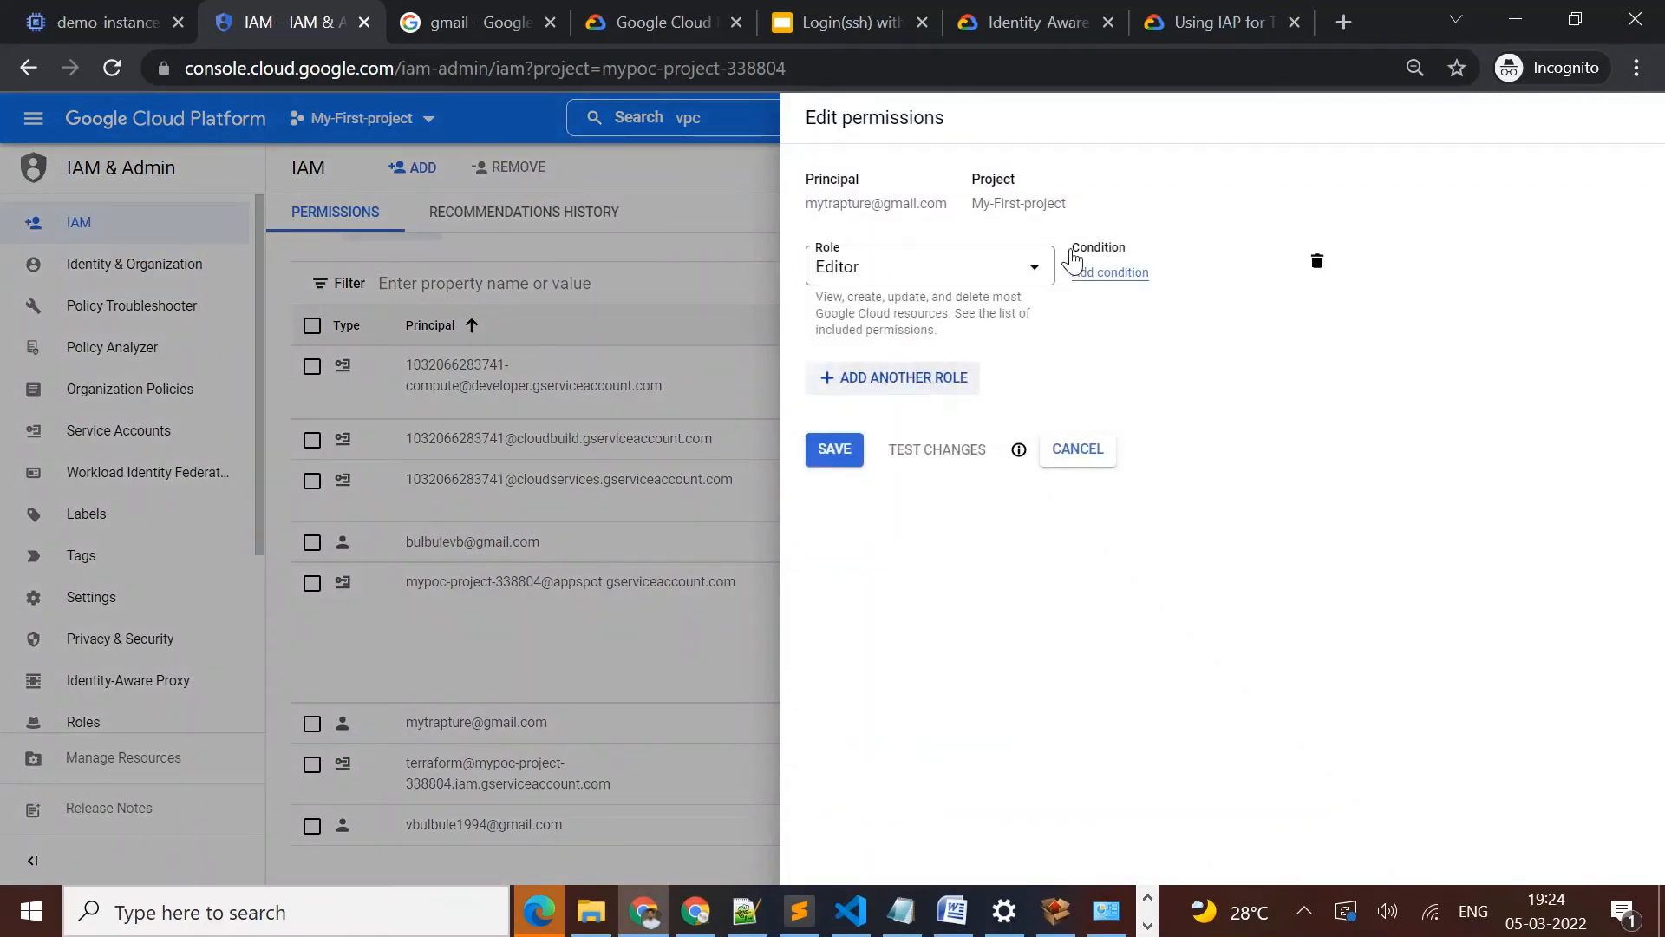
left_click(889, 396)
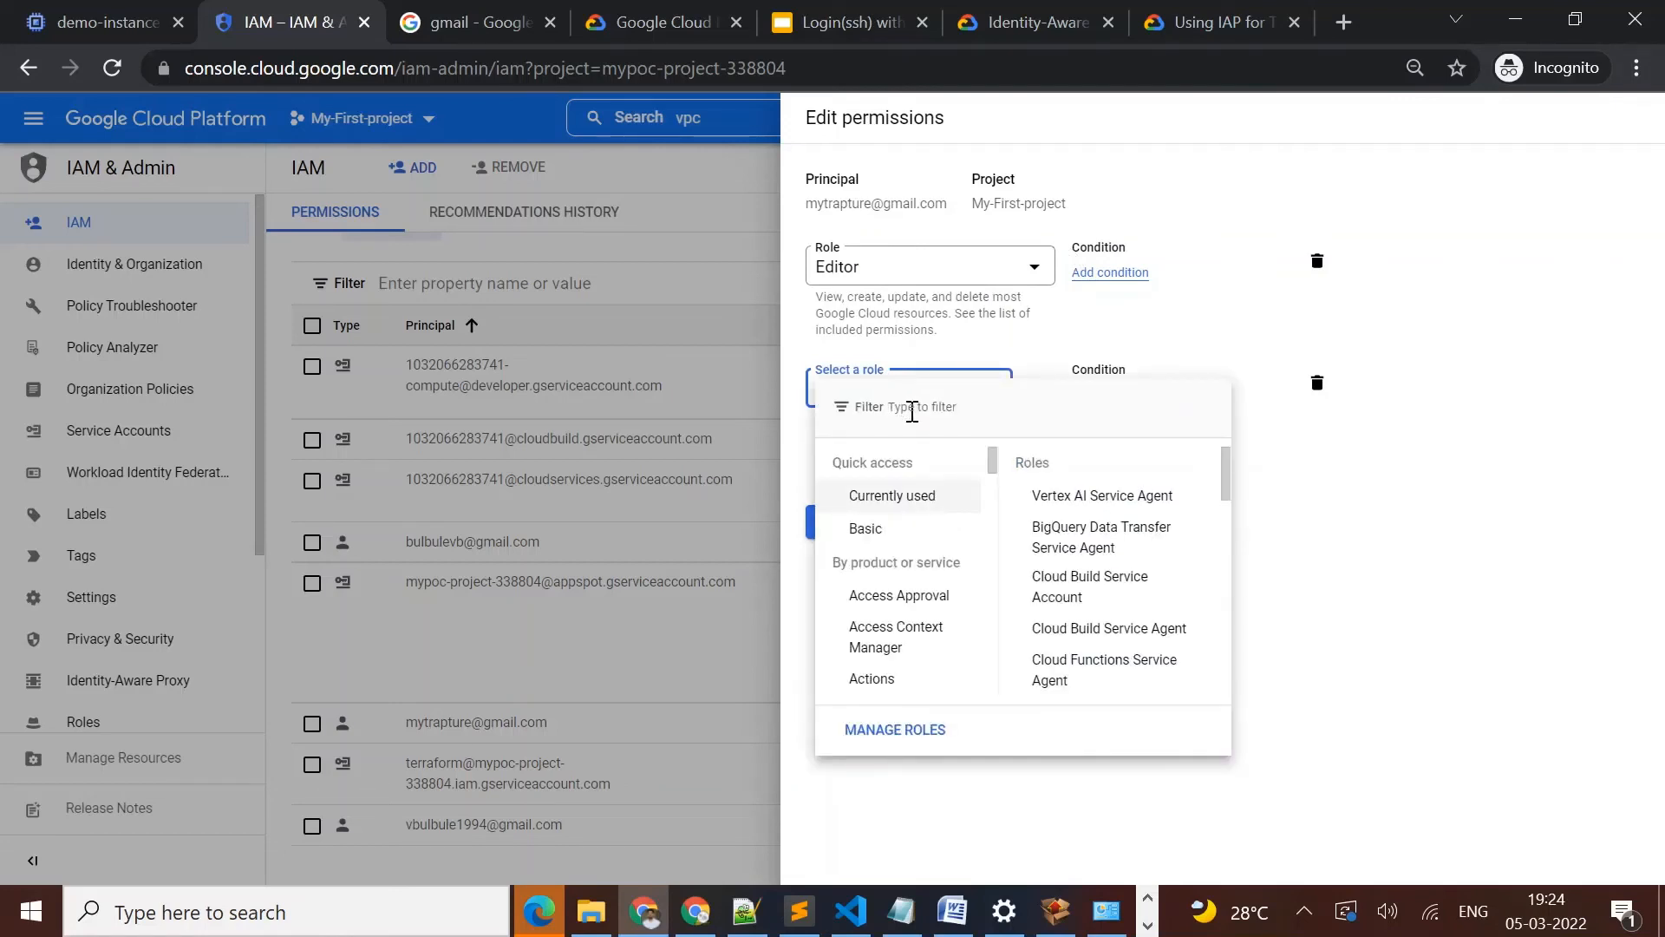
left_click(912, 412)
type("tunne")
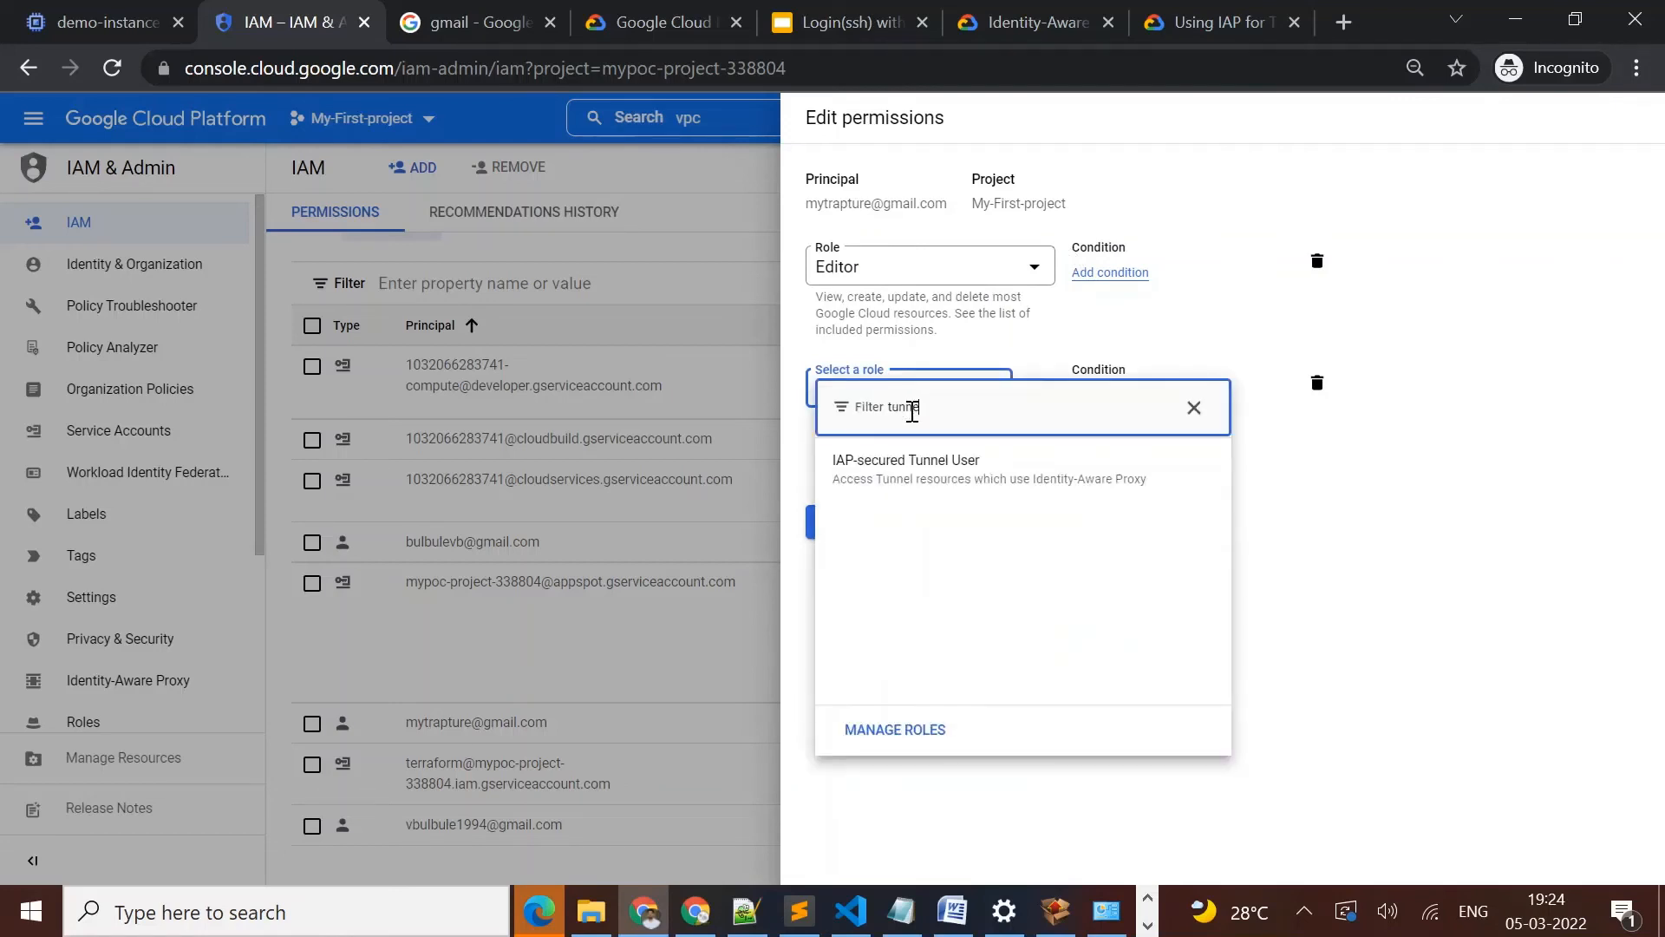
left_click(928, 488)
left_click(822, 562)
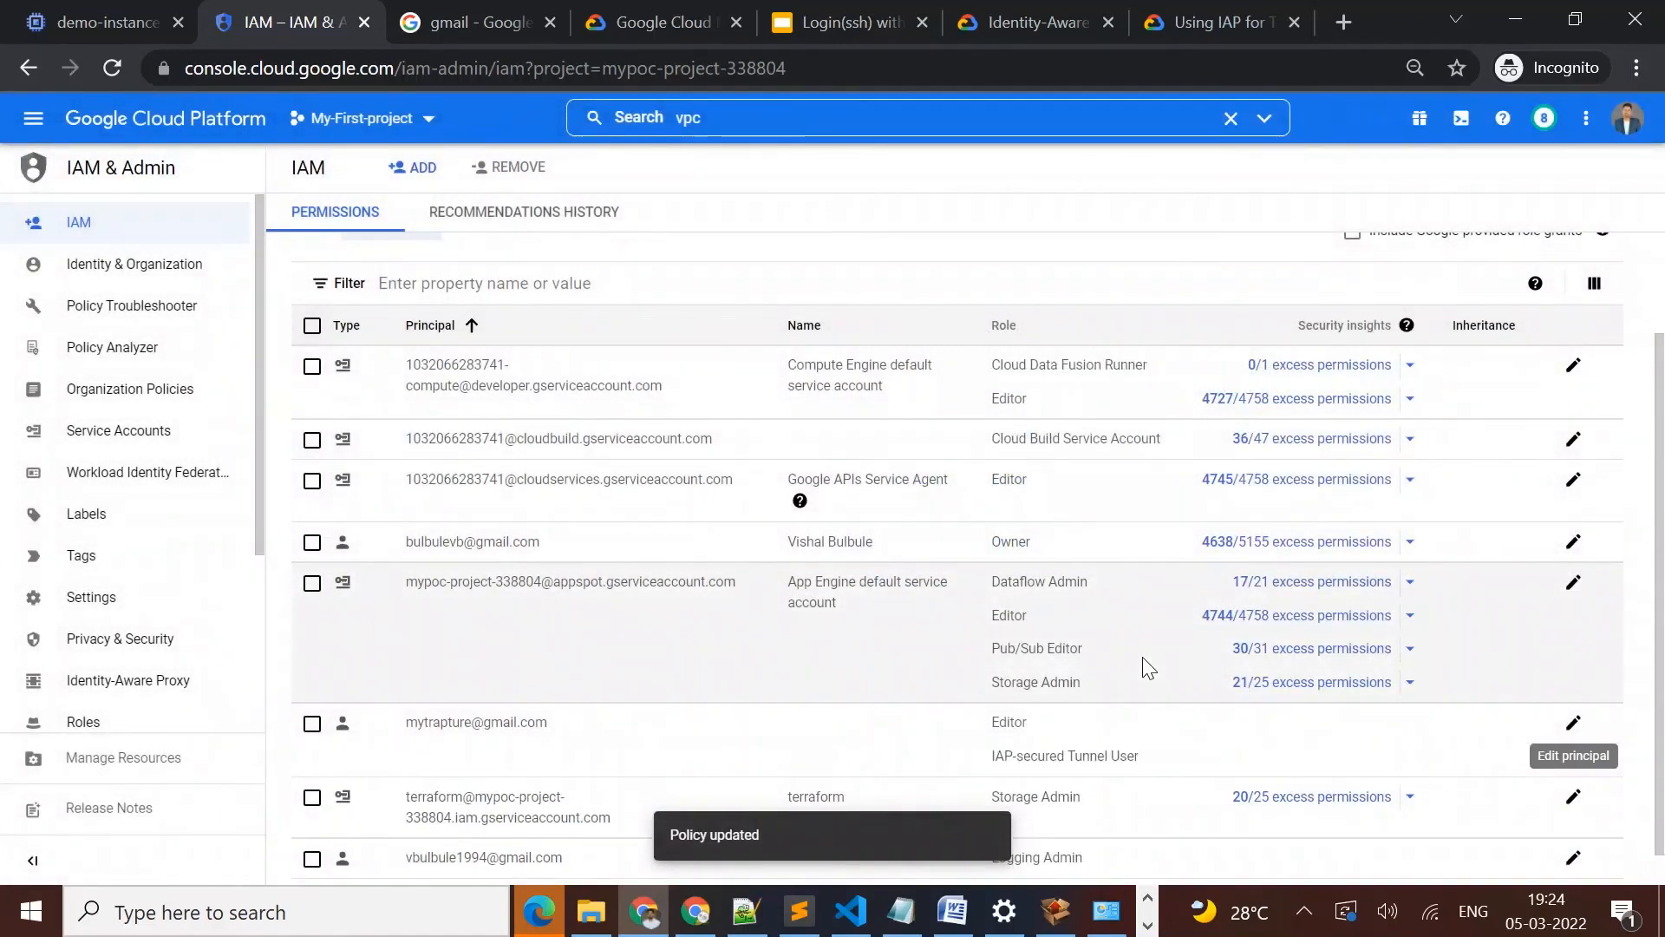
Reload the VM instances page in the other Chrome window and connect to demo-instance through browser SSH
left_click(699, 911)
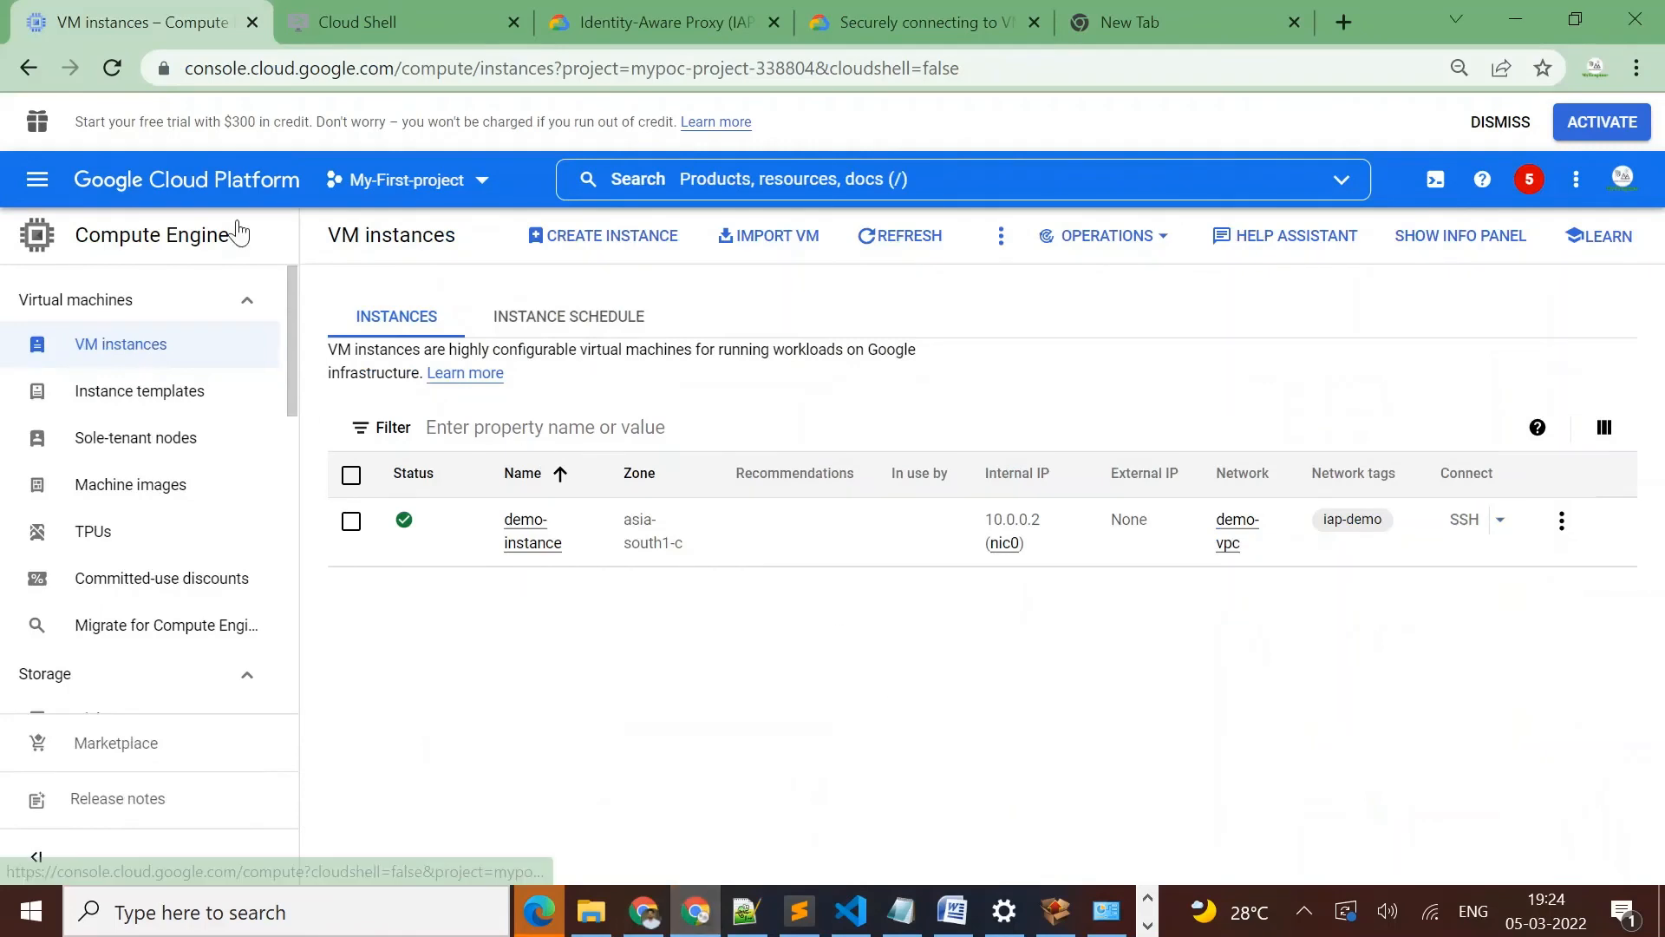
left_click(112, 67)
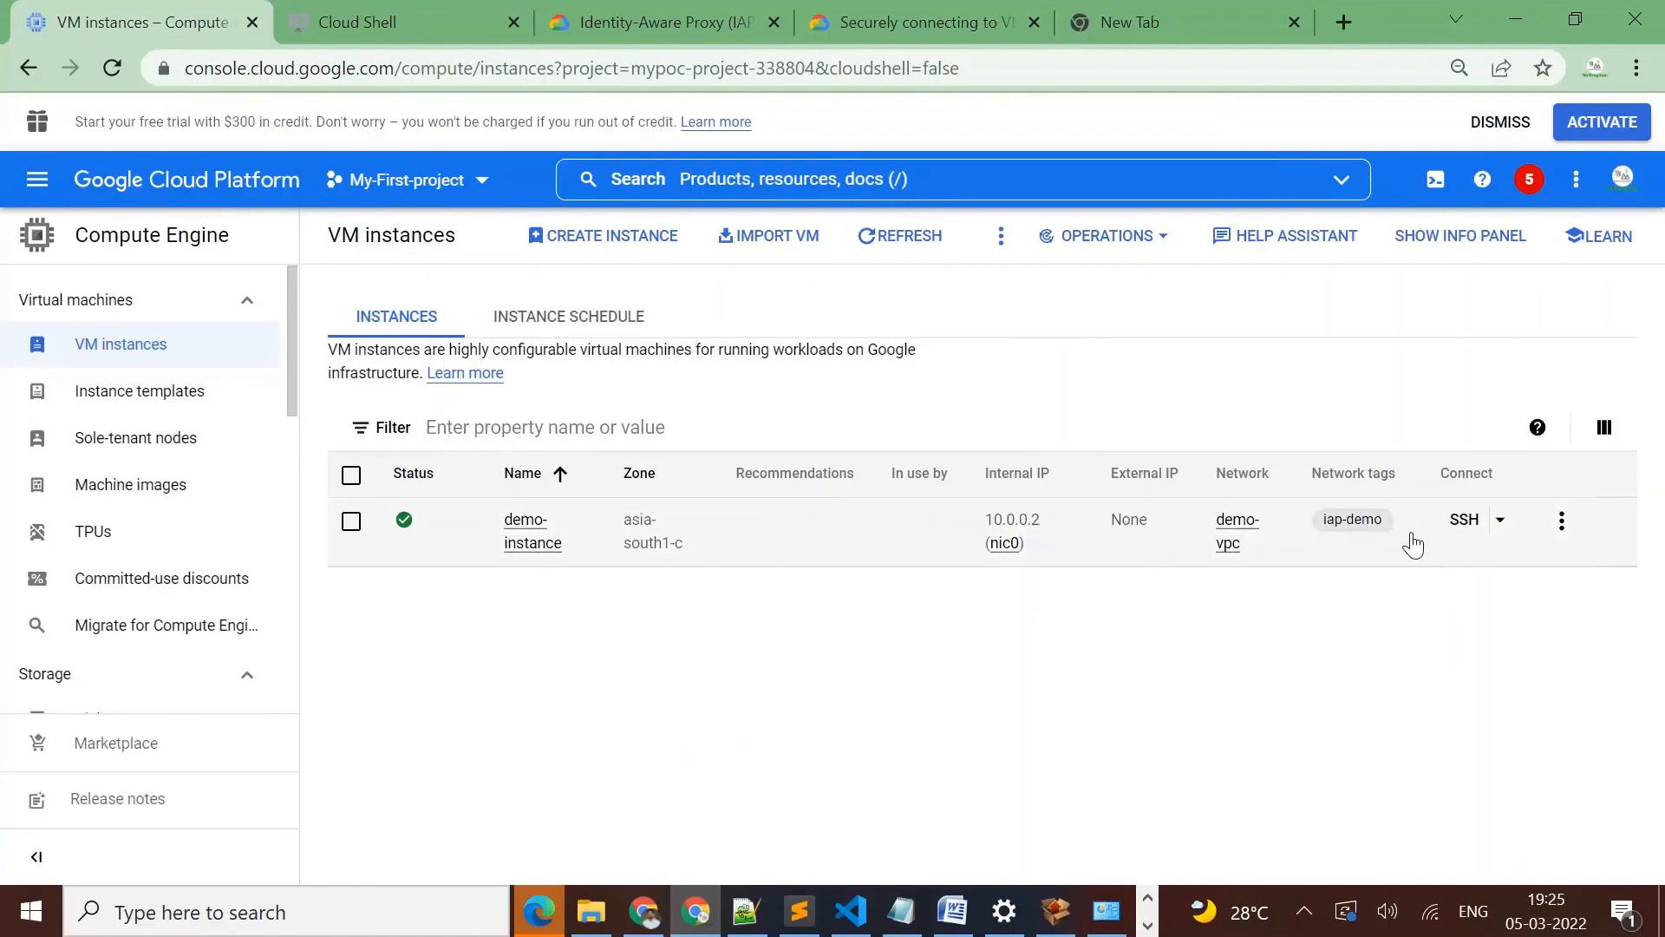
left_click(1457, 525)
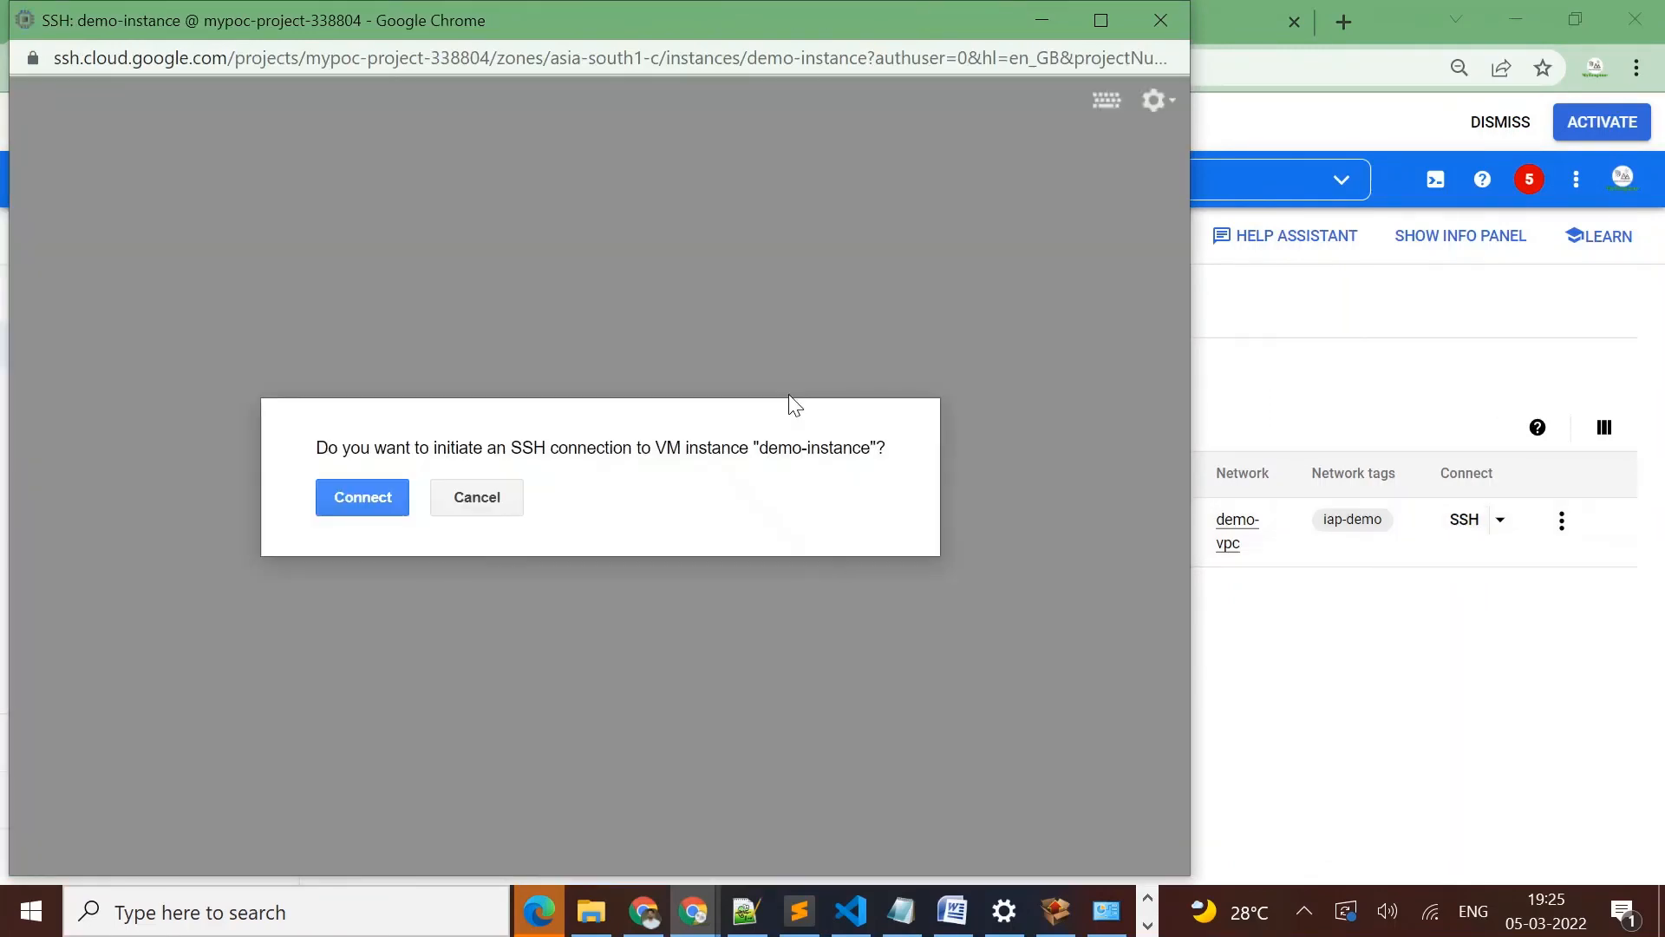
left_click(385, 501)
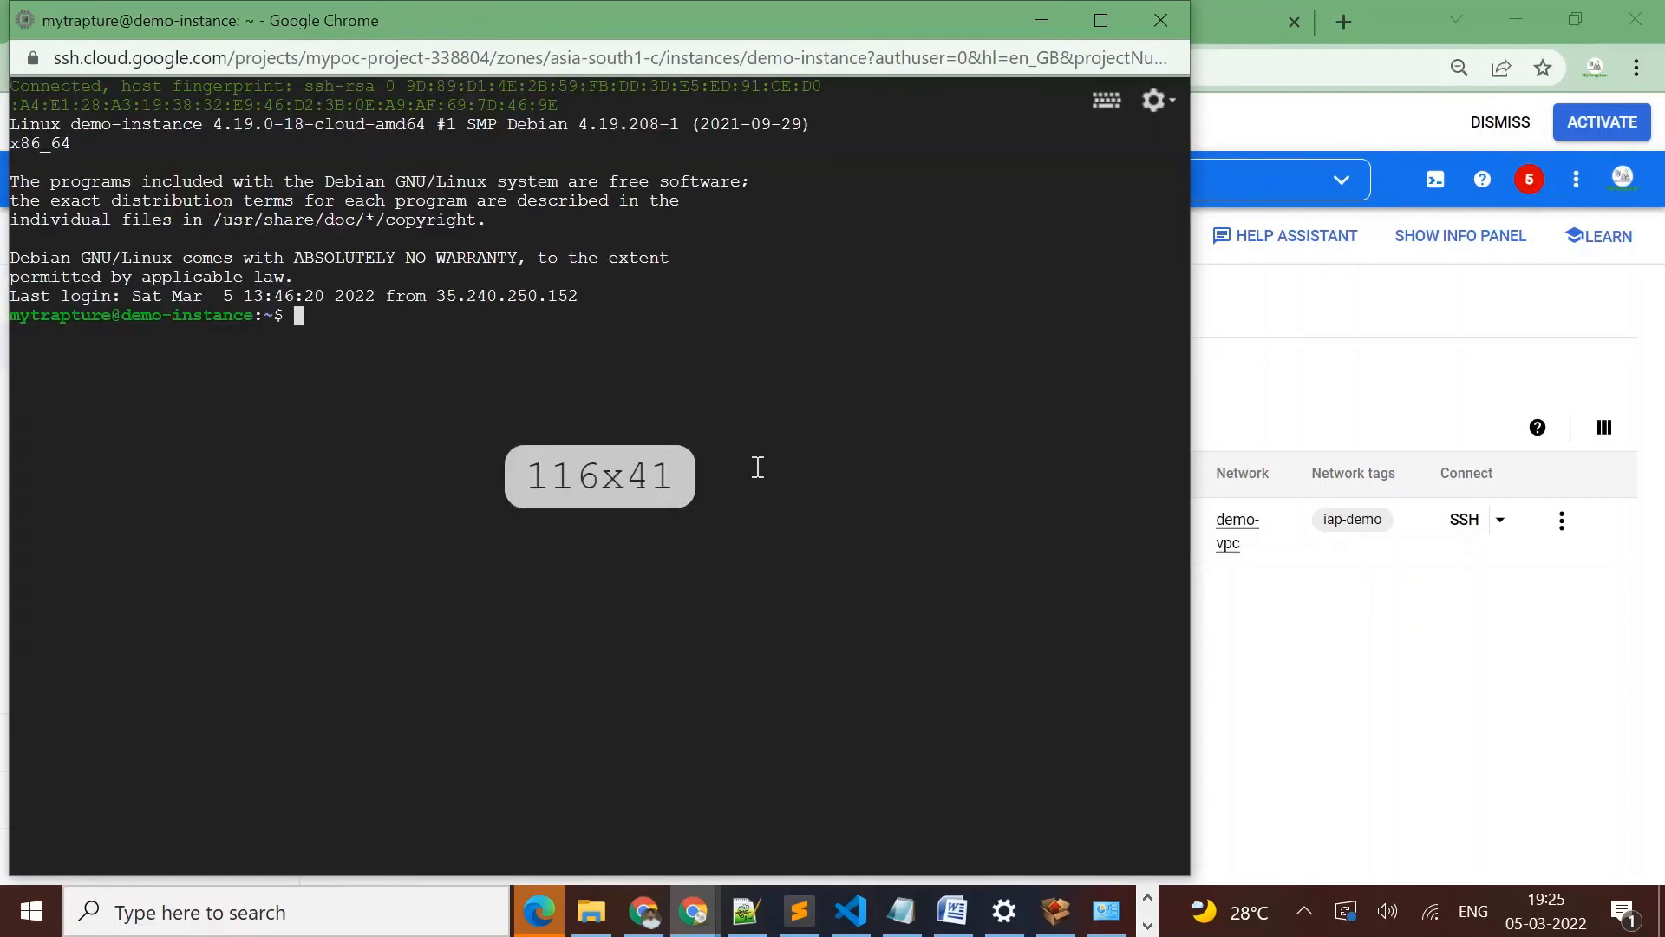
Run hostname in the browser SSH session to verify which machine is connected
key("Return")
key("Return")
key("Return")
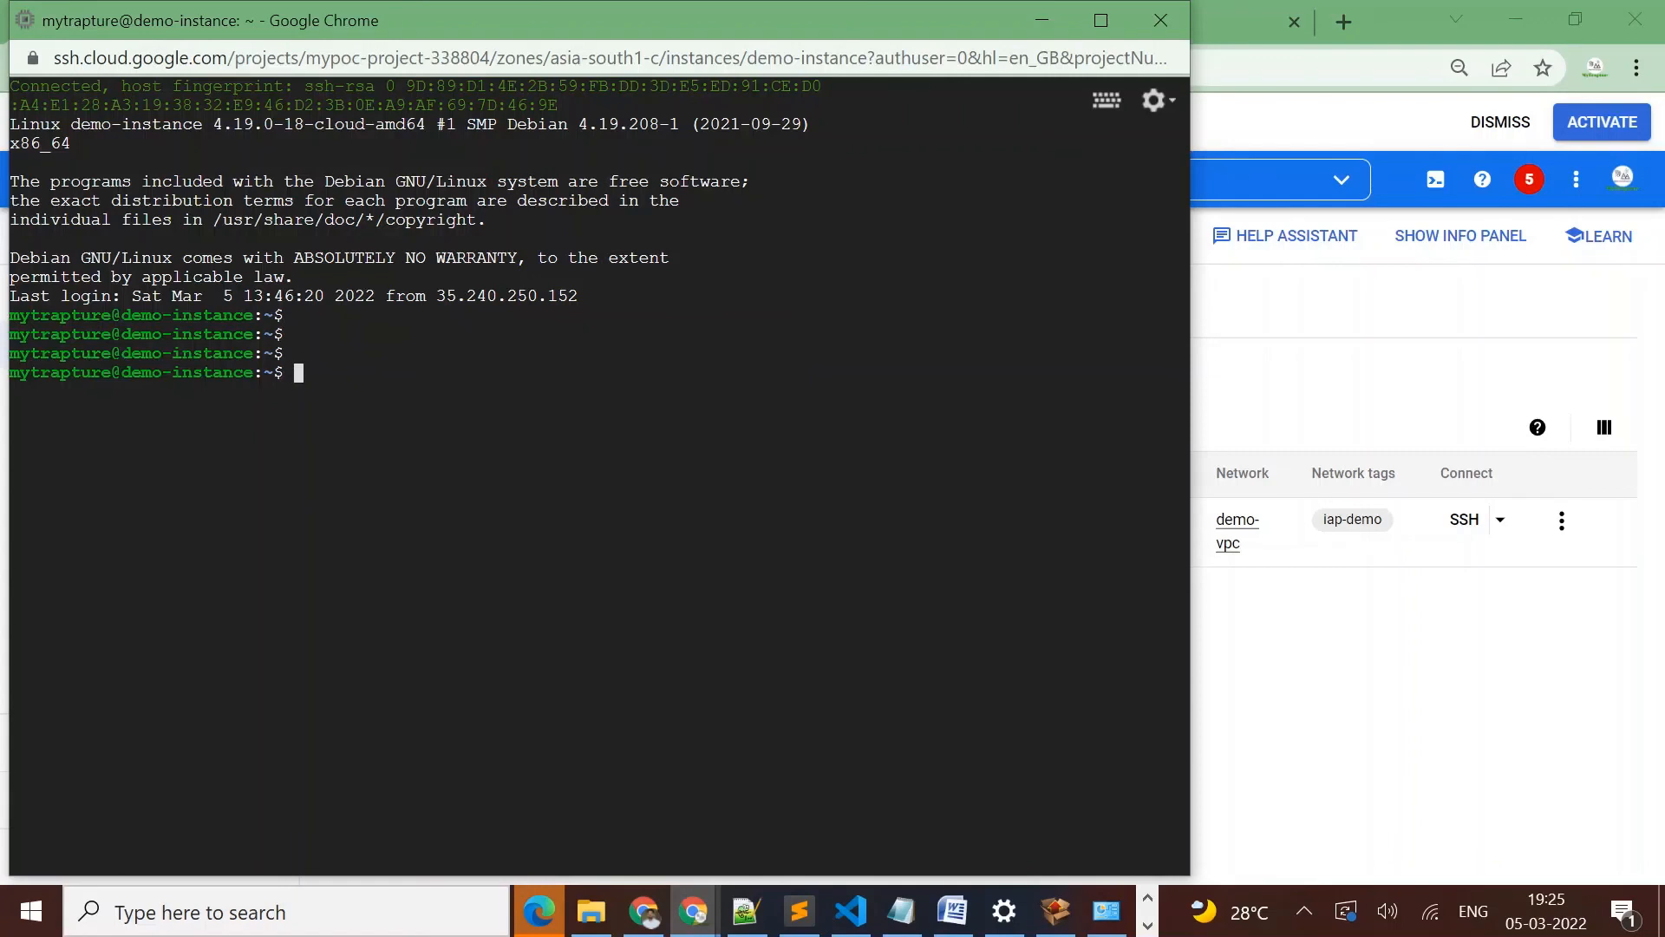
type("hostname")
key("Return")
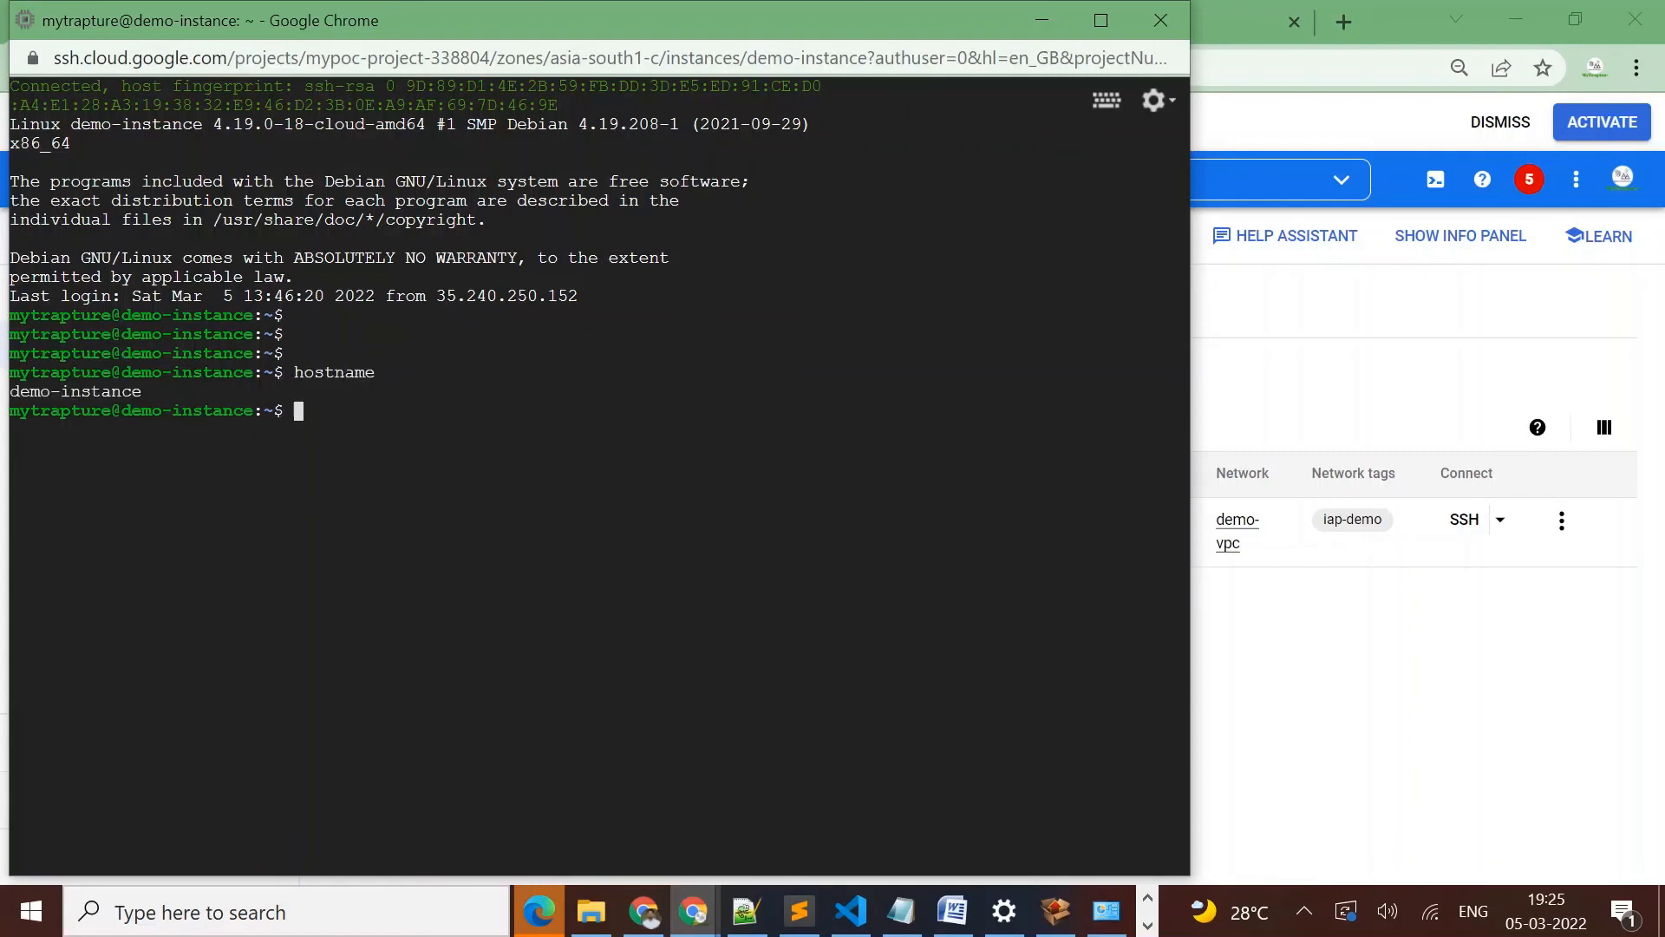
key("Return")
key("Return")
key("Return")
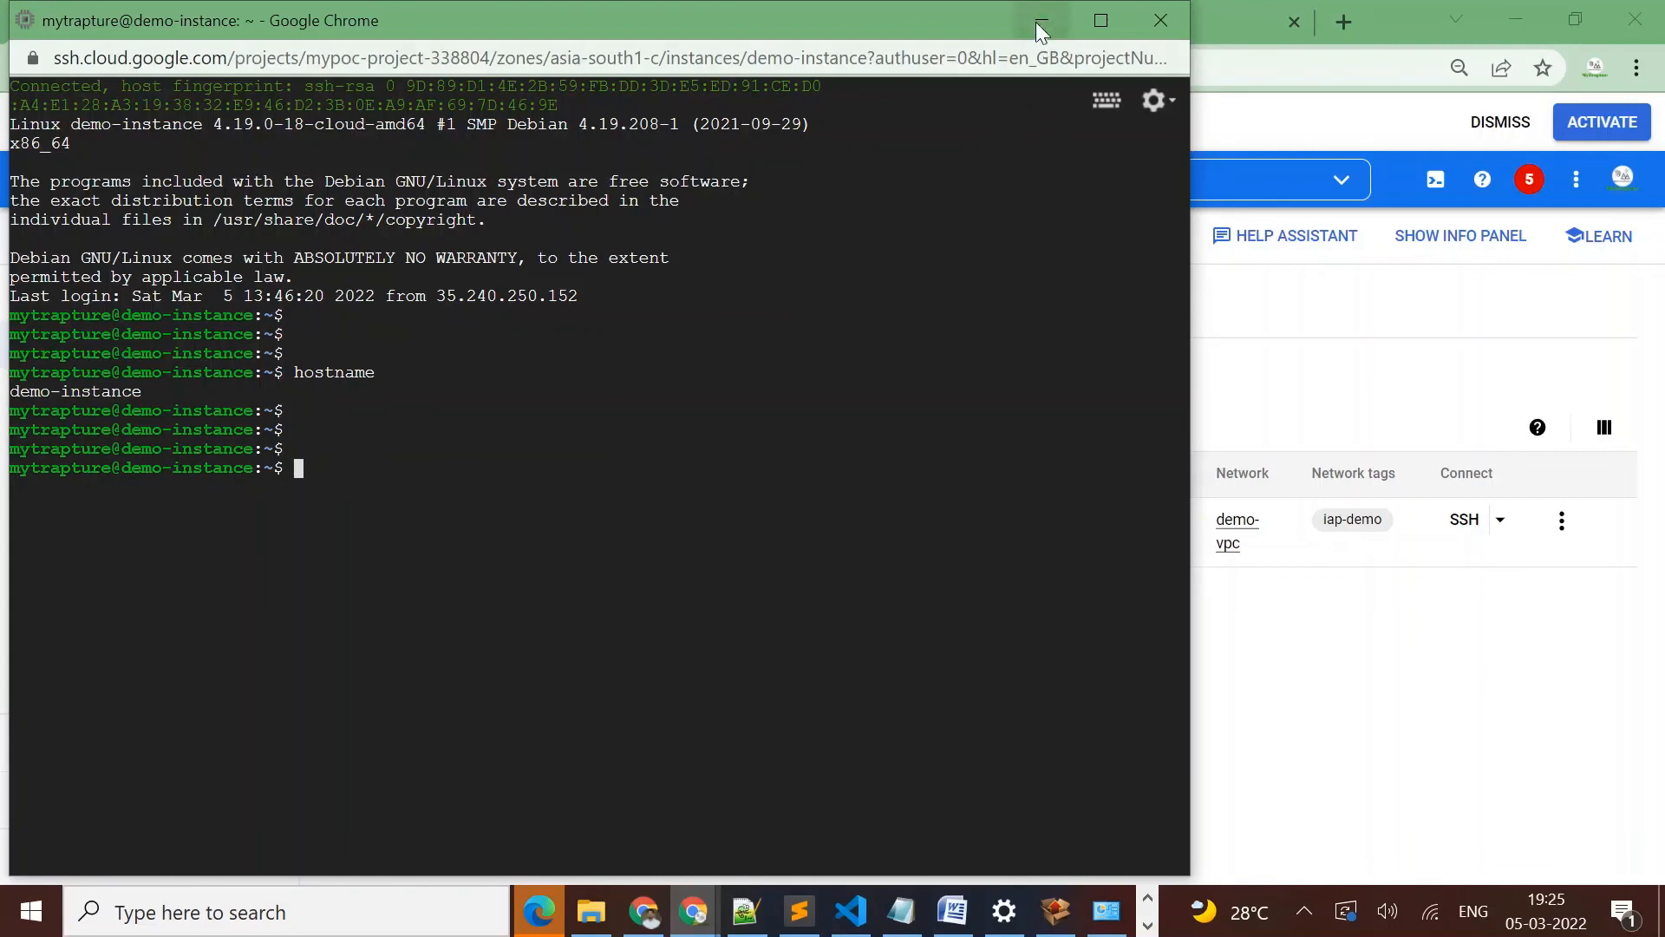
Minimize the SSH window and rerun gcloud compute ssh demo-instance --zone=asia-south1-c in Cloud Shell
left_click(1036, 13)
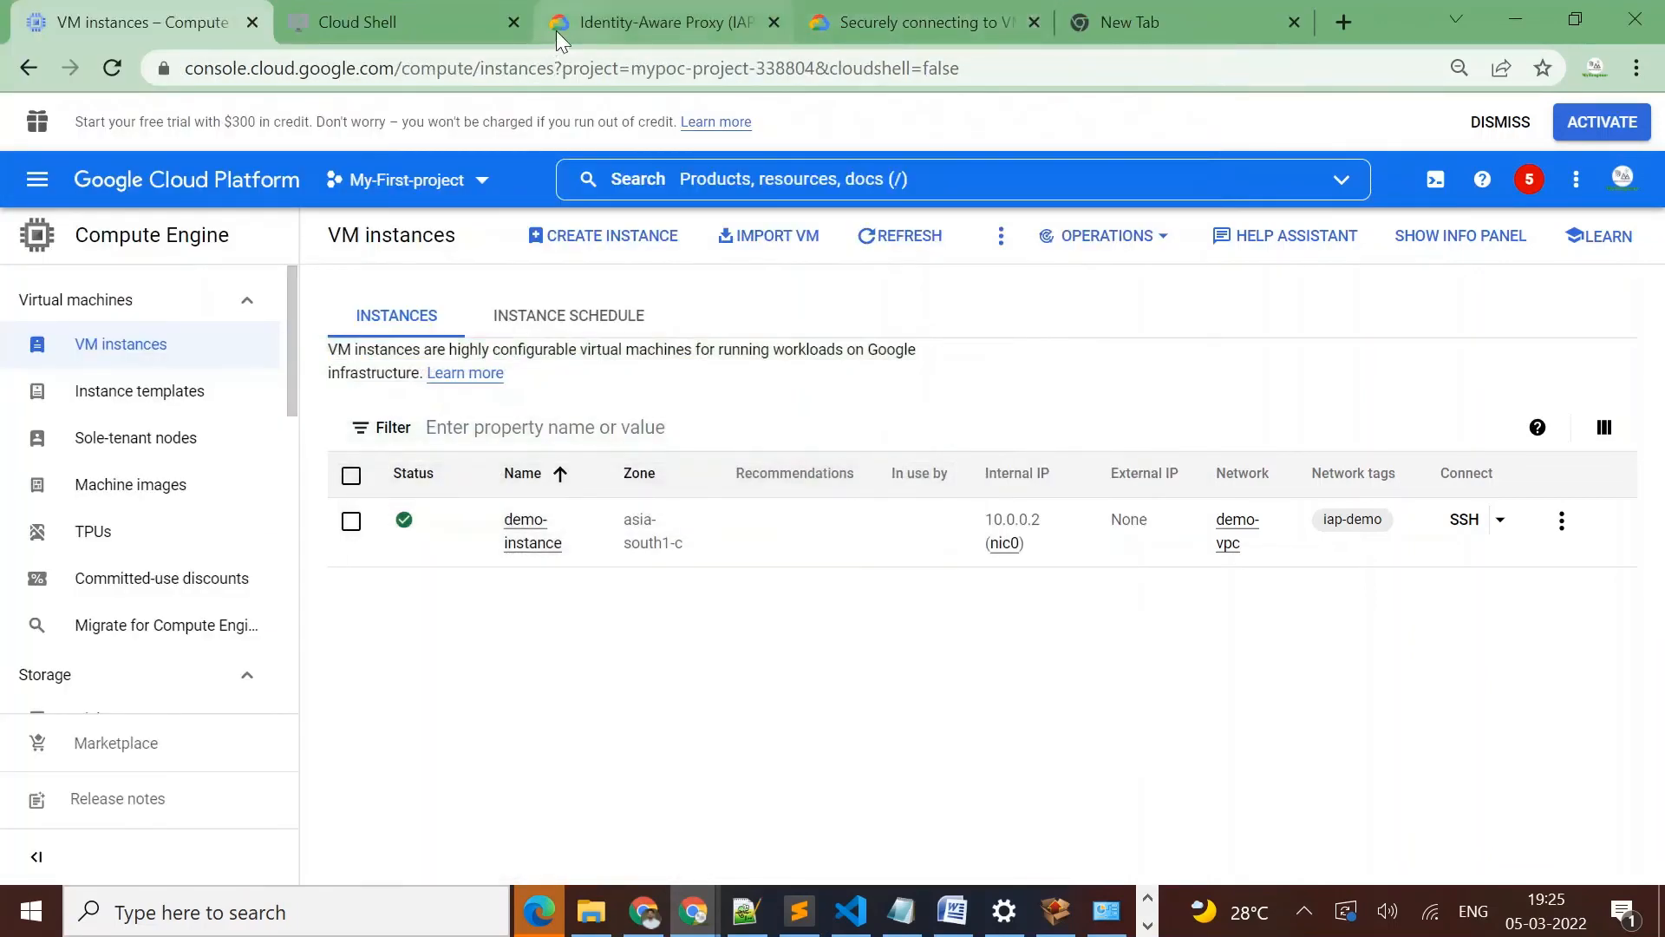
left_click(595, 23)
left_click(435, 17)
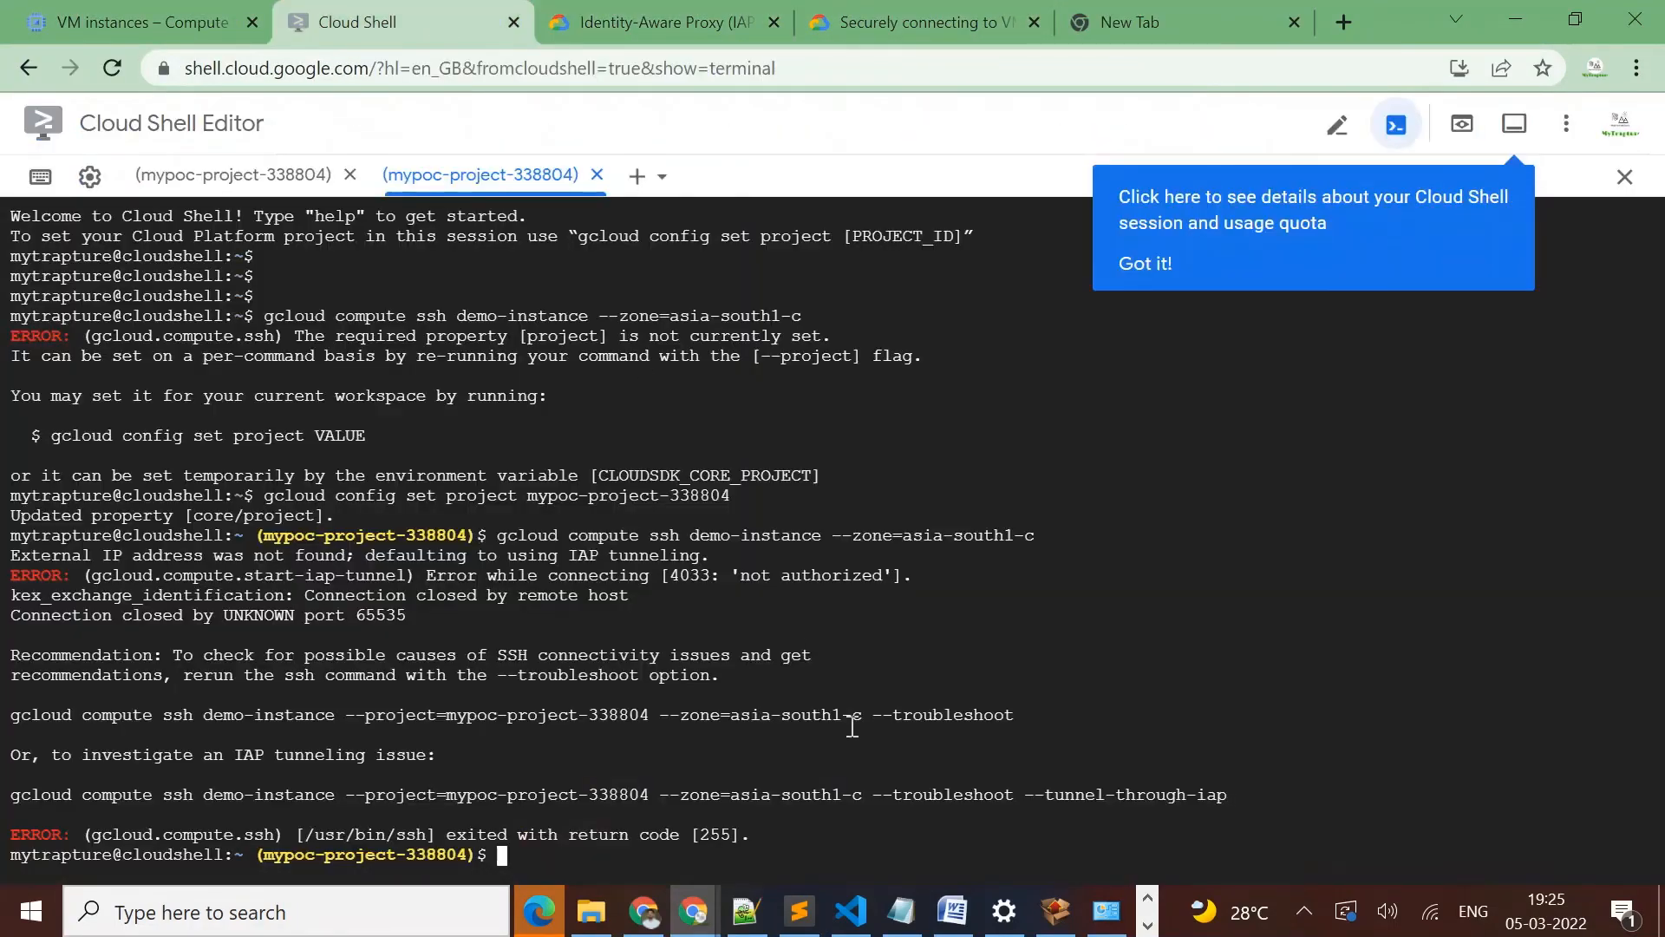
key("Up")
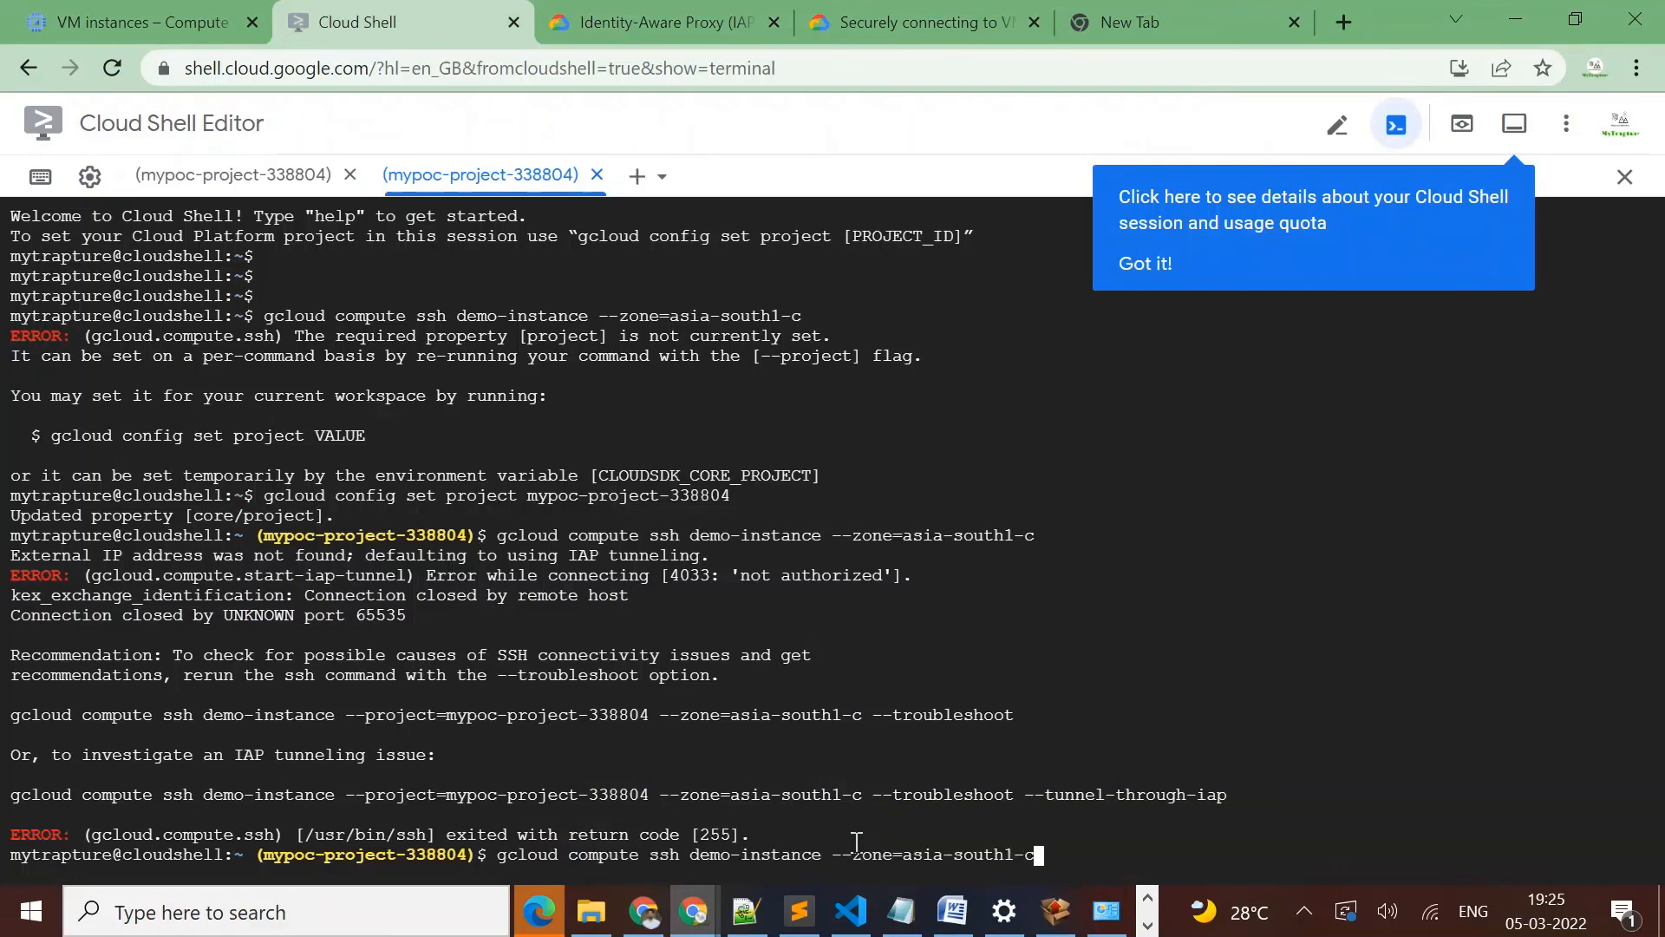
key("Return")
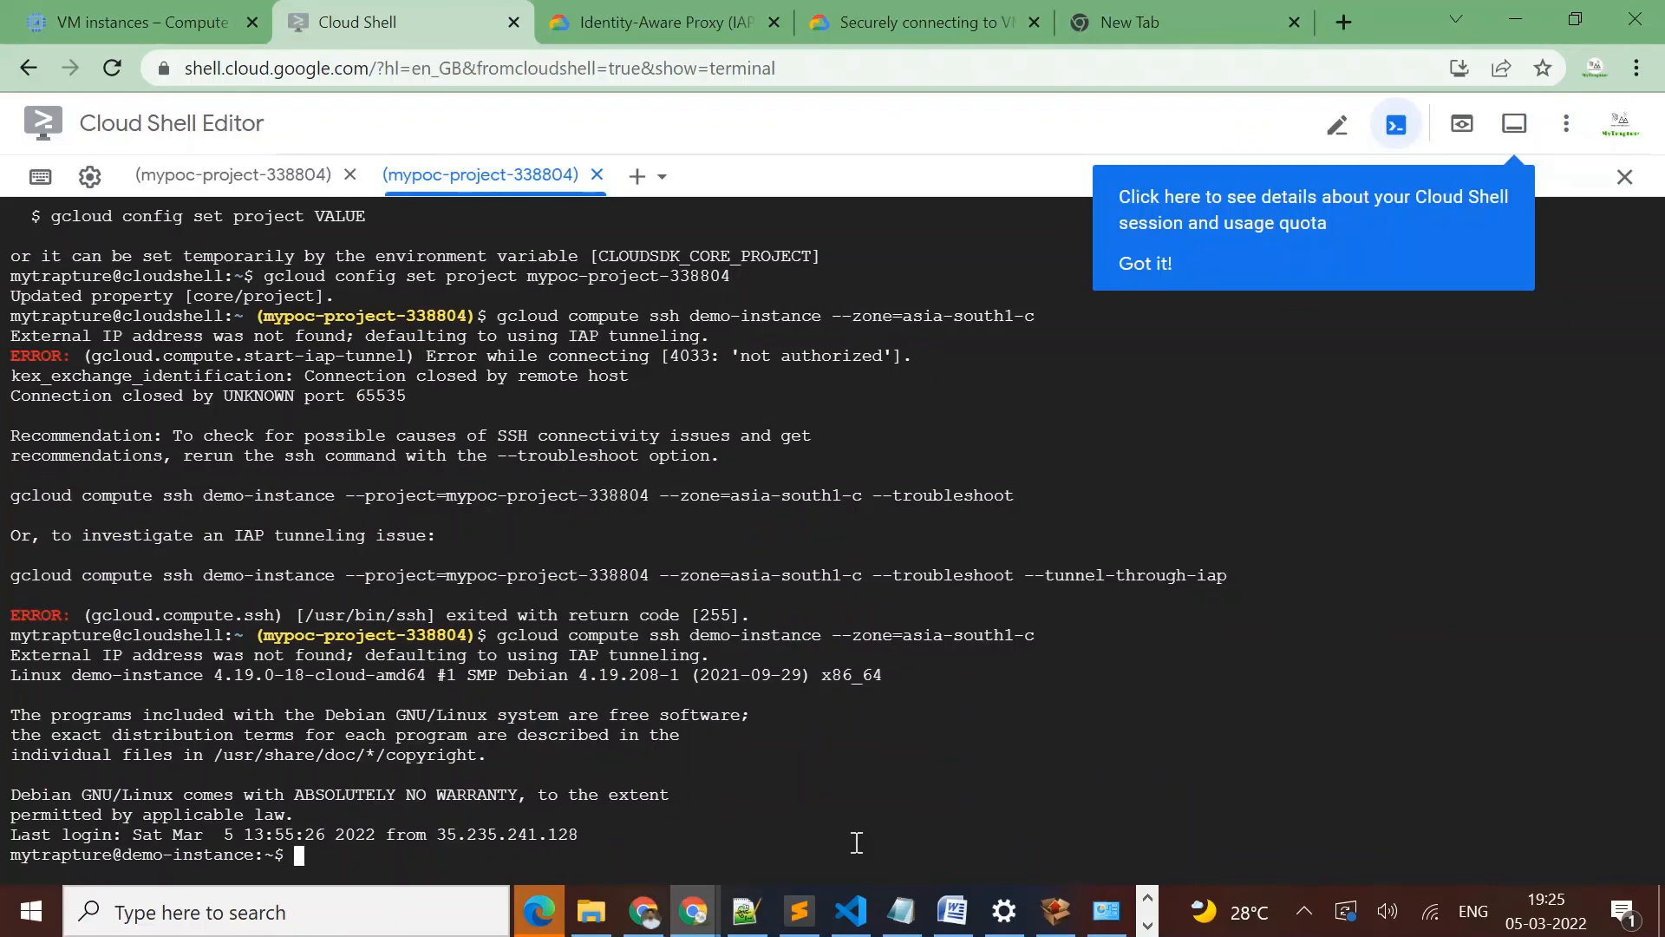
Run hostname in the Cloud Shell SSH session to verify the machine, and return to the VM instances list
key("Return")
key("Return")
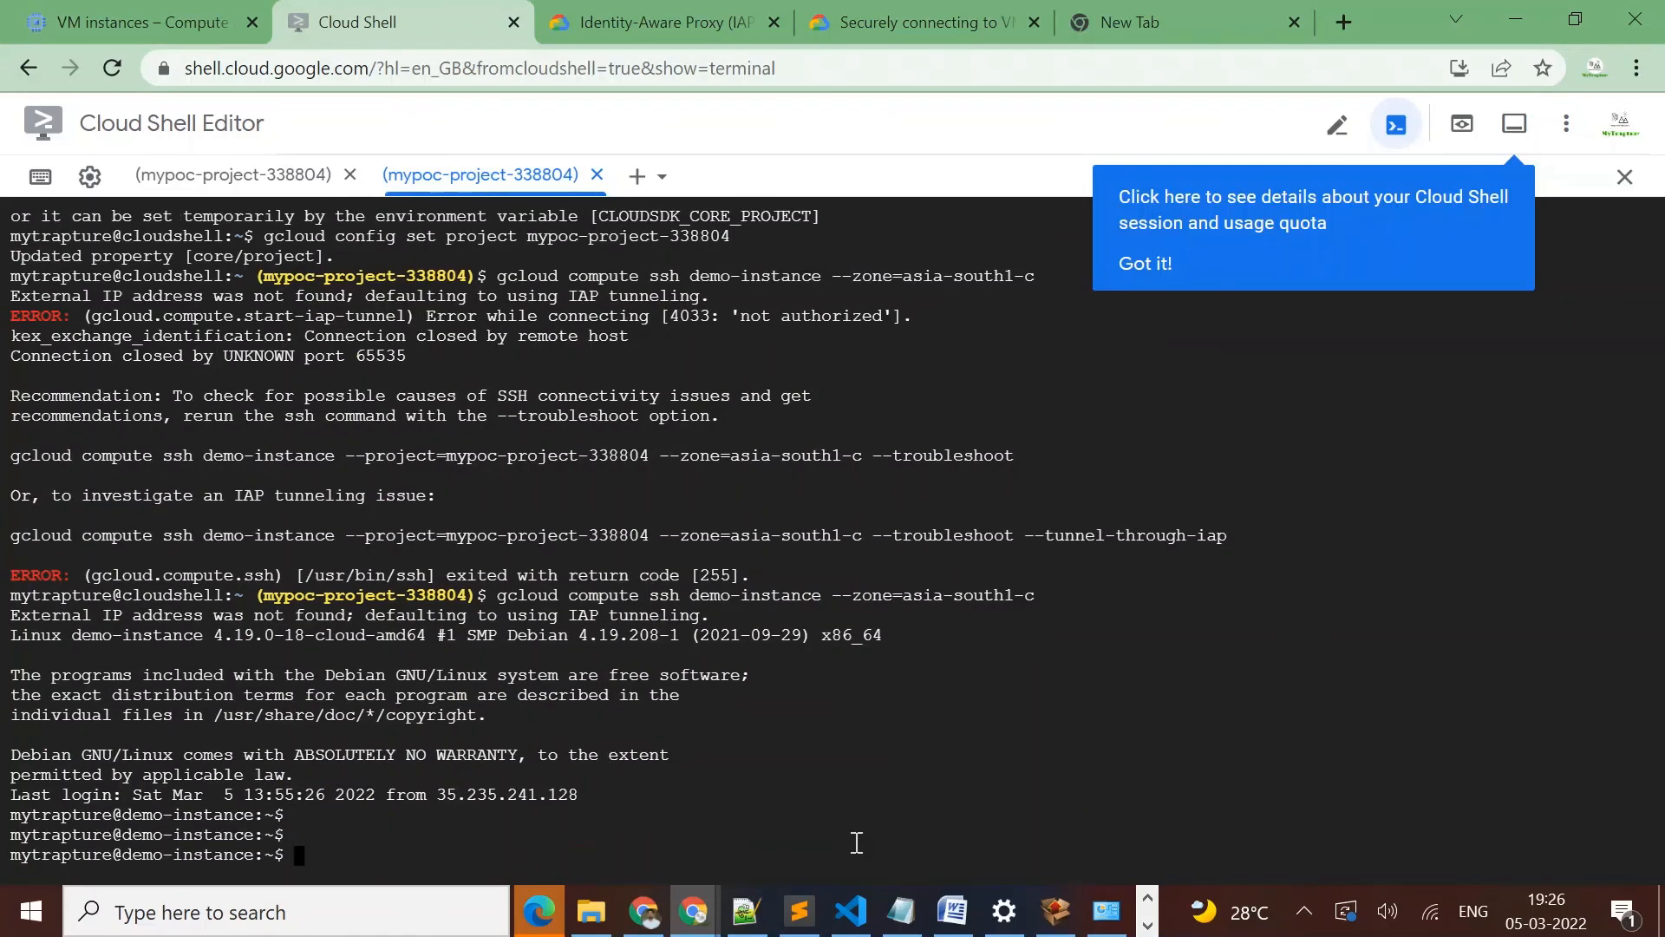
type("hostname")
key("Return")
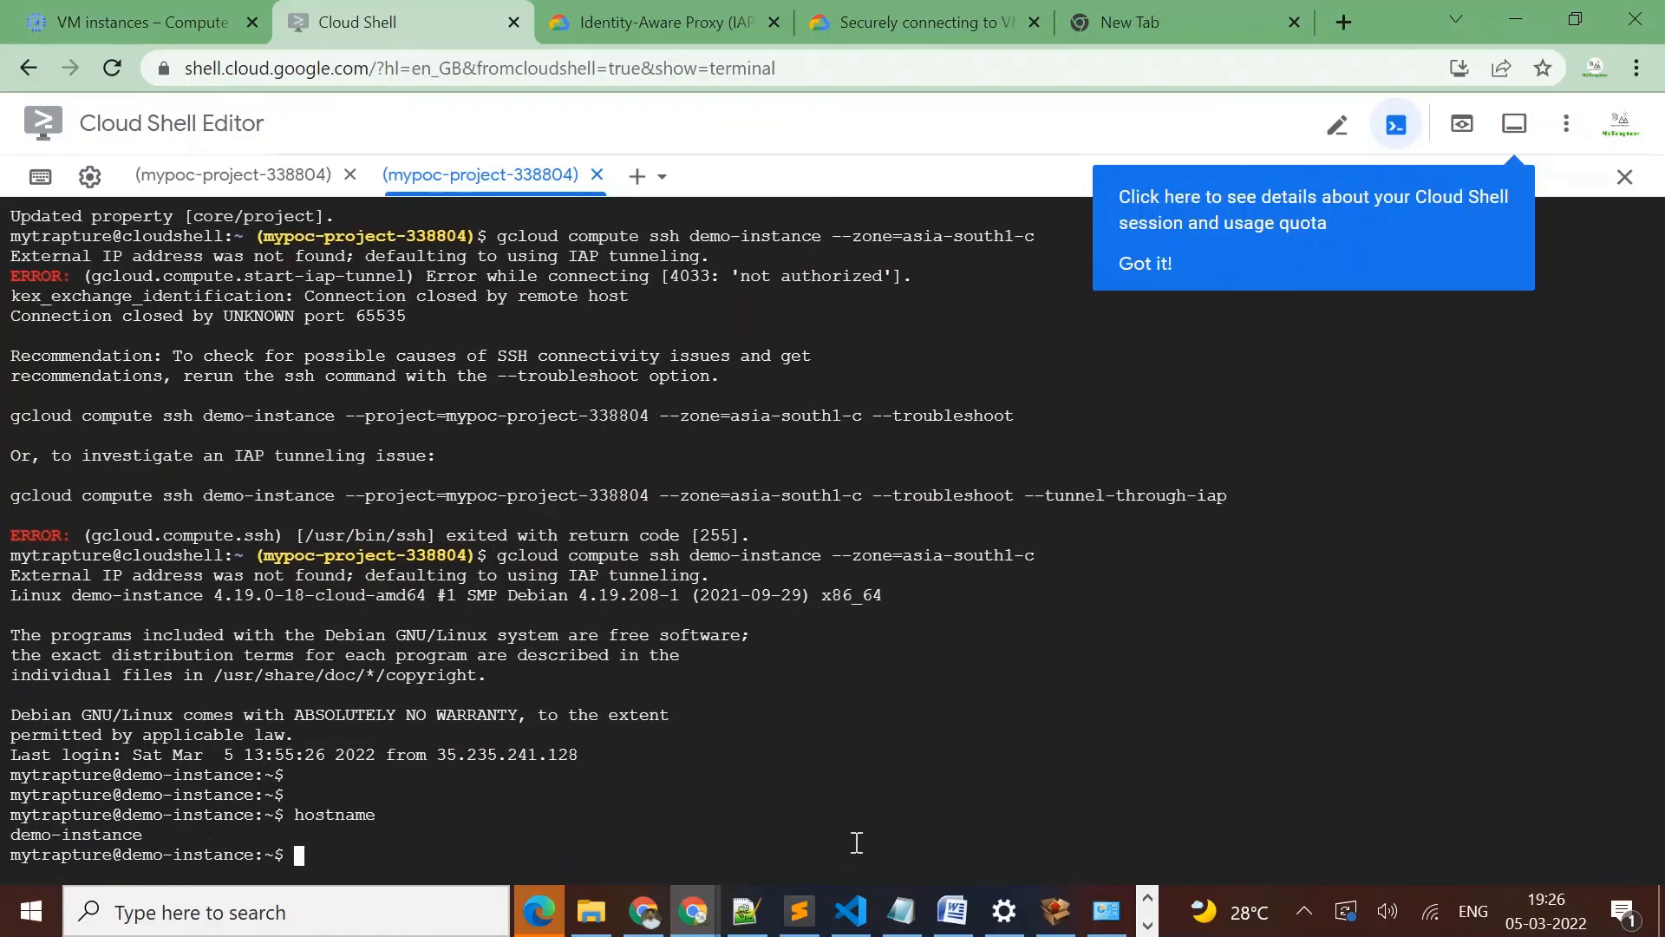
key("Return")
key("Return")
key("Return")
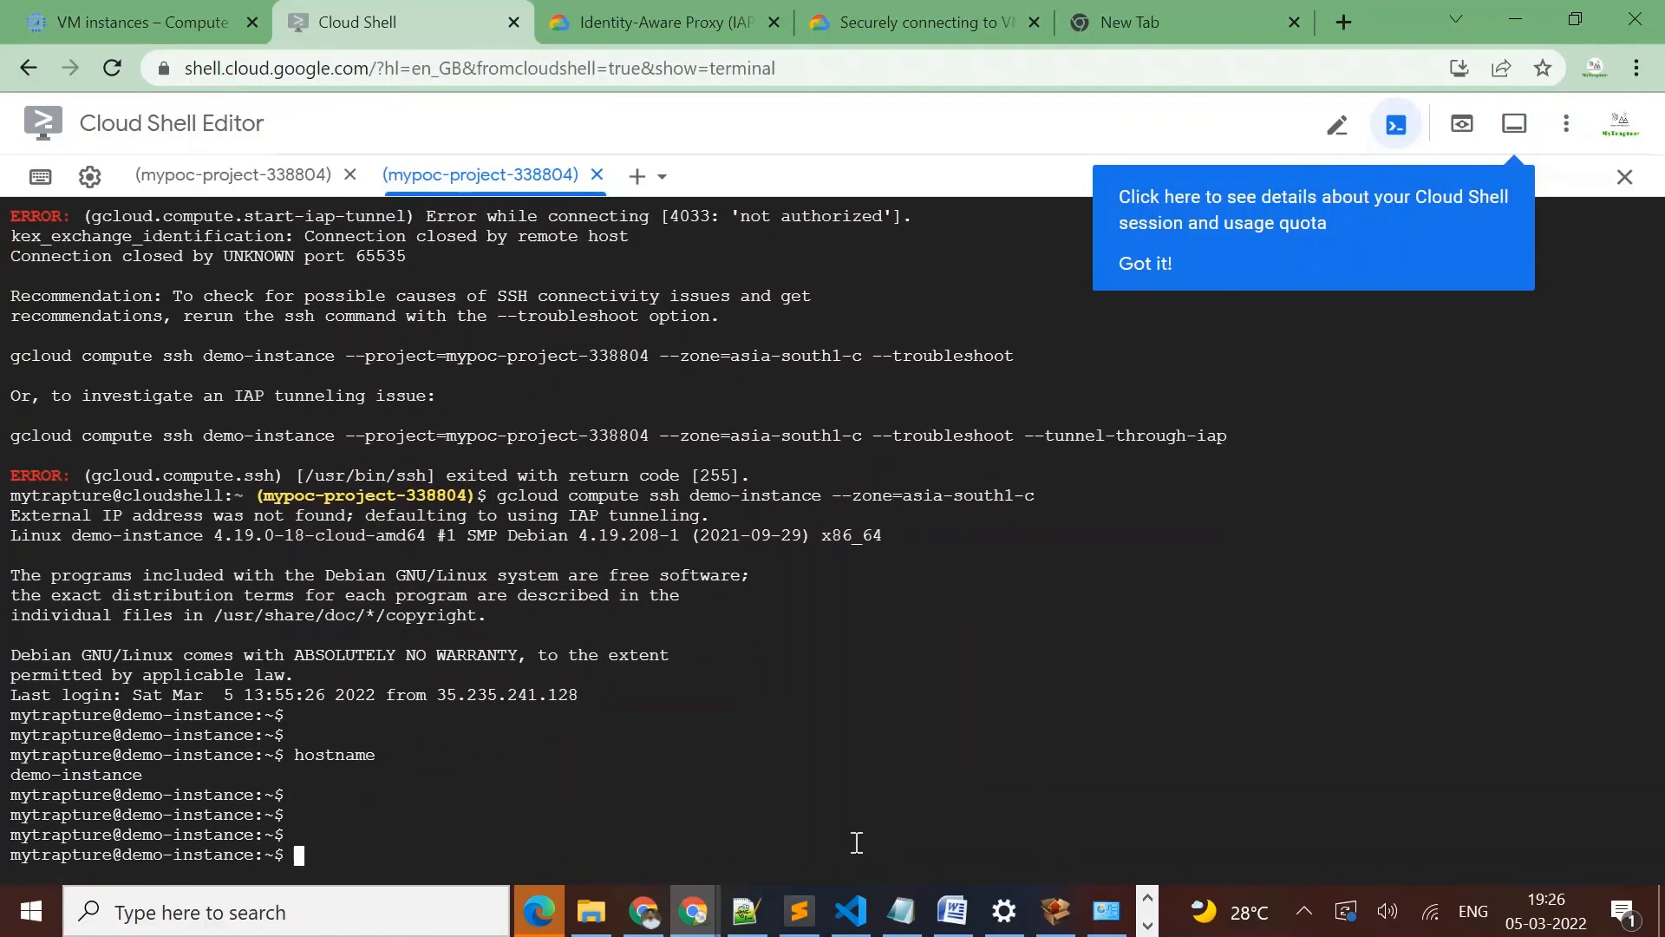
left_click(107, 13)
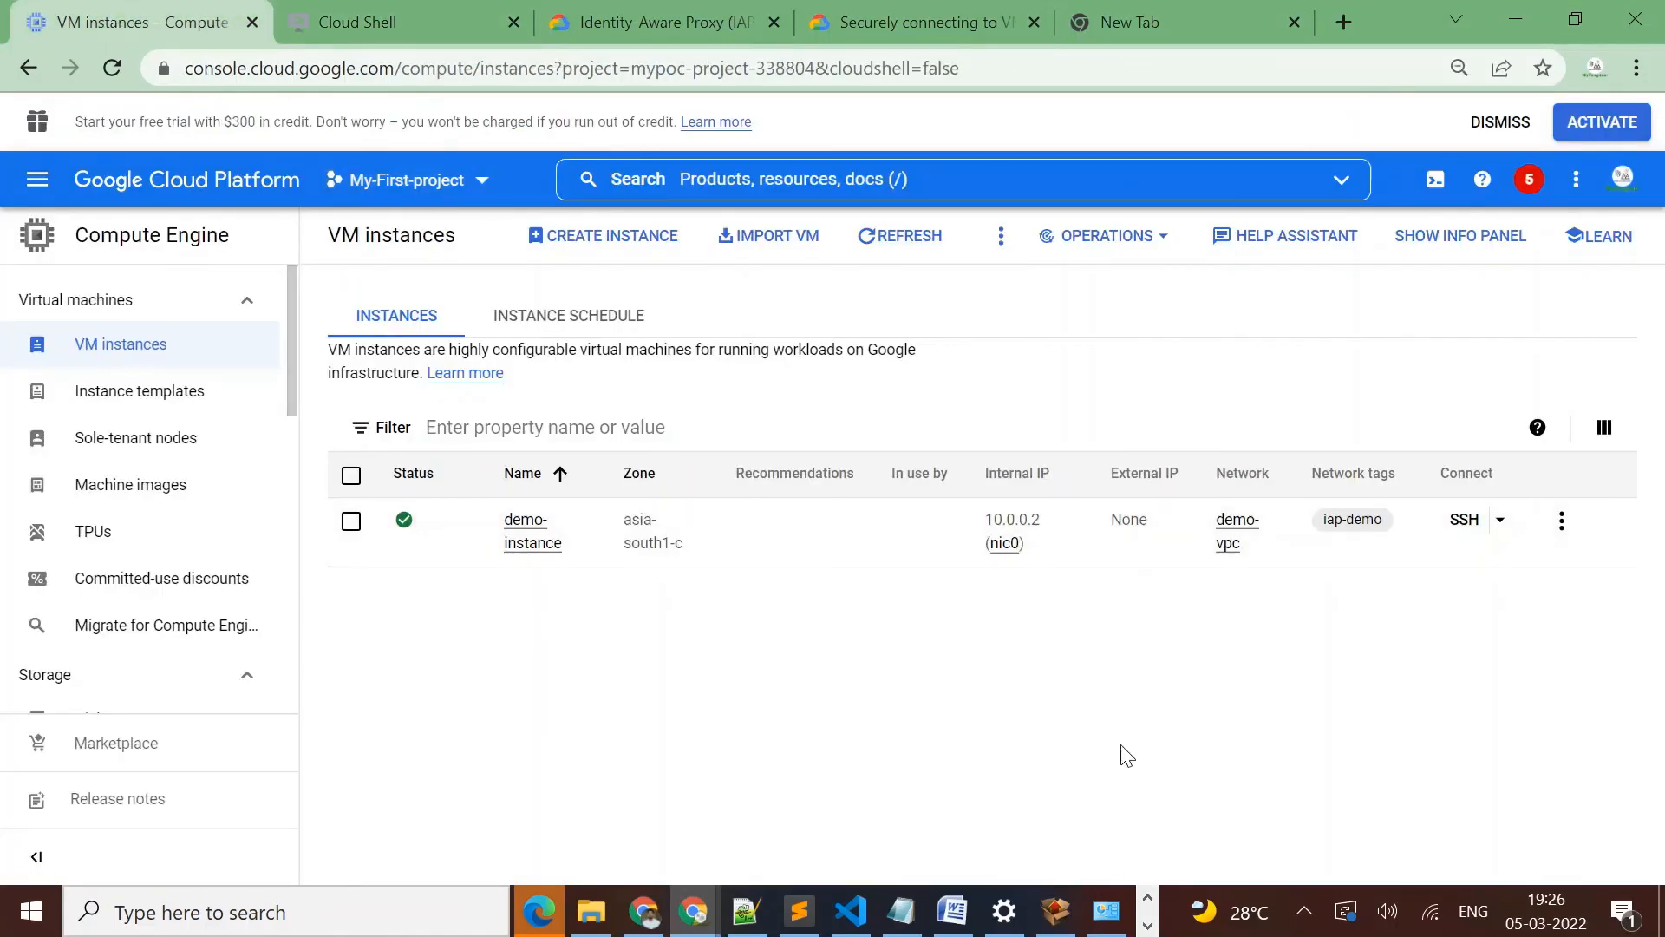